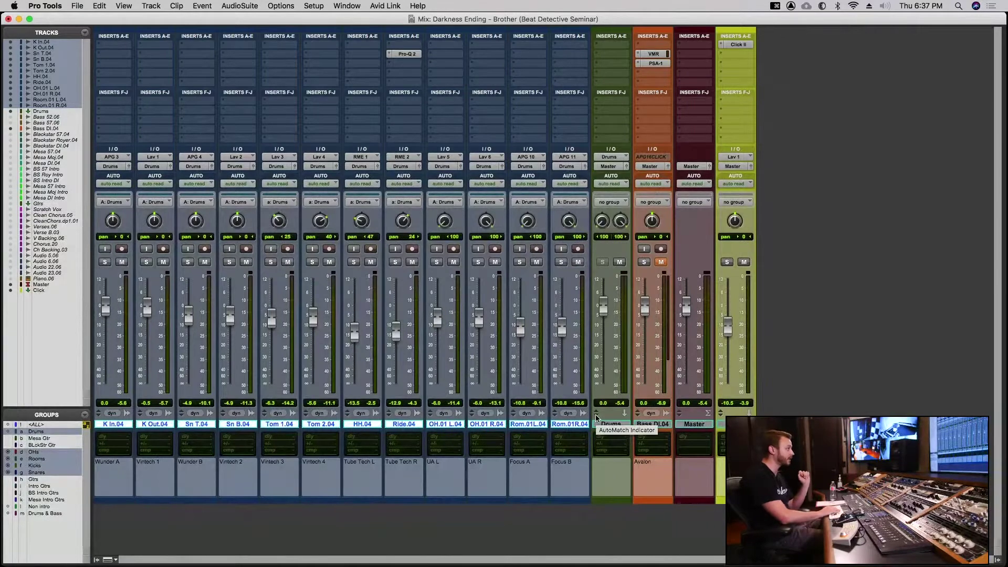
# - Show the drum tracks alternately in the Mix and Edit windows, finishing in the Edit window
pyautogui.press('super+equal')
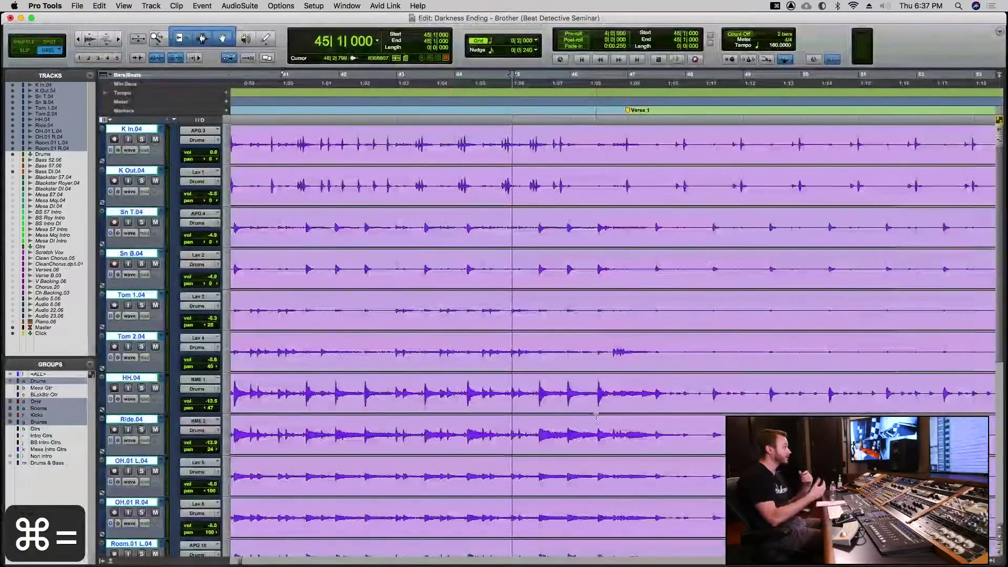
pyautogui.press('super+equal')
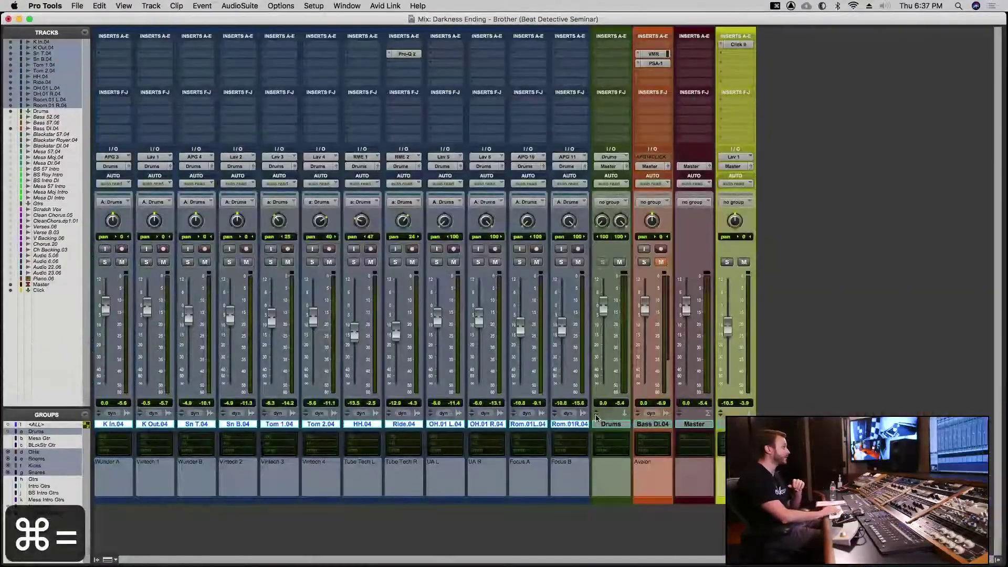
pyautogui.press('super+equal')
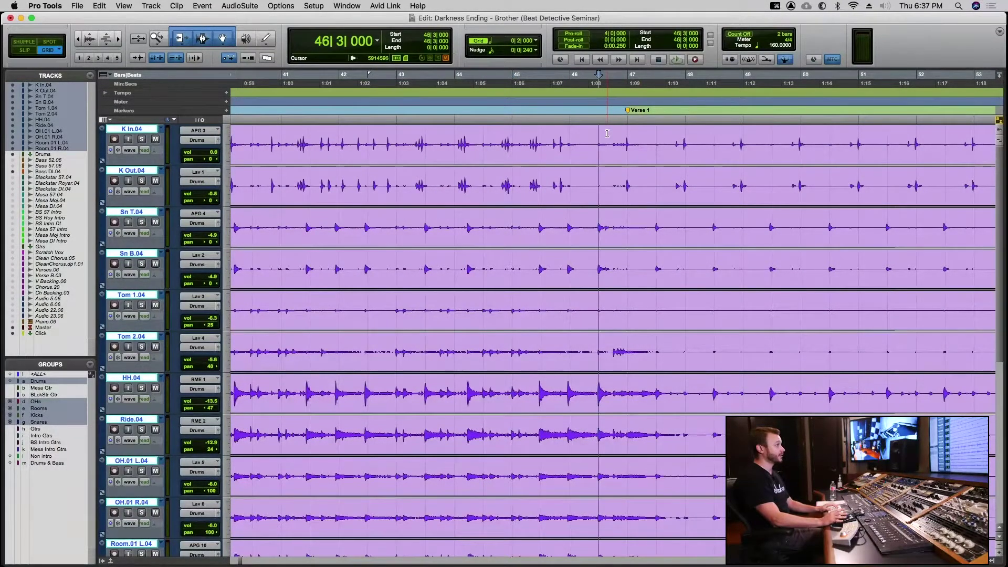
# - Switch the edit mode to Slip and play the drums from 46|3|886, just before Verse 1
pyautogui.press('t')
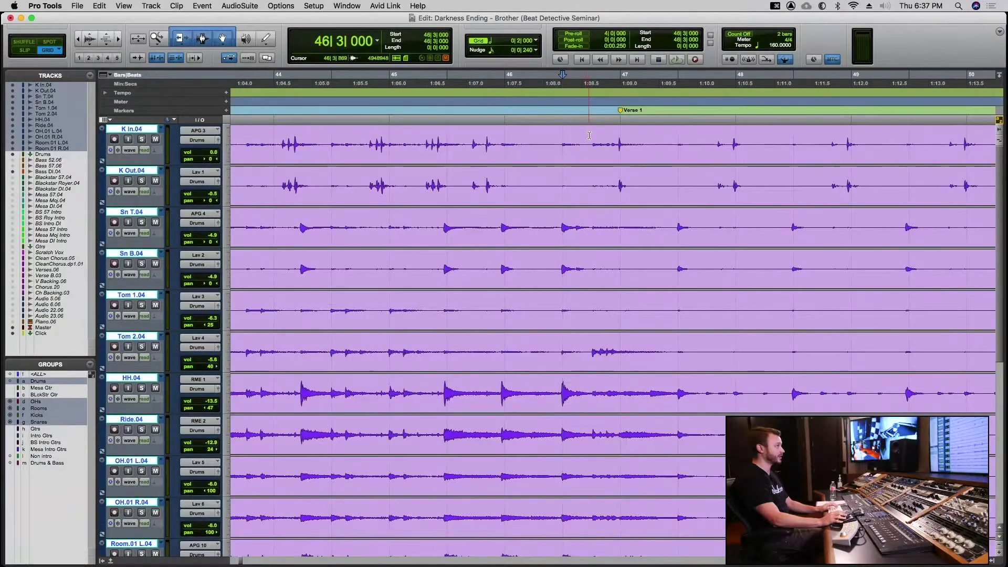
pyautogui.press('`')
pyautogui.press('`')
pyautogui.click(589, 135)
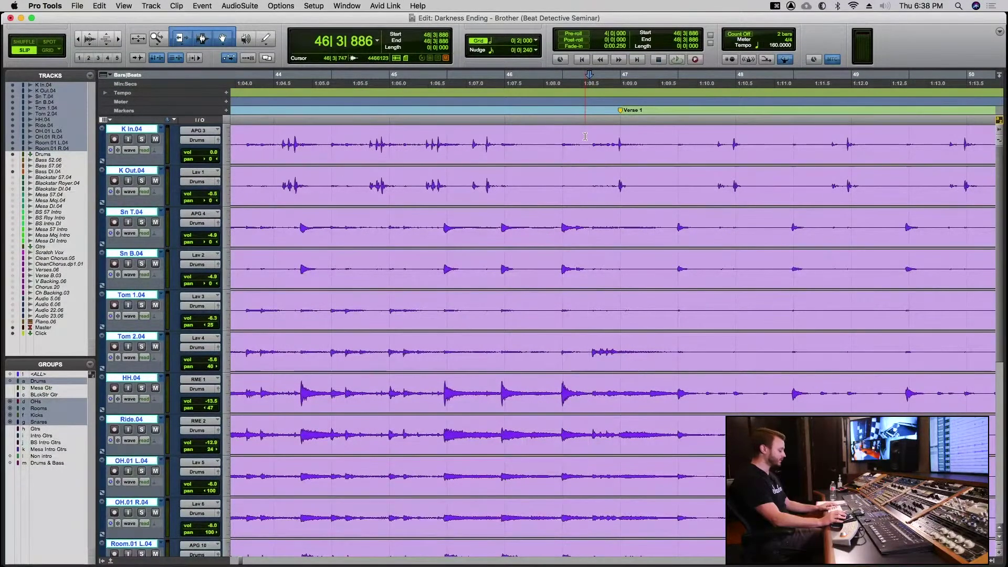
pyautogui.press('space')
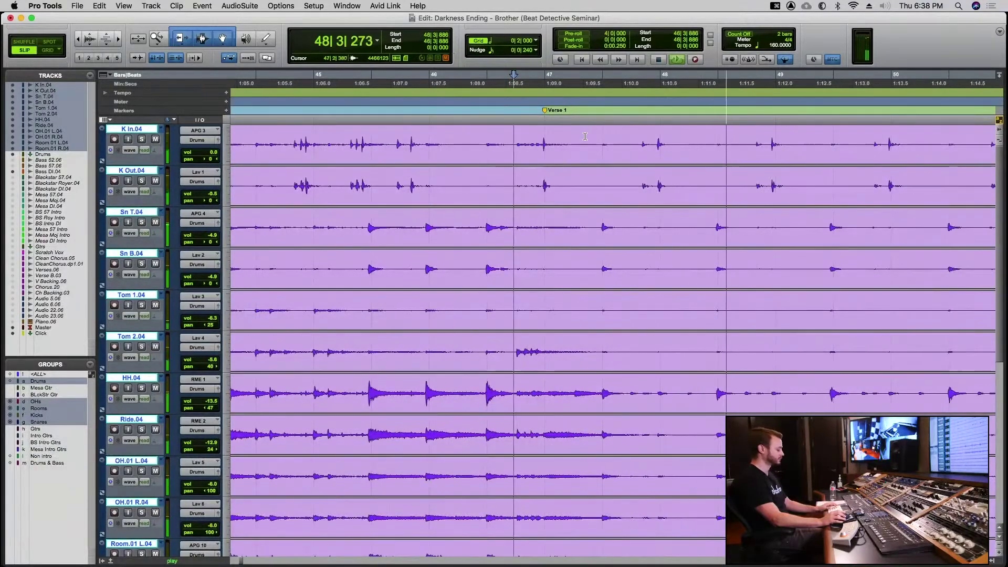
pyautogui.press('r')
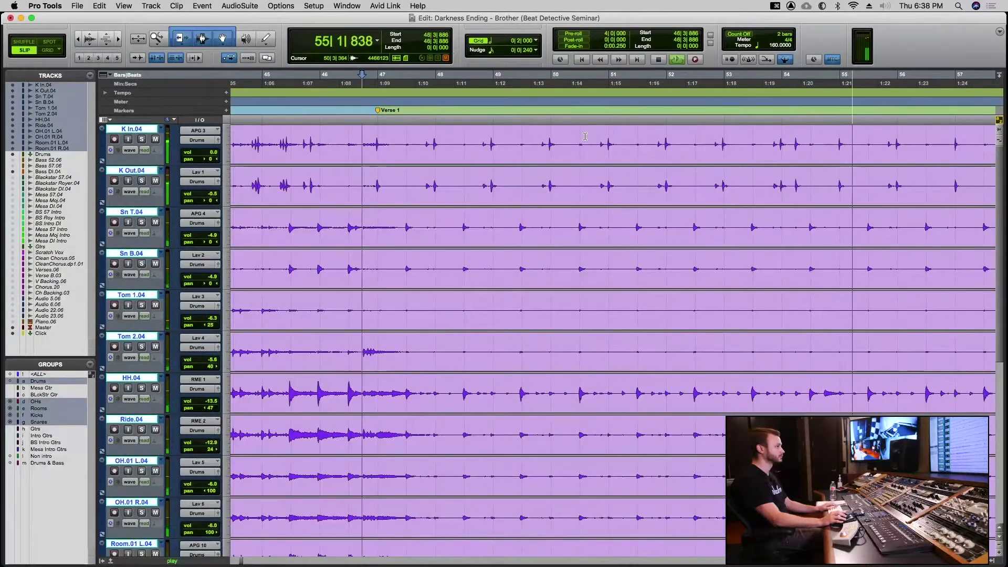
pyautogui.press('space')
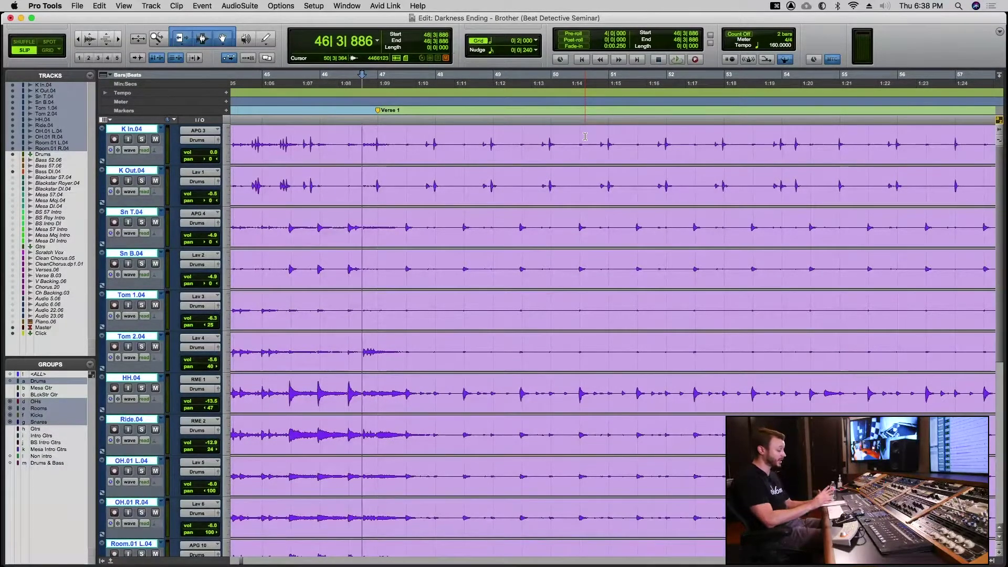
# - Check the Mix window and place the edit cursor at 46|4|908 in the Edit window, right before the kick hit at Verse 1
pyautogui.press('super+equal')
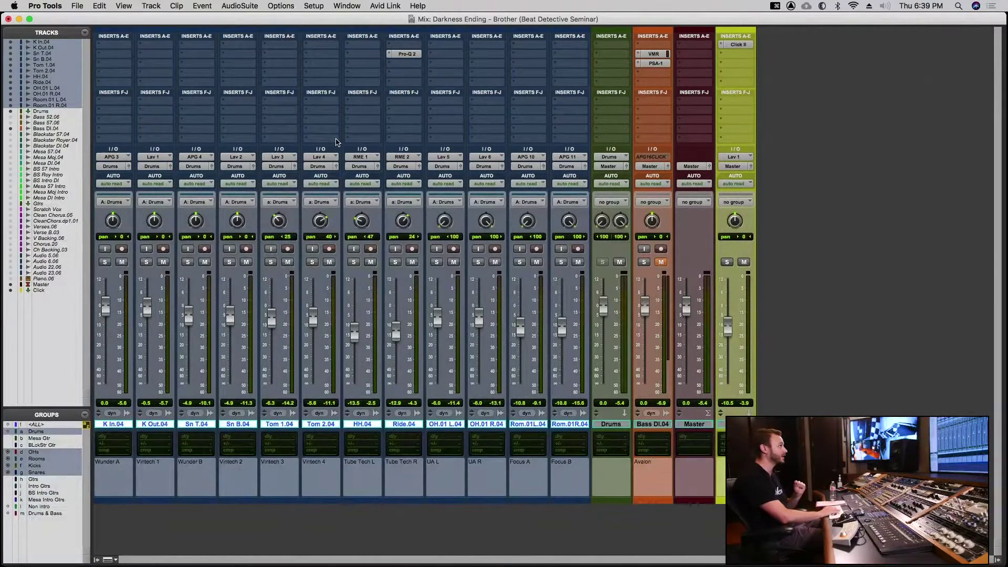
pyautogui.press('super+equal')
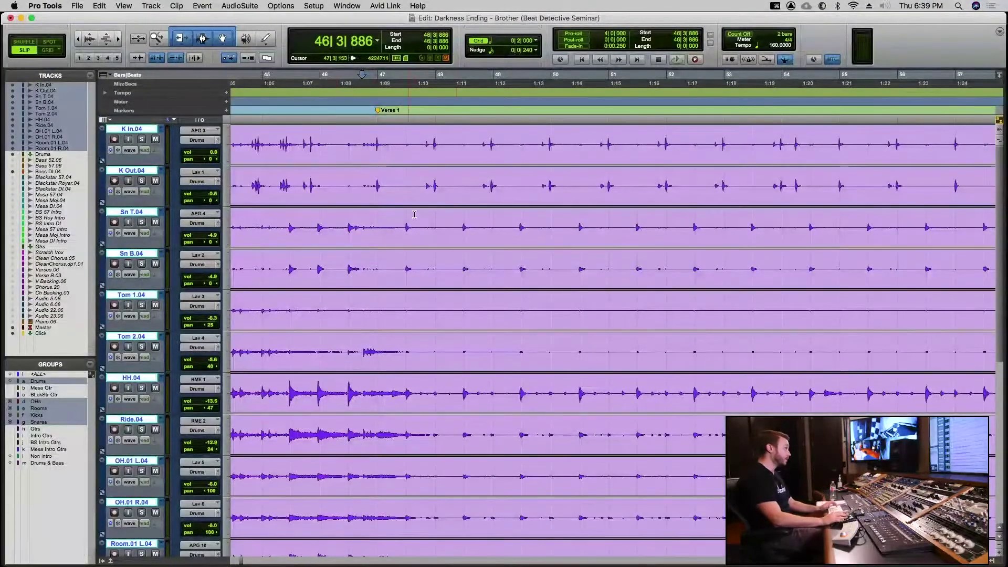
pyautogui.press('4')
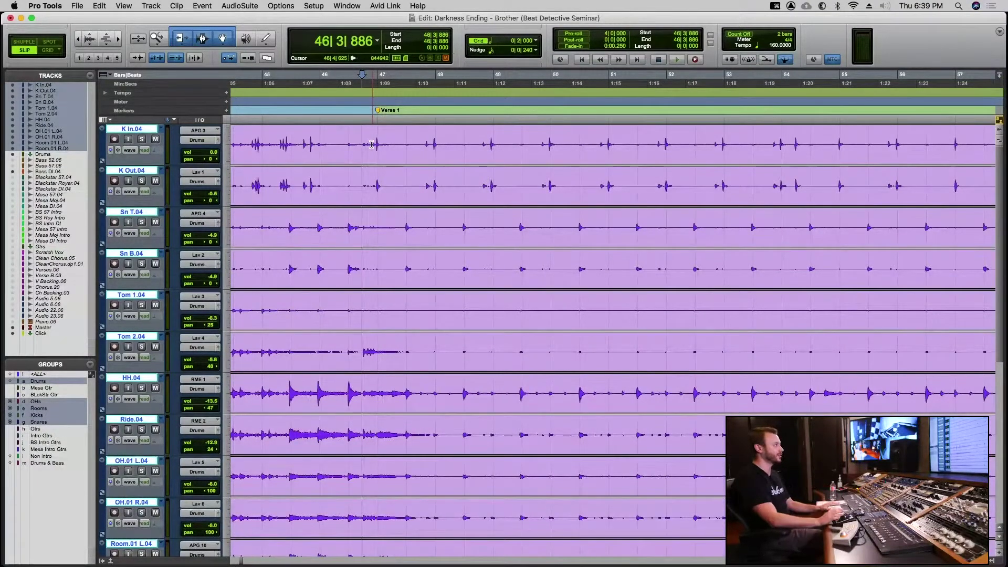
pyautogui.press('t')
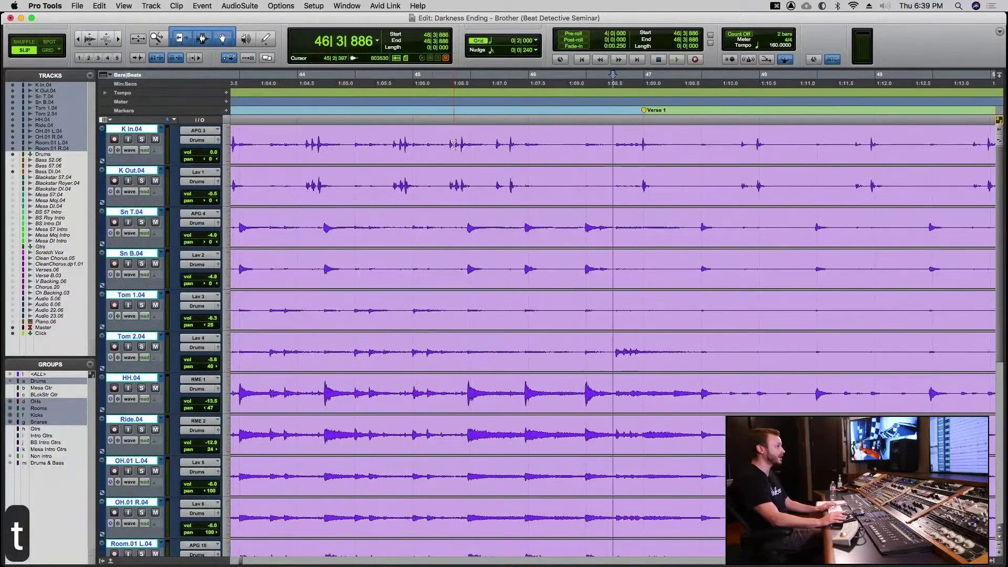
pyautogui.hscroll(3, 504, 147)
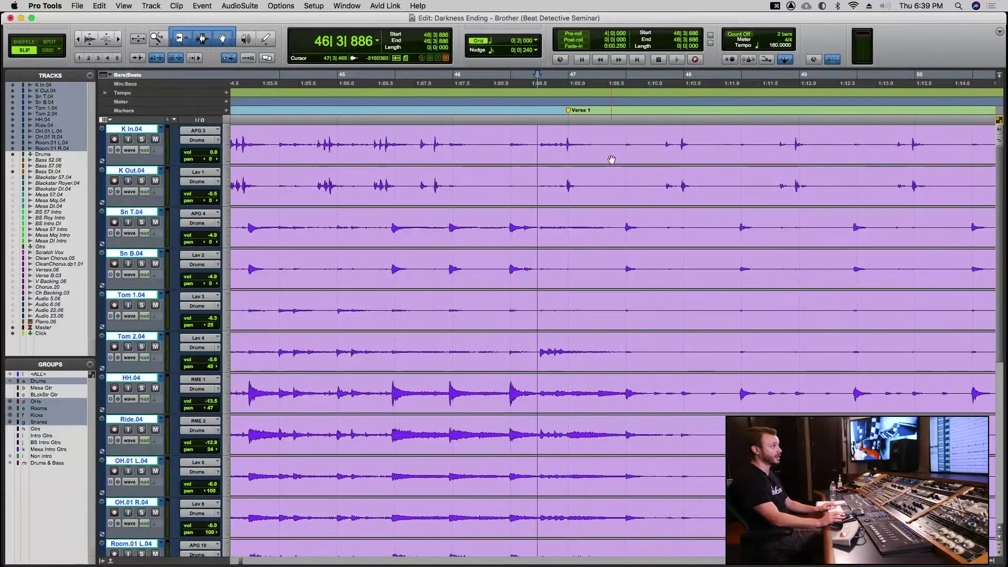
pyautogui.scroll(4, 596, 161)
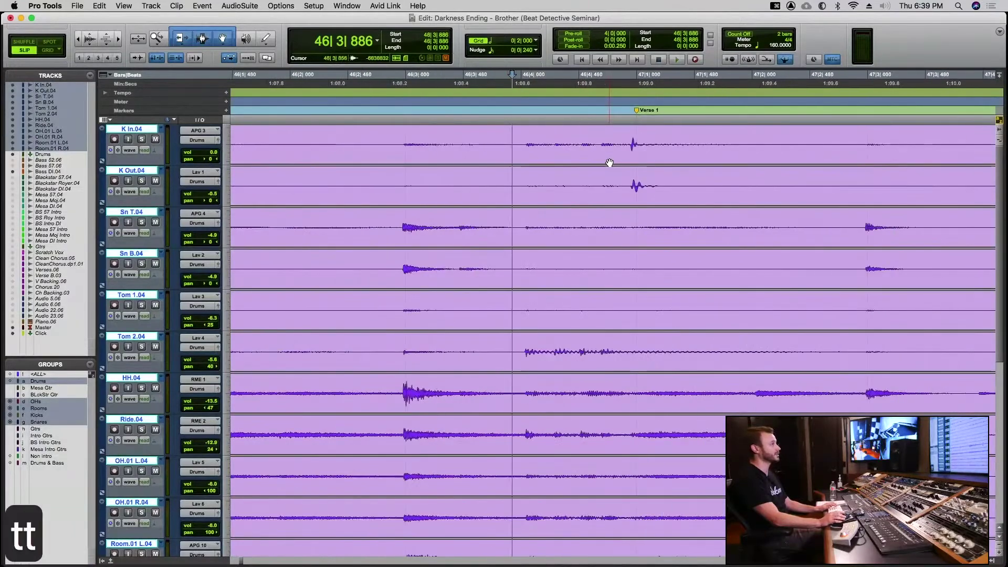
pyautogui.click(630, 143)
pyautogui.press('space')
pyautogui.press('space')
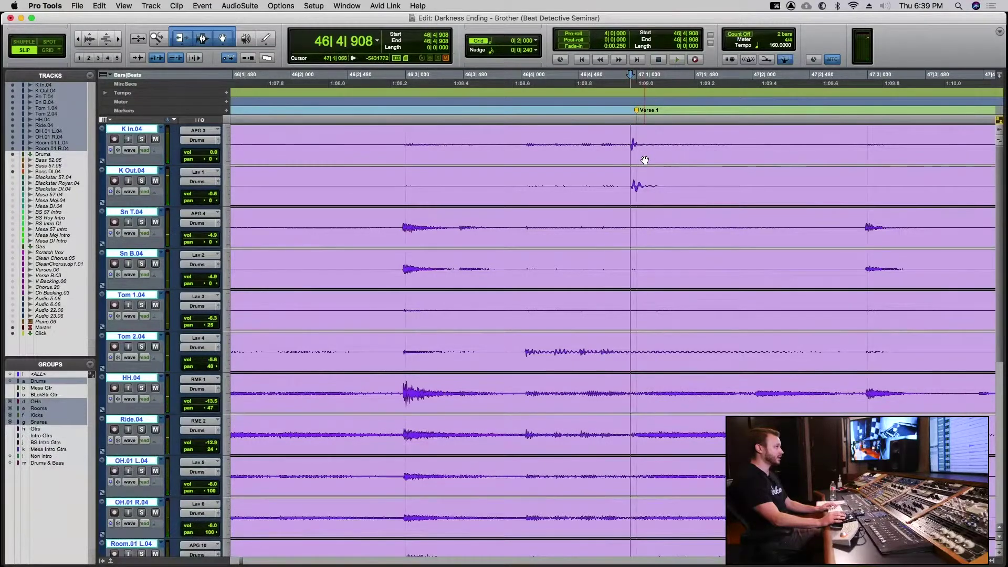
# - Examine the kick and snare hits across the drum tracks from the Verse 1 marker to about bar 53
pyautogui.press('r')
pyautogui.press('r')
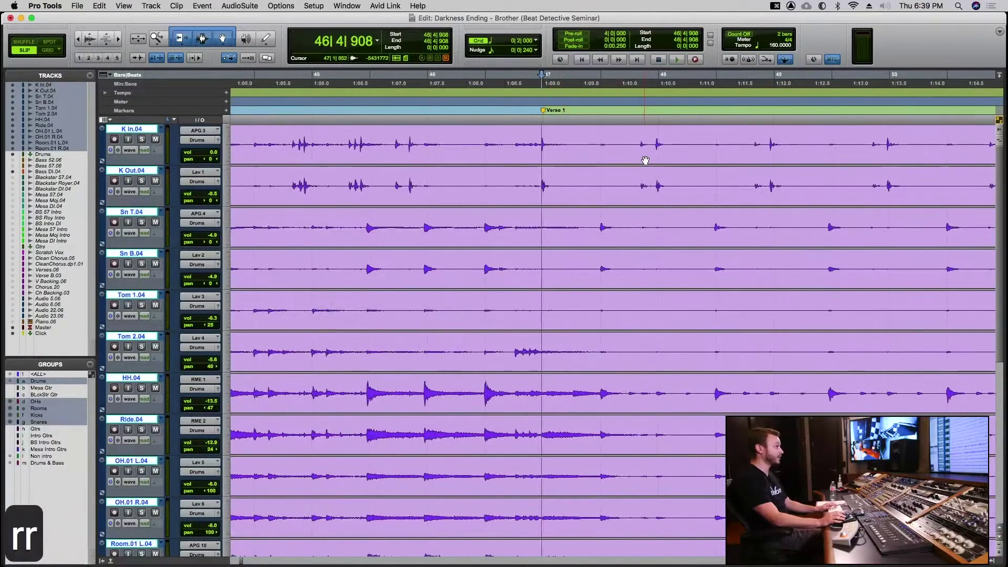
pyautogui.scroll(-2, 682, 141)
pyautogui.hscroll(3, 683, 141)
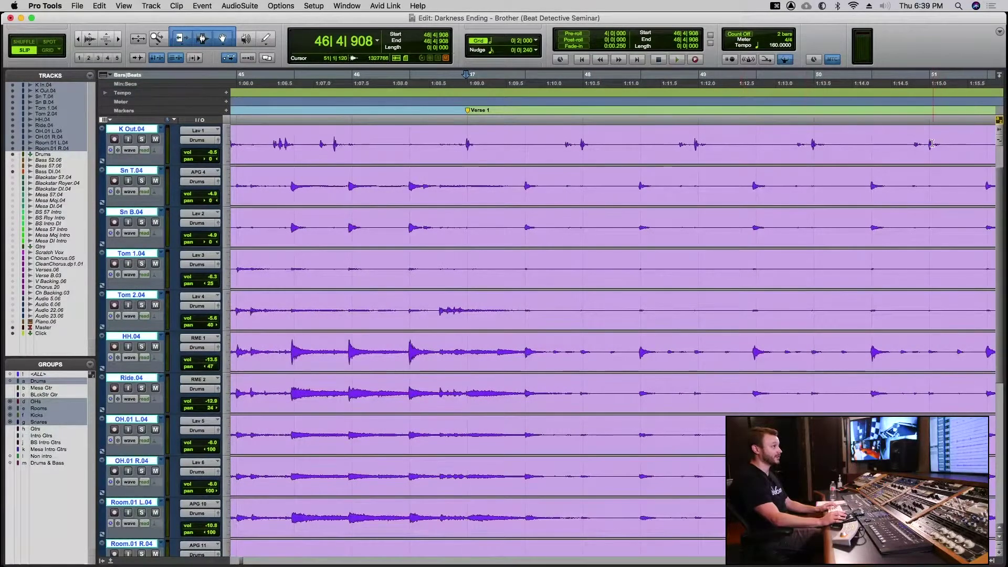
pyautogui.hscroll(6, 840, 168)
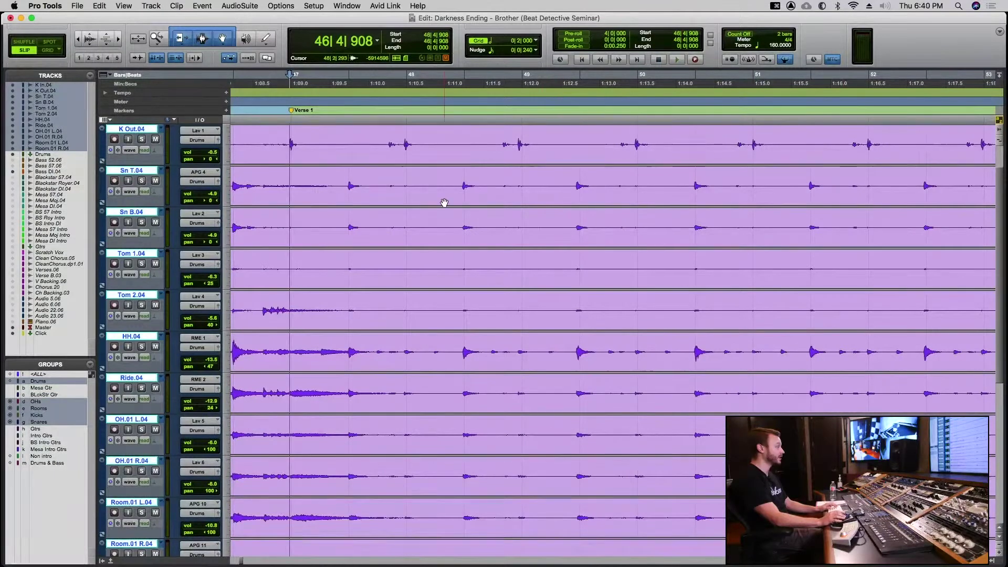
pyautogui.hscroll(-3, 443, 203)
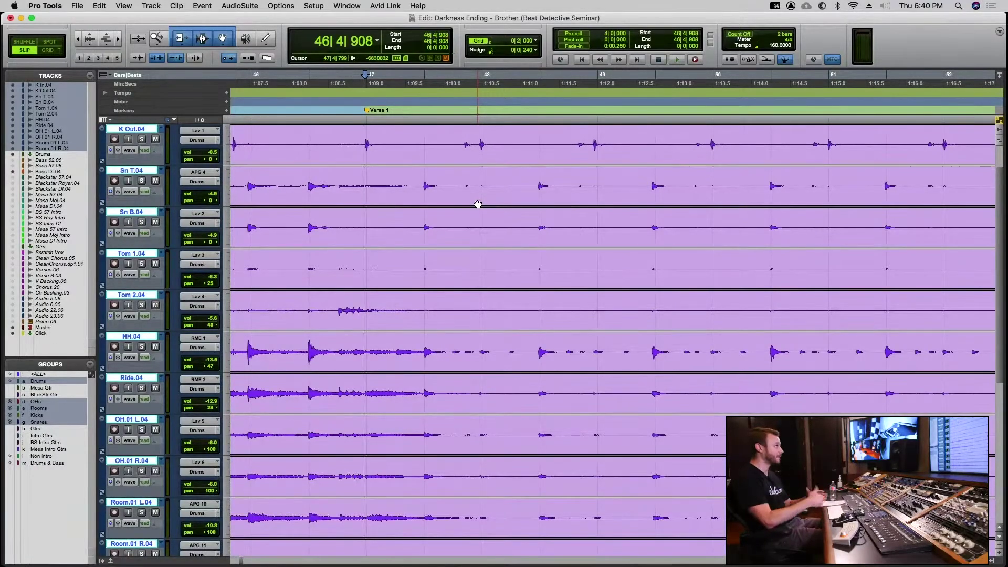
pyautogui.scroll(1, 426, 169)
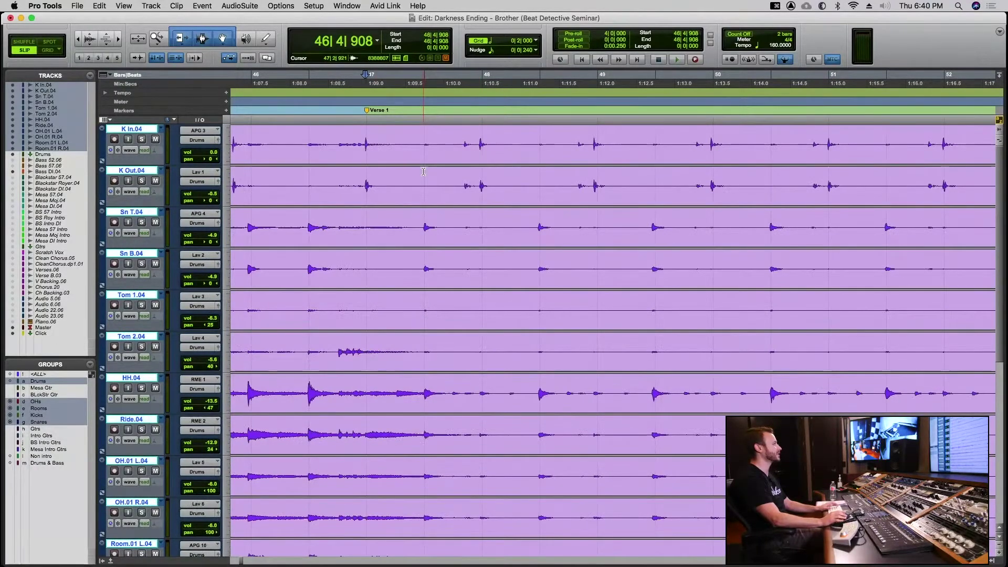
# - Select the whole clip across all grouped drum tracks, and clear the selection by placing the cursor at 47|3|590
pyautogui.click(337, 137)
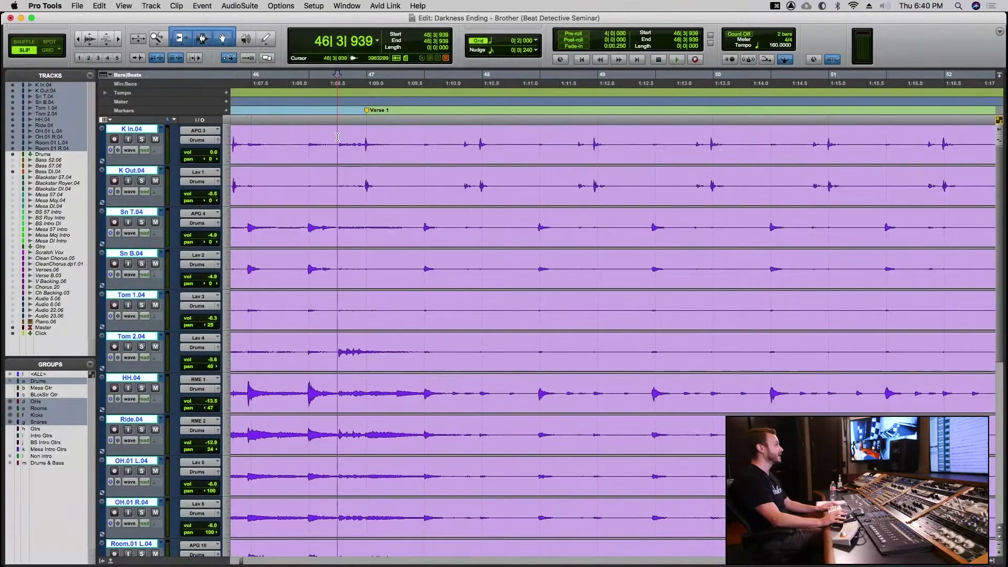
pyautogui.press('r')
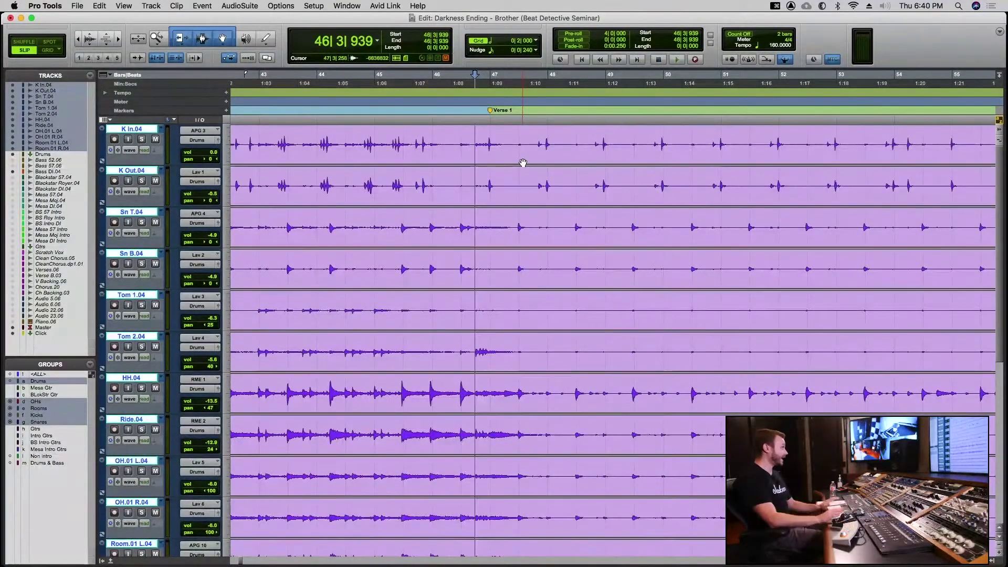
pyautogui.click(532, 144)
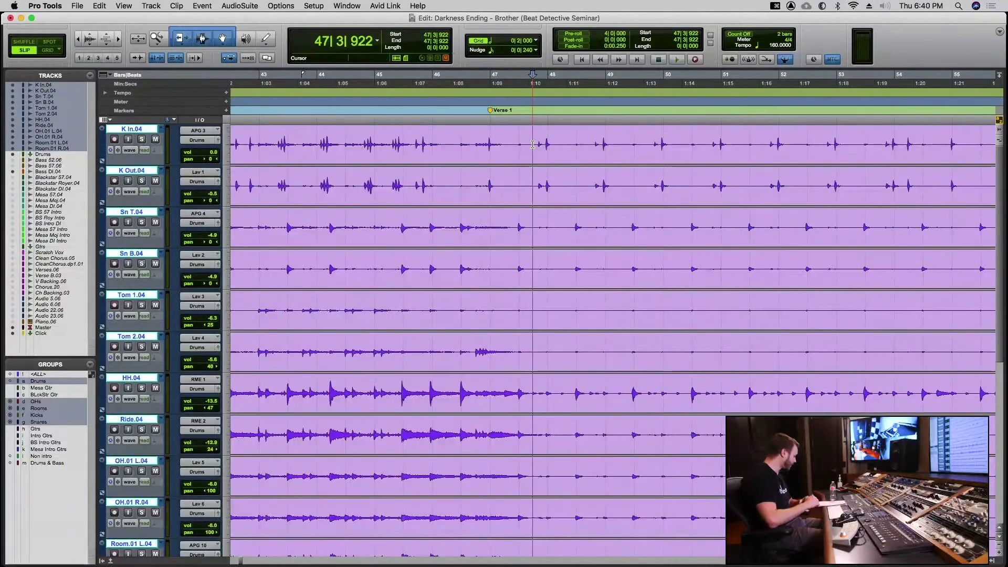
pyautogui.press('t')
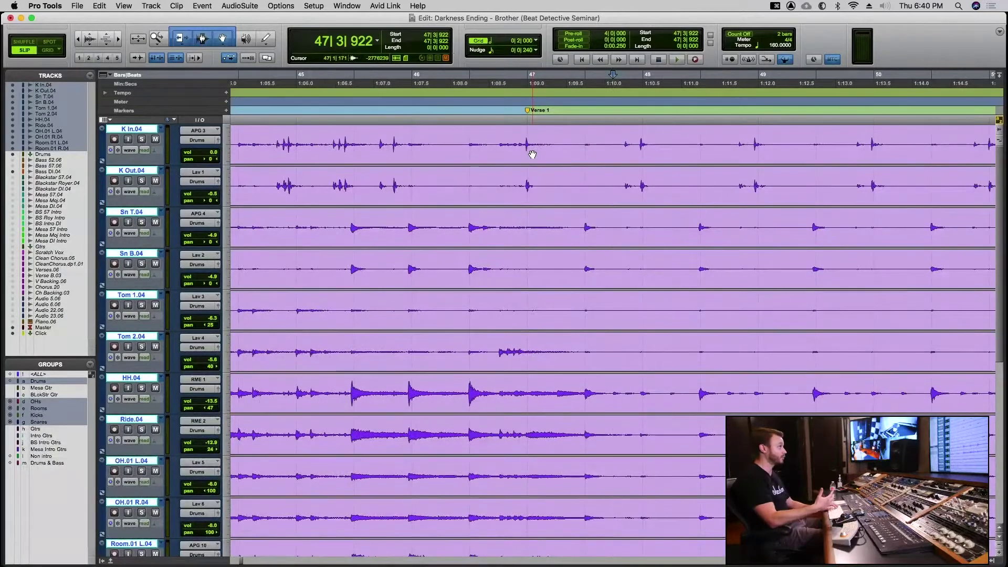
pyautogui.click(532, 155)
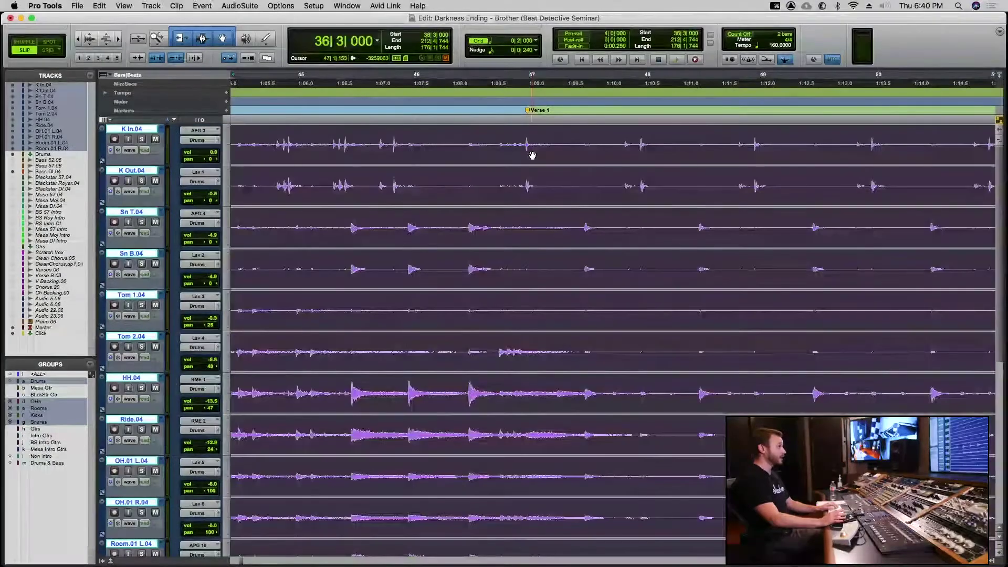
pyautogui.click(602, 142)
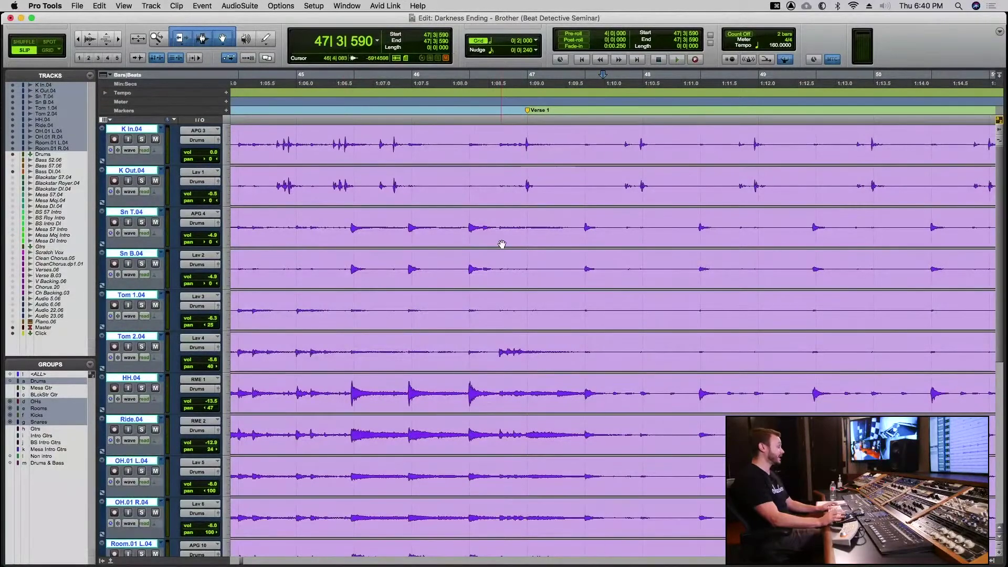
# - Deactivate the Drums group and select the kick clips, followed by the snare clips, in the Edit window
pyautogui.press('super+equal')
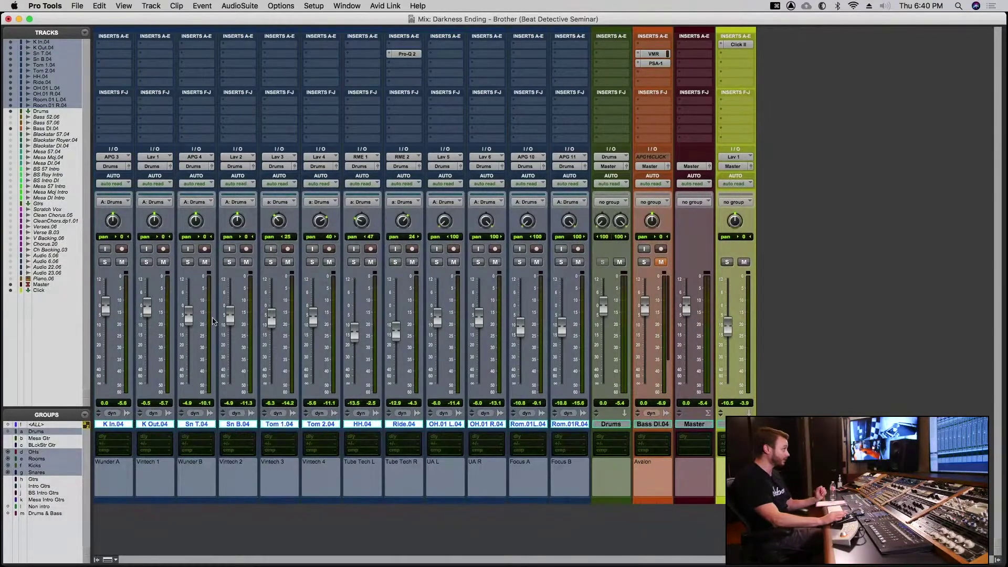
pyautogui.click(56, 432)
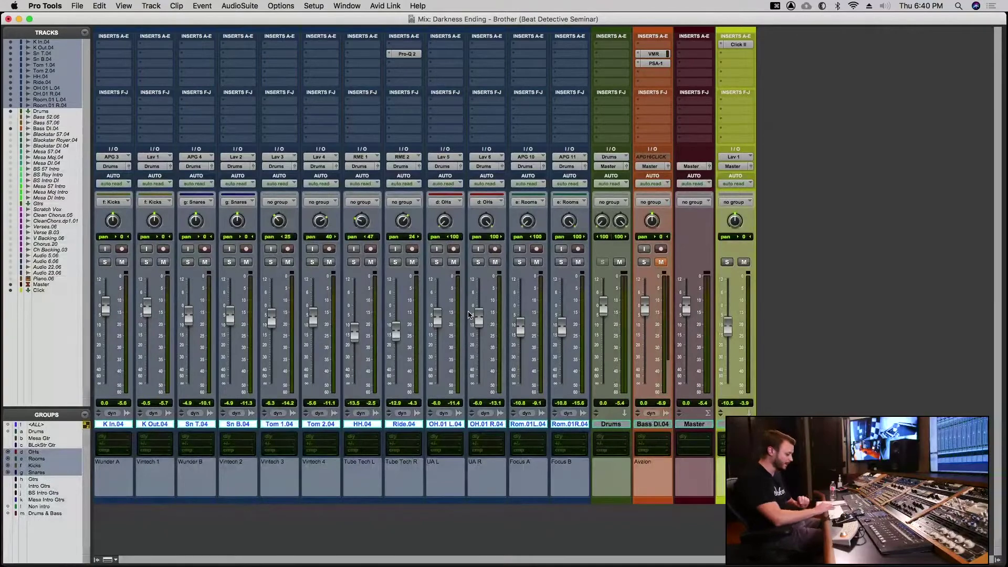
pyautogui.press('super+equal')
pyautogui.click(514, 151)
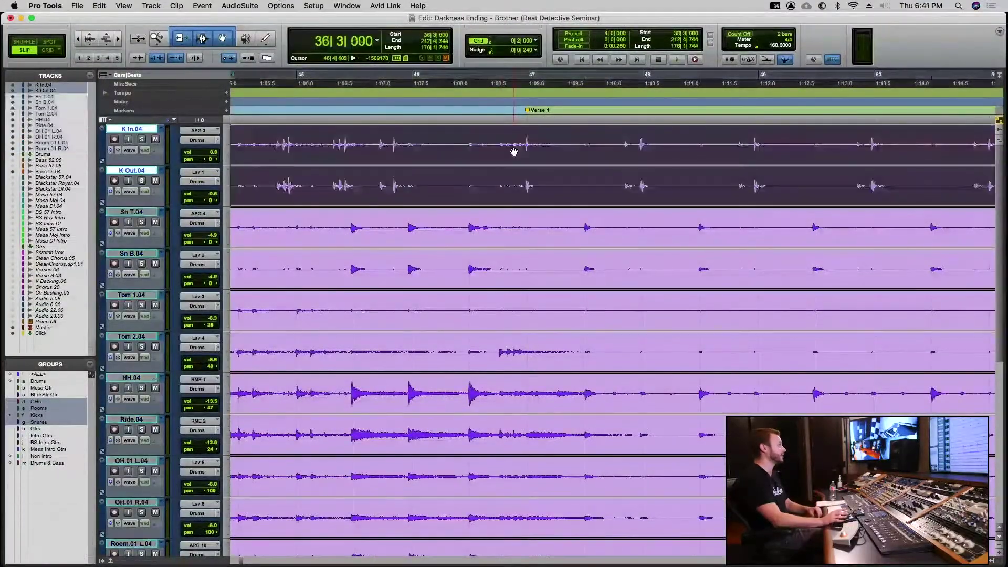
pyautogui.click(469, 270)
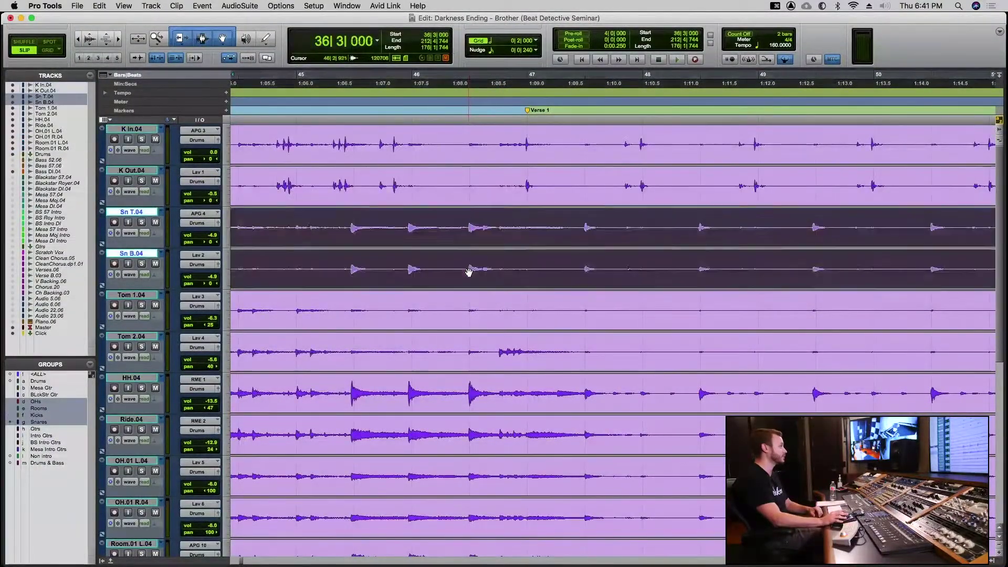
# - Reactivate the Drums group to select the full clips on all drum tracks, and deactivate the group again
pyautogui.click(26, 381)
pyautogui.click(489, 155)
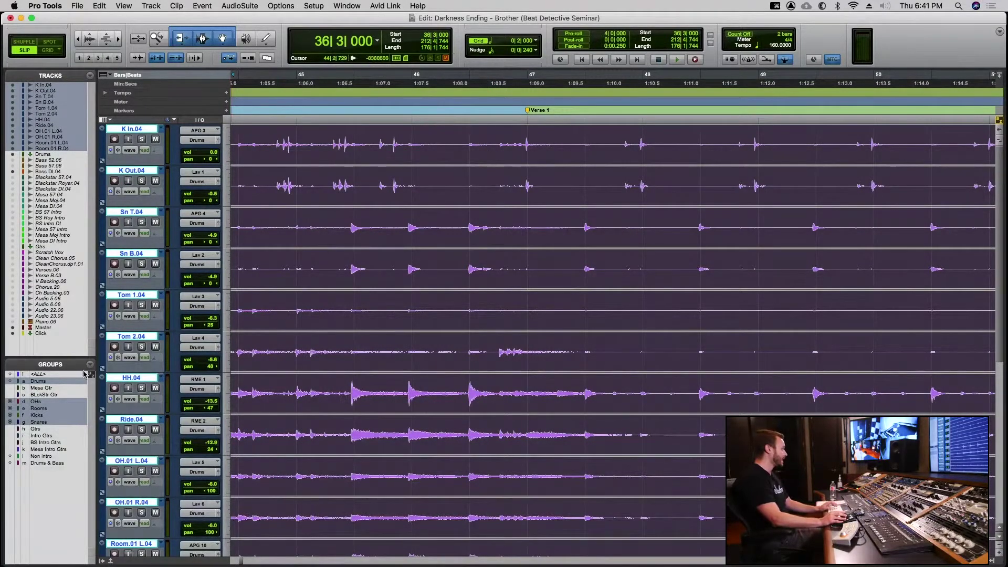
pyautogui.click(67, 383)
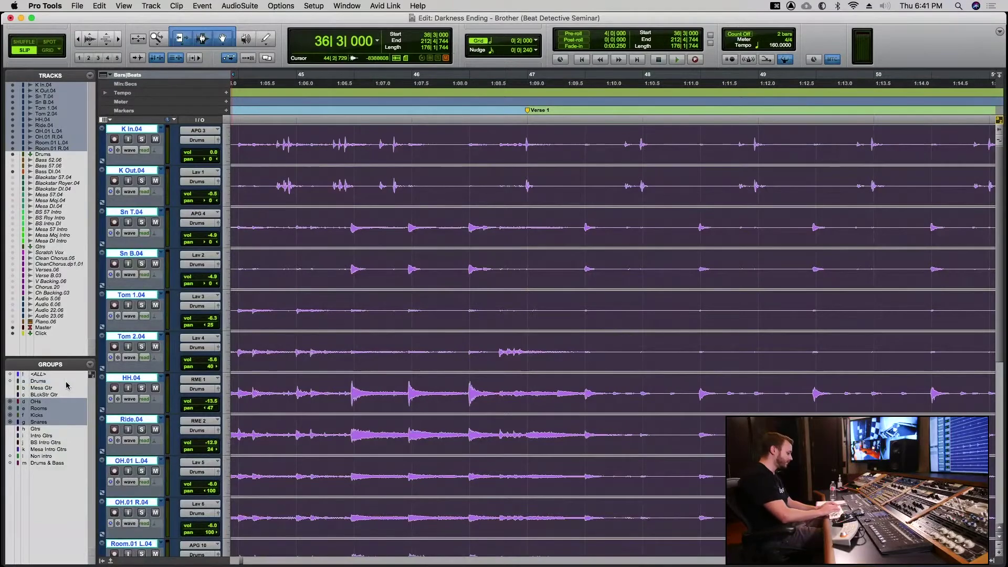
# - Open the Create Group dialog for the selected drum tracks in the Mix window and cancel it
pyautogui.press('super+equal')
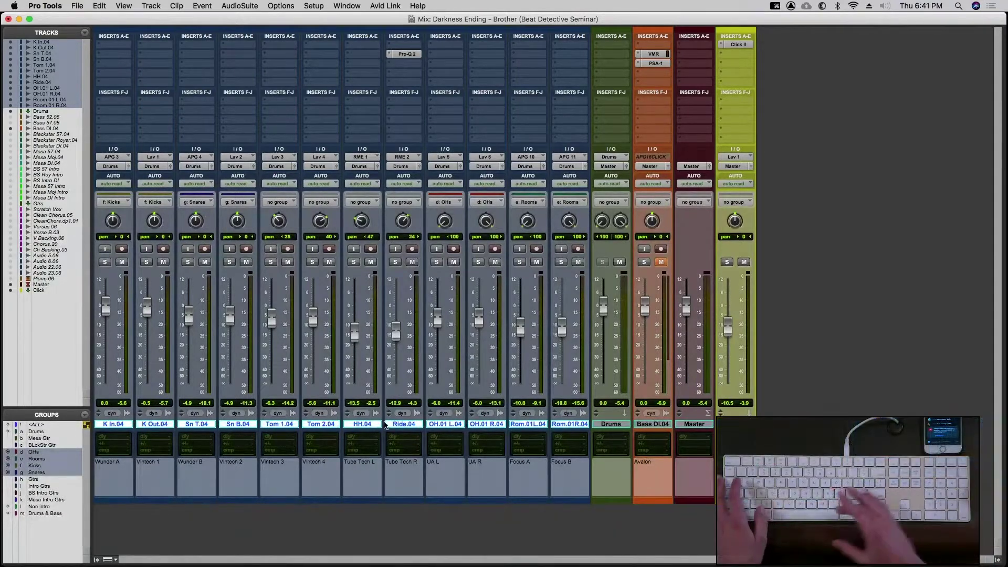
pyautogui.press('super+g')
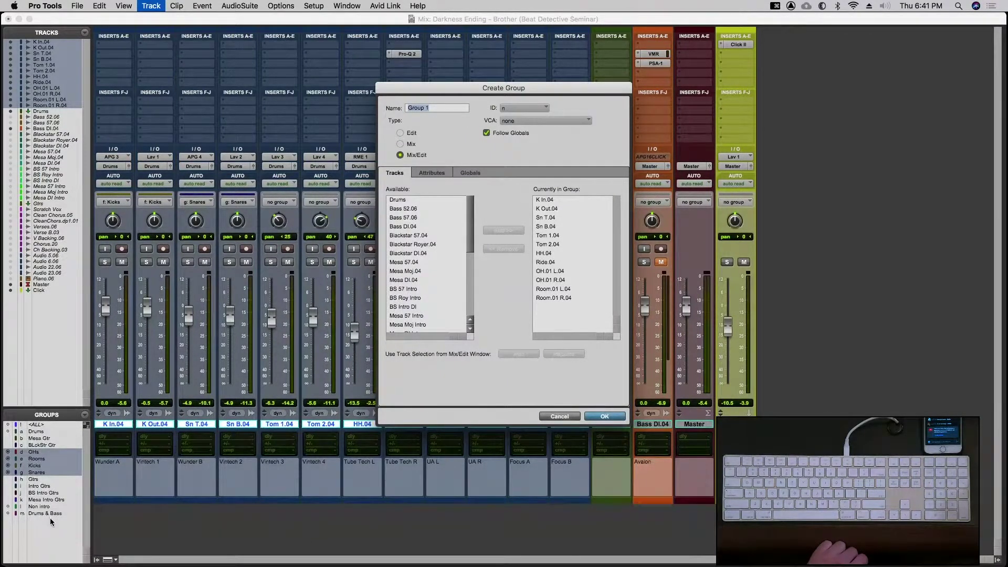
pyautogui.click(565, 415)
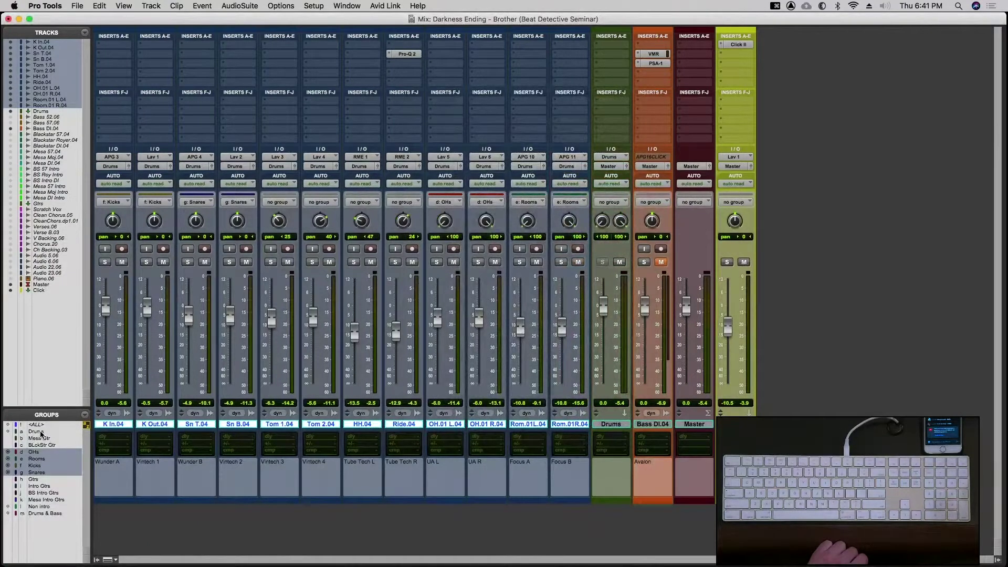
# - Reactivate the Drums group in the Mix window and place the cursor at 46|3|799 on the drum tracks in the Edit window
pyautogui.click(37, 431)
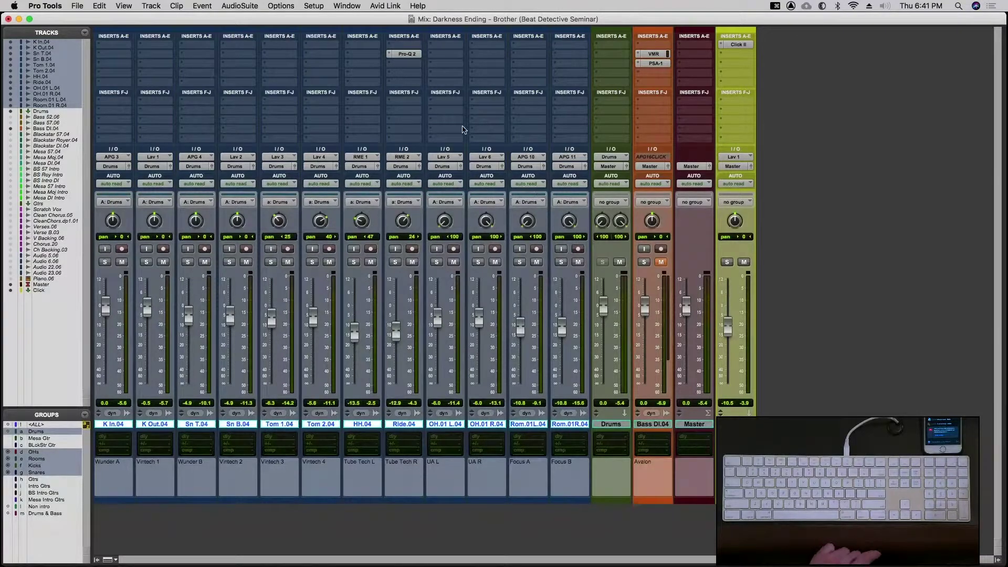
pyautogui.press('super+equal')
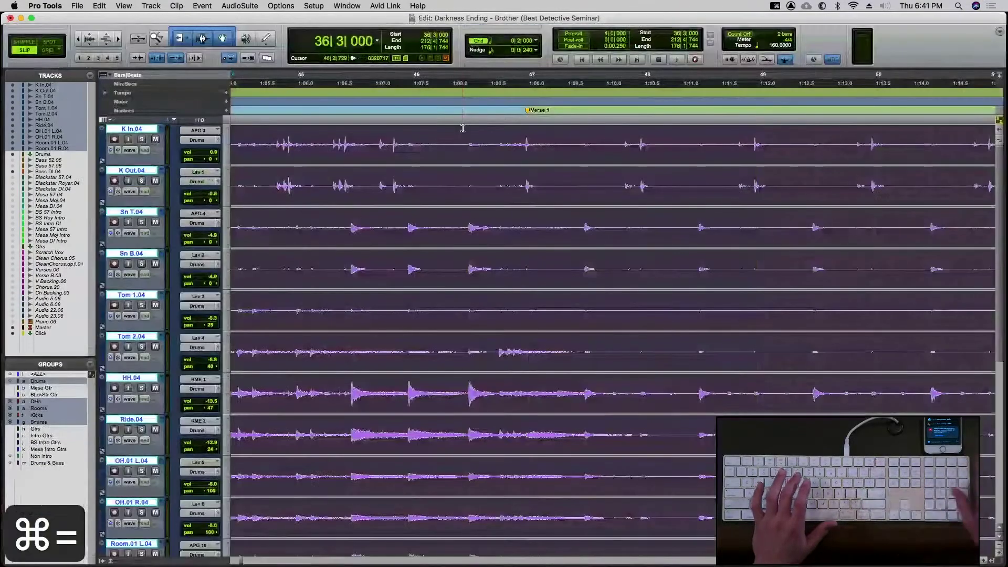
pyautogui.click(493, 137)
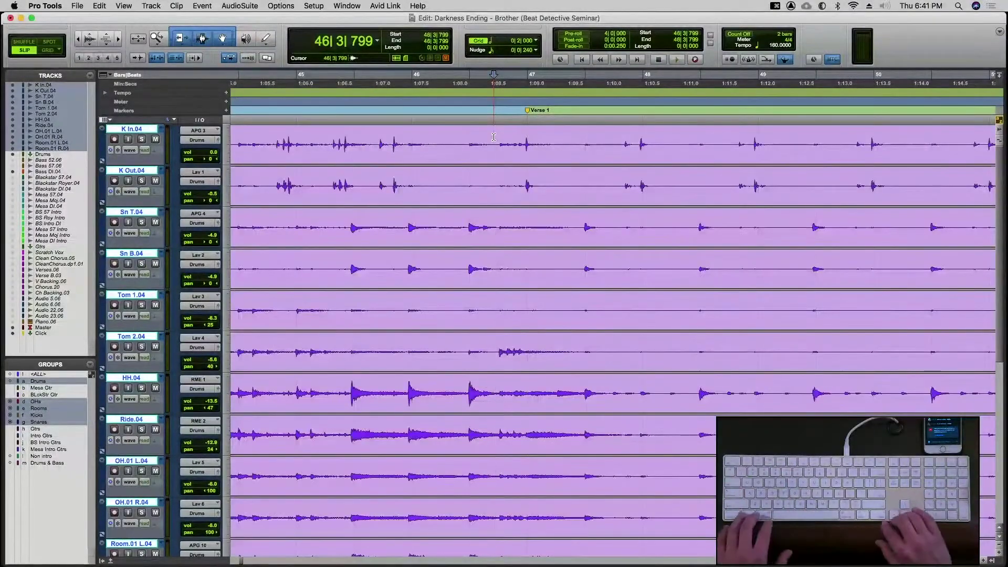
# - Place the cursor at 46|3|834 and adjust the track heights so all twelve drum tracks fit in the Edit window
pyautogui.hotkey('ctrl', 'alt', 'Down')
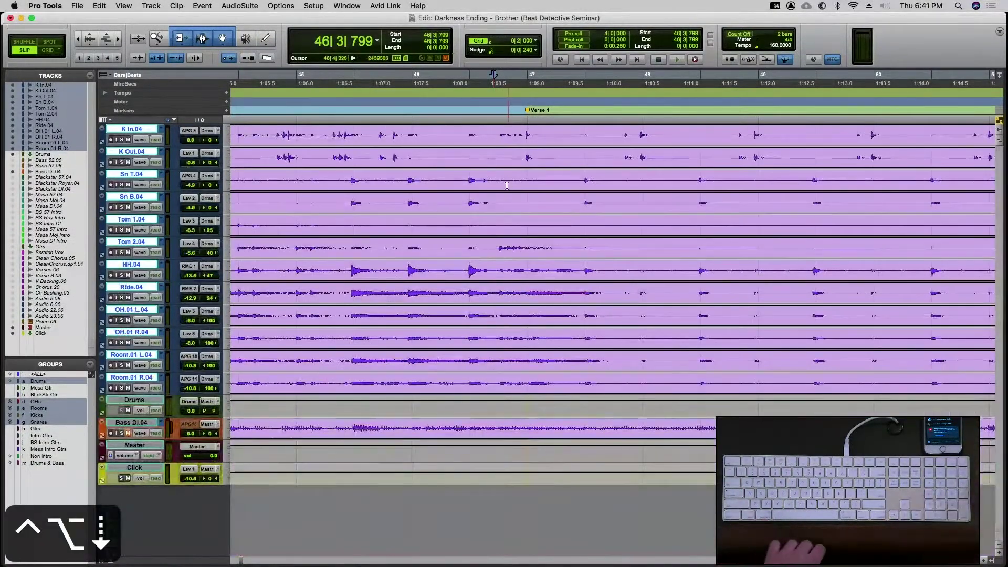
pyautogui.click(578, 142)
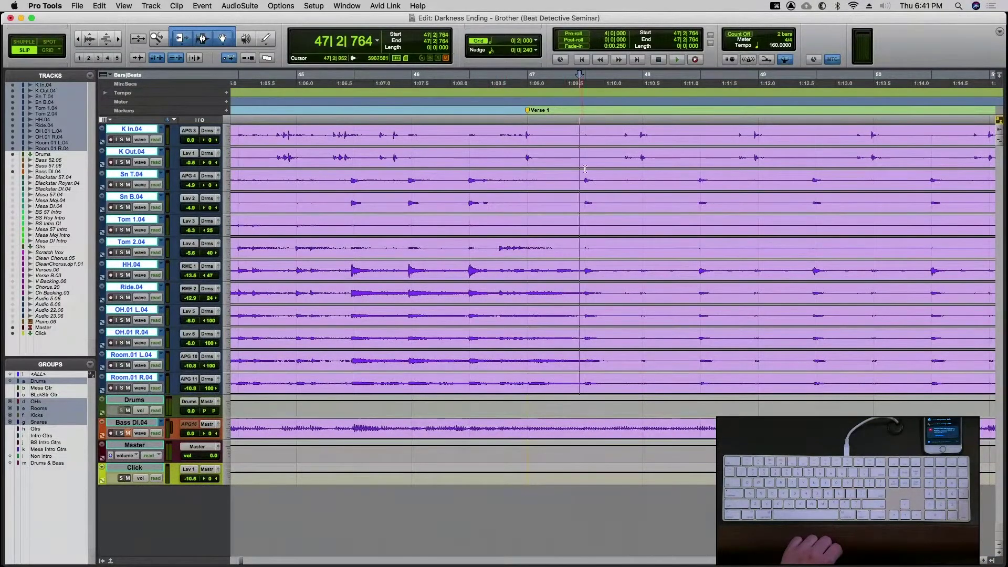
pyautogui.click(489, 141)
pyautogui.click(495, 139)
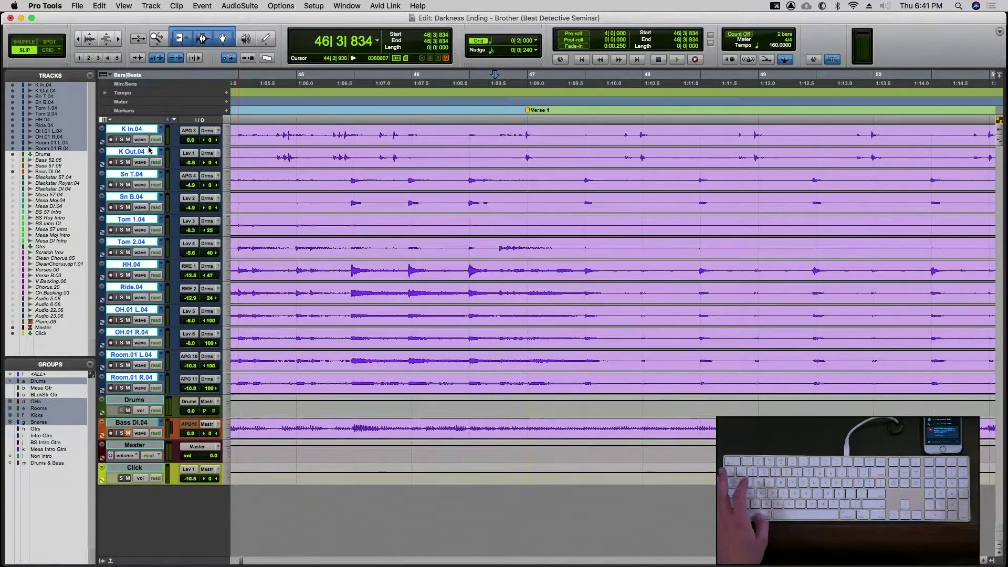
pyautogui.hotkey('ctrl', 'alt', 'Up')
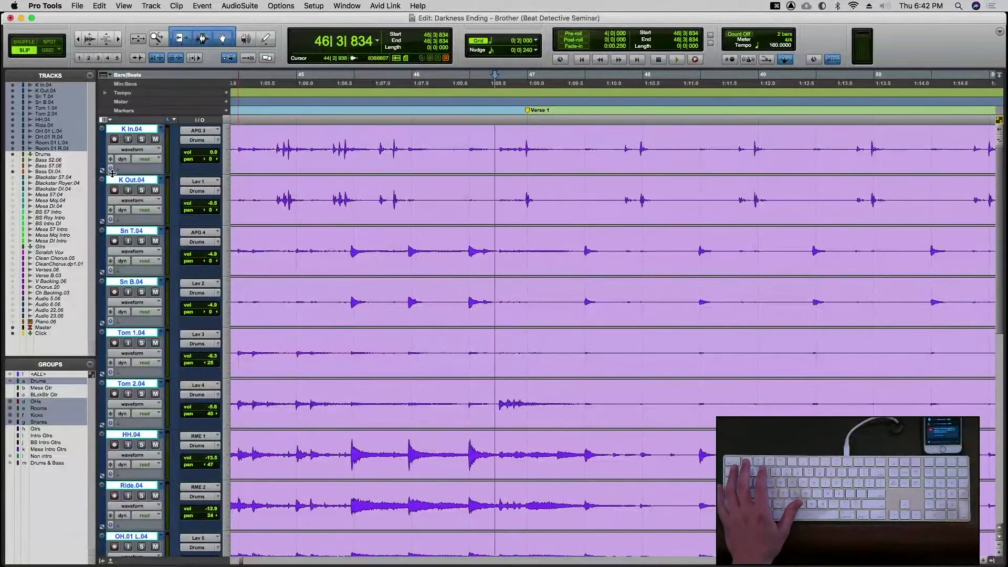
pyautogui.hotkey('ctrl', 'alt', 'Down')
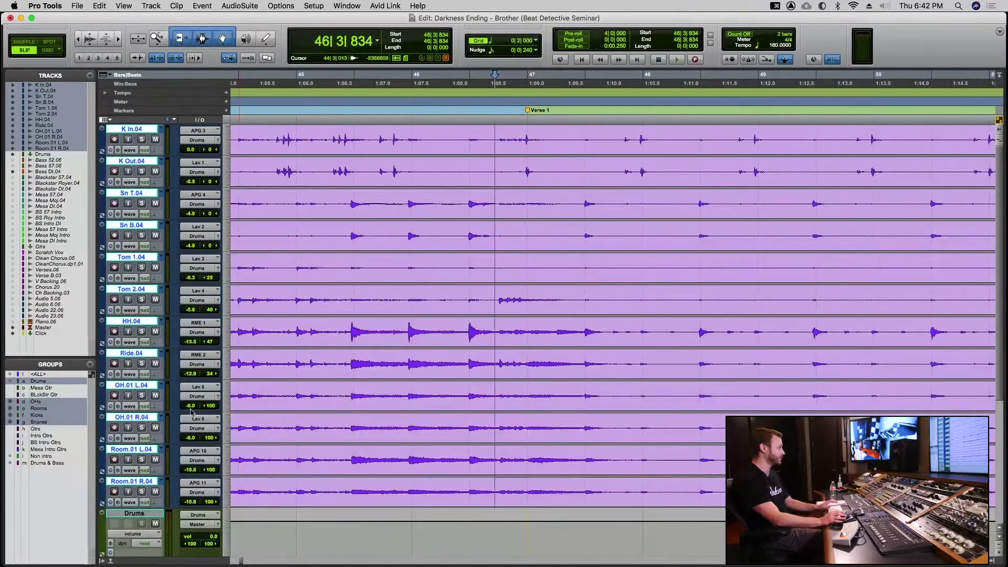
# - Deactivate the Drums group, solo the two overhead tracks and play them back from 46|3|834
pyautogui.click(66, 382)
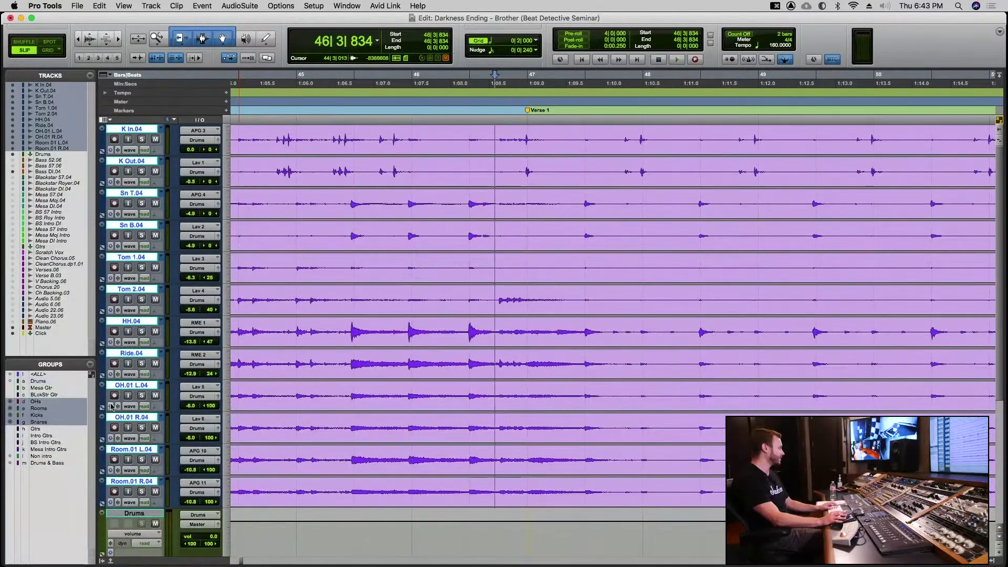
pyautogui.click(143, 398)
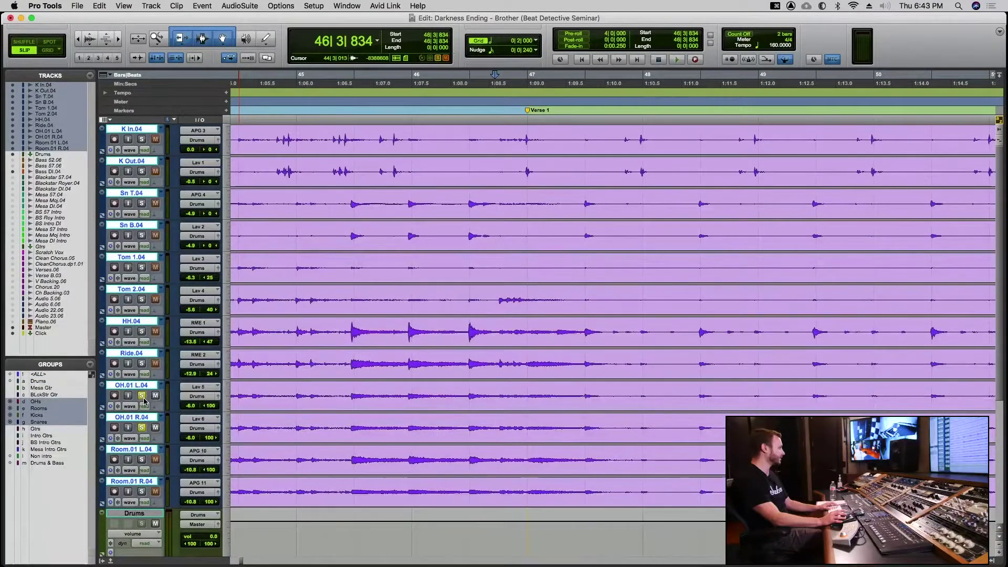
pyautogui.press('space')
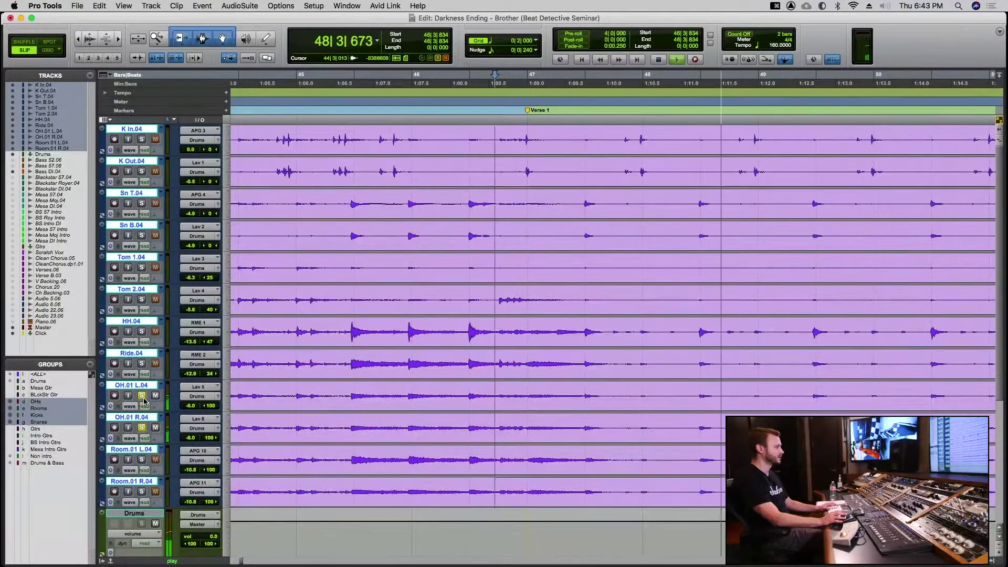
pyautogui.press('space')
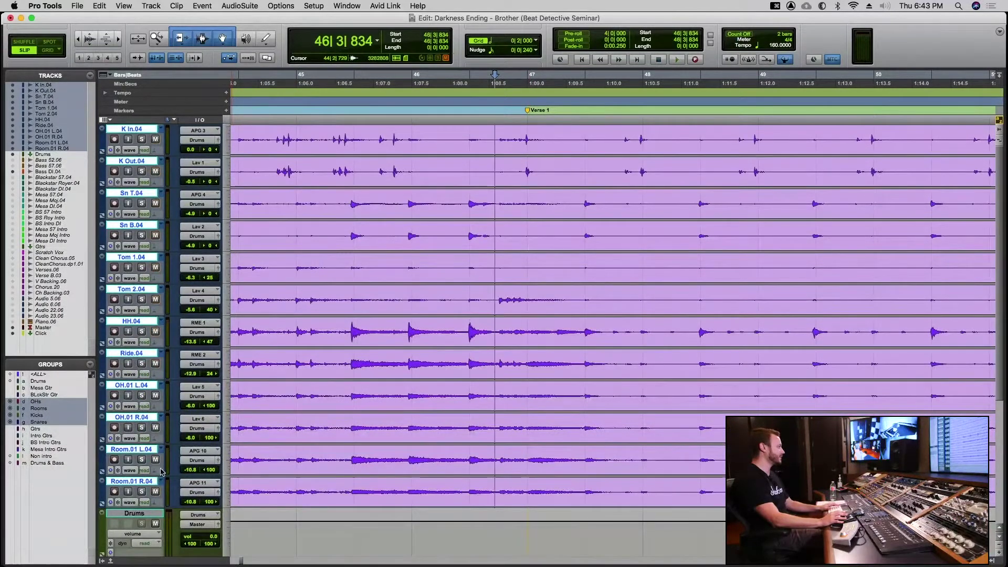
# - Play back the two room tracks in solo, followed by the ride track in solo, and stop playback
pyautogui.click(141, 460)
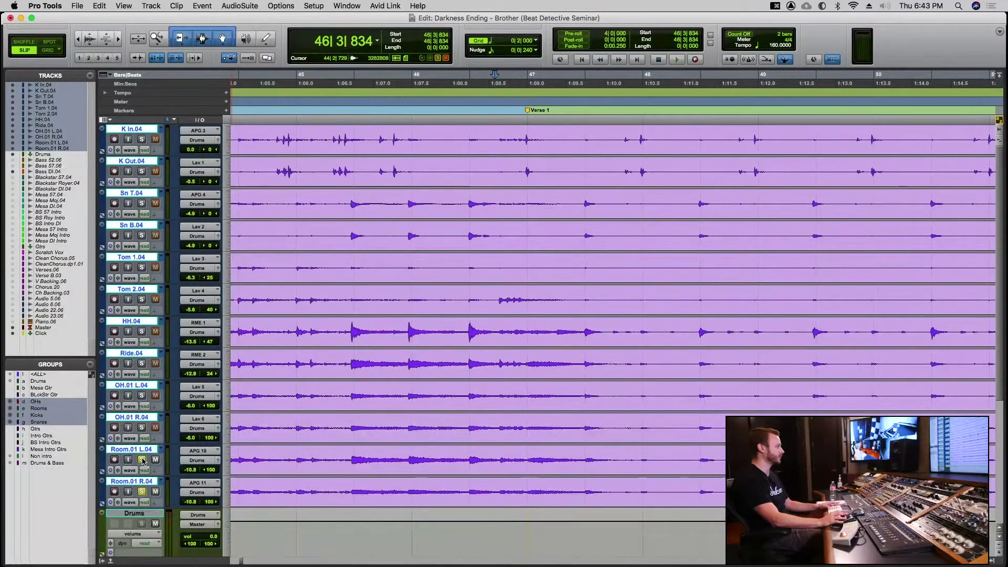
pyautogui.press('space')
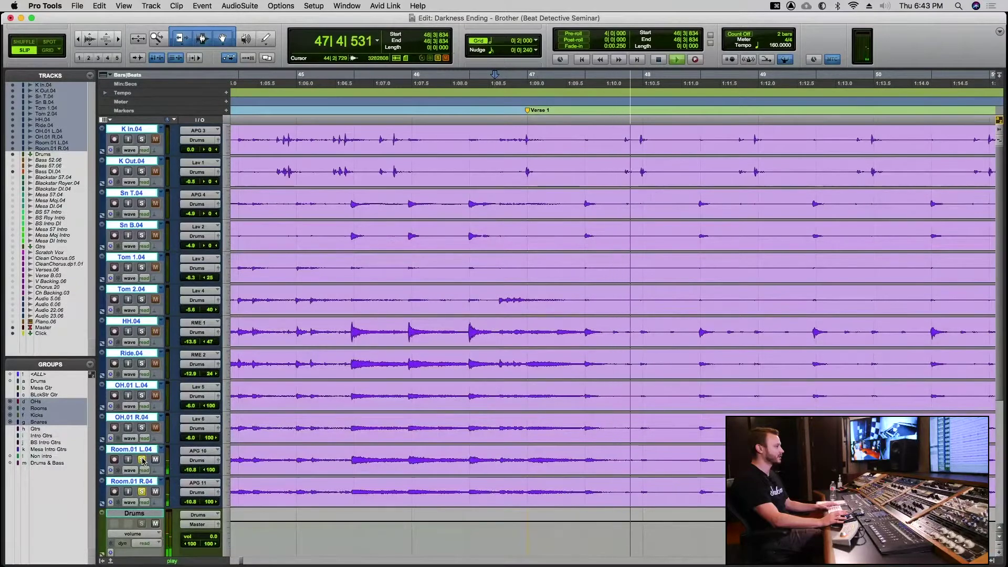
pyautogui.click(142, 460)
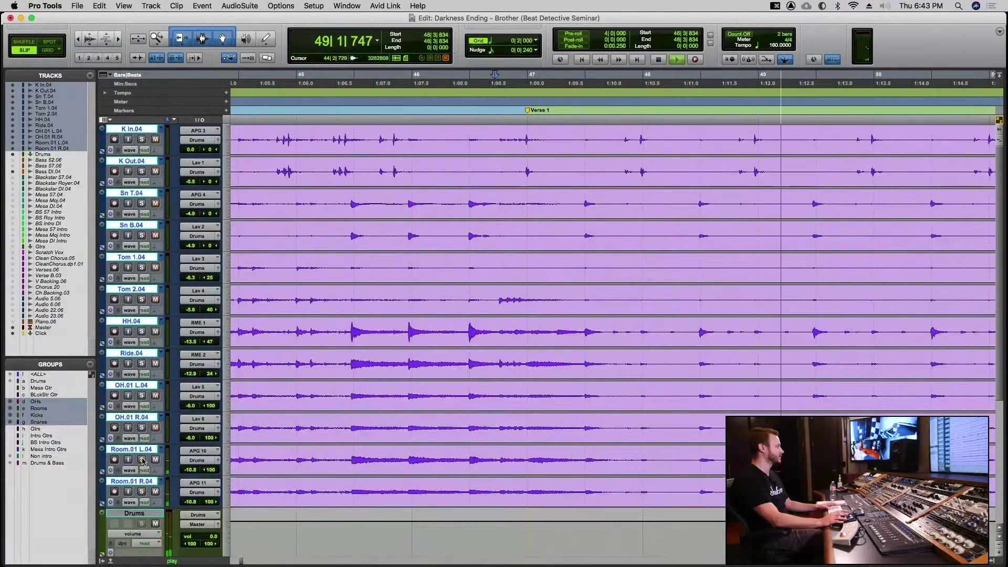
pyautogui.click(141, 363)
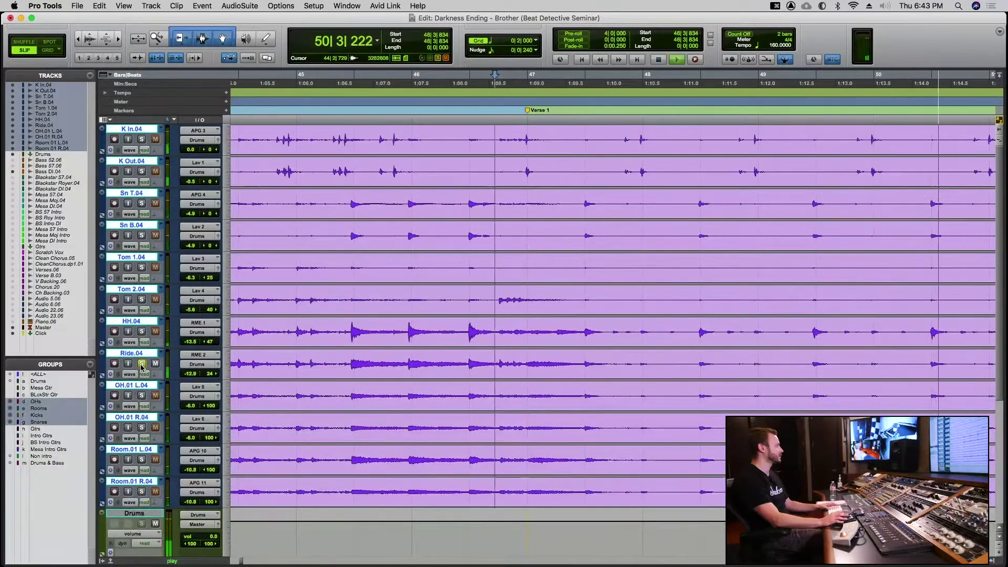
pyautogui.click(141, 363)
pyautogui.press('space')
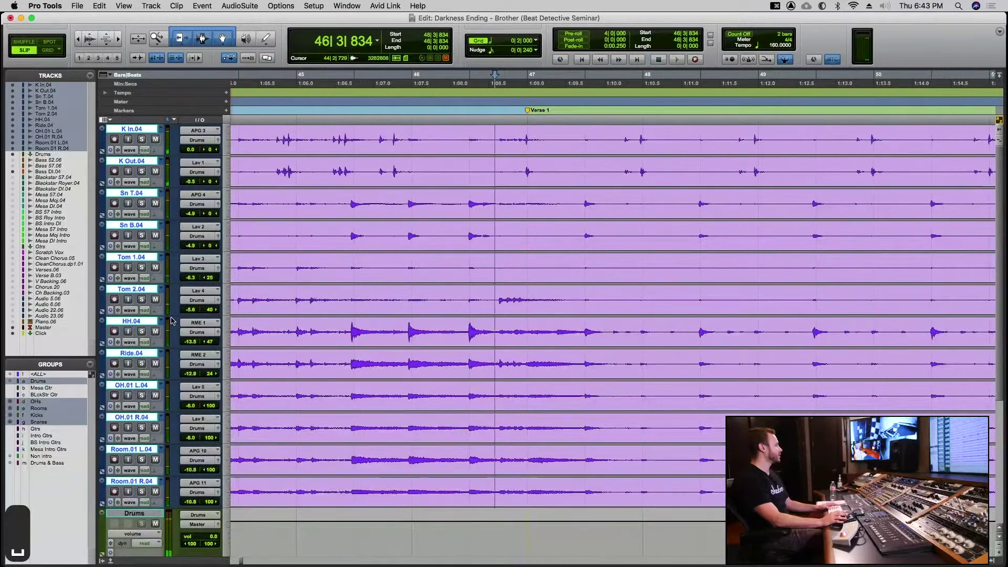
# - With the Drums group active again, solo all drum tracks and place the cursor at 46|4|747 just before Verse 1
pyautogui.keyDown('alt'); pyautogui.click(142, 331); pyautogui.keyUp('alt')
pyautogui.press('space')
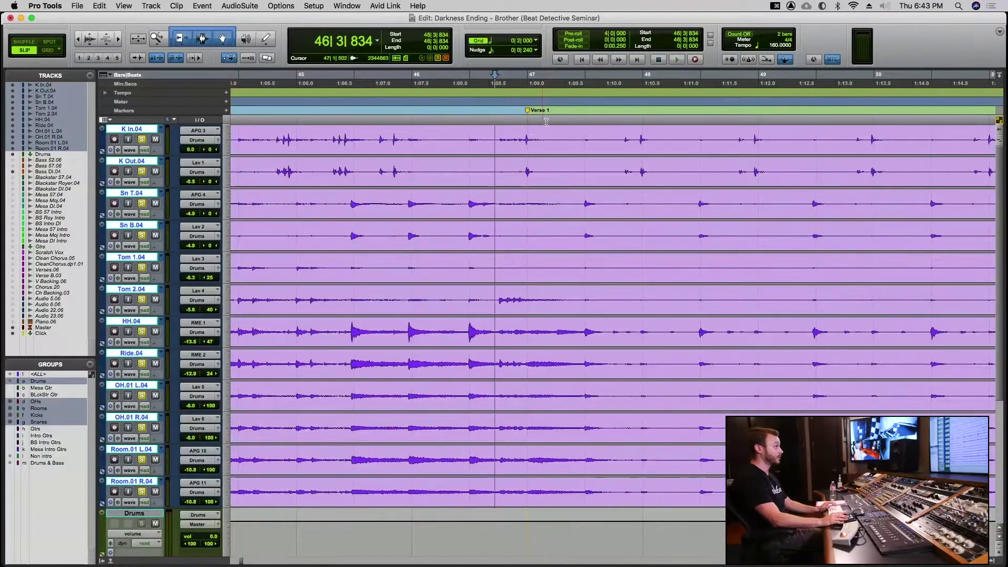
pyautogui.click(520, 137)
pyautogui.press('super+bracketright')
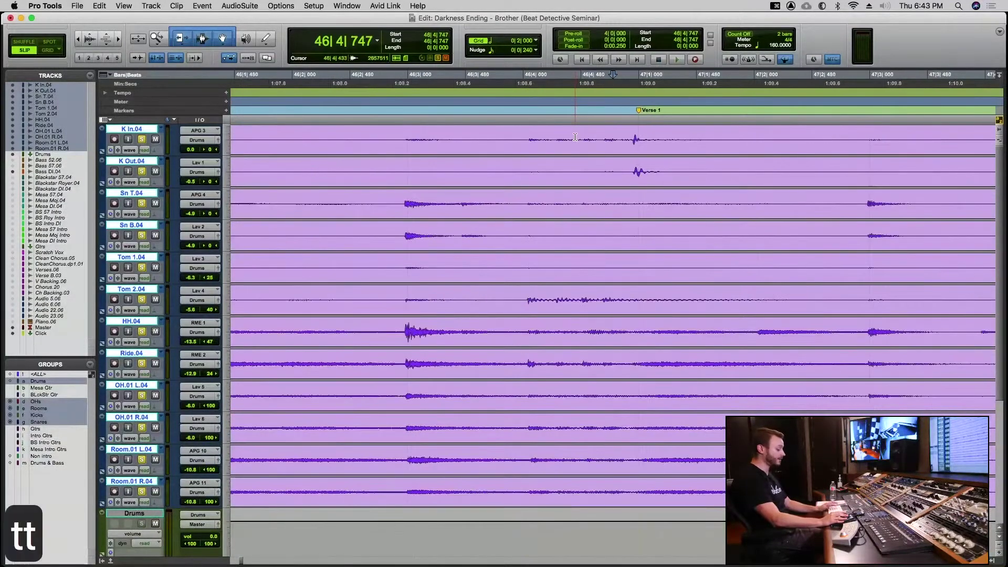
pyautogui.press('r')
pyautogui.press('r')
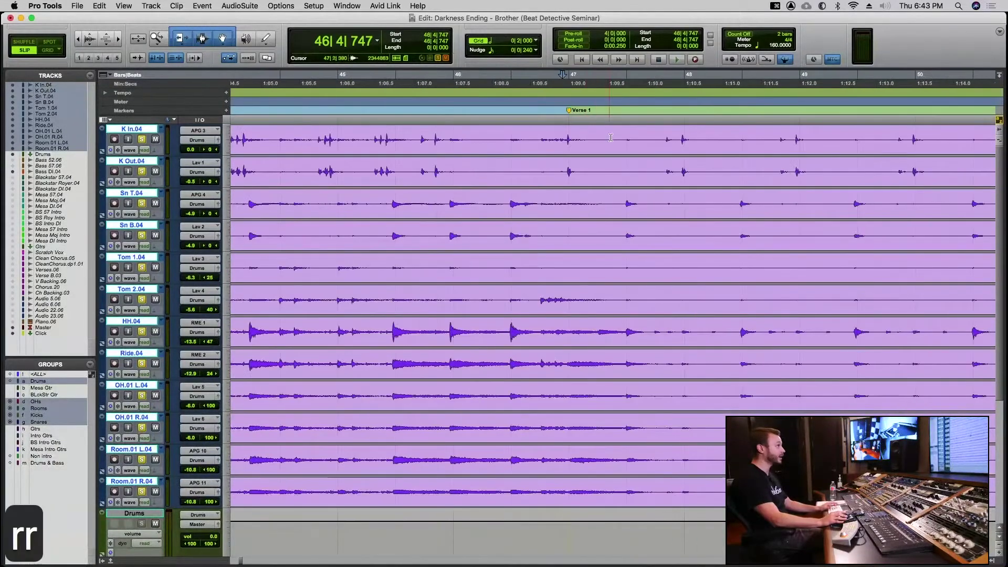
pyautogui.press('r')
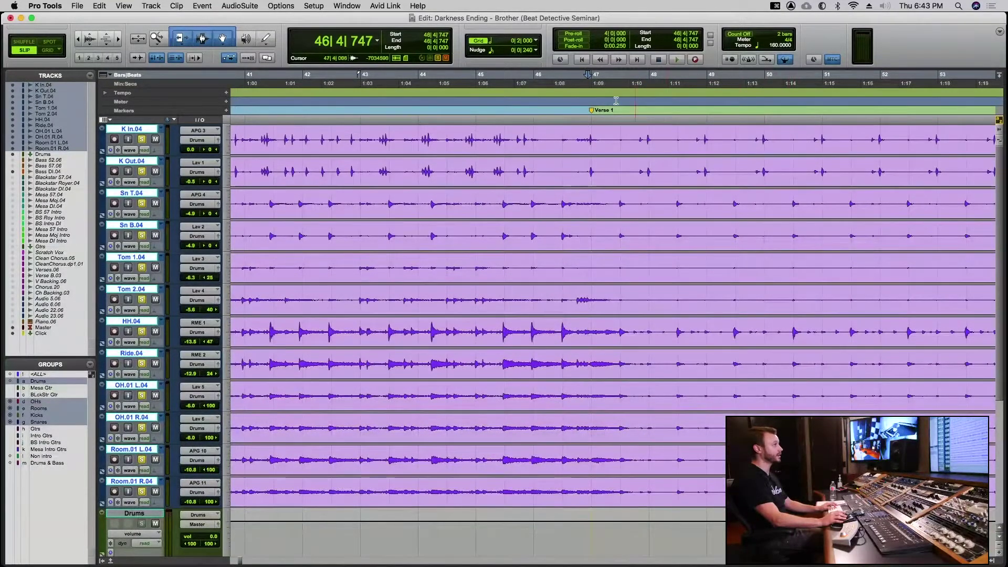
# - Set the grid value to 1/4 note
pyautogui.click(536, 40)
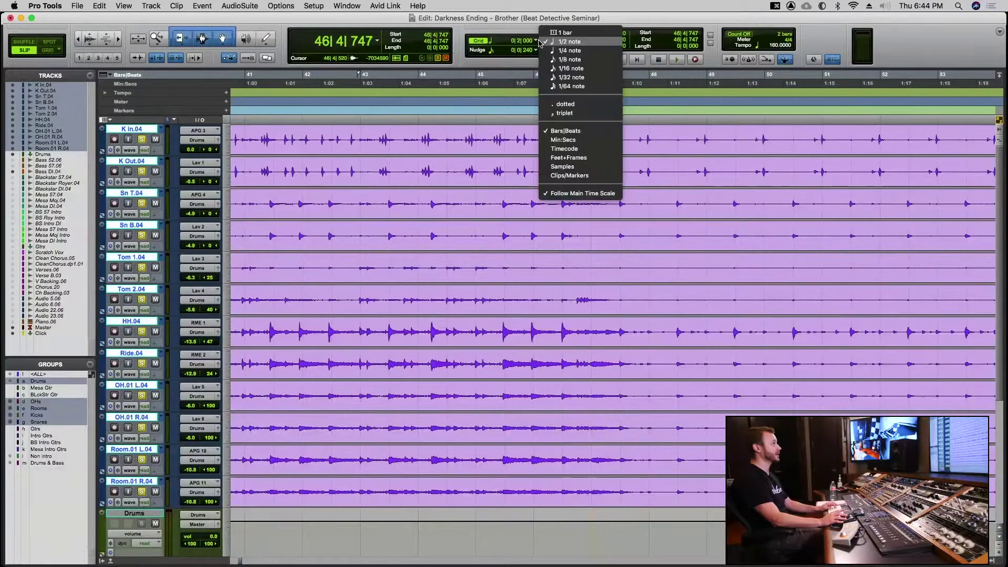
pyautogui.click(570, 51)
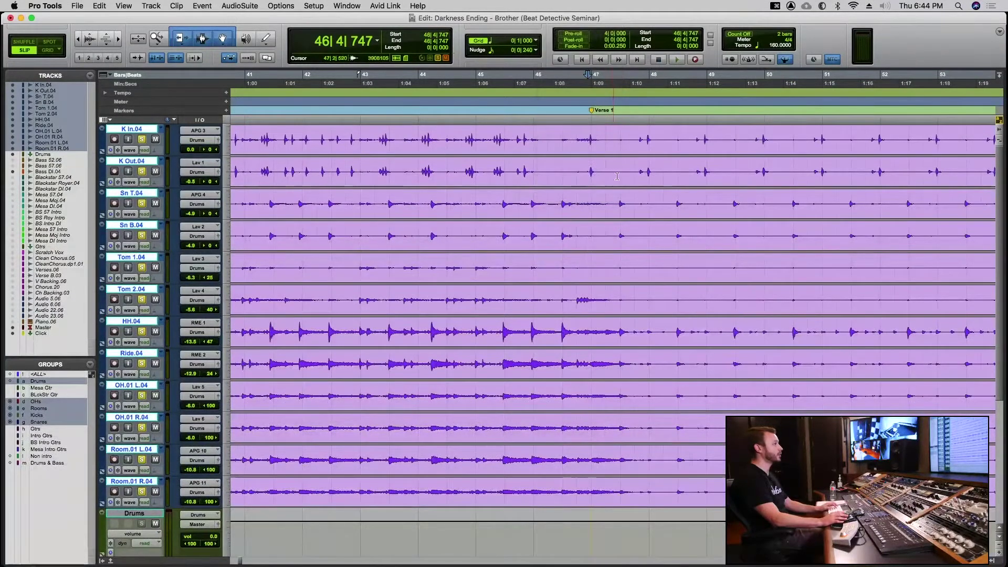
pyautogui.hscroll(5, 652, 156)
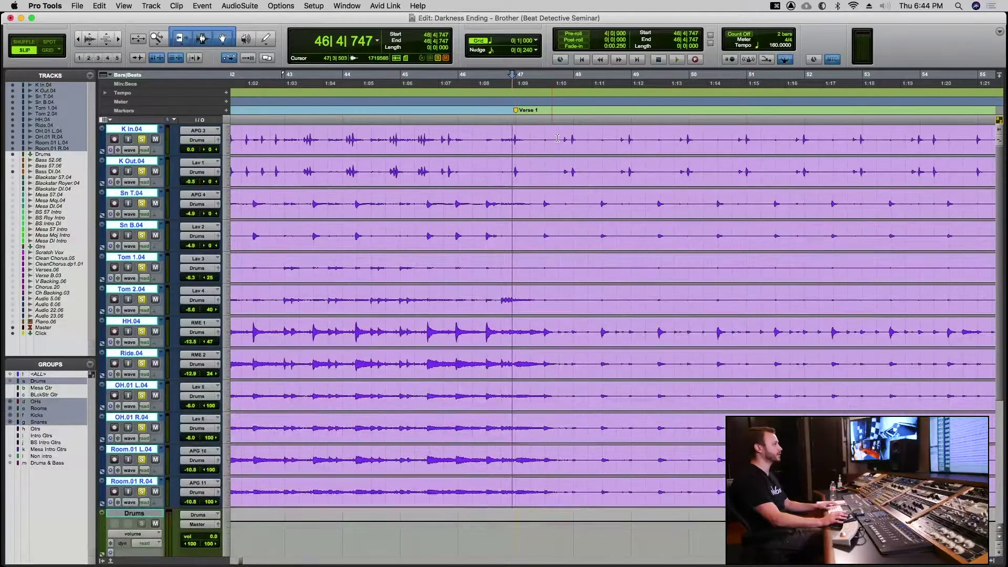
# - Play back the soloed drums from 46|4|747, and play them again from 46|3|747
pyautogui.press('space')
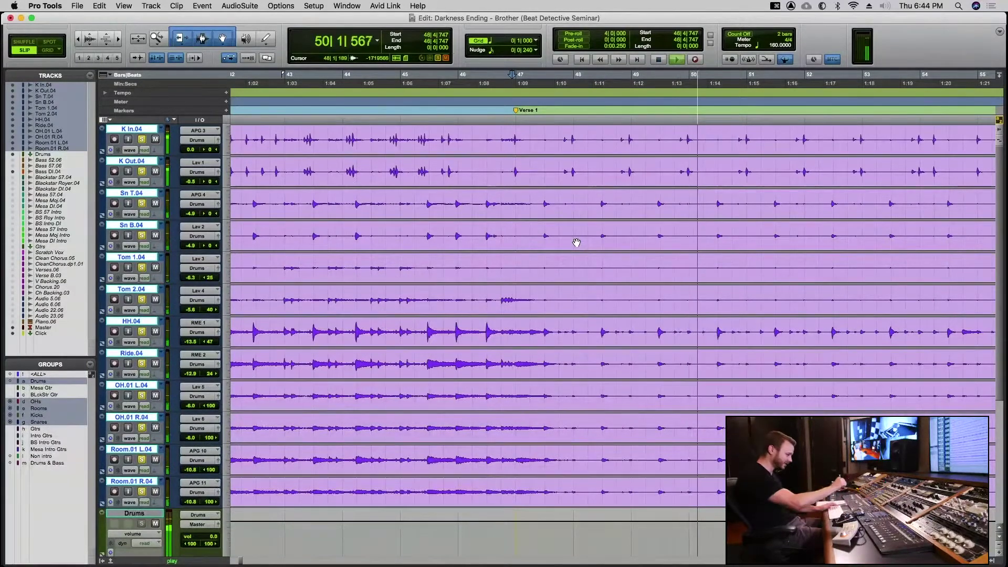
pyautogui.press('space')
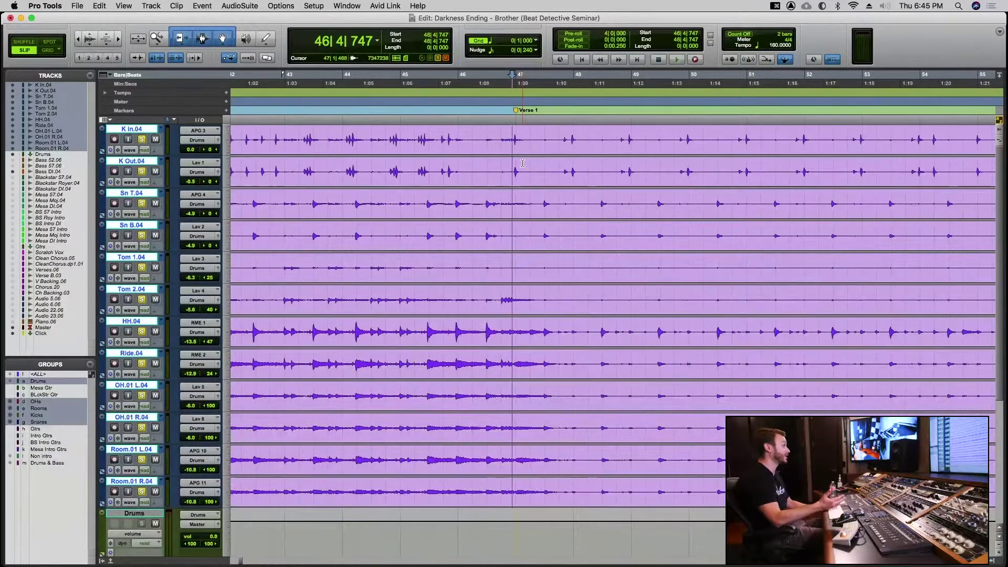
pyautogui.click(497, 134)
pyautogui.press('space')
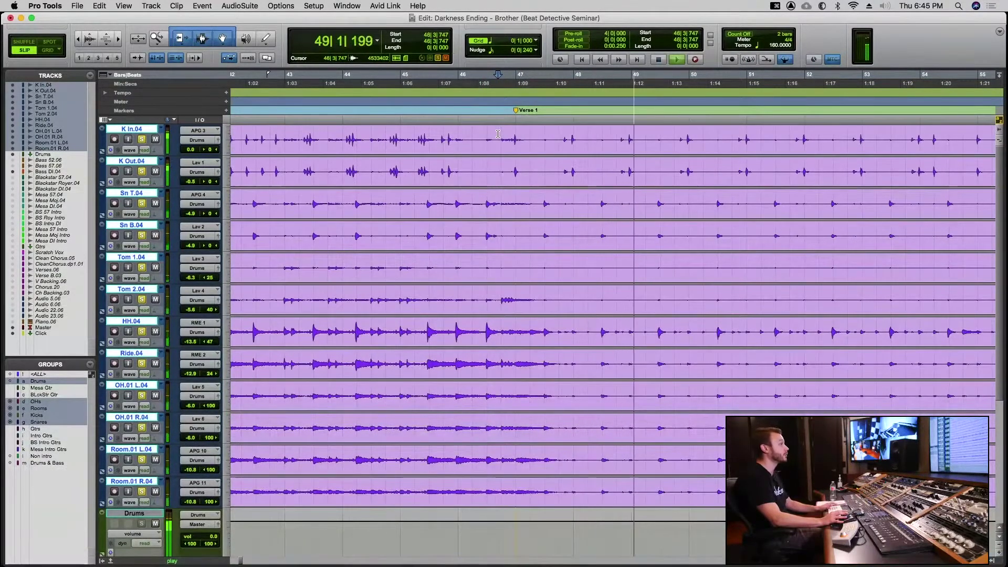
pyautogui.press('space')
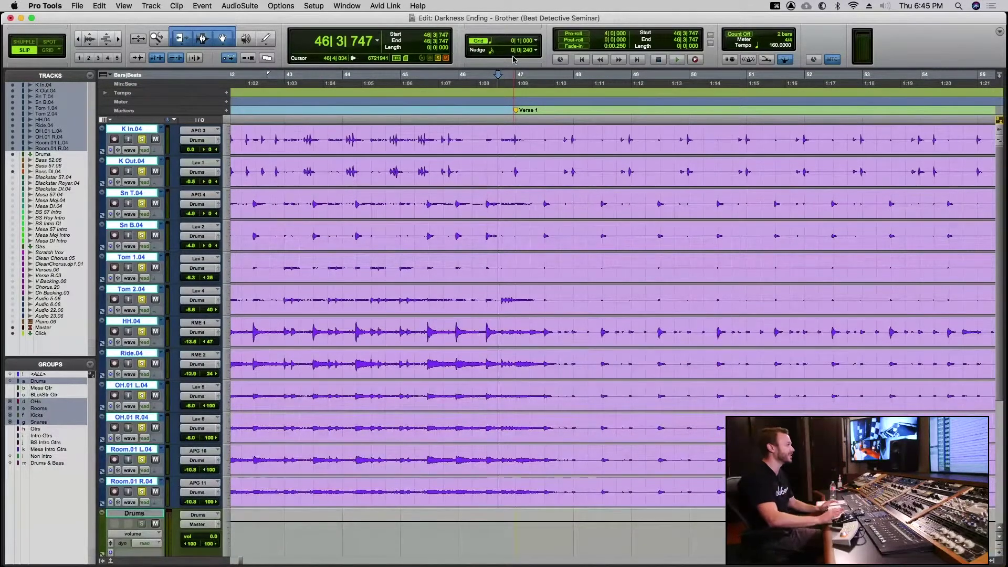
# - Set the grid value to 1/8 note and place the cursor at 47|4|171
pyautogui.click(535, 40)
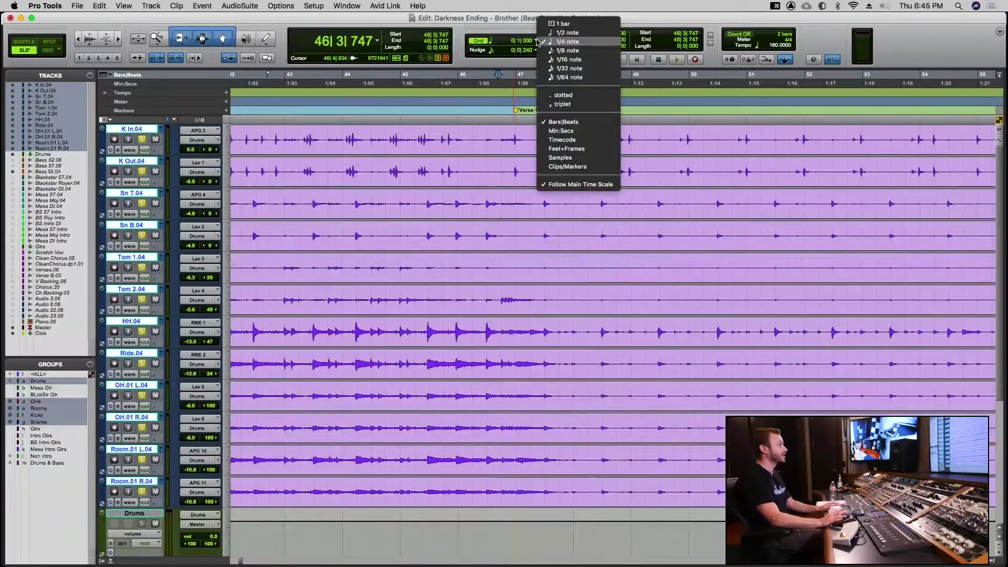
pyautogui.click(571, 51)
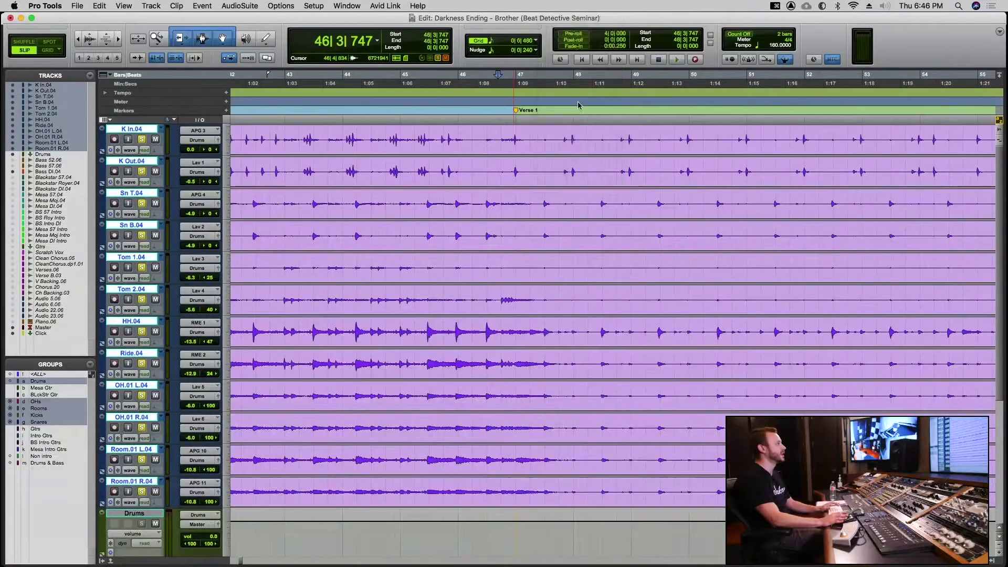
pyautogui.click(561, 140)
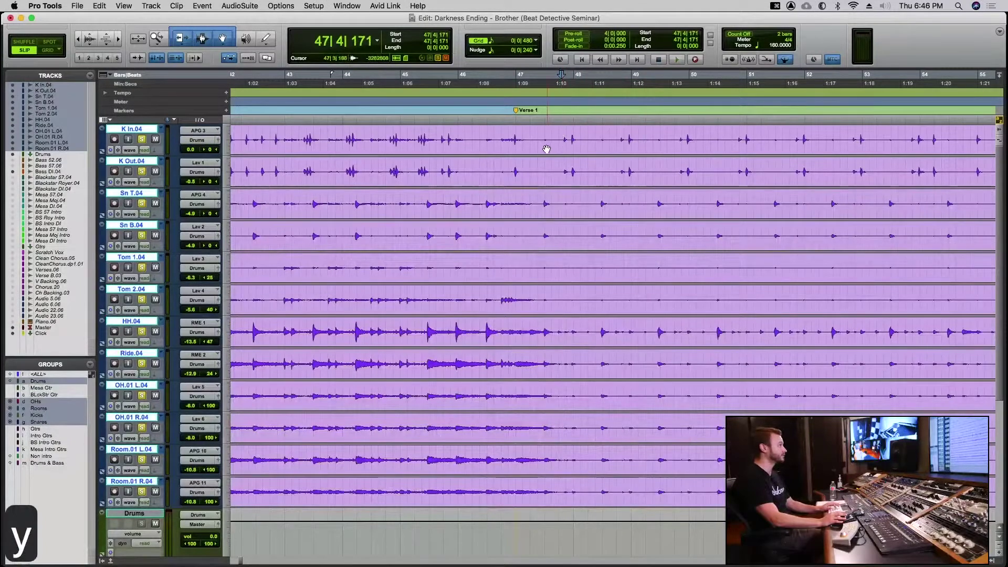
# - Look over the drum tracks from their start into Verse 1 and place the cursor at 47|3|852 for a close-up view
pyautogui.hscroll(-10, 546, 149)
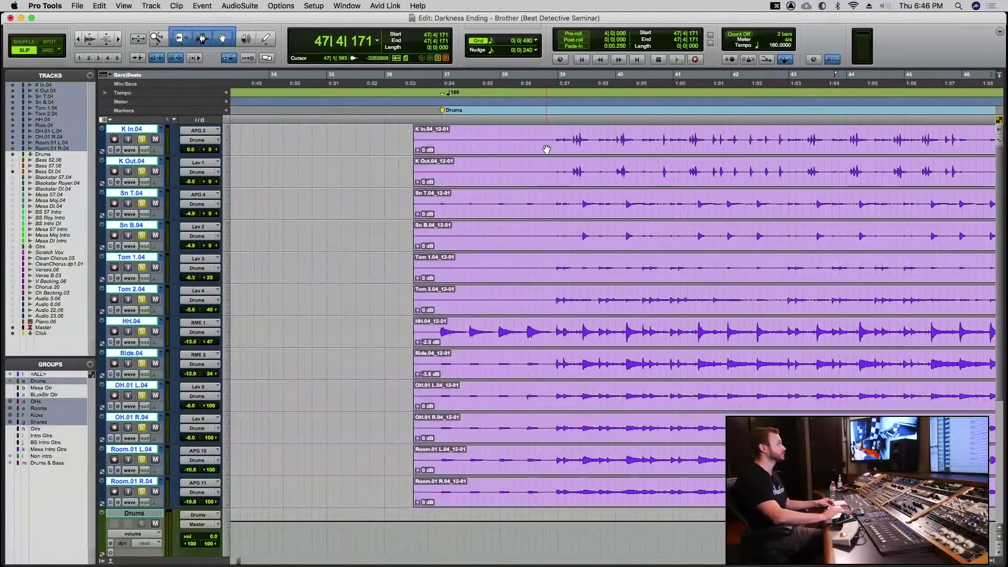
pyautogui.hscroll(9, 546, 149)
pyautogui.scroll(-3, 546, 150)
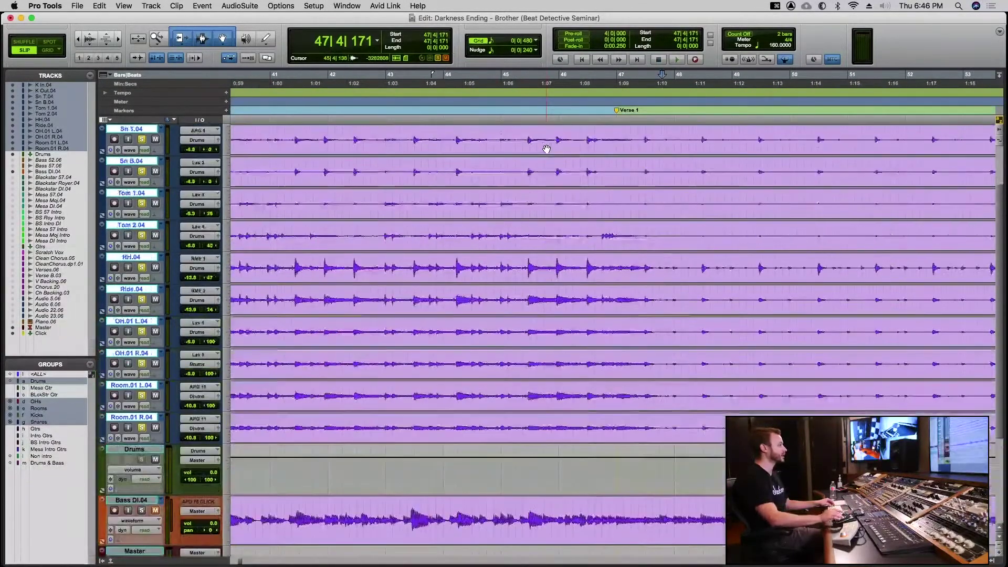
pyautogui.hscroll(-7, 546, 149)
pyautogui.hscroll(8, 547, 149)
pyautogui.scroll(3, 547, 151)
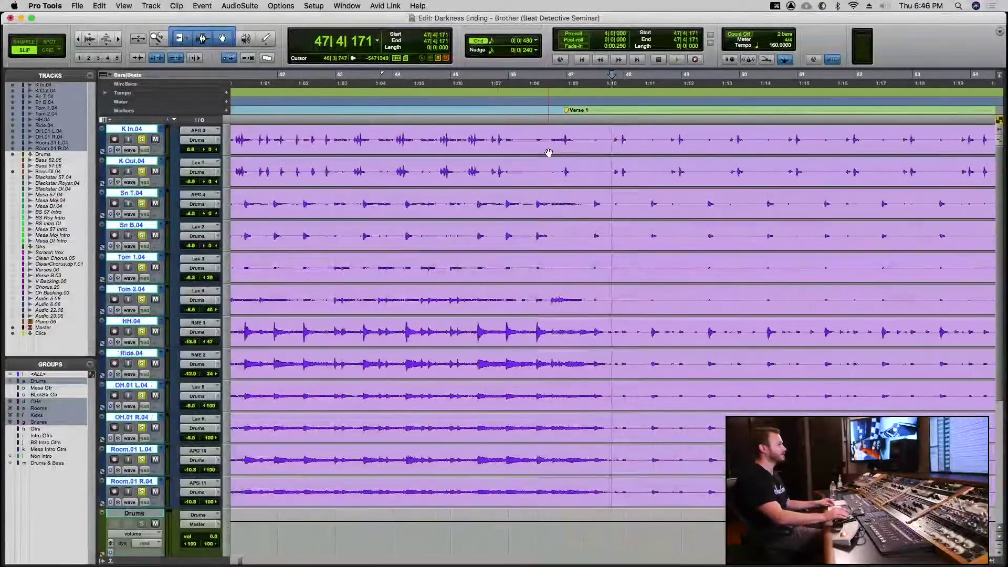
pyautogui.click(608, 137)
pyautogui.press('t')
pyautogui.press('t')
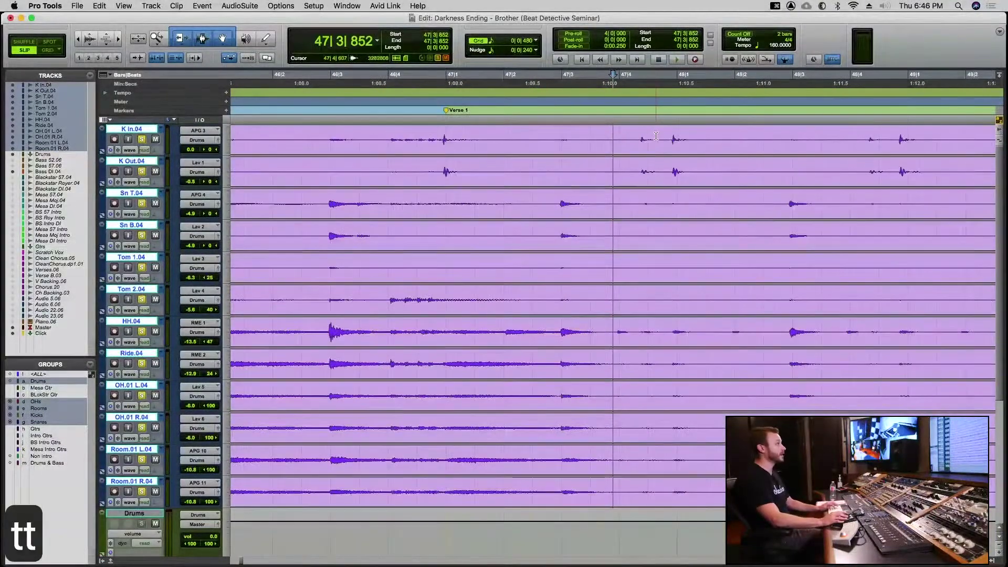
# - Play back the soloed drums from 47|3|852
pyautogui.press('space')
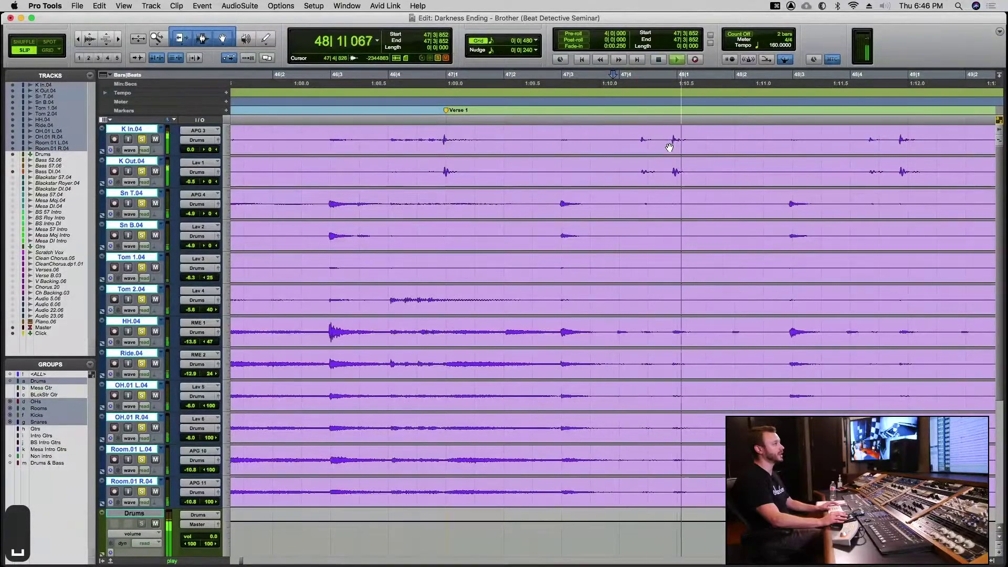
pyautogui.press('space')
# - Survey the drum waveforms across the whole song, from the Drums marker through Chorus 3
pyautogui.press('r')
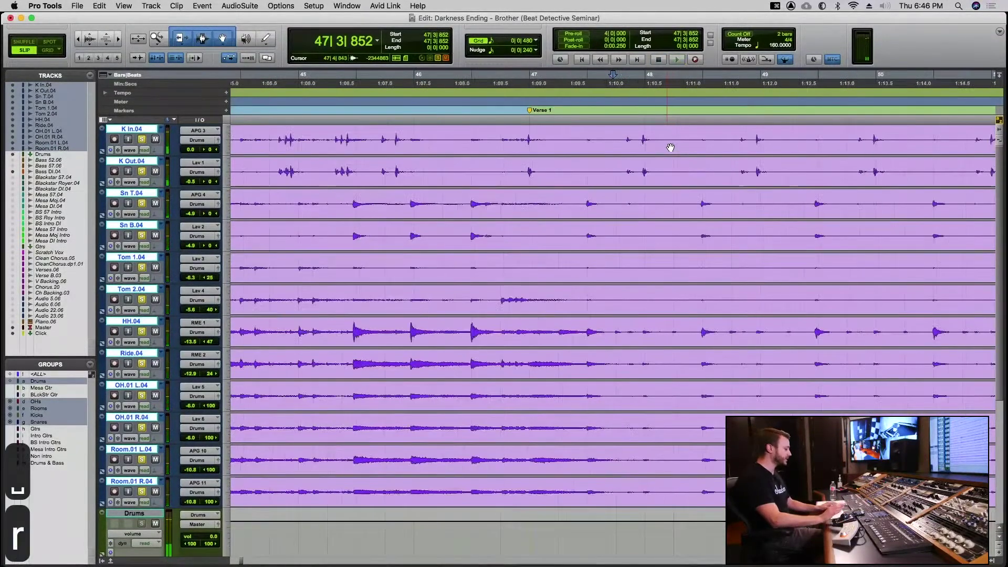
pyautogui.press('r')
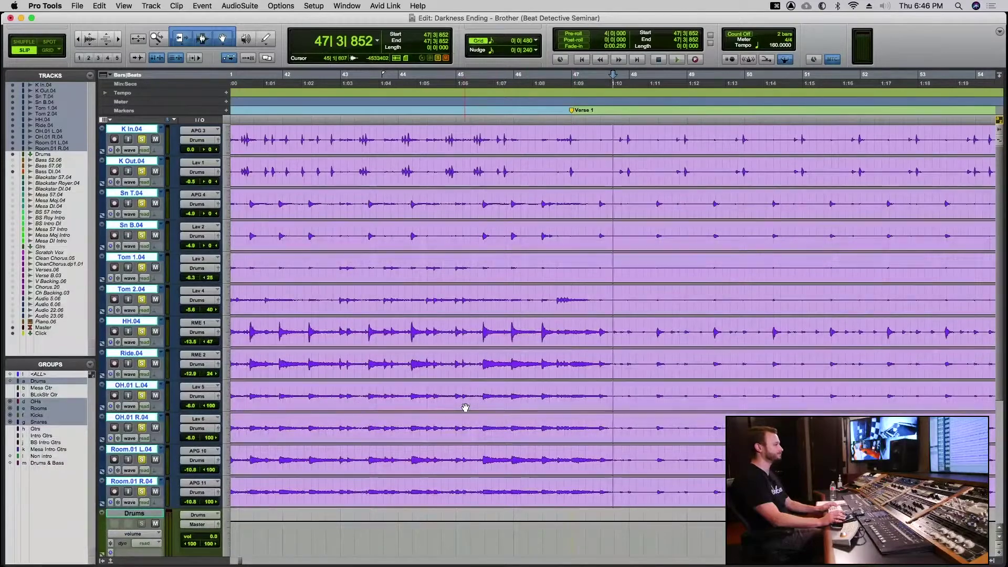
pyautogui.hscroll(5, 482, 406)
pyautogui.hscroll(7, 465, 407)
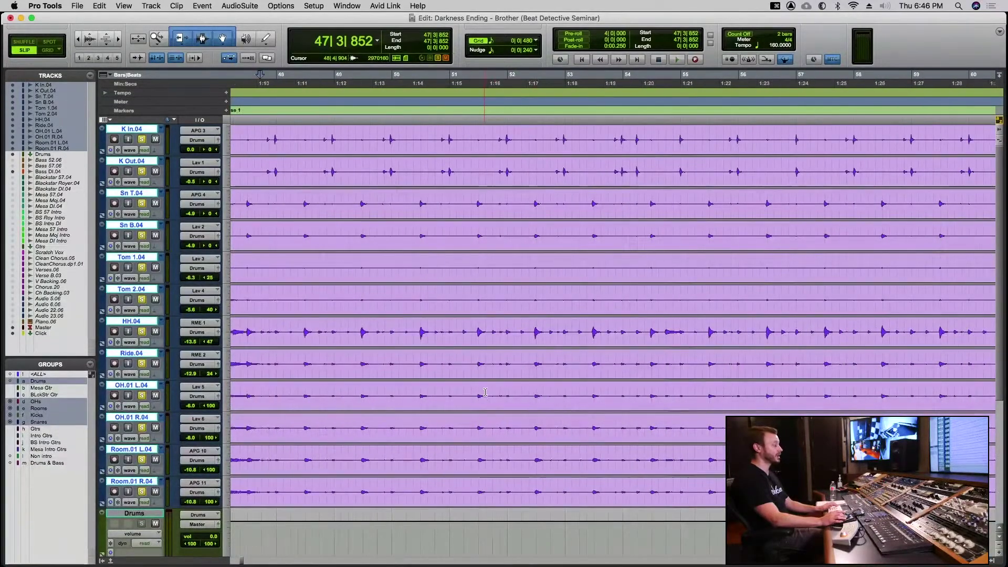
pyautogui.press('r')
pyautogui.press('r')
pyautogui.hscroll(5, 490, 390)
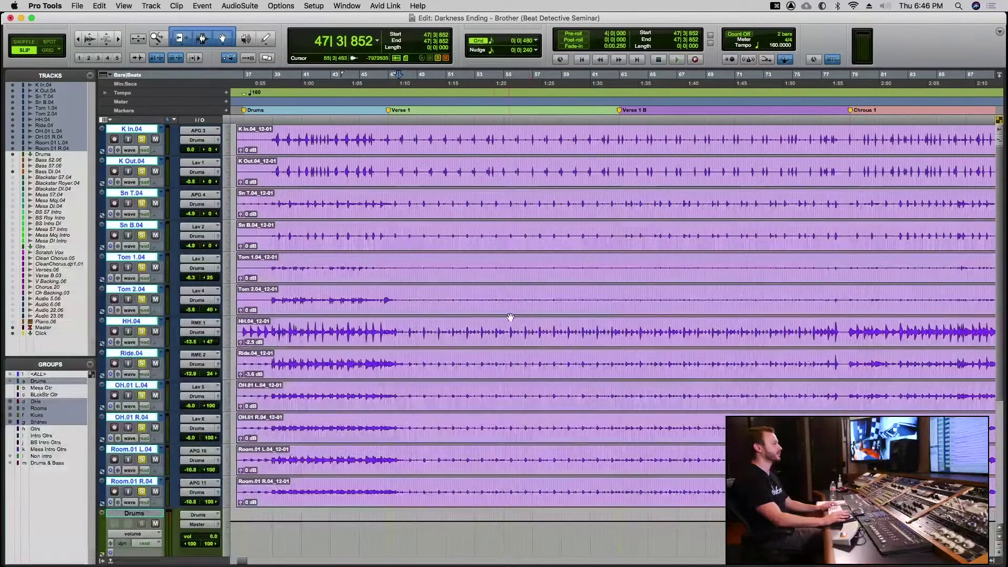
pyautogui.press('r')
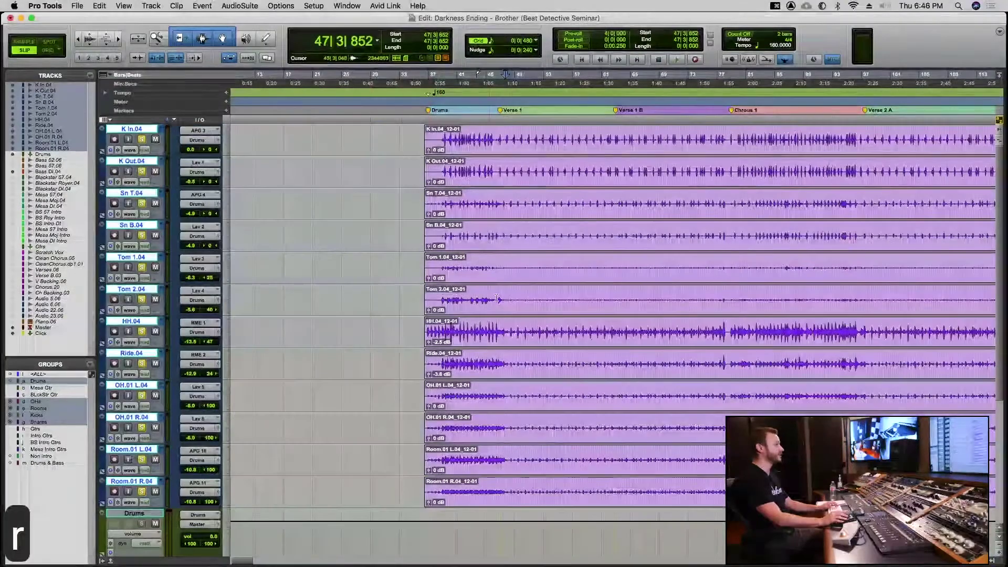
pyautogui.press('r')
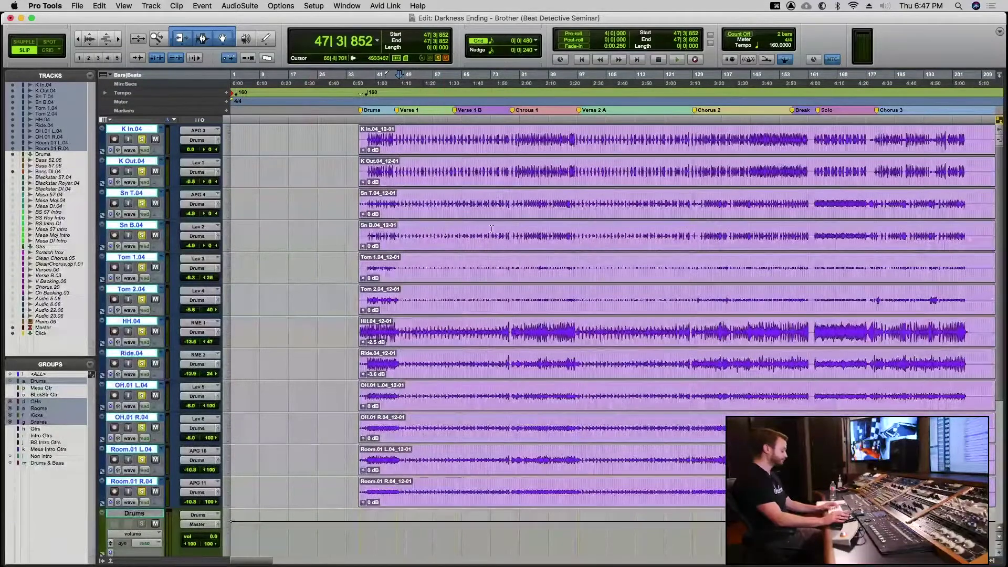
pyautogui.press('super+bracketright')
pyautogui.press('super+bracketright')
pyautogui.press('super+bracketright')
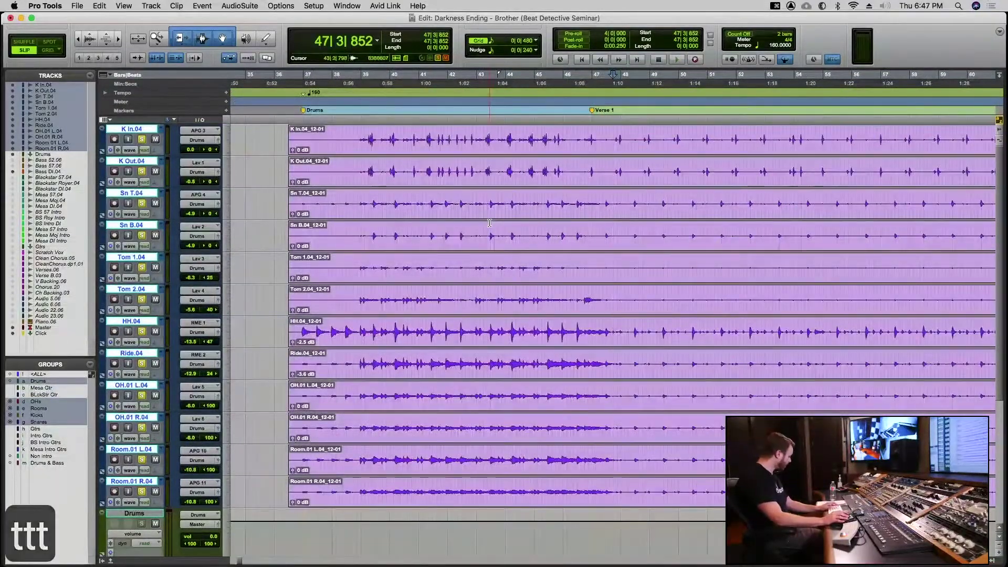
pyautogui.press('super+bracketleft')
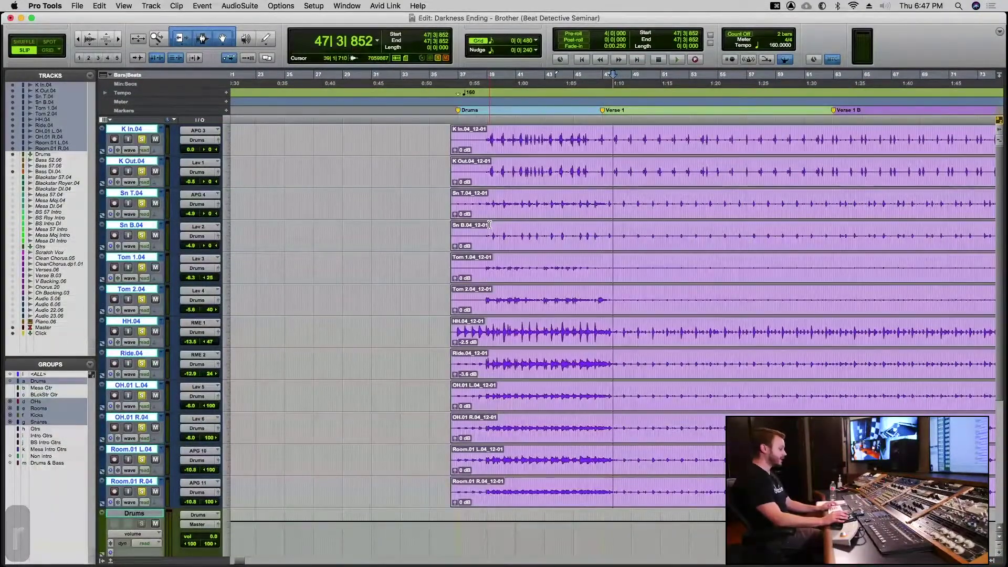
pyautogui.press('super+bracketleft')
pyautogui.hscroll(5, 489, 225)
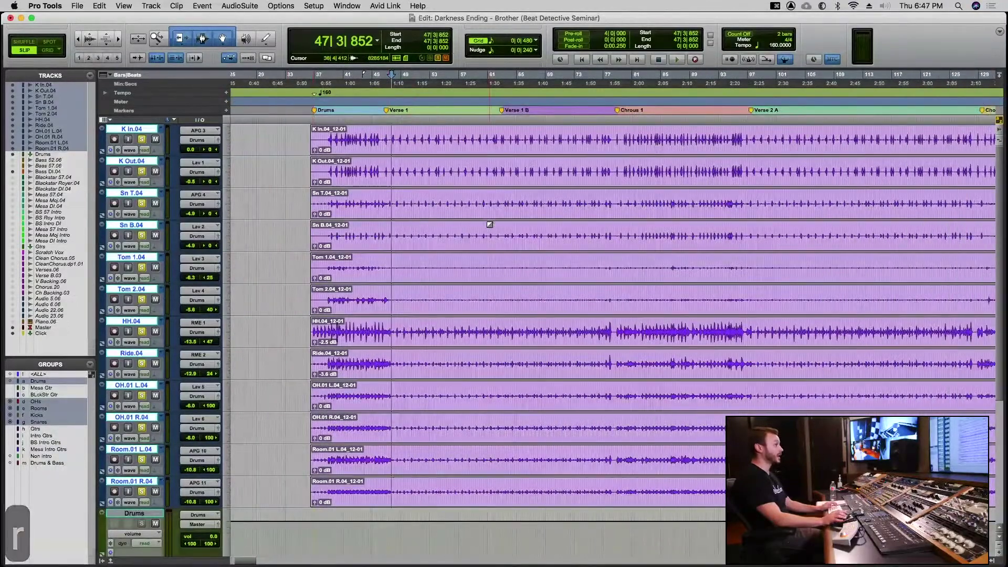
pyautogui.press('super+bracketleft')
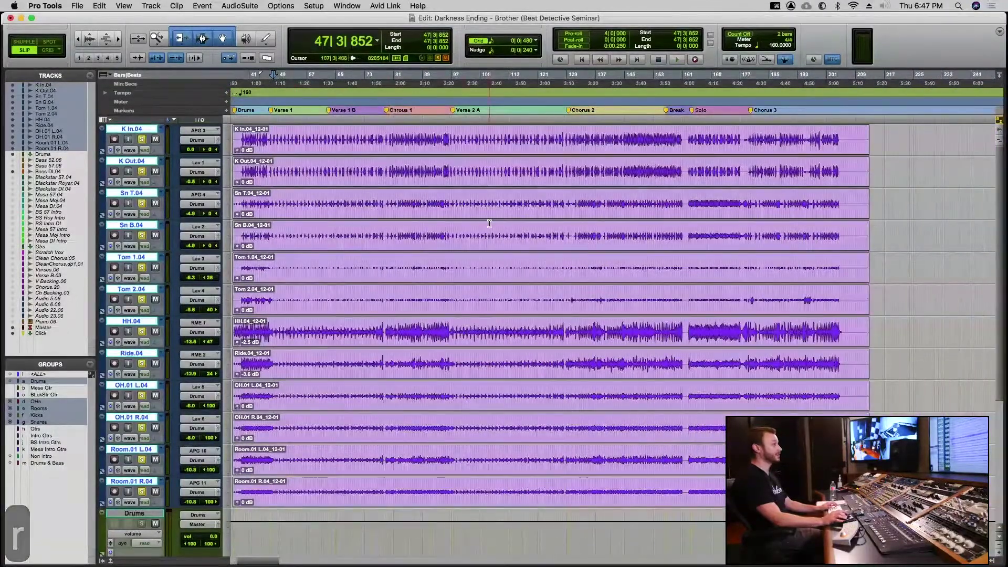
pyautogui.hscroll(-3, 490, 223)
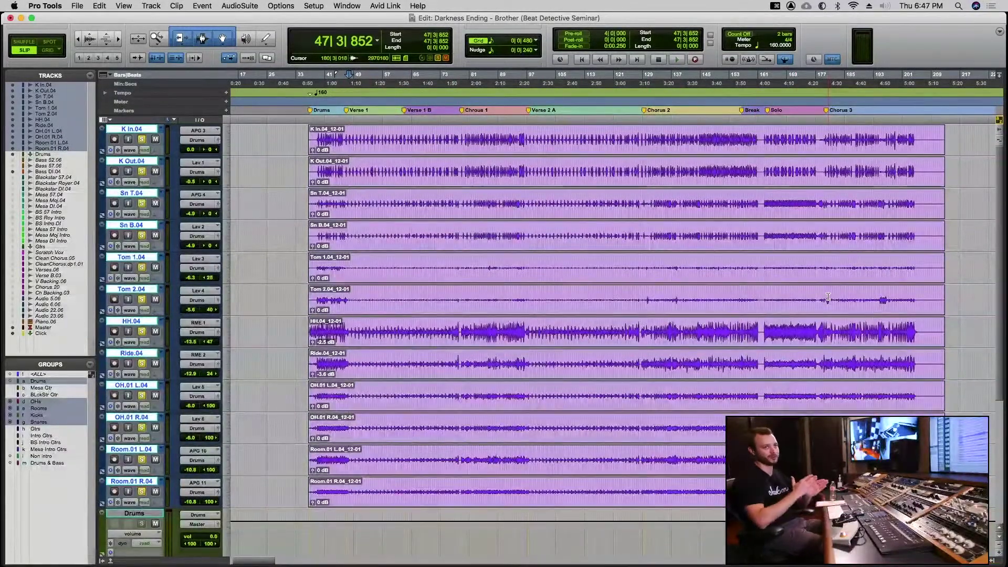
# - Place the cursor at 179|4|106 just before Chorus 3 and examine the drum hits around it up close
pyautogui.click(829, 267)
pyautogui.press('t')
pyautogui.press('t')
pyautogui.press('t')
pyautogui.press('t')
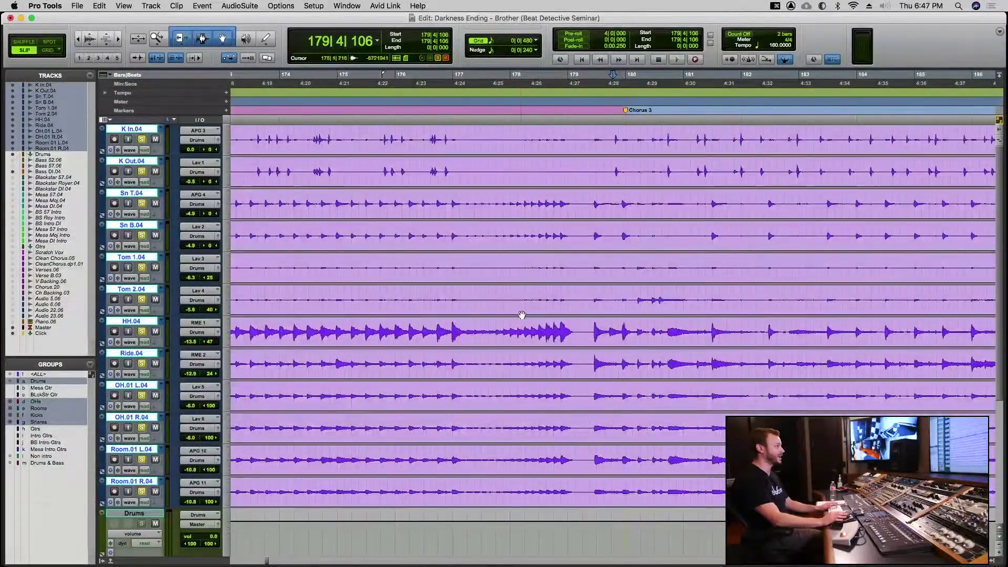
# - Place the cursor at 93|3|132 near the end of Chorus 1 and play back the drum fill leading into Verse 2 A
pyautogui.press('r')
pyautogui.press('r')
pyautogui.press('r')
pyautogui.press('r')
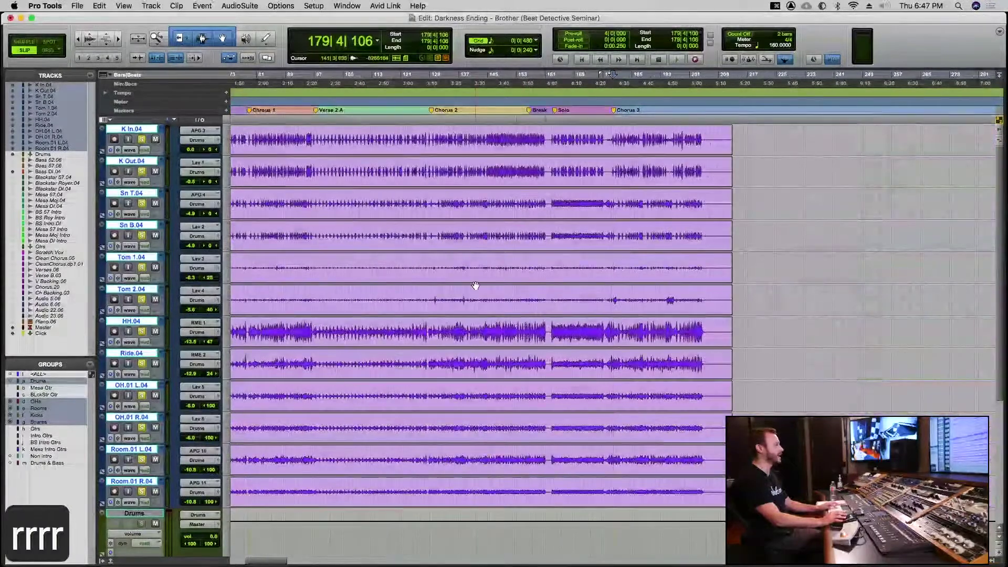
pyautogui.hscroll(-5, 475, 286)
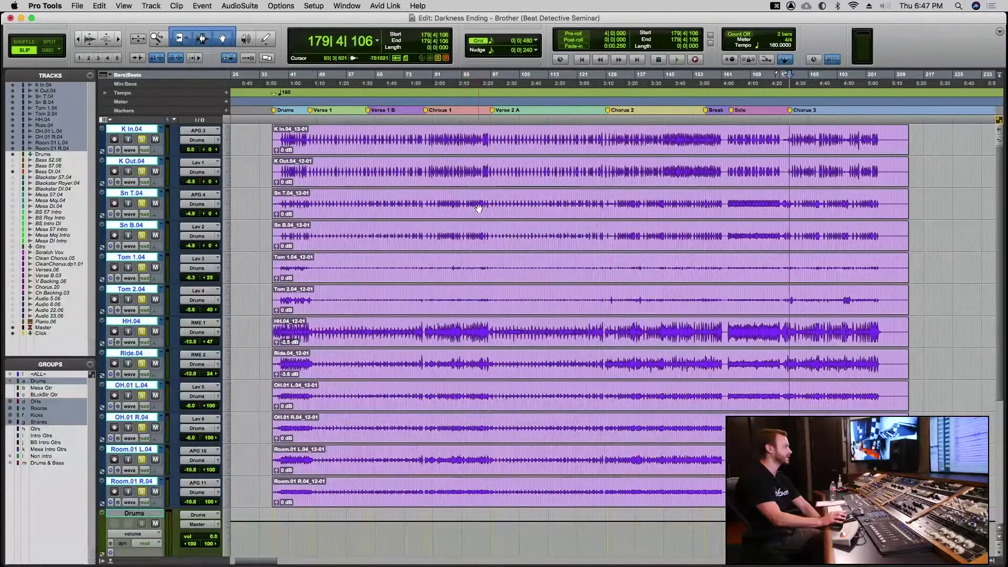
pyautogui.click(480, 206)
pyautogui.press('t')
pyautogui.press('t')
pyautogui.press('t')
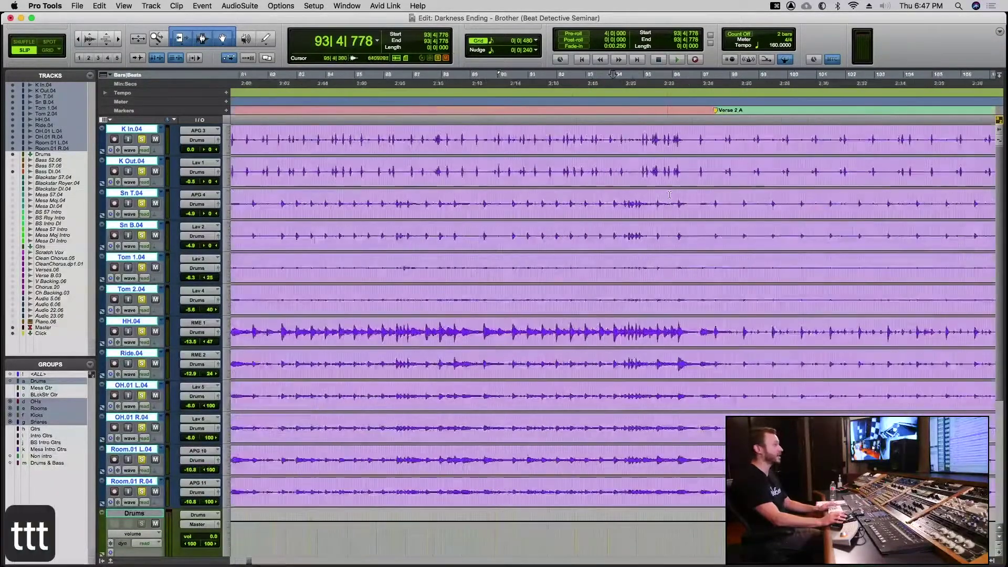
pyautogui.click(605, 201)
pyautogui.press('space')
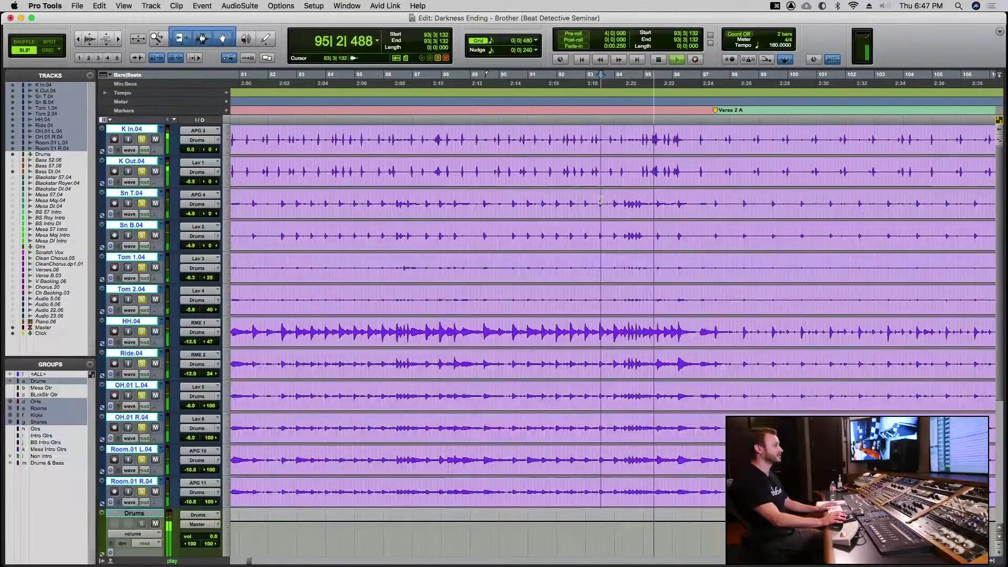
pyautogui.press('space')
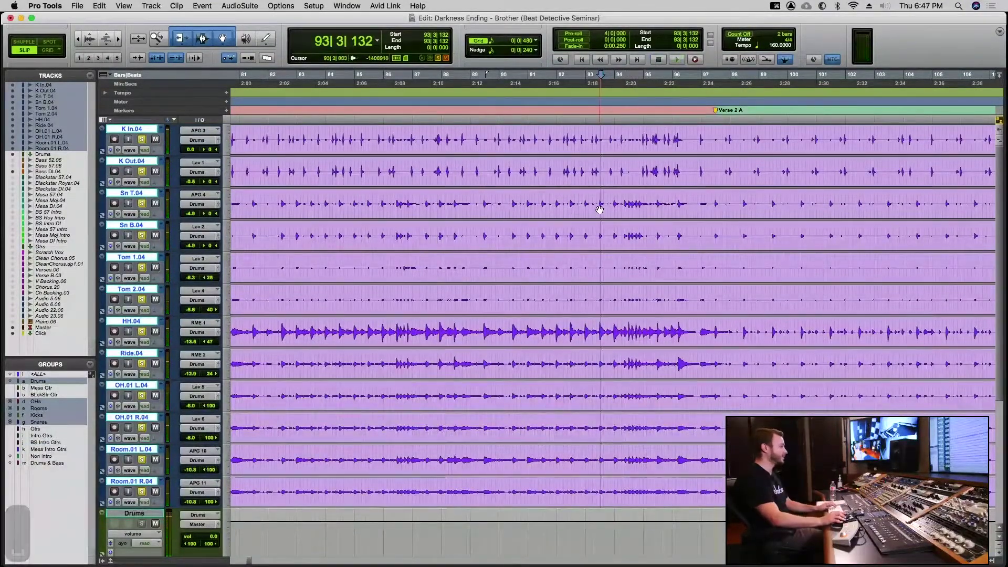
# - Open Beat Detective with the drum tracks around Verse 1 in view and move its window over the middle of the tracks
pyautogui.hscroll(-6, 601, 205)
pyautogui.hscroll(-15, 600, 210)
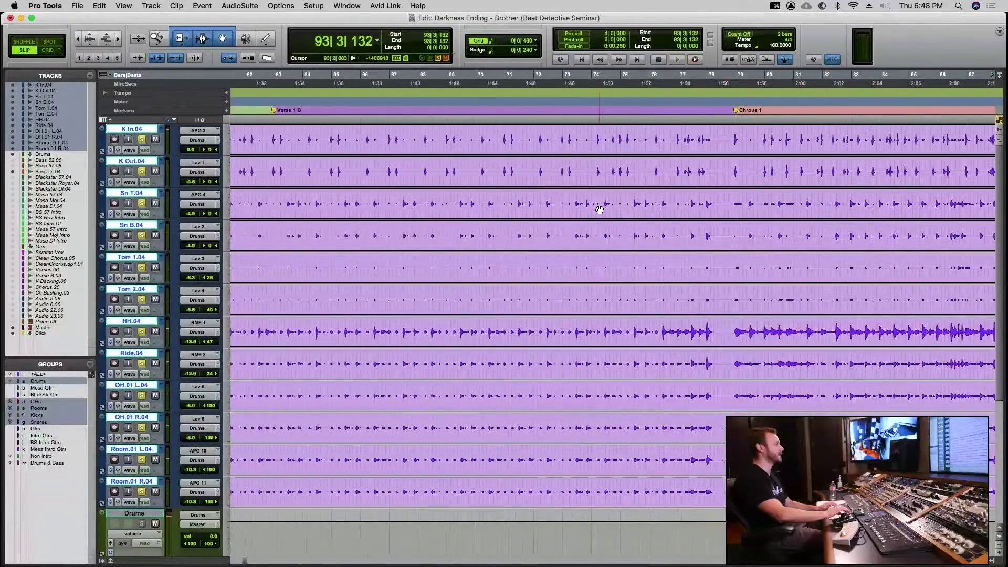
pyautogui.hscroll(-1, 603, 220)
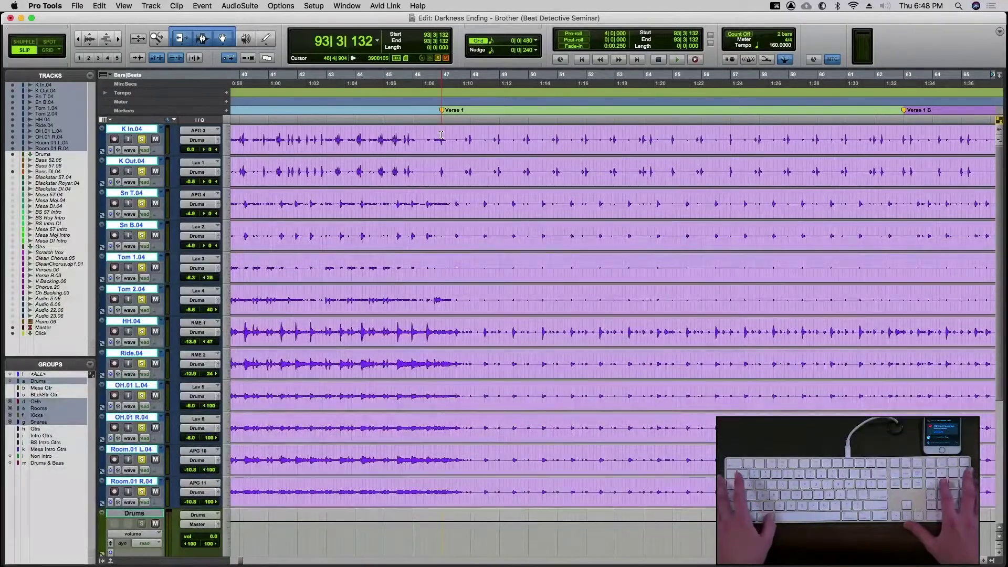
pyautogui.press('super+8')
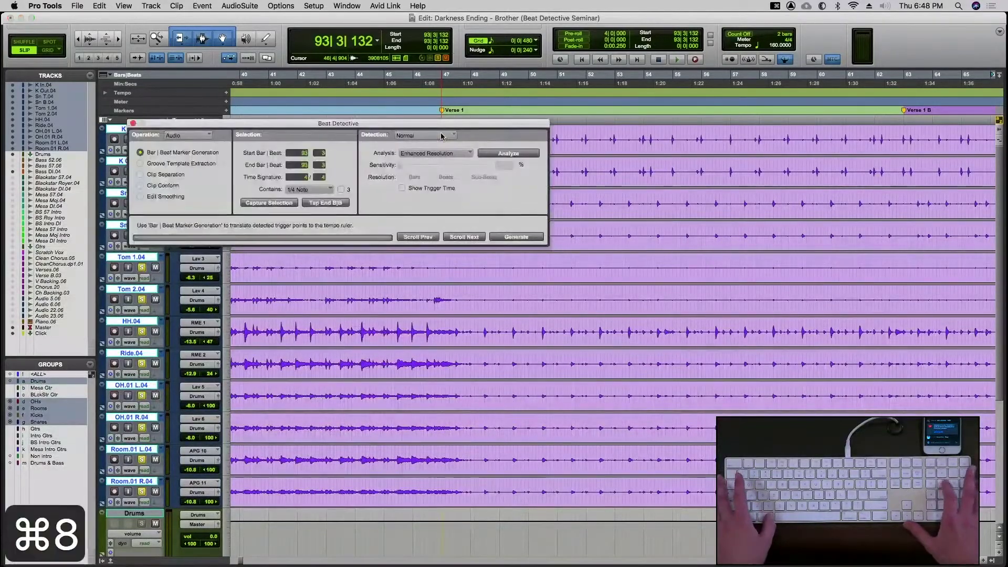
pyautogui.click(132, 124)
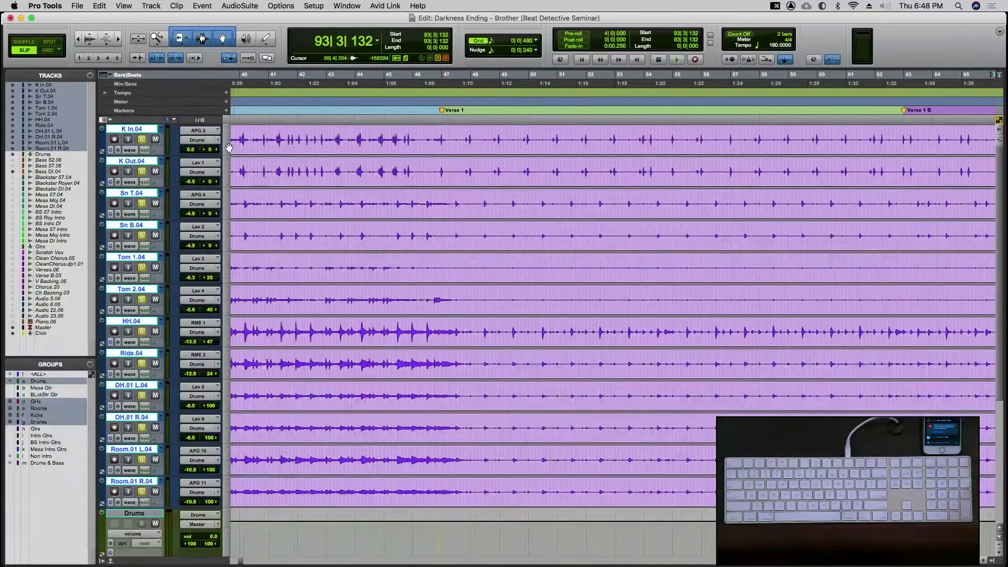
pyautogui.click(199, 9)
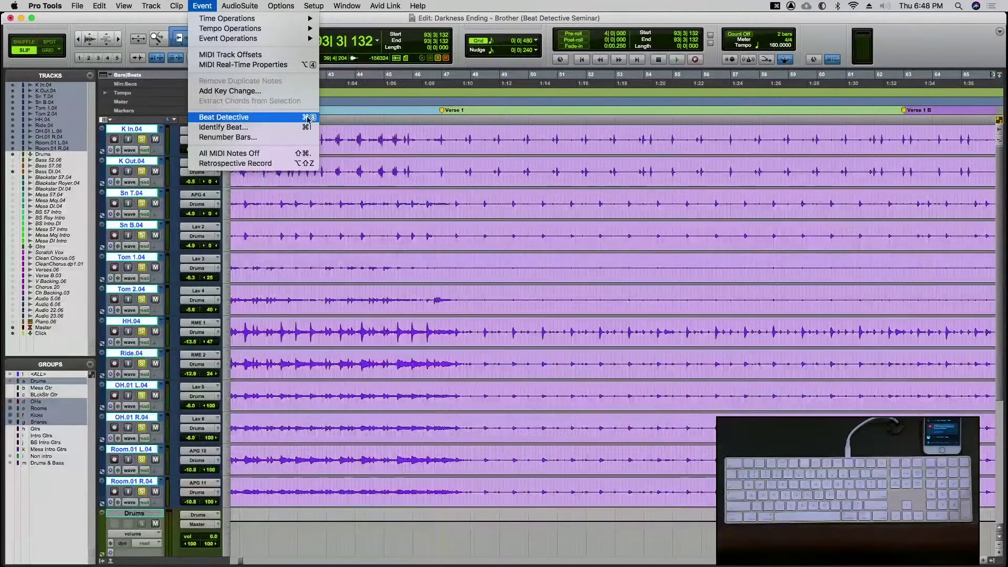
pyautogui.click(268, 122)
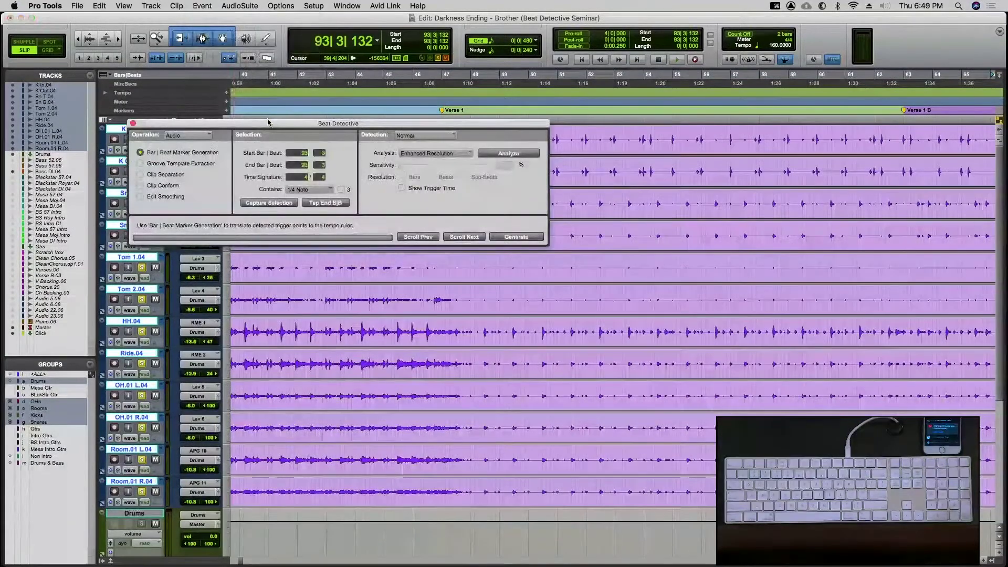
pyautogui.moveTo(241, 126); pyautogui.dragTo(457, 199)
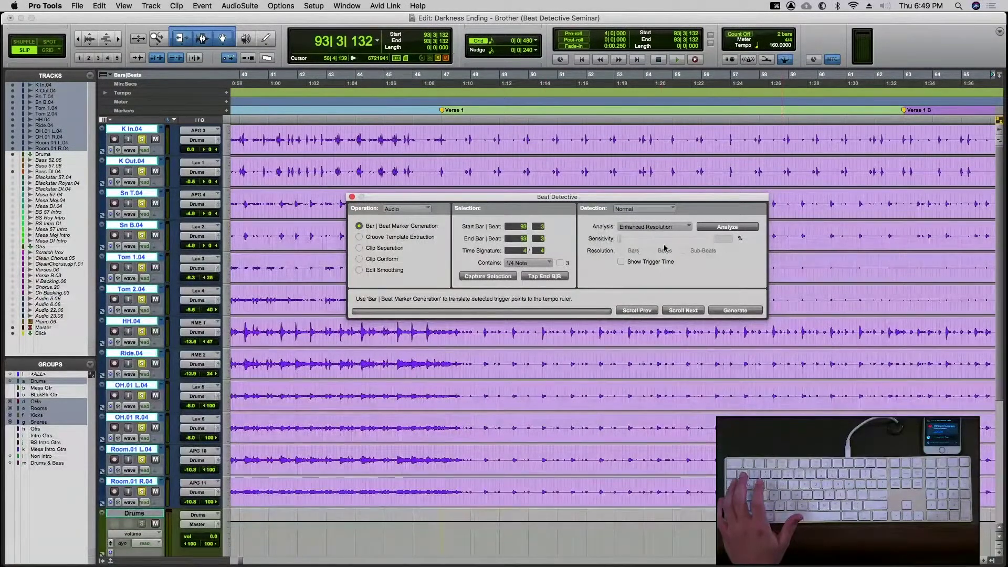
# - Look through the settings of each Beat Detective operation up to Edit Smoothing, and return to Bar | Beat Marker Generation
pyautogui.click(359, 237)
pyautogui.click(360, 248)
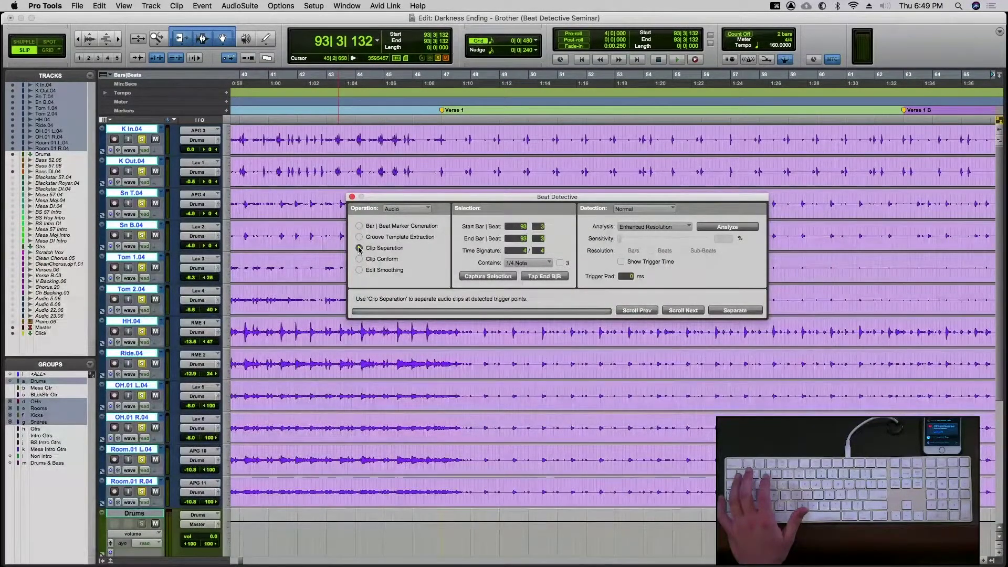
pyautogui.click(359, 259)
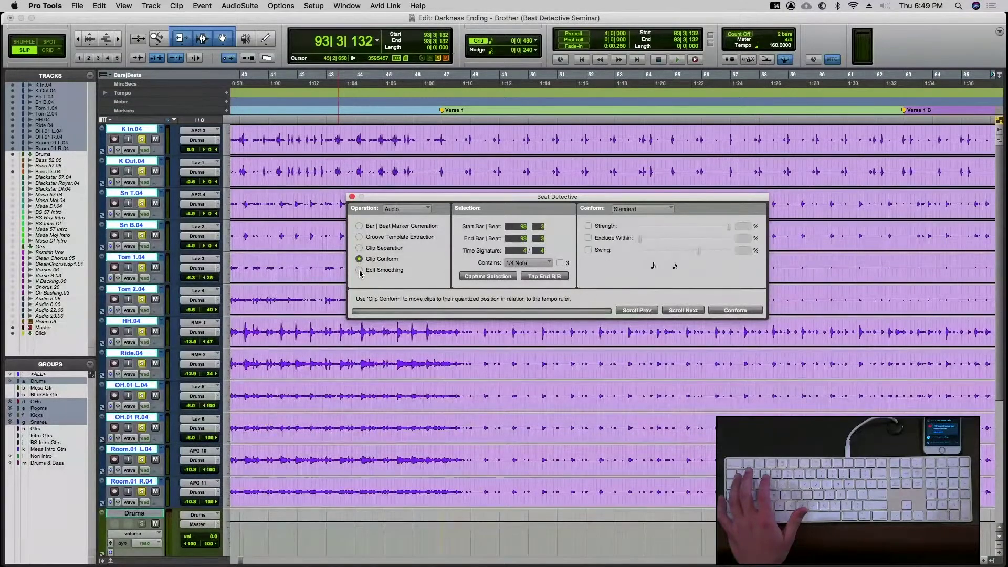
pyautogui.click(359, 270)
pyautogui.click(360, 259)
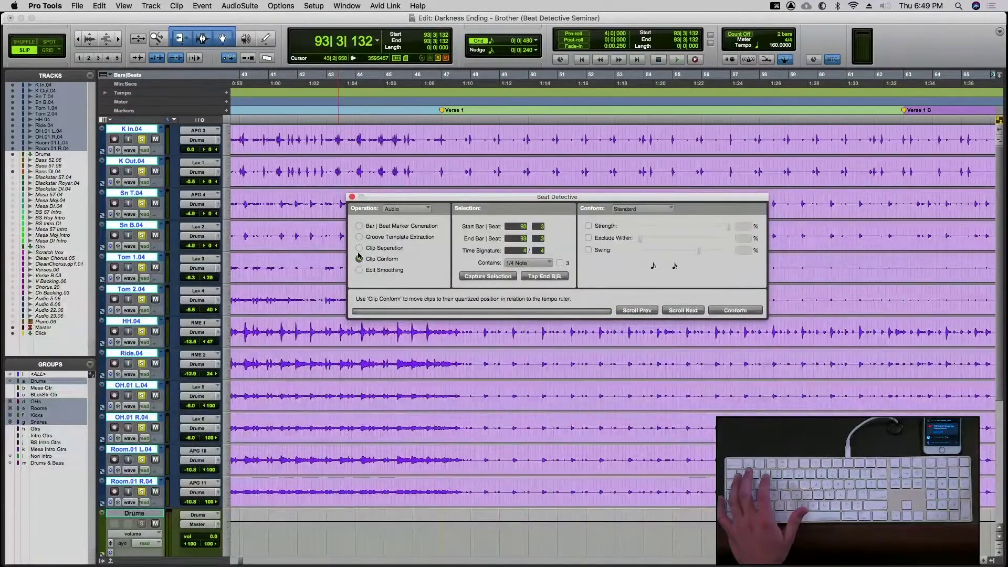
pyautogui.click(359, 249)
pyautogui.click(360, 238)
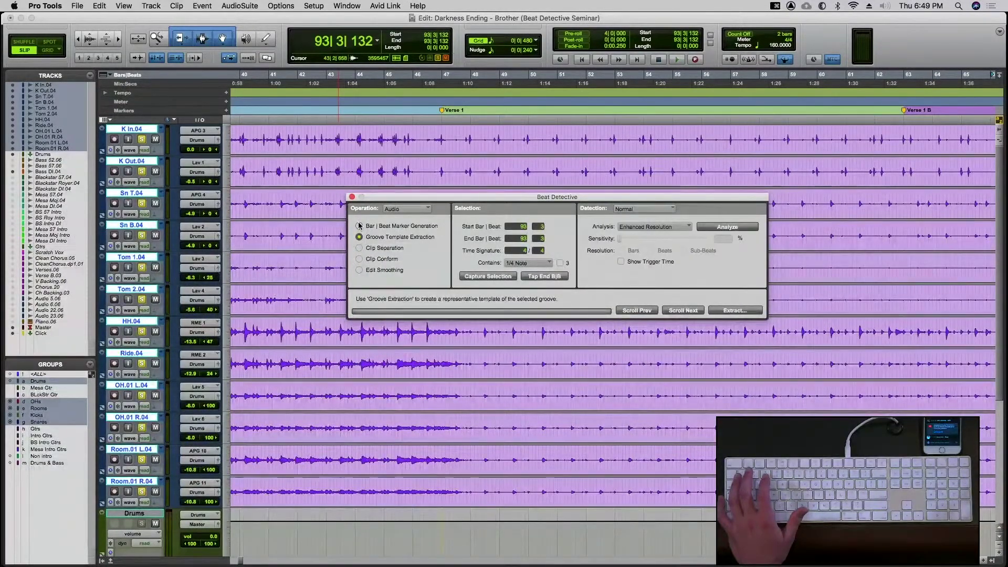
pyautogui.click(359, 226)
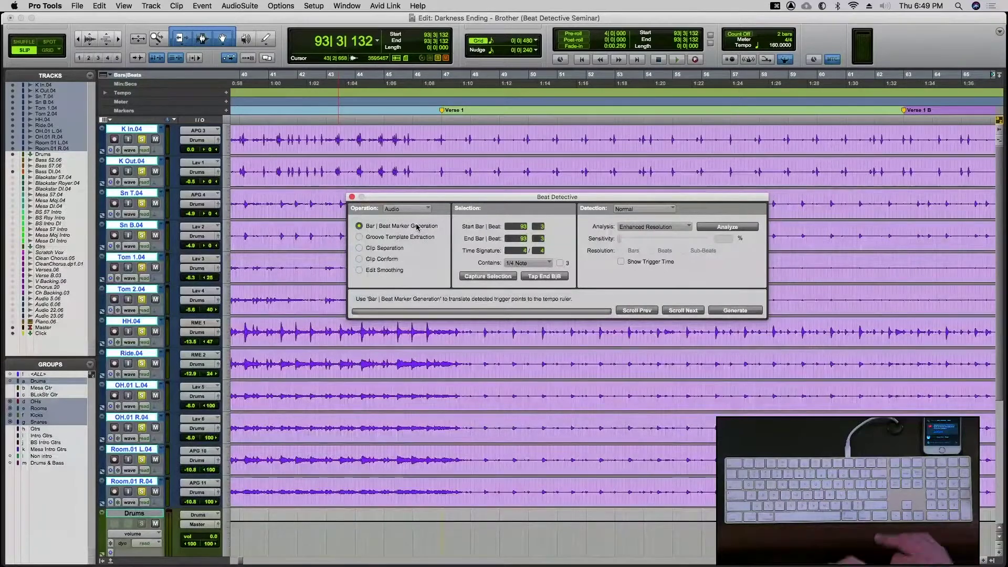
# - Review Groove Template Extraction, Clip Separation, Clip Conform and Edit Smoothing once more, finishing with Bar | Beat Marker Generation selected
pyautogui.click(360, 237)
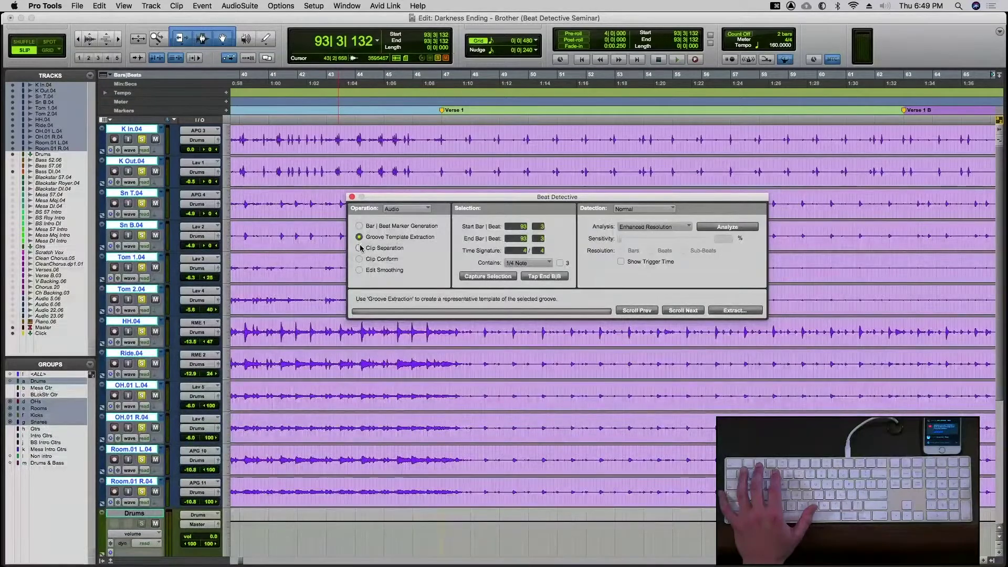
pyautogui.click(359, 248)
pyautogui.click(360, 259)
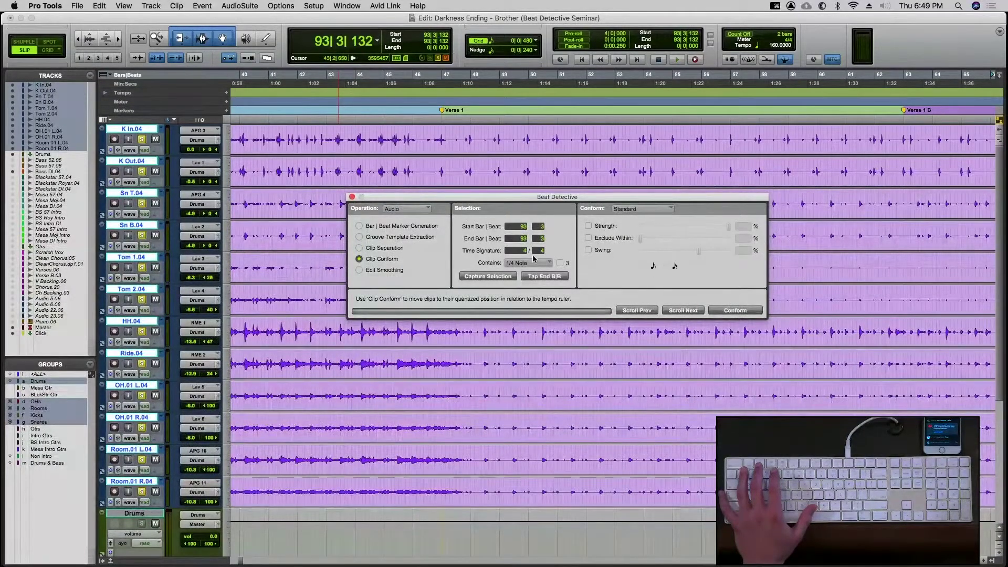
pyautogui.click(360, 271)
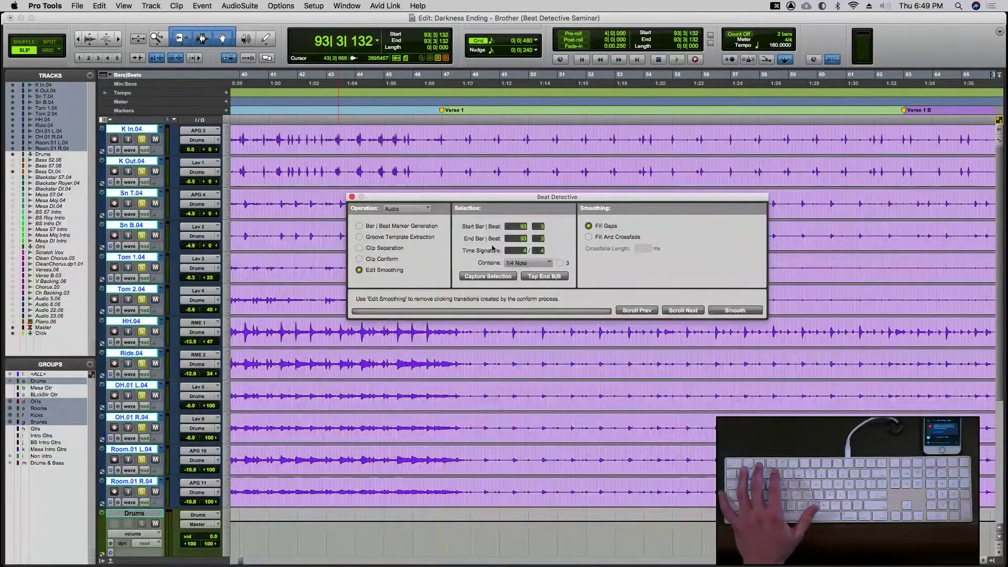
pyautogui.click(359, 258)
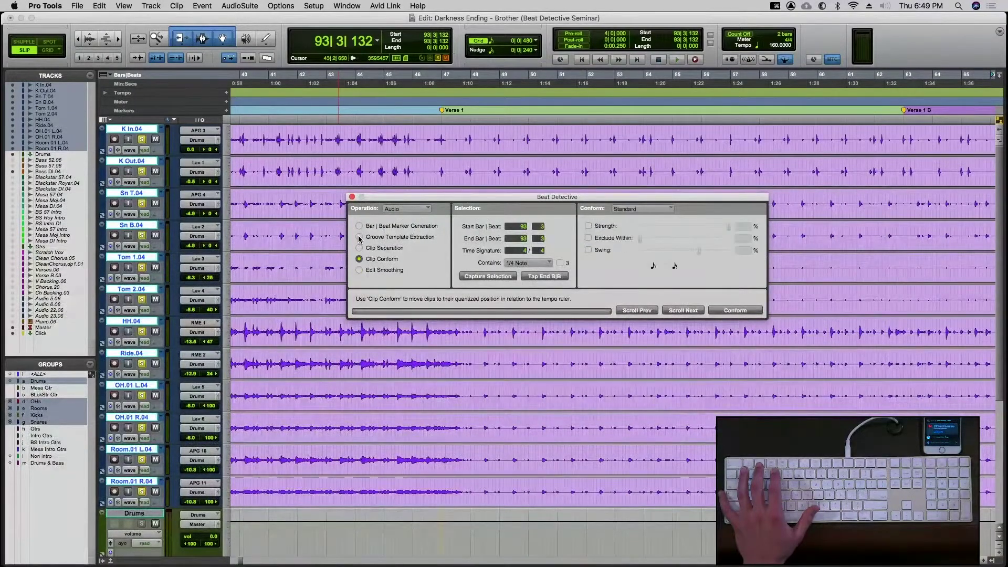
pyautogui.click(359, 237)
pyautogui.click(359, 225)
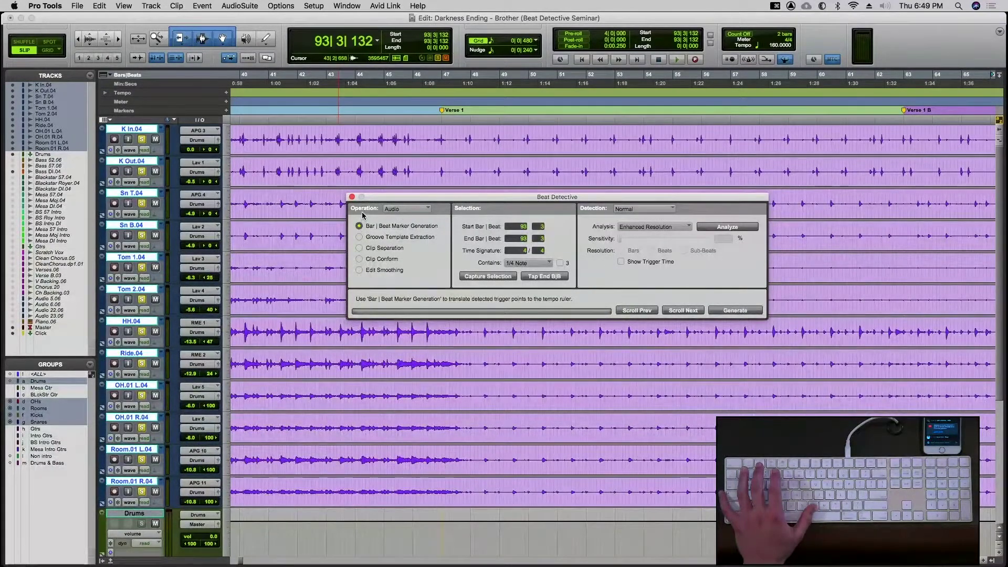
# - Move the Beat Detective window lower over the drum tracks and close it
pyautogui.moveTo(384, 198); pyautogui.dragTo(315, 232)
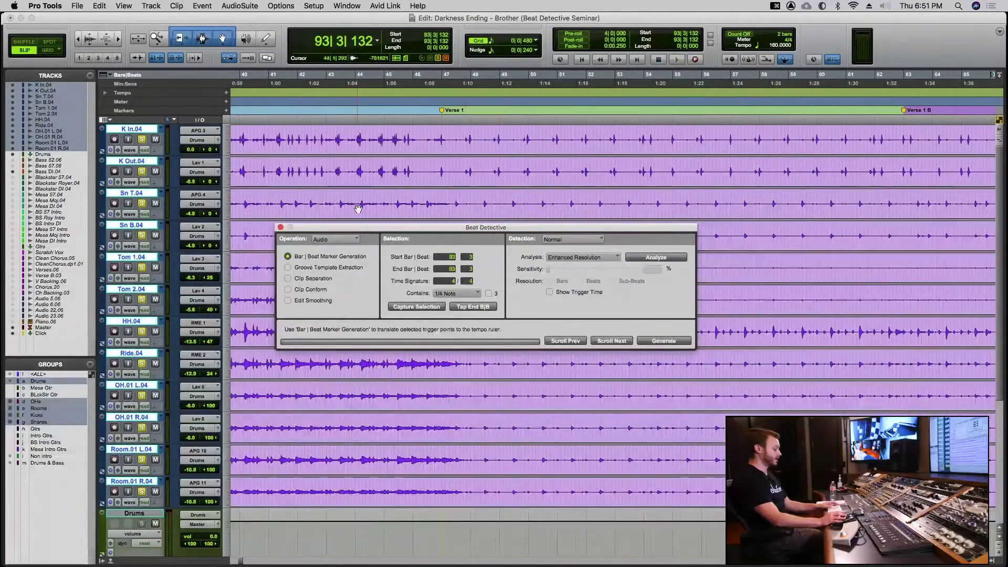
pyautogui.press('super+8')
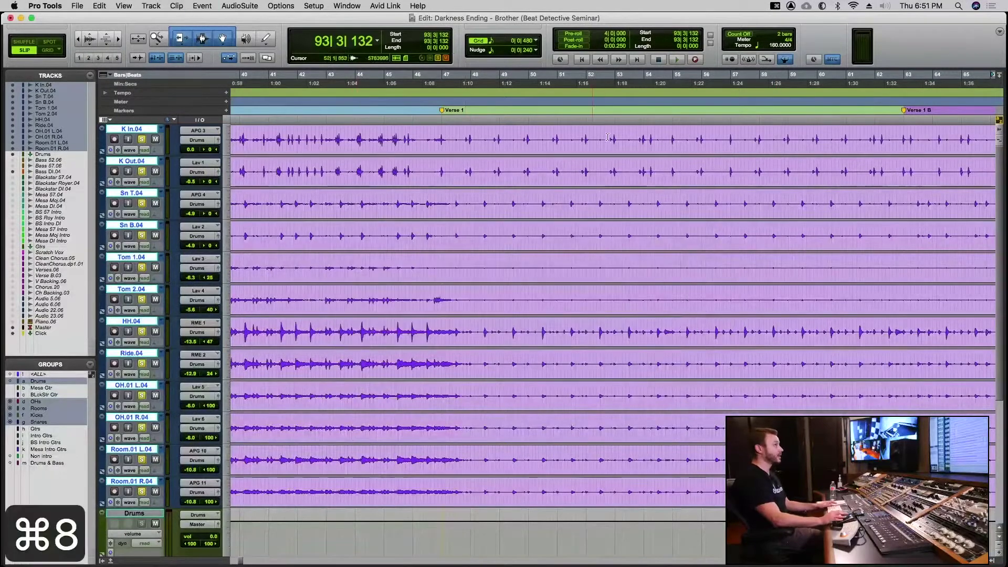
# - Compare the timeline with the Conductor tempo map off and on, and examine the tempo ruler from the session start to the Drums marker
pyautogui.click(785, 59)
pyautogui.click(784, 60)
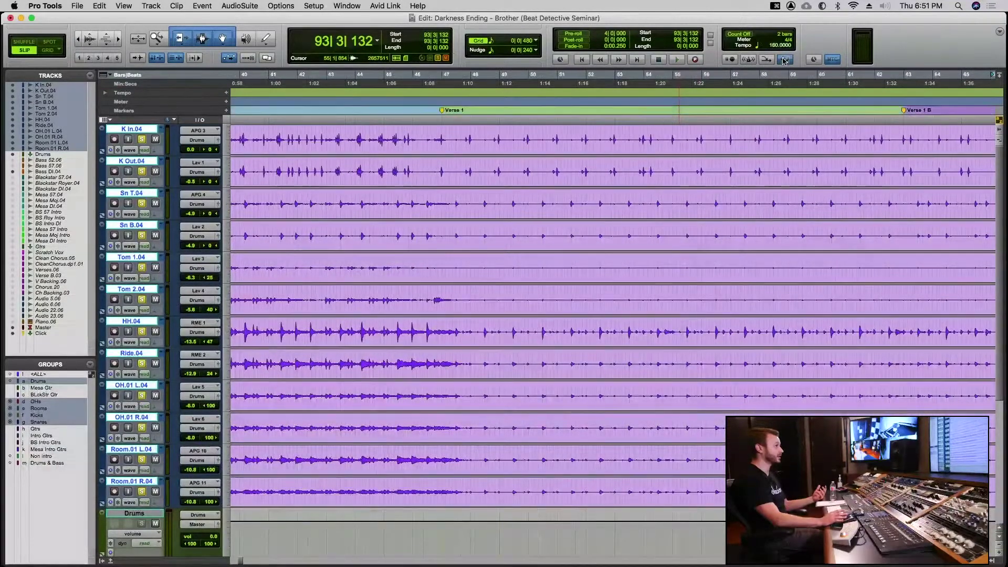
pyautogui.click(784, 60)
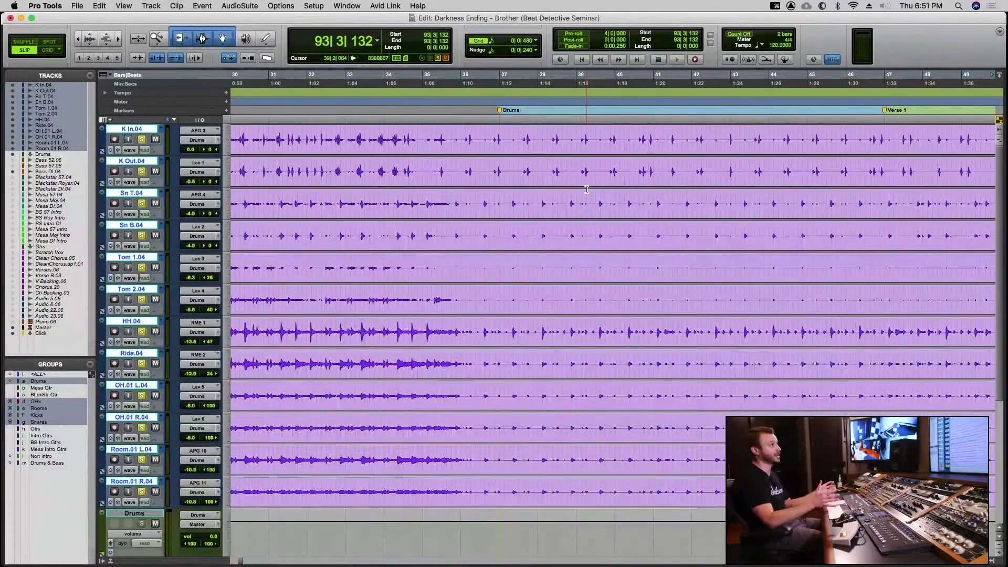
pyautogui.click(784, 59)
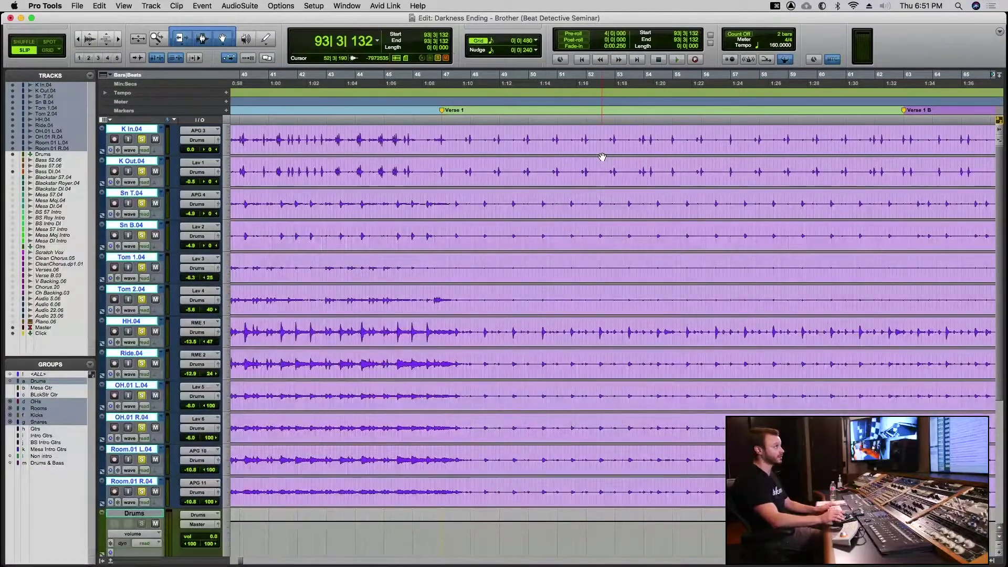
pyautogui.hscroll(-15, 603, 157)
pyautogui.hscroll(-10, 602, 157)
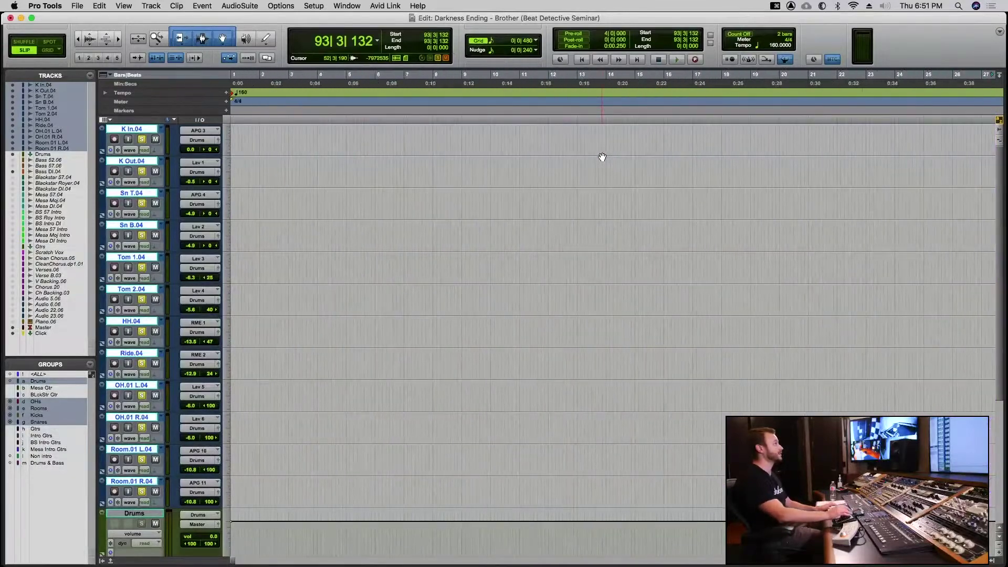
pyautogui.hscroll(20, 602, 157)
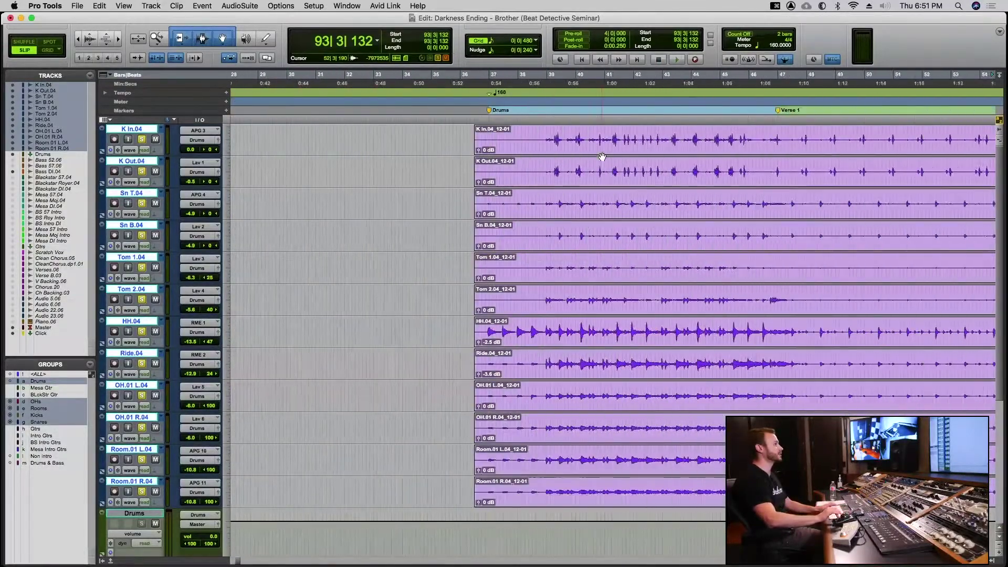
pyautogui.hscroll(3, 602, 157)
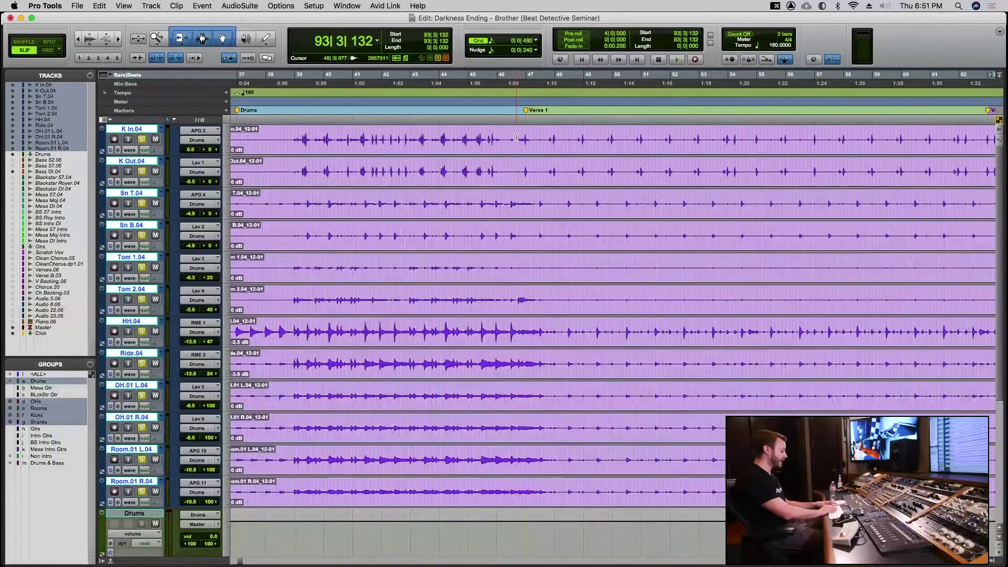
pyautogui.press('super+8')
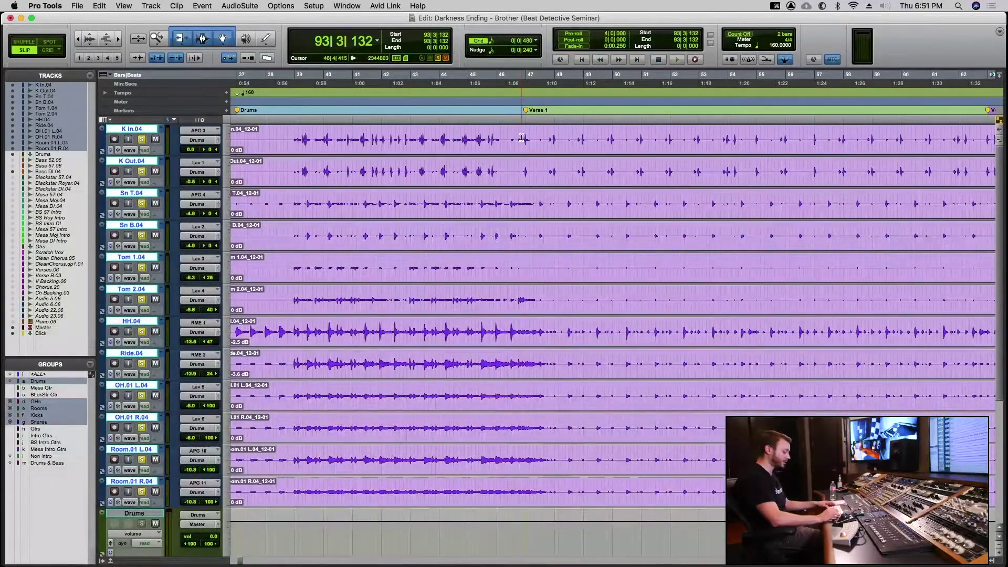
pyautogui.press('super+8')
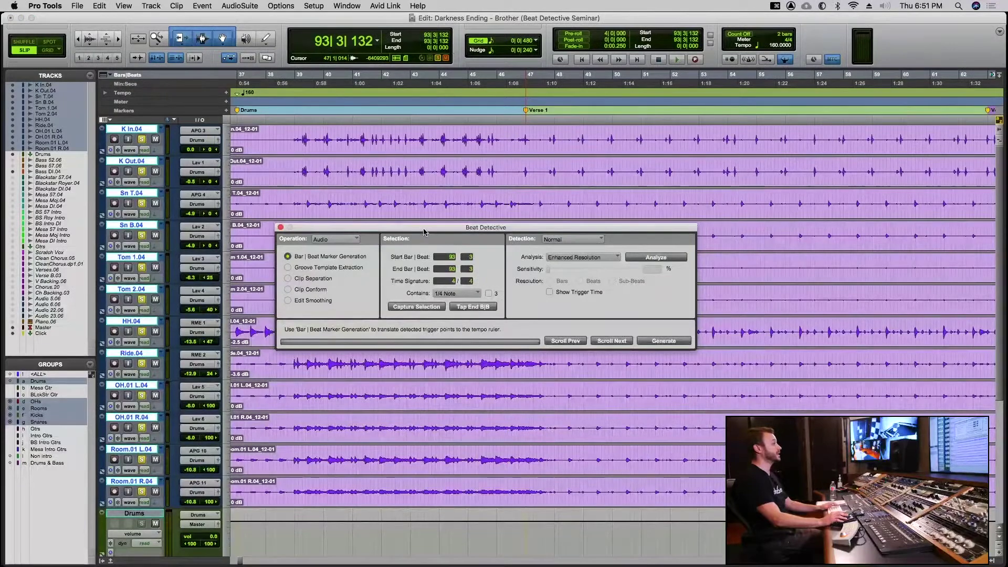
pyautogui.click(281, 229)
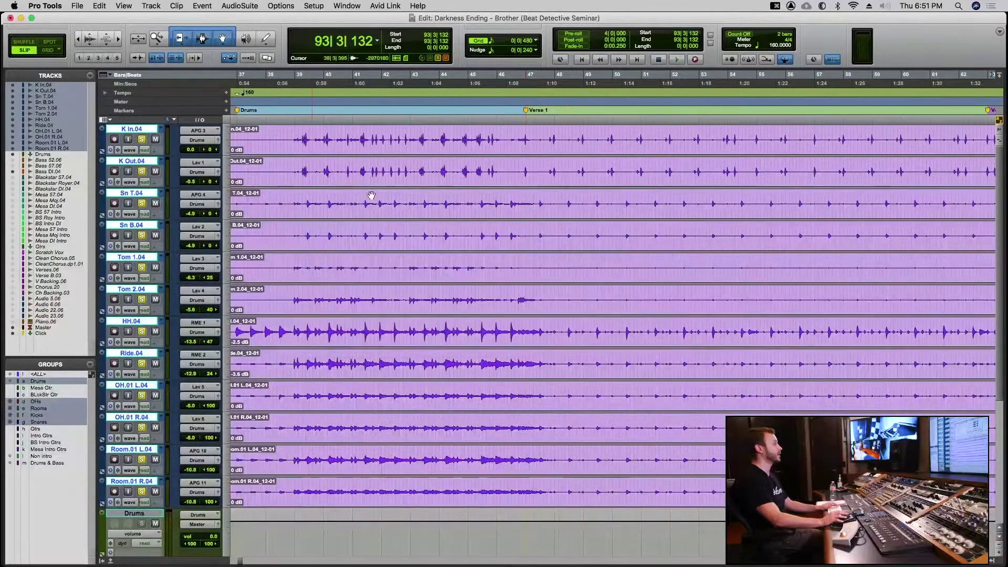
# - Select Verse 1 across all the drum tracks, from 46|4|834 just ahead of the bar 47 kick to 62|4|402
pyautogui.click(519, 132)
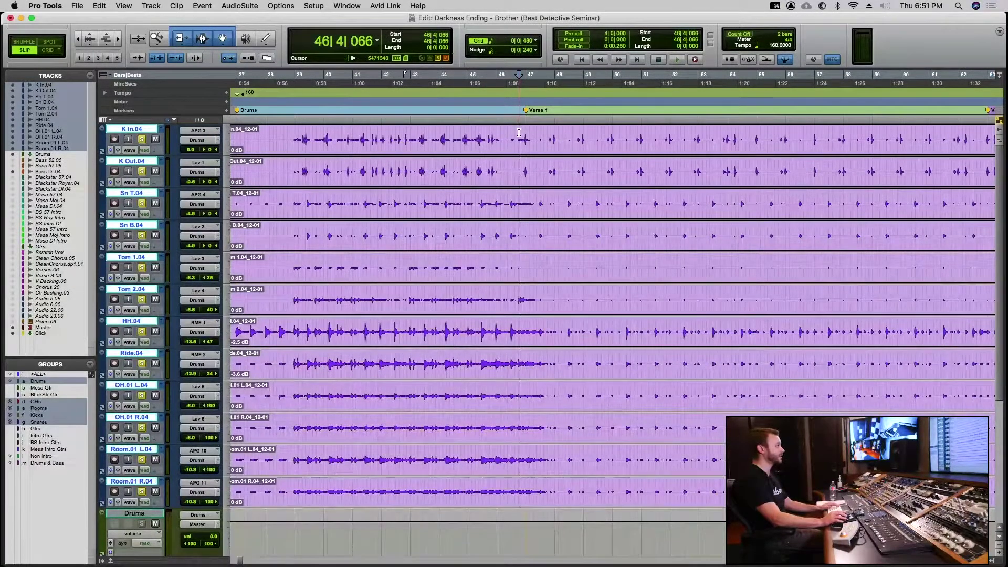
pyautogui.click(521, 132)
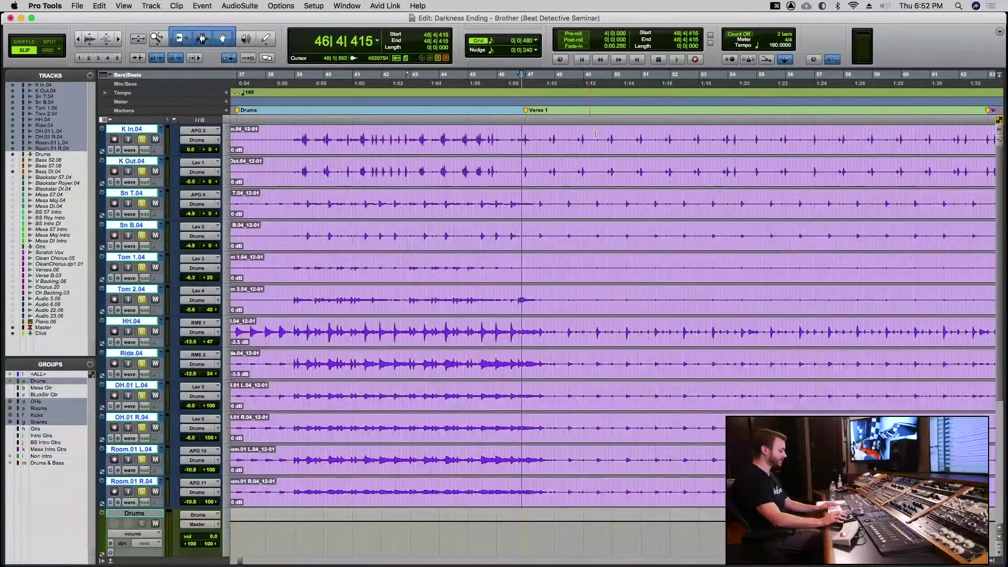
pyautogui.press('super+bracketright')
pyautogui.press('super+bracketright')
pyautogui.hscroll(2, 556, 141)
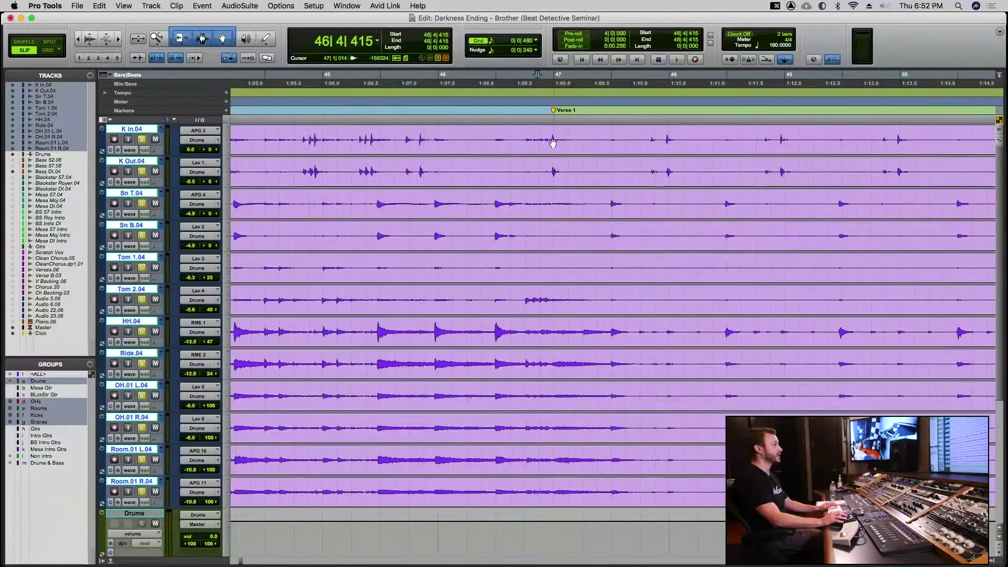
pyautogui.moveTo(551, 139); pyautogui.dragTo(995, 114)
pyautogui.press('r')
pyautogui.press('r')
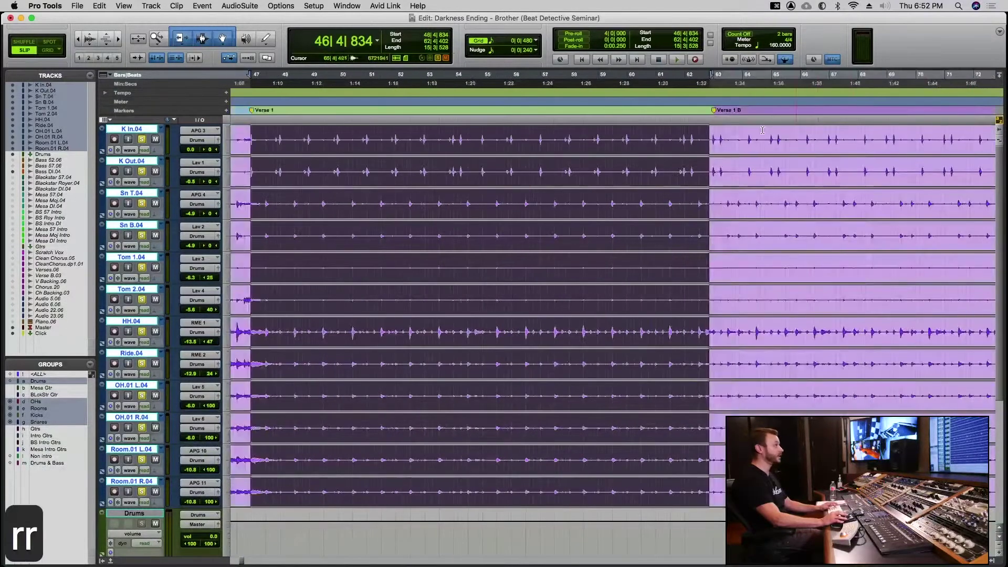
pyautogui.press('r')
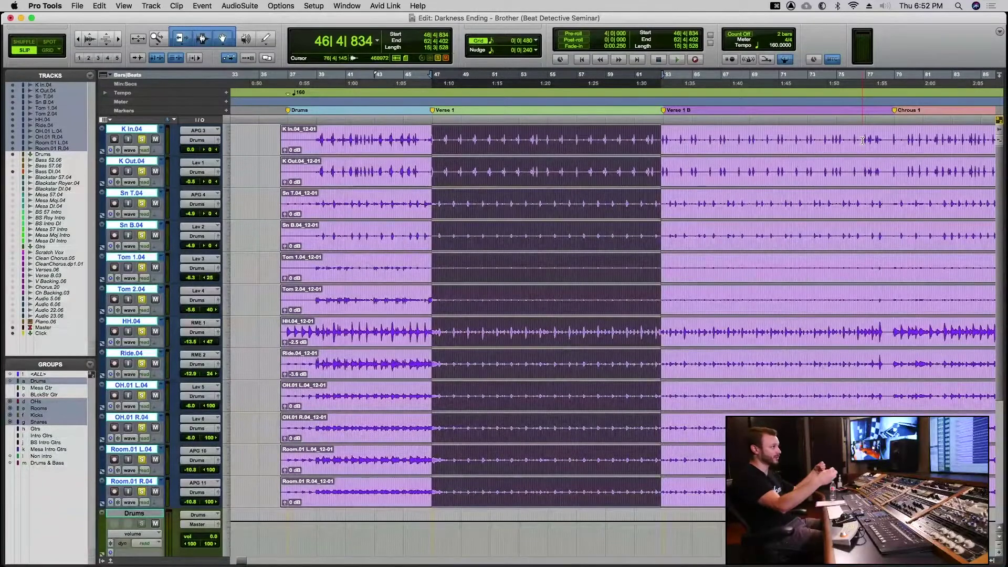
# - Inspect the Verse 1 selection at several zoom levels, checking where its edges fall against the drum hits
pyautogui.press('t')
pyautogui.press('t')
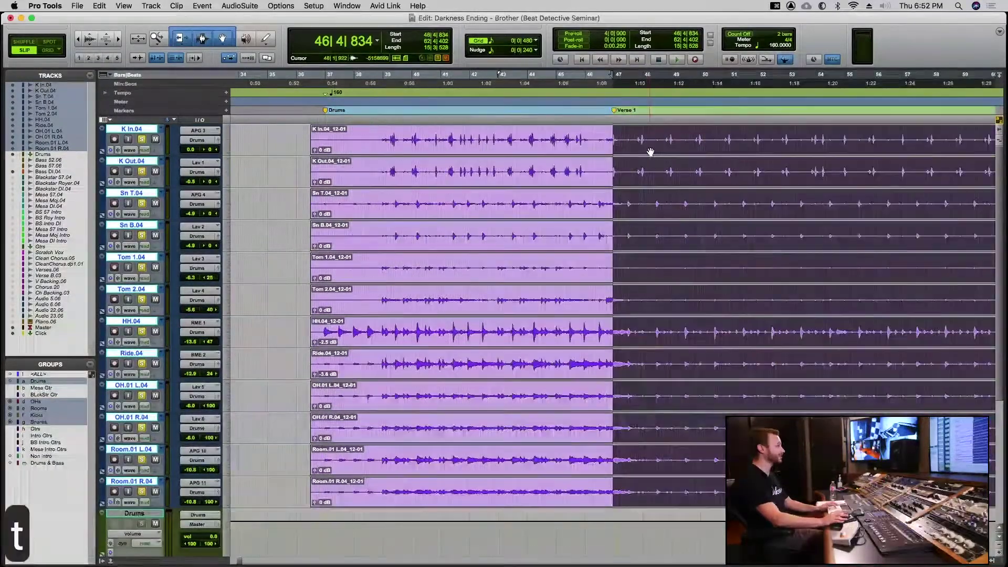
pyautogui.press('r')
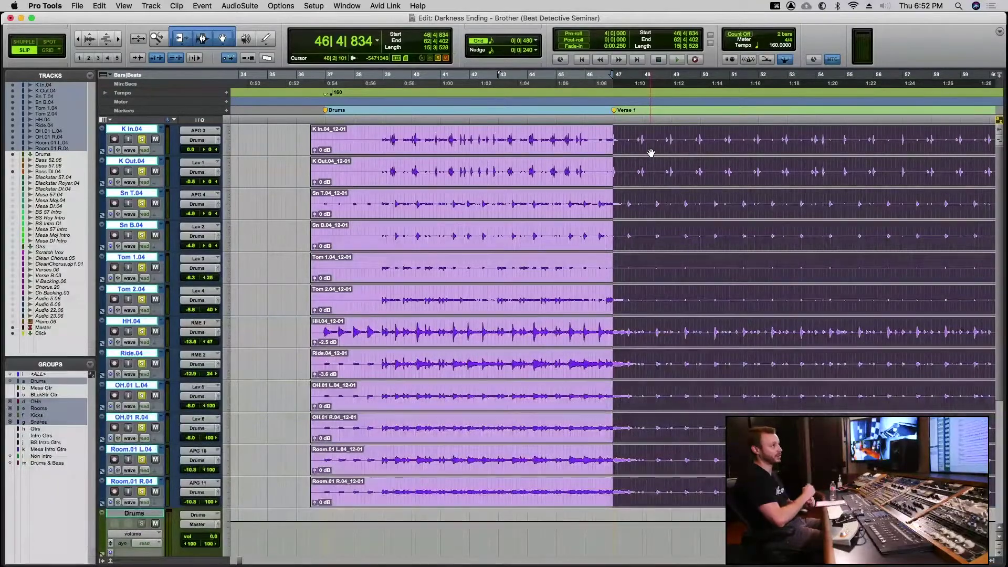
pyautogui.press('t')
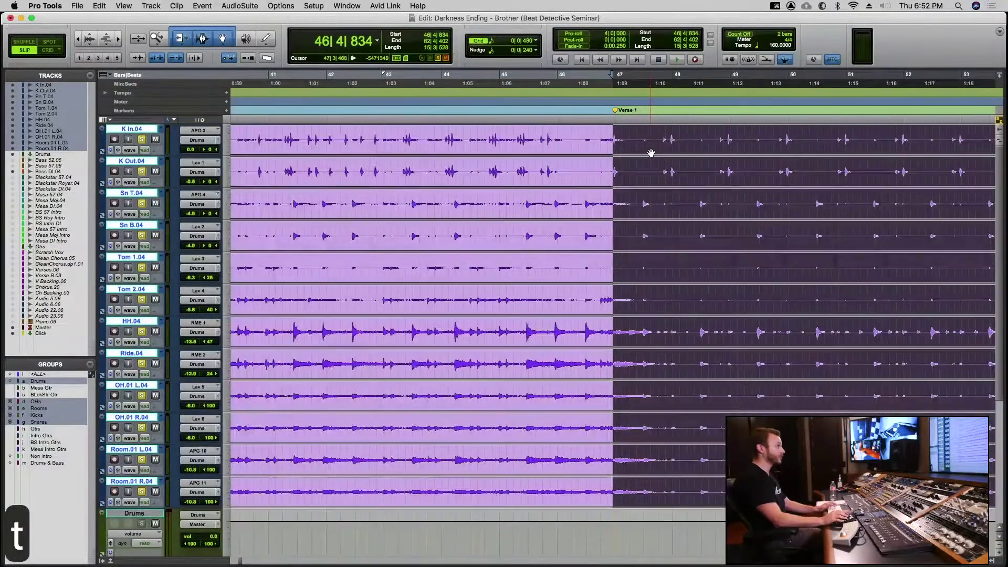
pyautogui.press('r')
pyautogui.press('r')
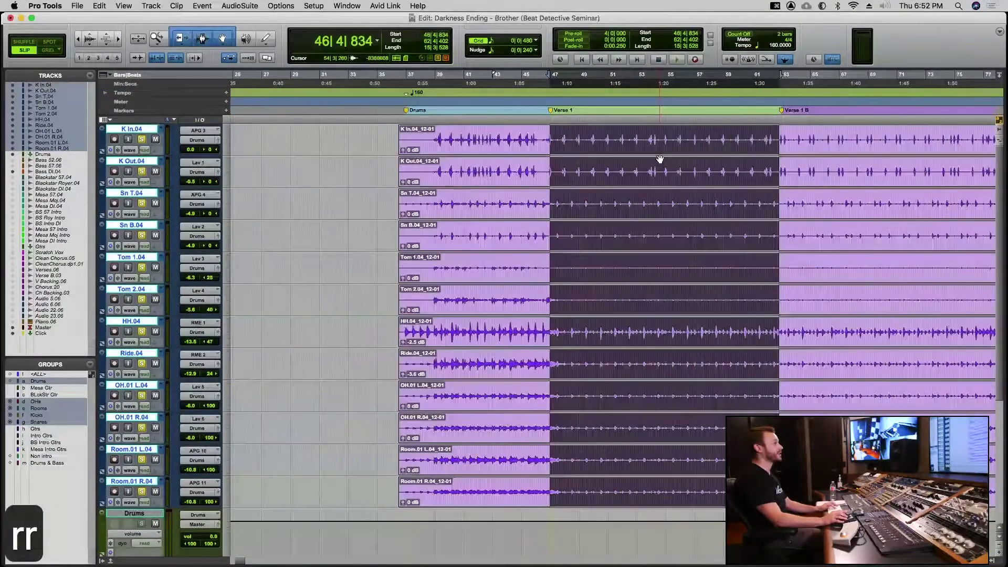
pyautogui.press('t')
pyautogui.hscroll(5, 660, 158)
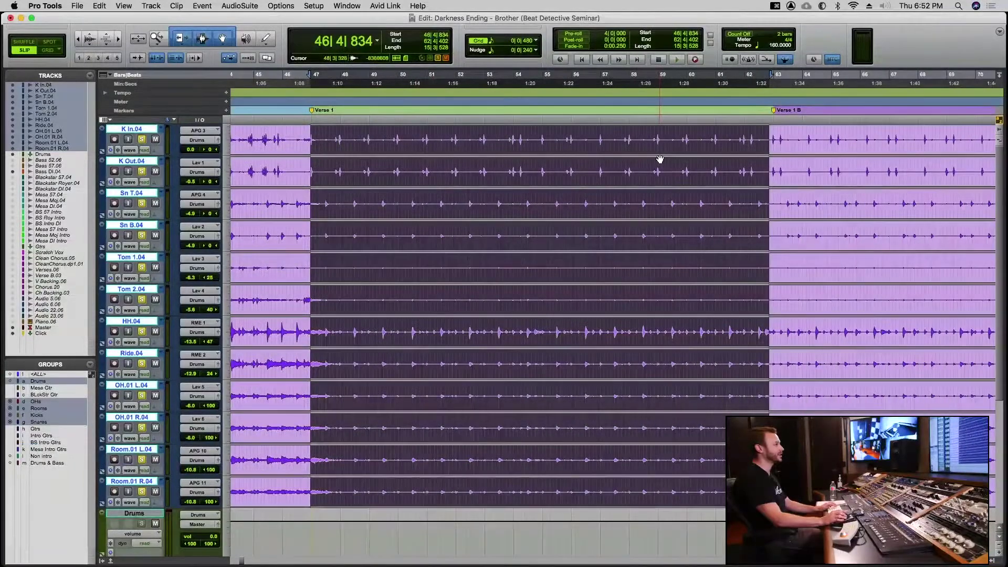
pyautogui.press('t')
pyautogui.press('t')
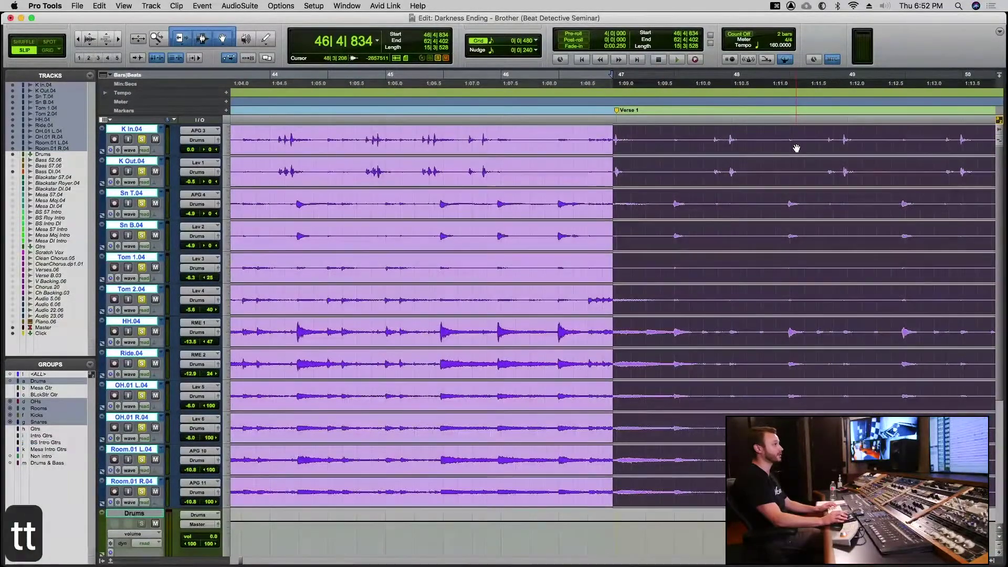
pyautogui.hscroll(5, 793, 153)
pyautogui.hscroll(10, 791, 163)
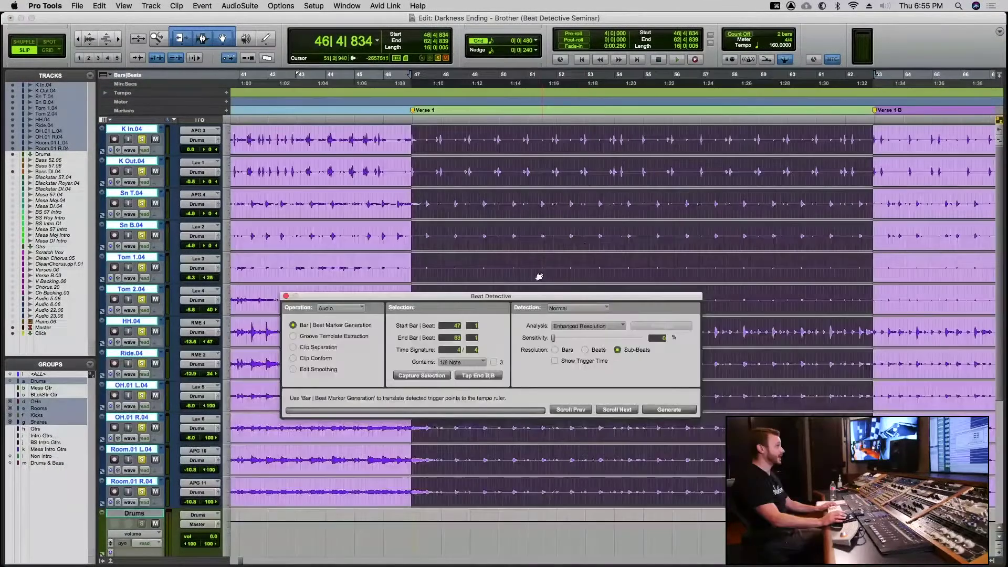
# - Set Beat Detective's detection sensitivity to 17% for the Verse 1 selection and move its window clear of the lower tracks
pyautogui.moveTo(527, 302); pyautogui.dragTo(527, 364)
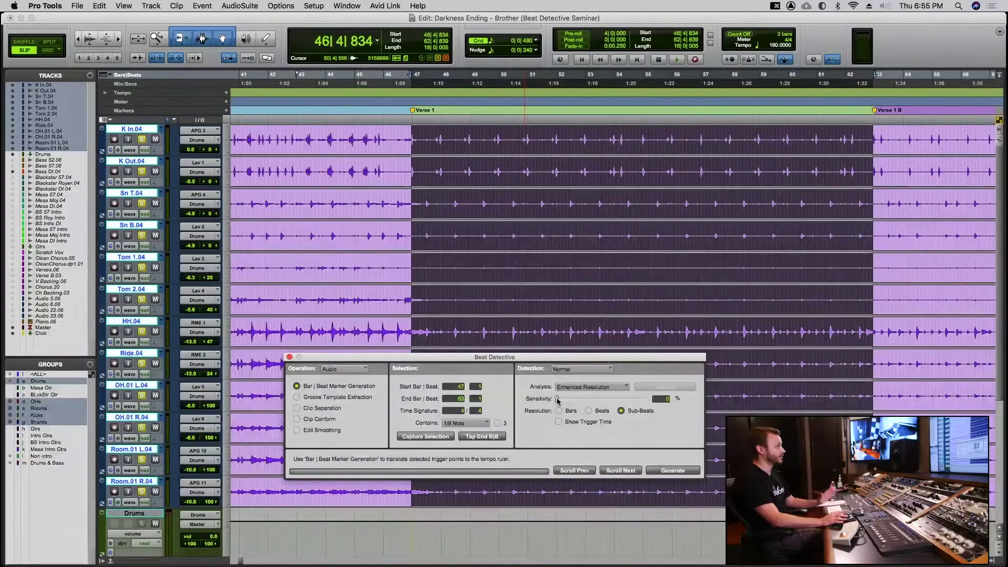
pyautogui.moveTo(558, 399)
pyautogui.mouseDown()
pyautogui.moveTo(588, 400)
pyautogui.moveTo(574, 400)
pyautogui.mouseUp()
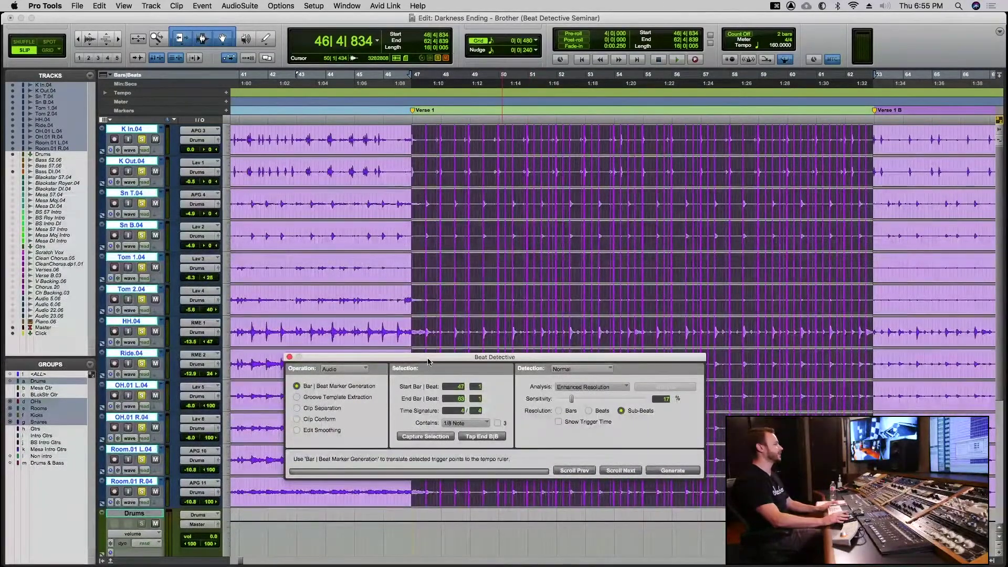
pyautogui.moveTo(428, 358); pyautogui.dragTo(308, 290)
pyautogui.doubleClick(270, 268)
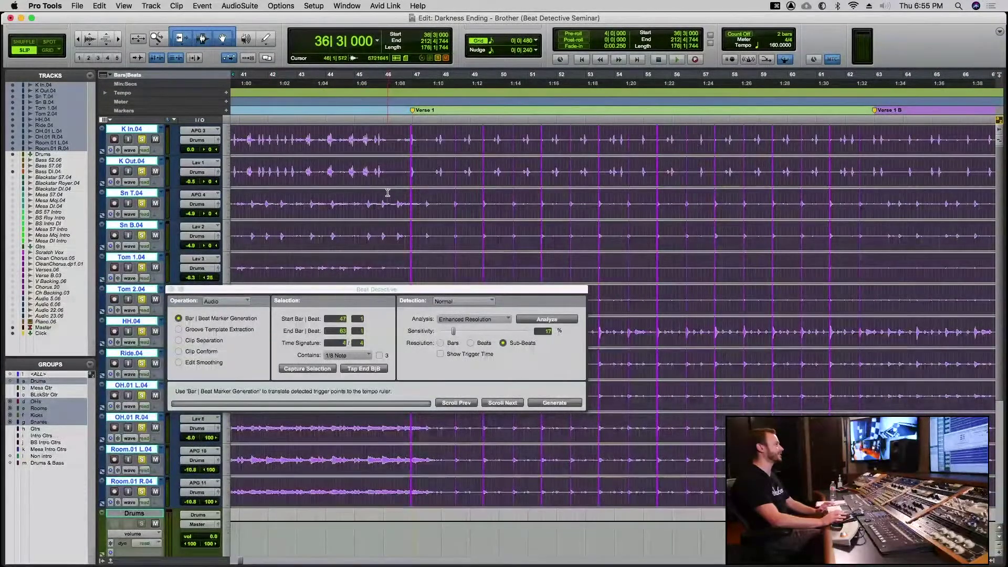
pyautogui.scroll(-1, 496, 327)
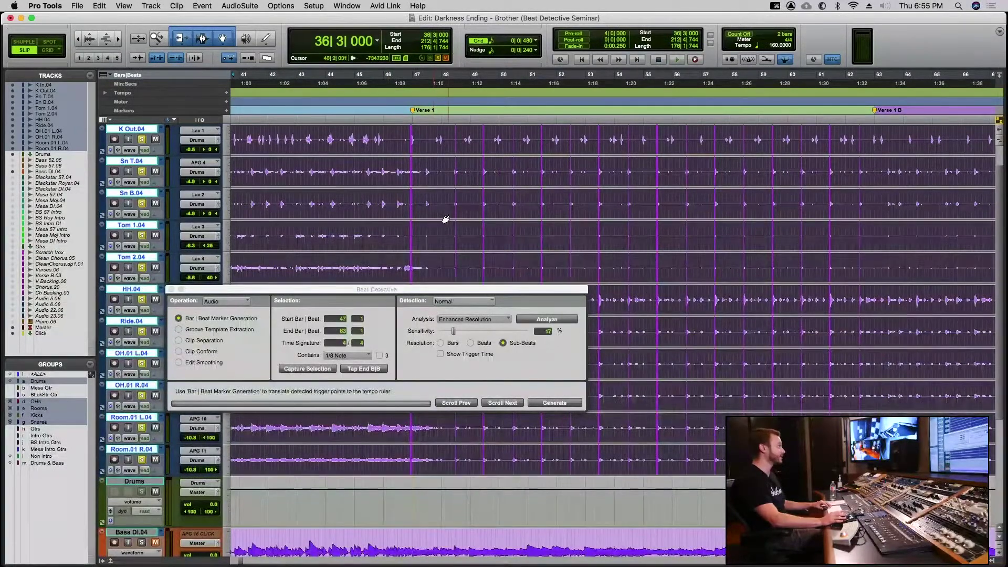
pyautogui.press('super+z')
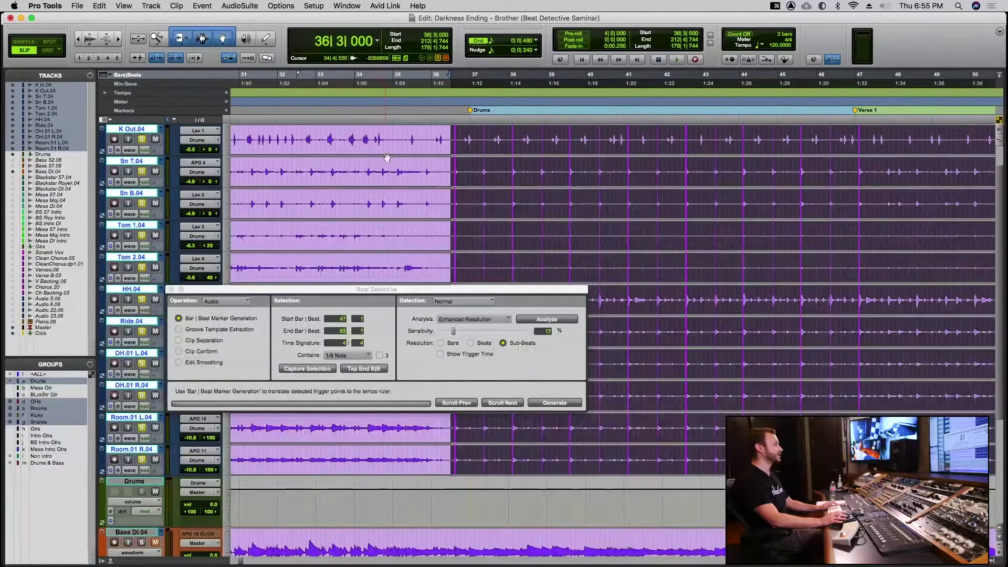
pyautogui.click(394, 138)
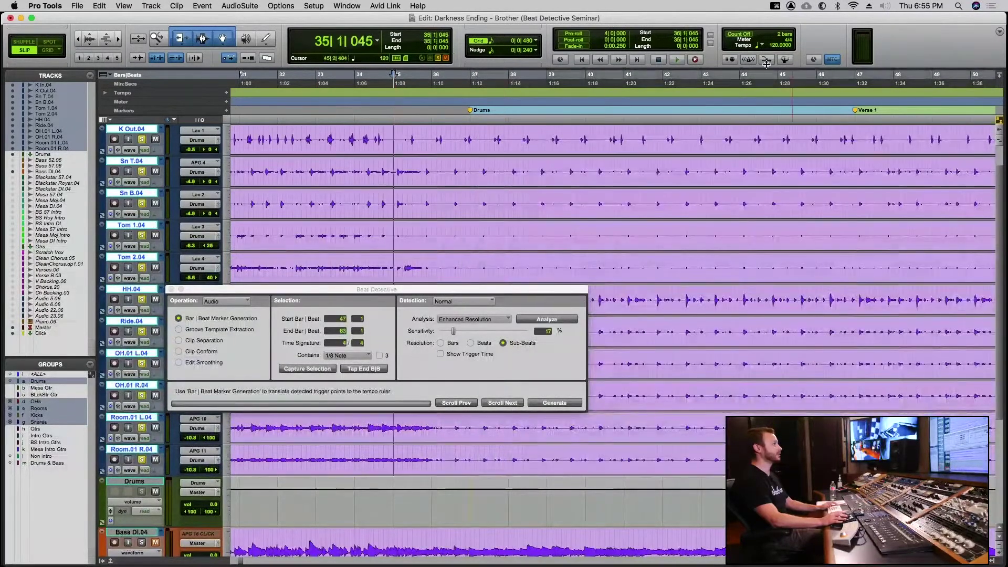
pyautogui.click(786, 59)
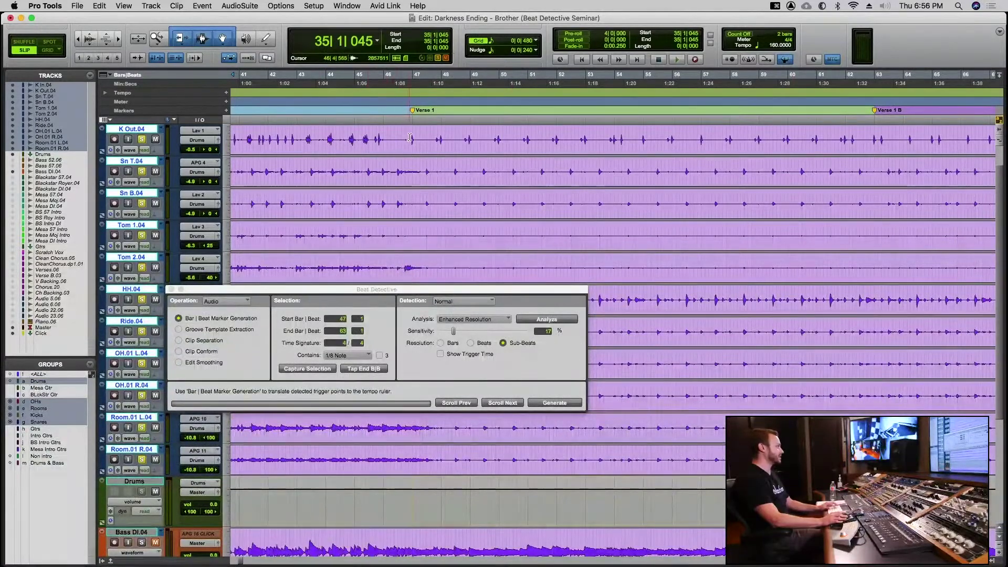
# - Close the Beat Detective window and place the edit cursor across the drum tracks just ahead of the bar 47 kick, at 46|4|799
pyautogui.scroll(1, 410, 137)
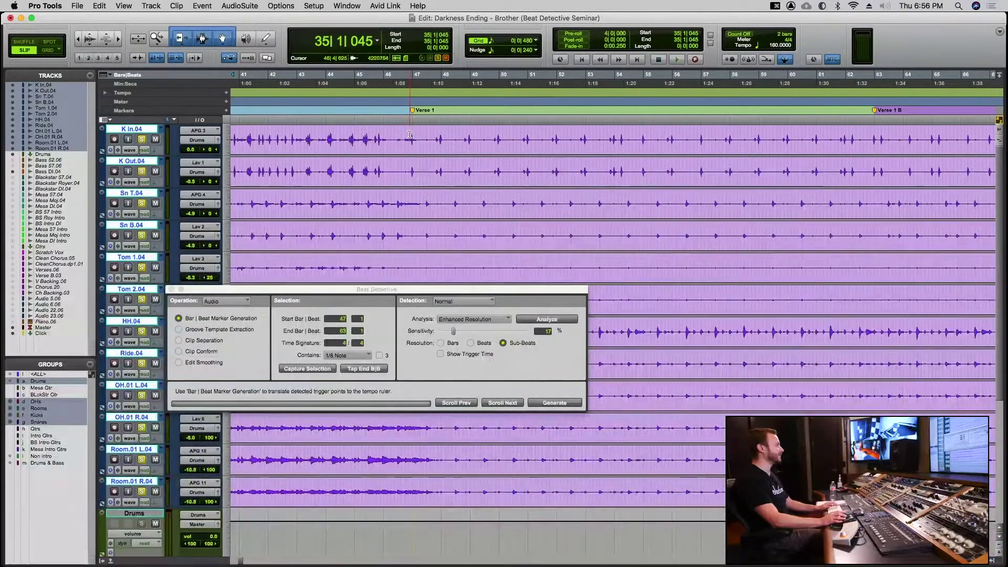
pyautogui.click(410, 135)
pyautogui.press('t')
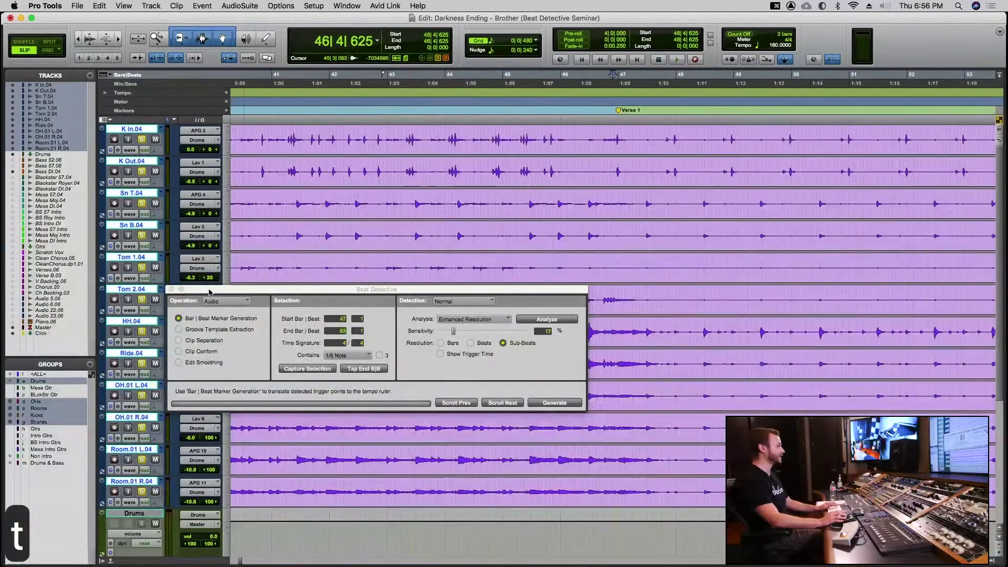
pyautogui.click(172, 289)
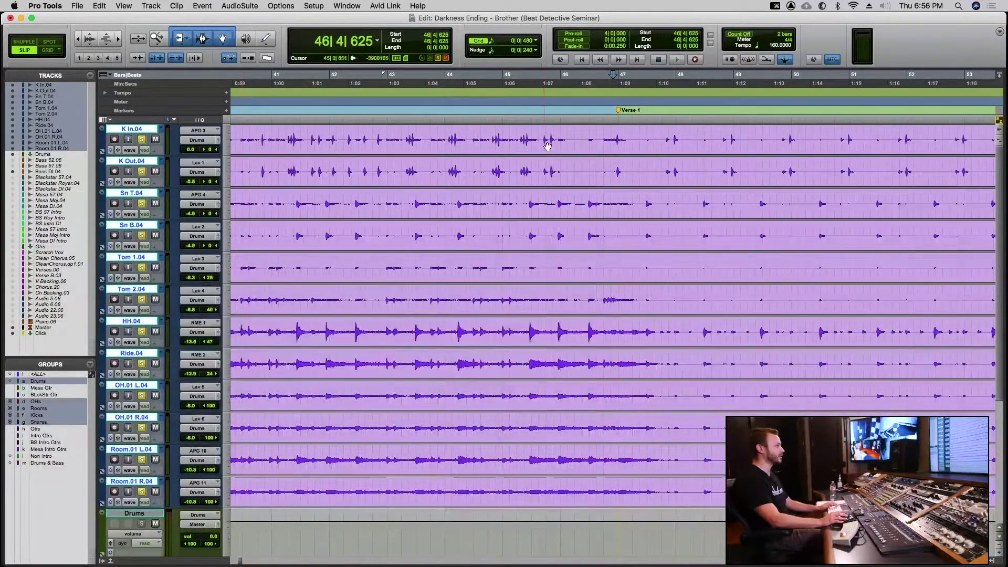
pyautogui.click(616, 136)
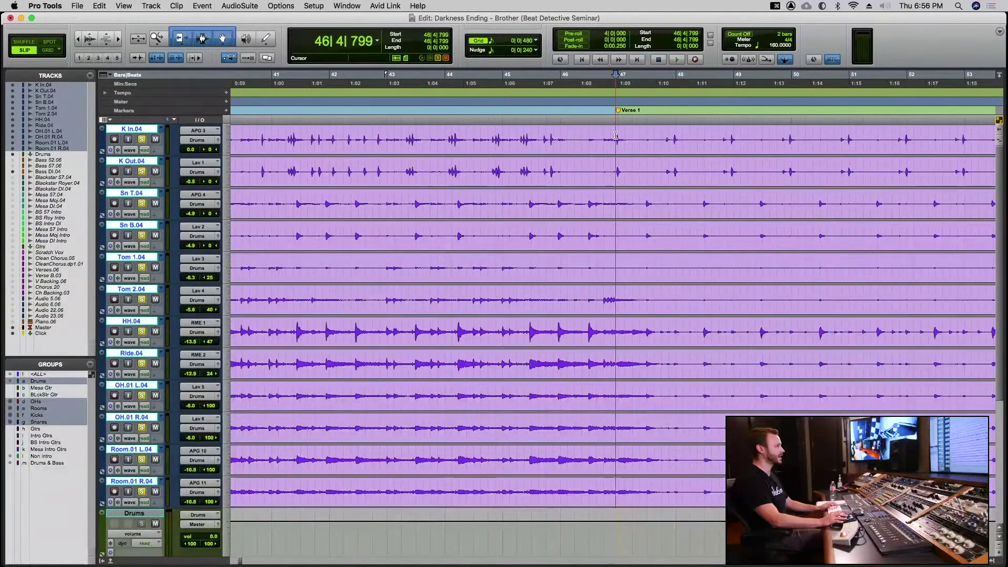
pyautogui.press('t')
pyautogui.press('t')
pyautogui.press('t')
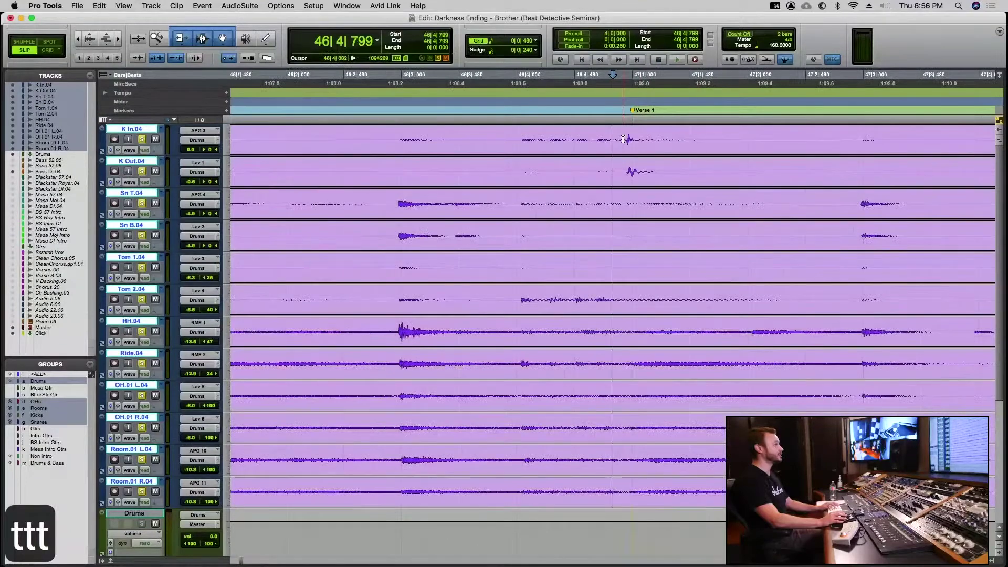
# - Select the drum tracks from 46|4|882, just ahead of the bar 47 kick, to 62|4|559 near the end of Verse 1
pyautogui.moveTo(622, 139); pyautogui.dragTo(991, 150)
pyautogui.press('r')
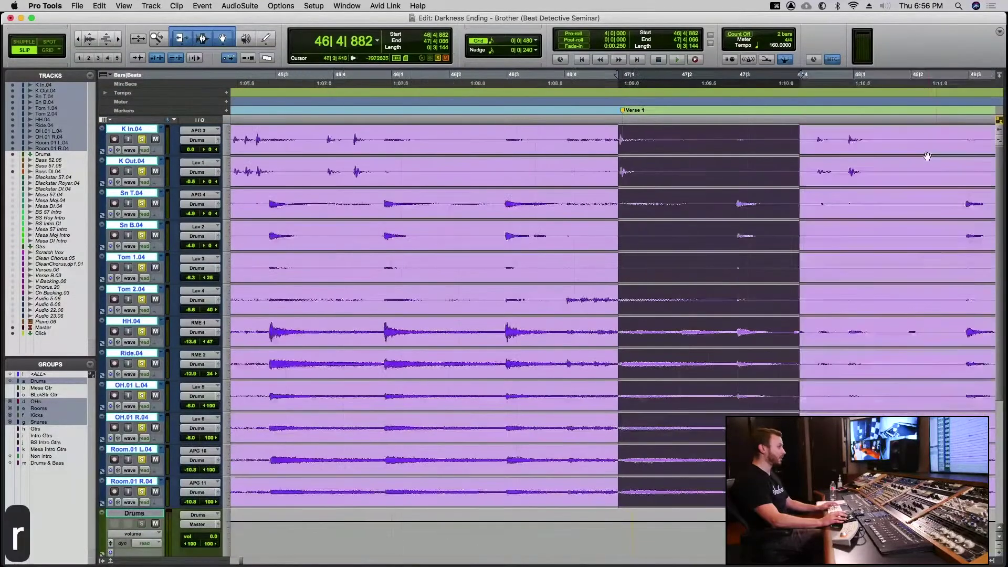
pyautogui.press('r')
pyautogui.press('r')
pyautogui.press('r')
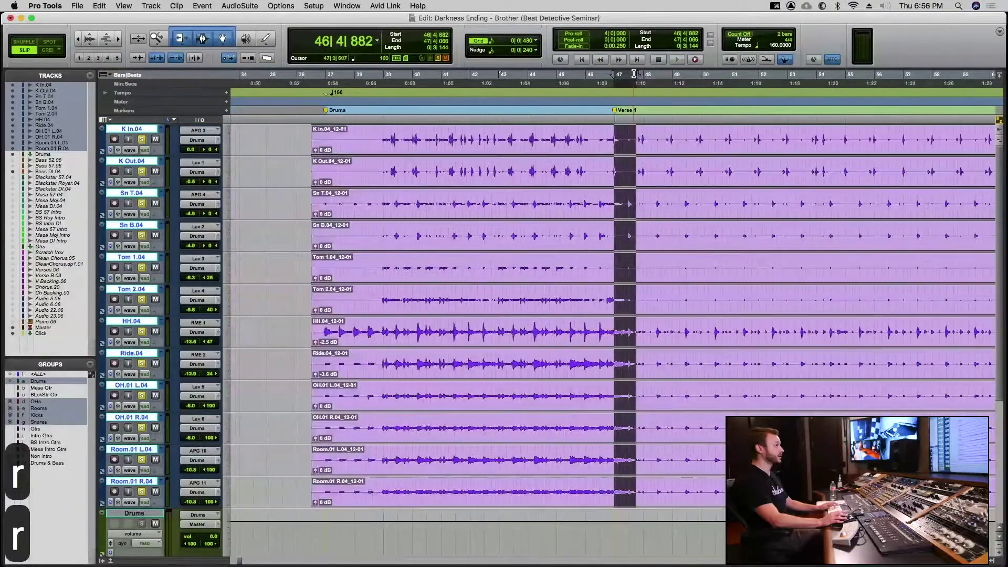
pyautogui.moveTo(641, 74); pyautogui.dragTo(999, 67)
pyautogui.moveTo(980, 64); pyautogui.dragTo(887, 66)
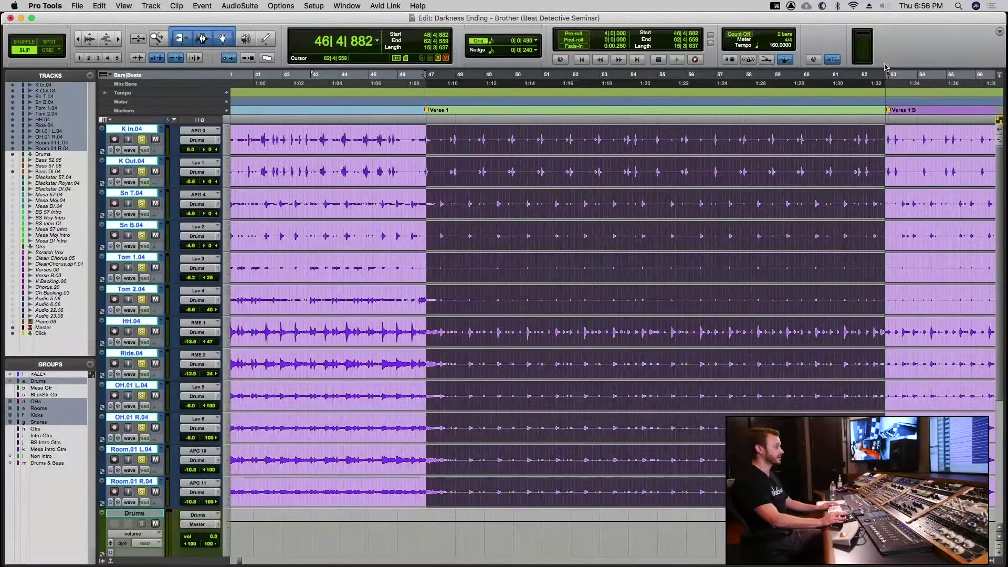
# - Extend the end of the Verse 1 selection to 62|4|882, just ahead of the first Verse 1 B kick
pyautogui.press('t')
pyautogui.press('t')
pyautogui.press('t')
pyautogui.hscroll(10, 937, 74)
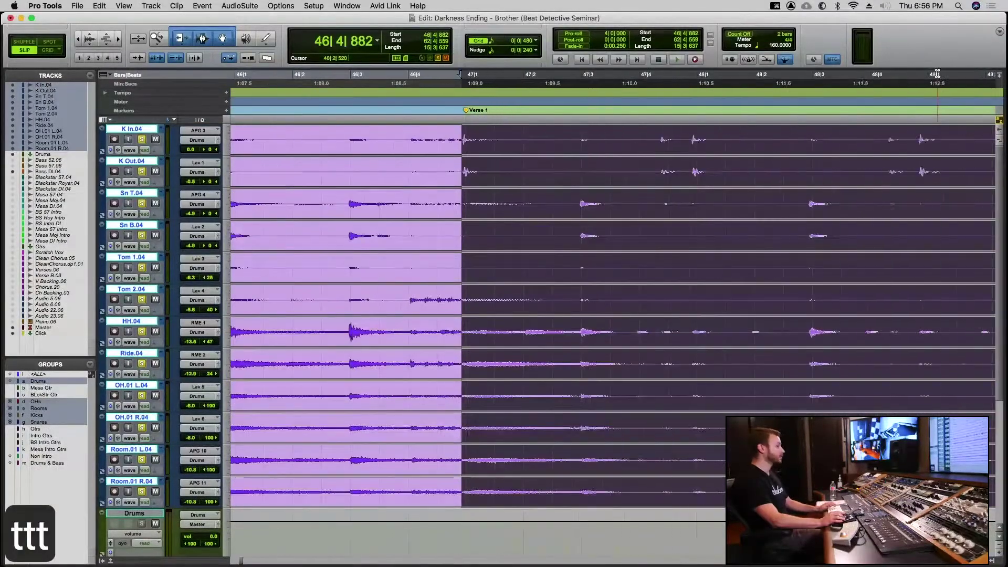
pyautogui.hscroll(15, 937, 74)
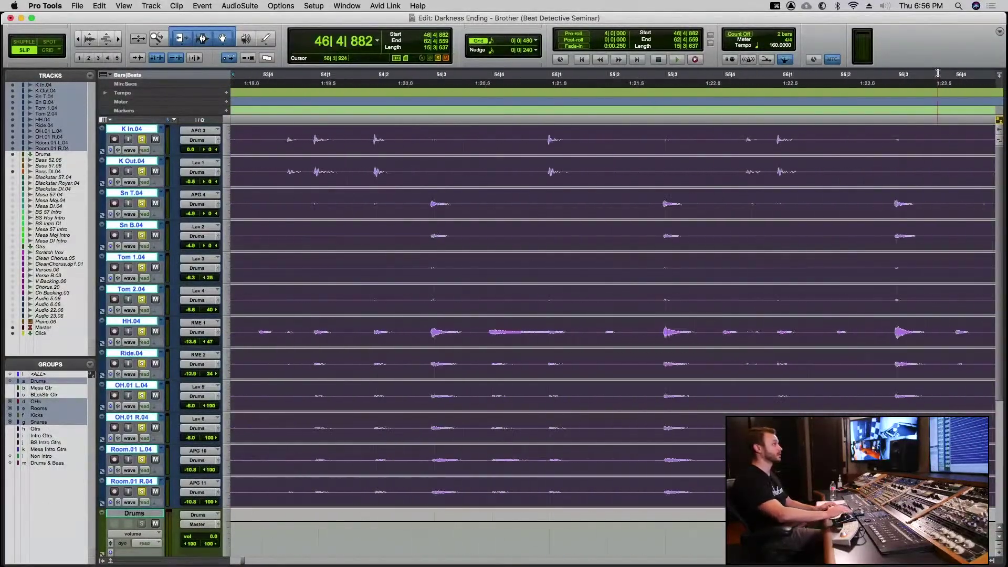
pyautogui.hscroll(4, 938, 74)
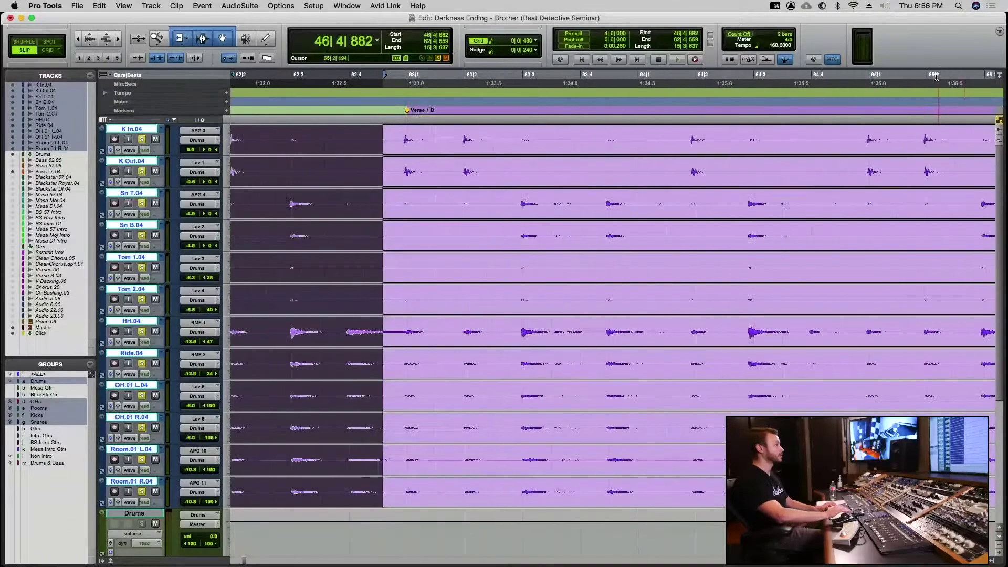
pyautogui.hscroll(-2, 938, 74)
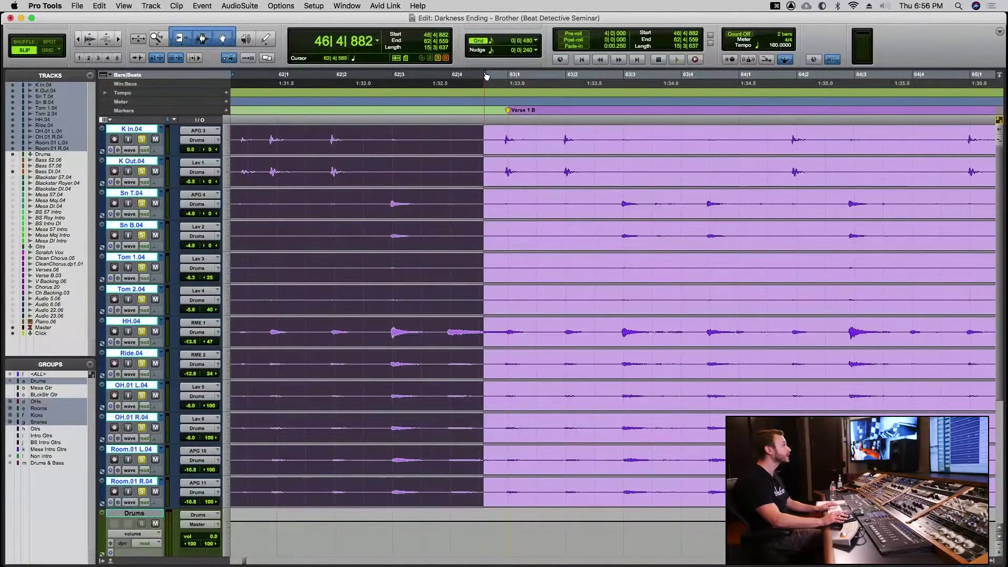
pyautogui.moveTo(488, 78); pyautogui.dragTo(505, 80)
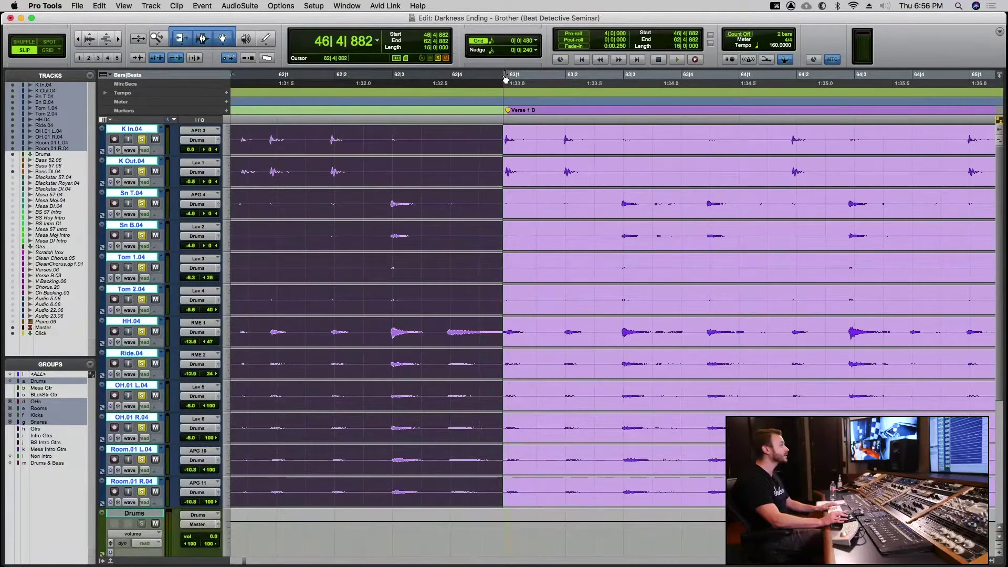
pyautogui.press('r')
pyautogui.press('r')
pyautogui.press('r')
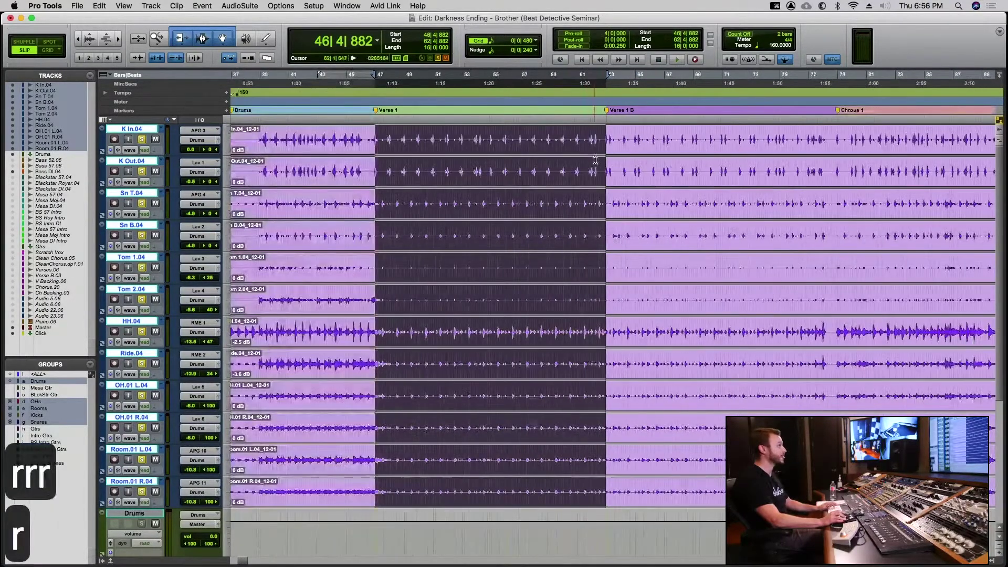
# - Reopen Beat Detective, analyze the Verse 1 selection again and set the detection sensitivity to 12%
pyautogui.press('super+8')
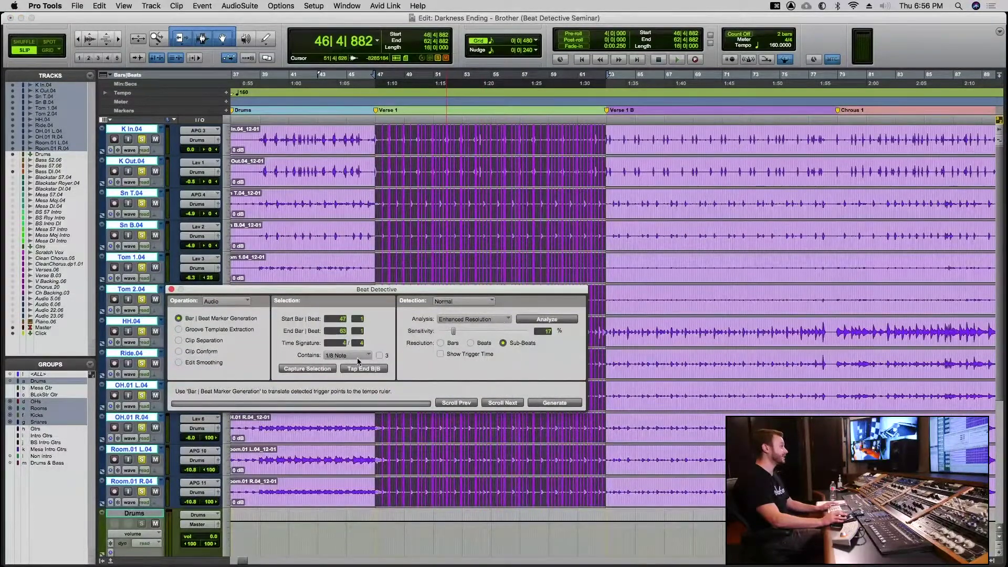
pyautogui.moveTo(454, 332); pyautogui.dragTo(439, 332)
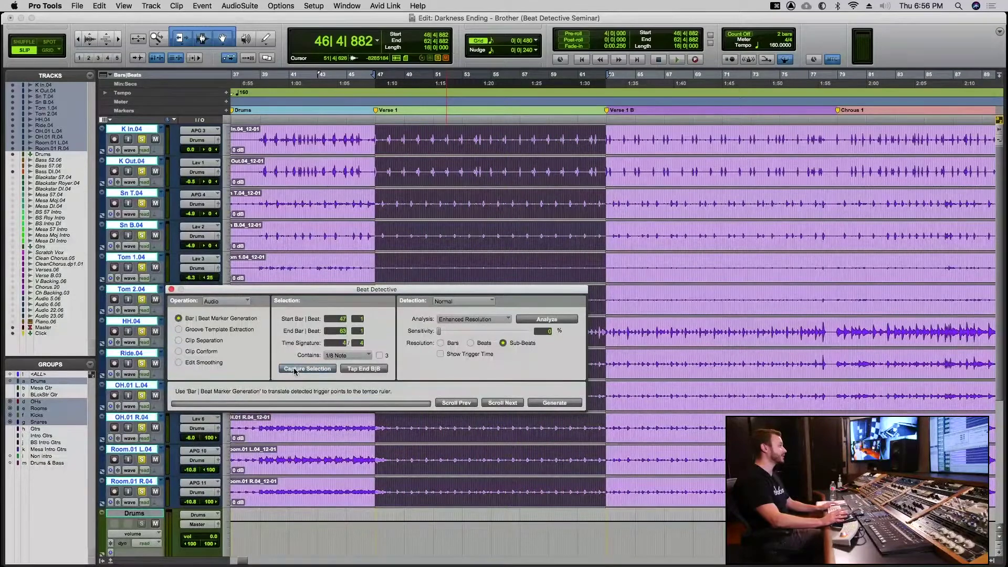
pyautogui.click(557, 320)
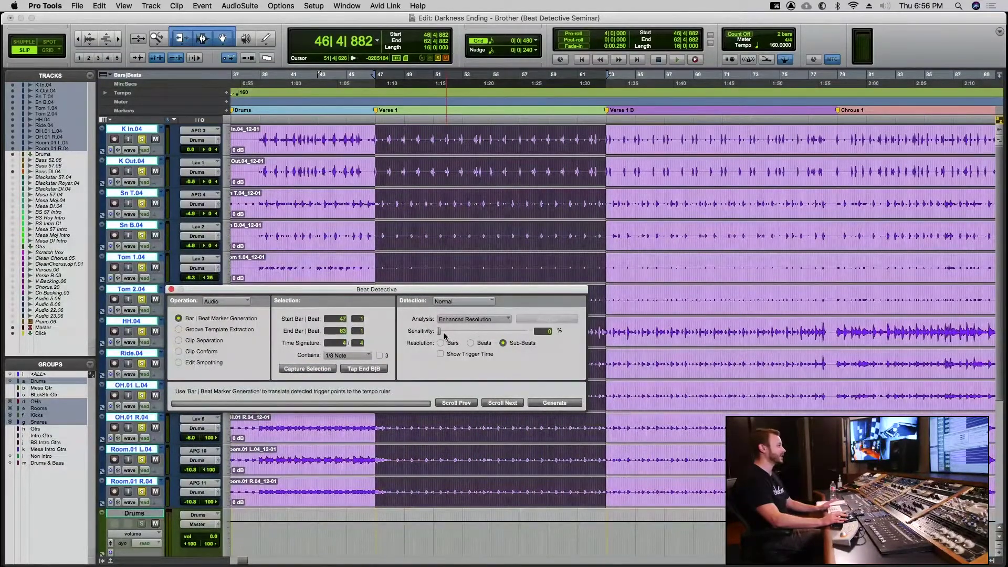
pyautogui.moveTo(439, 332); pyautogui.dragTo(446, 332)
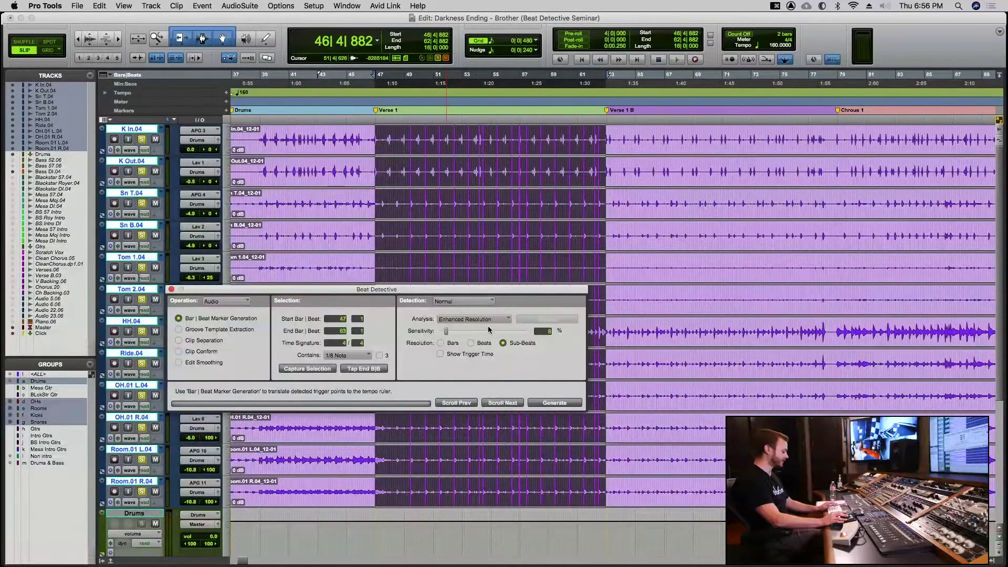
pyautogui.press('super+bracketright')
pyautogui.press('super+bracketright')
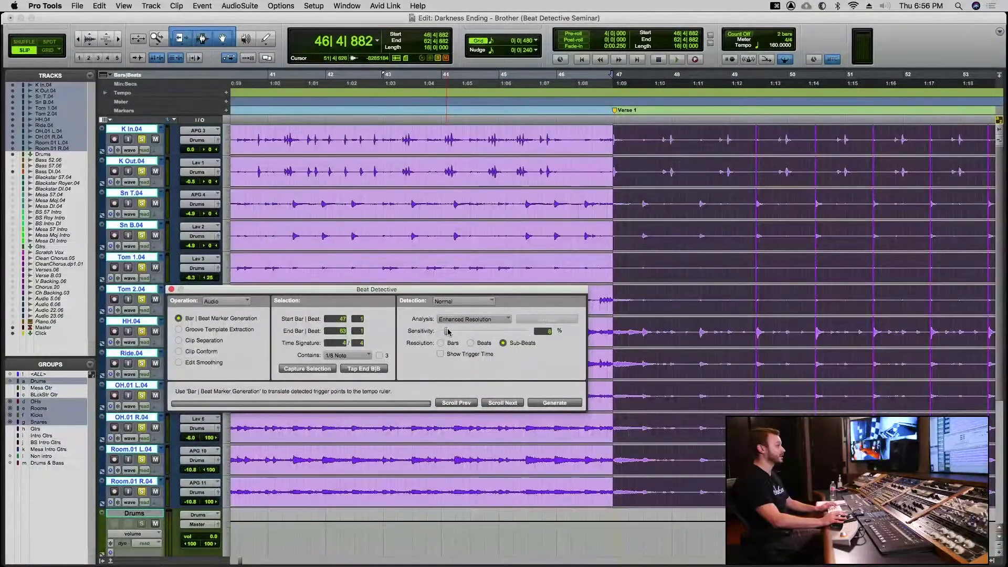
pyautogui.moveTo(447, 332); pyautogui.dragTo(450, 331)
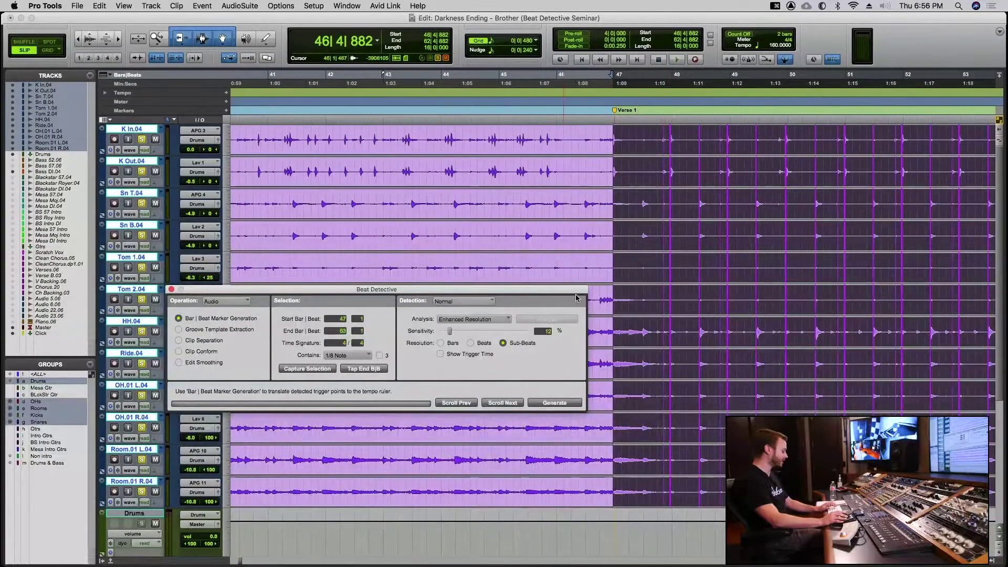
# - Close Beat Detective and reselect Verse 1 across all the drum tracks, from 46|4|834 to 62|4|769
pyautogui.click(642, 206)
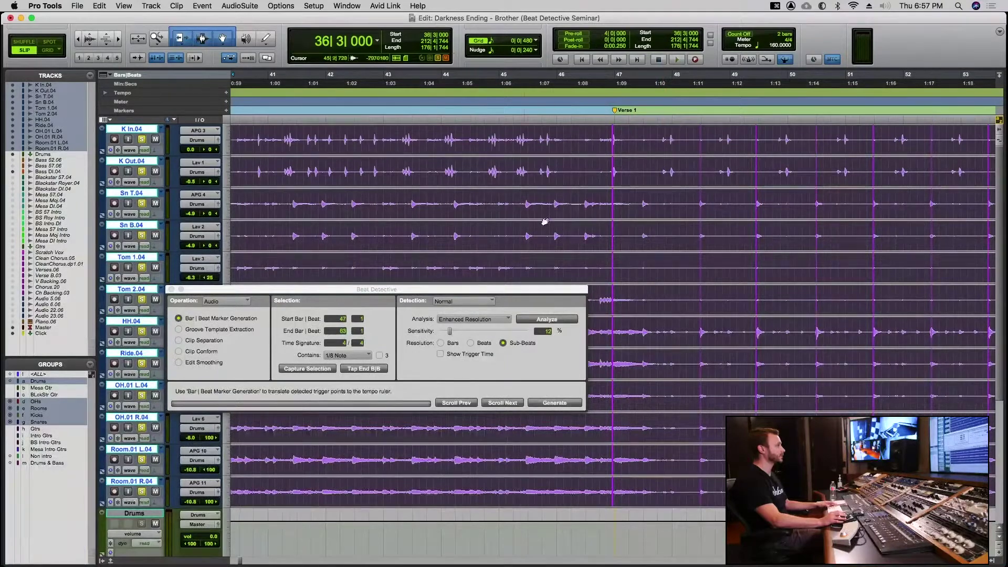
pyautogui.click(585, 130)
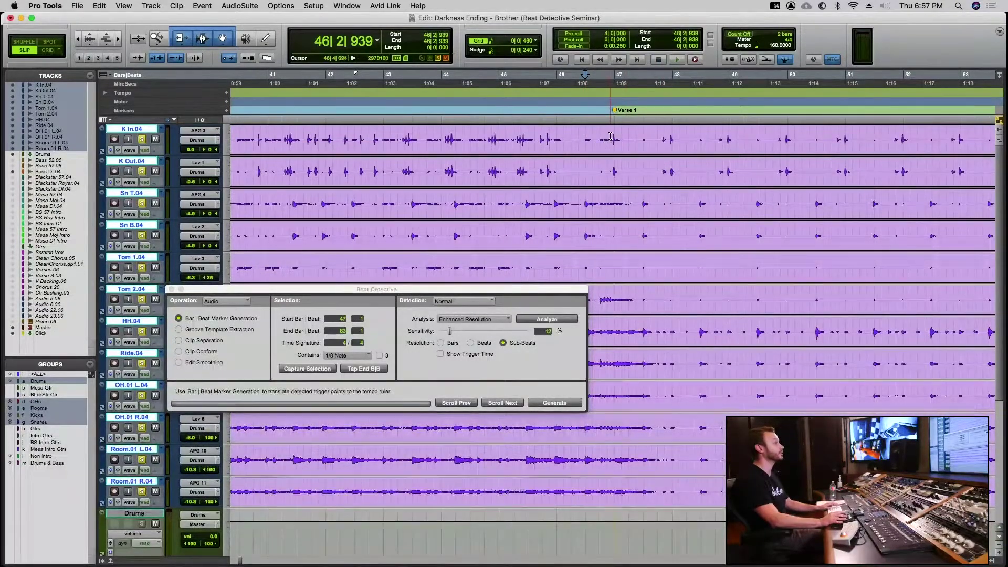
pyautogui.moveTo(612, 139); pyautogui.dragTo(675, 139)
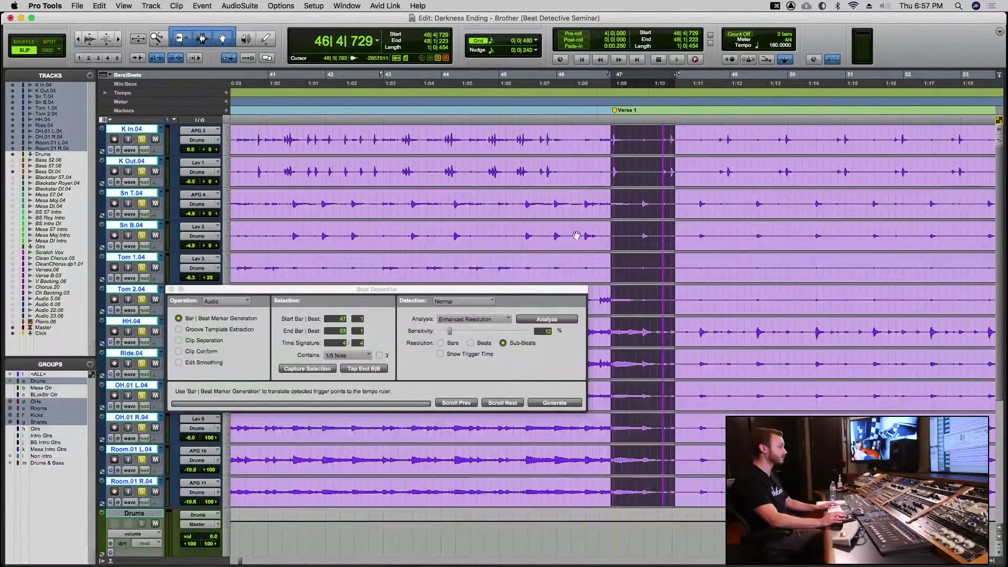
pyautogui.press('super+8')
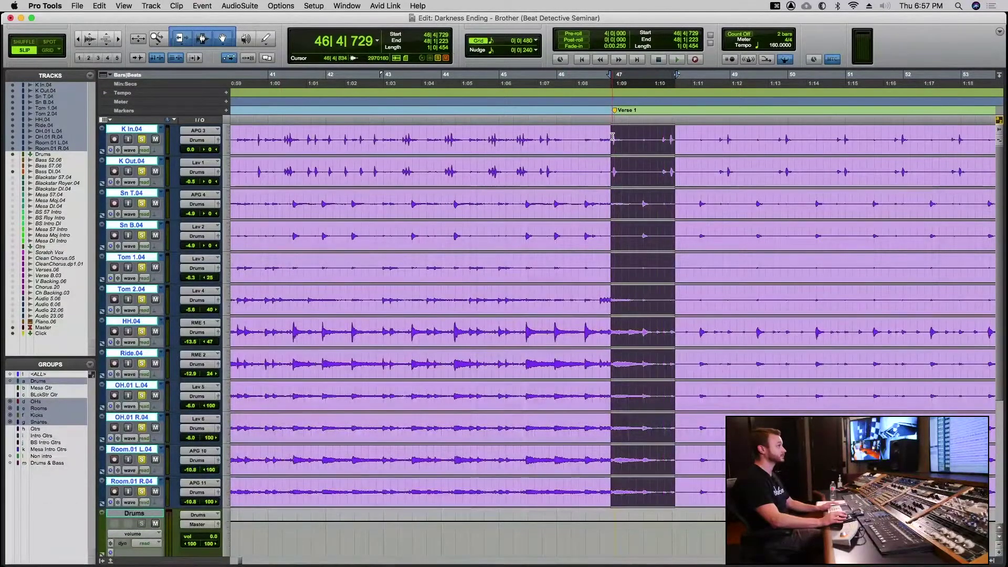
pyautogui.moveTo(613, 137); pyautogui.dragTo(631, 129)
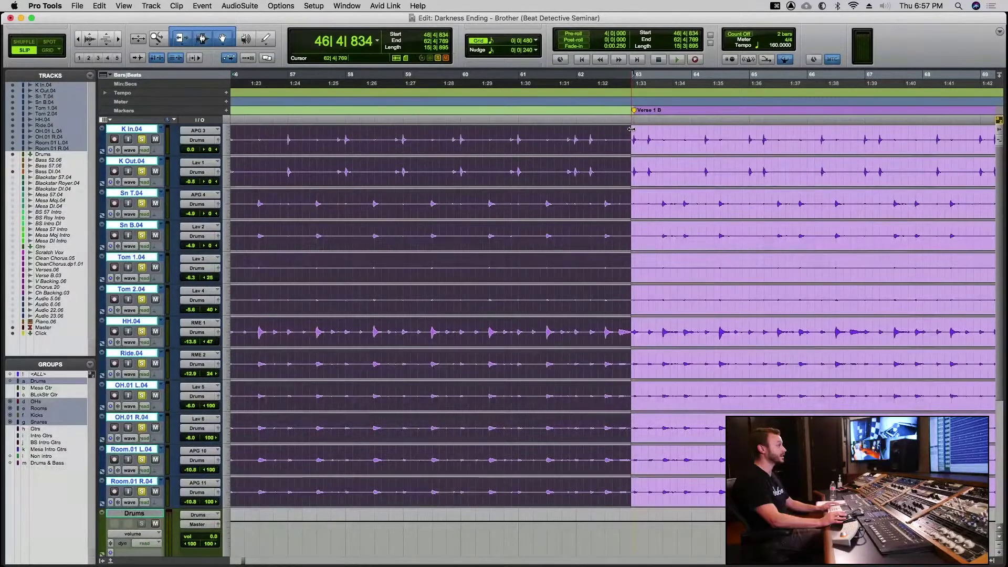
pyautogui.press('r')
pyautogui.hscroll(-6, 556, 164)
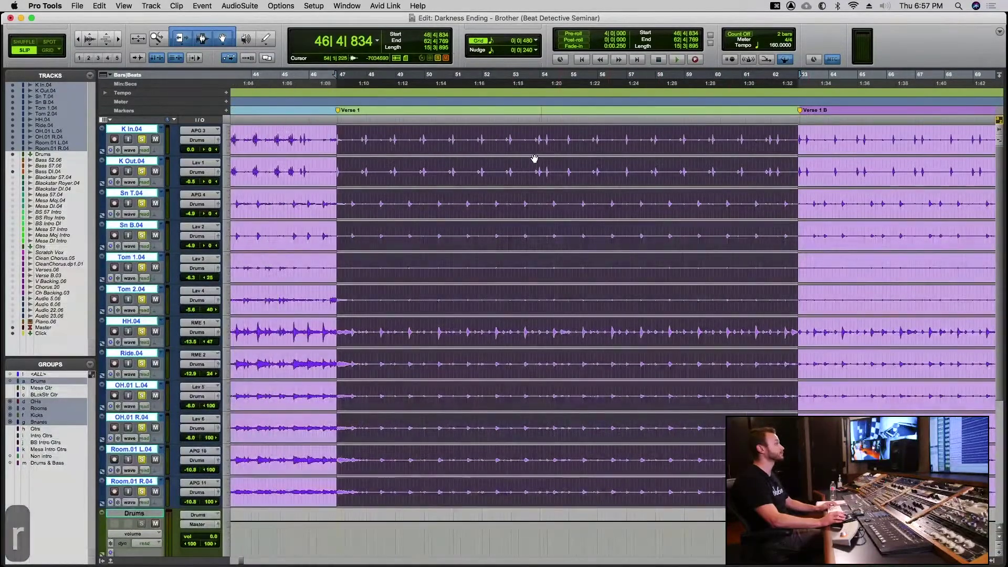
# - Reopen Beat Detective for the new selection and examine the detected triggers against the Verse 1 drum hits, especially the kicks around bar 54
pyautogui.press('super+8')
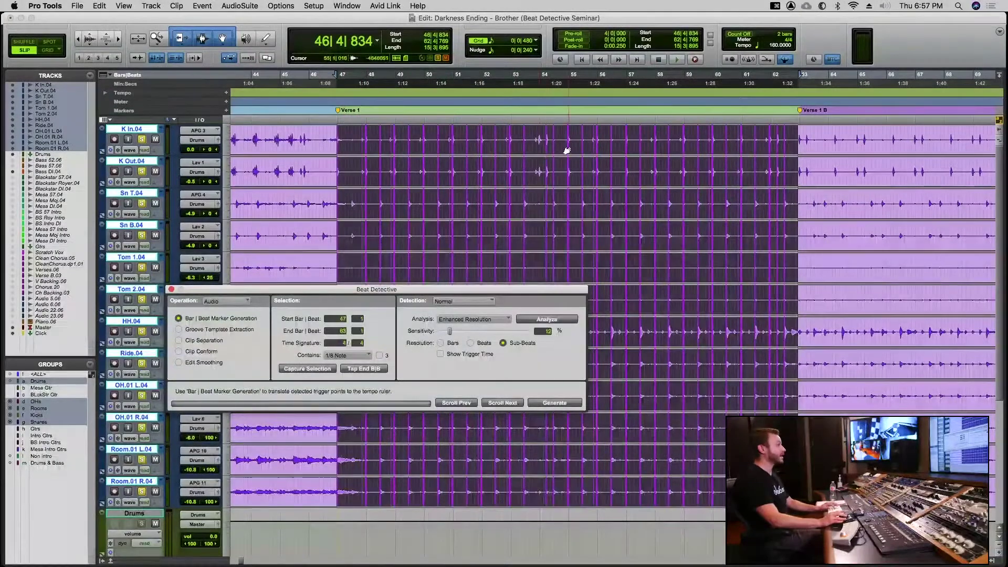
pyautogui.press('t')
pyautogui.hscroll(4, 742, 144)
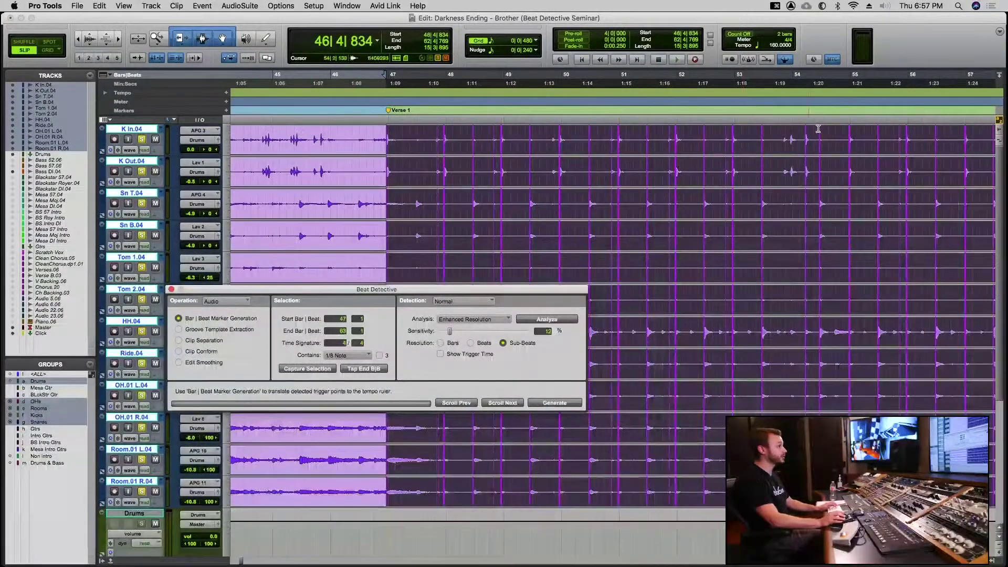
pyautogui.click(782, 143)
pyautogui.press('t')
pyautogui.press('t')
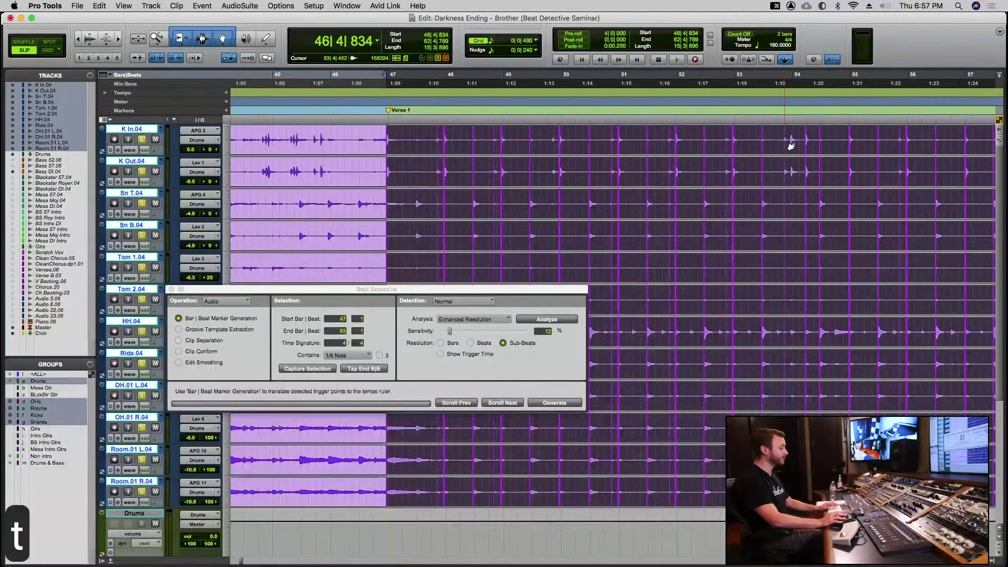
pyautogui.press('r')
pyautogui.press('r')
pyautogui.press('r')
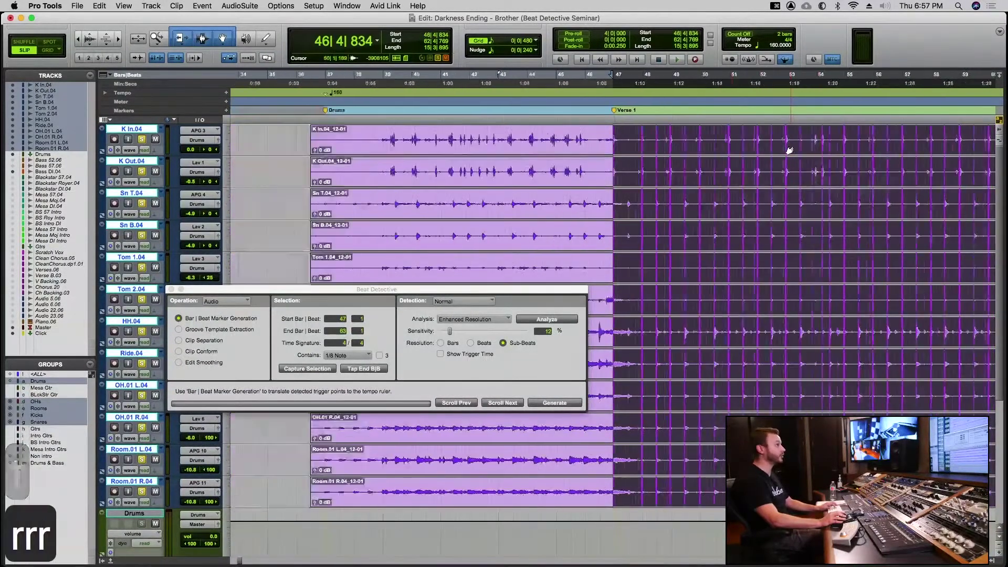
pyautogui.hscroll(5, 789, 151)
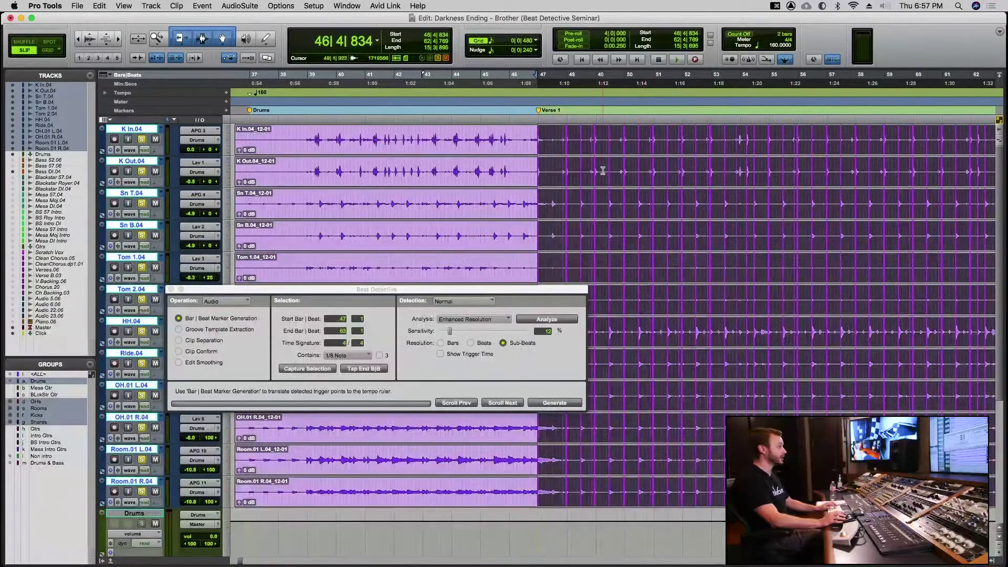
# - Add a missing beat trigger on the first Verse 1 snare hit in bar 47, aligned with its transient, and check the triggers through bar 52
pyautogui.press('t')
pyautogui.press('t')
pyautogui.hscroll(1, 630, 168)
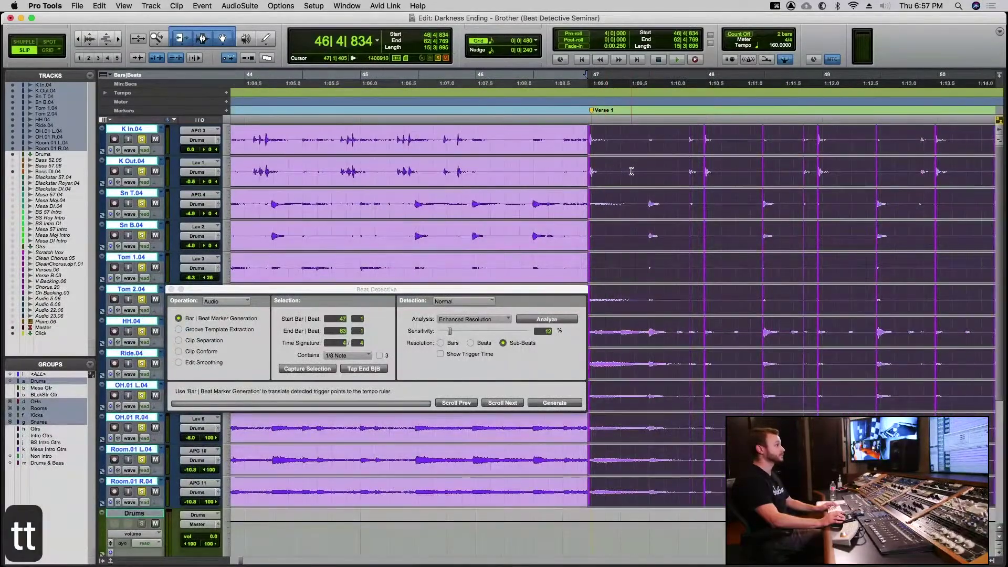
pyautogui.click(650, 207)
pyautogui.moveTo(650, 208); pyautogui.dragTo(648, 212)
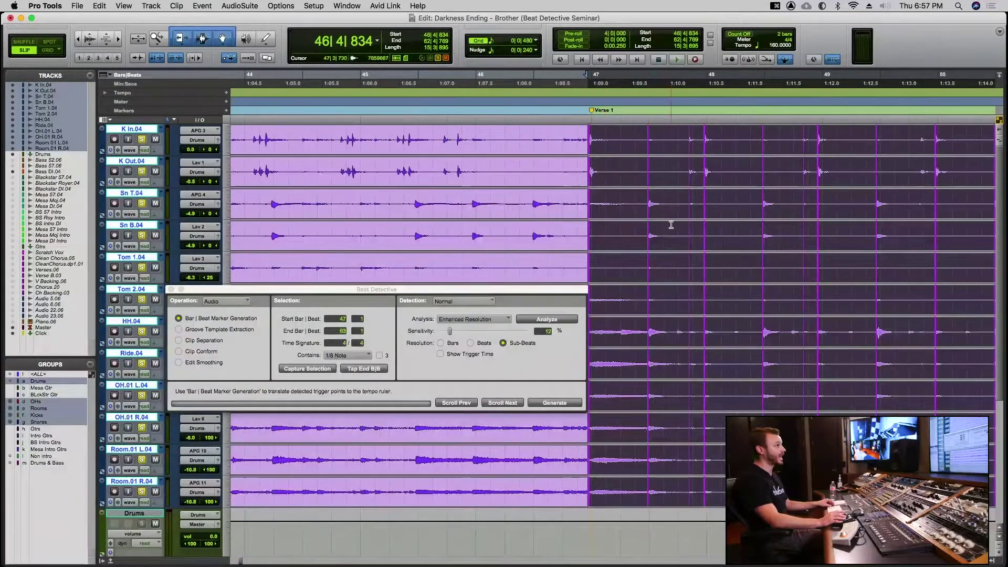
pyautogui.hscroll(5, 670, 225)
pyautogui.hscroll(3, 670, 225)
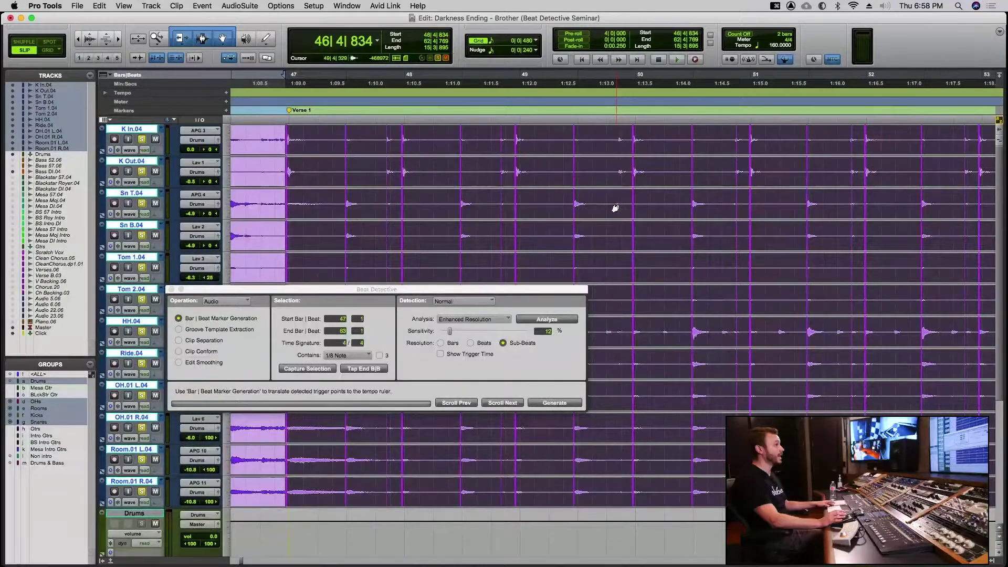
pyautogui.click(616, 148)
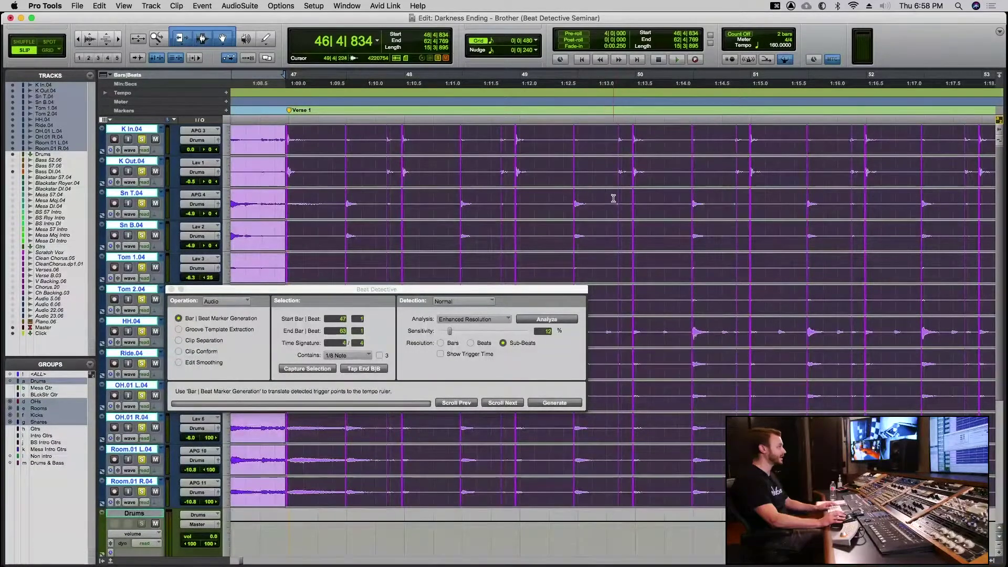
# - Check the detected triggers against the drum hits from bar 50 to the end of Verse 1, with Beat Detective moved aside
pyautogui.hscroll(5, 636, 203)
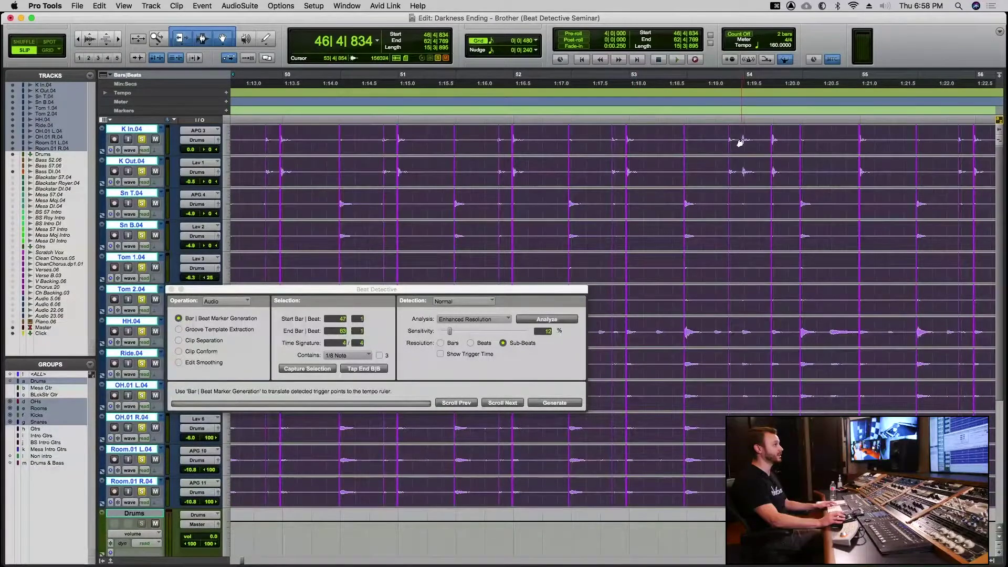
pyautogui.hscroll(3, 743, 152)
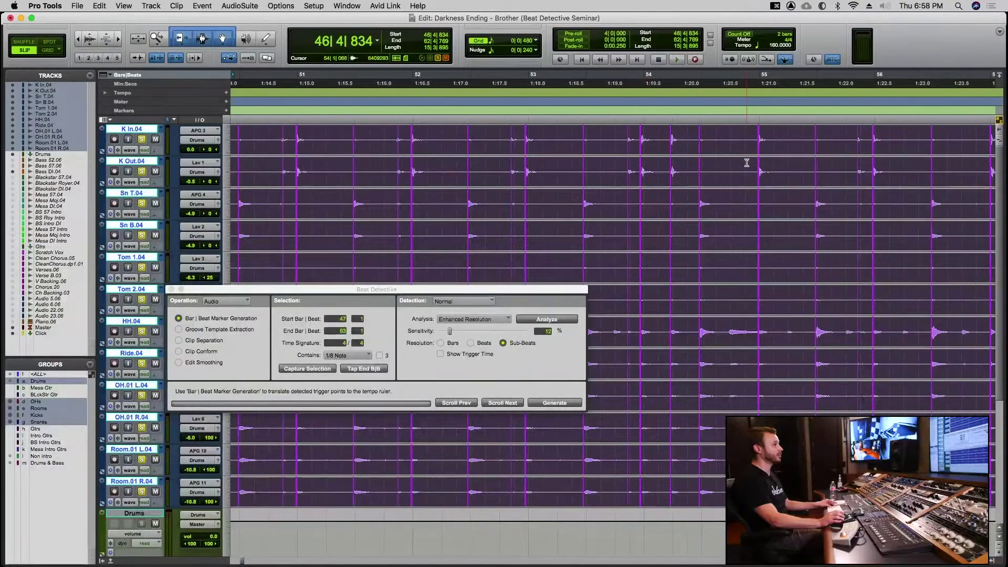
pyautogui.hscroll(4, 746, 163)
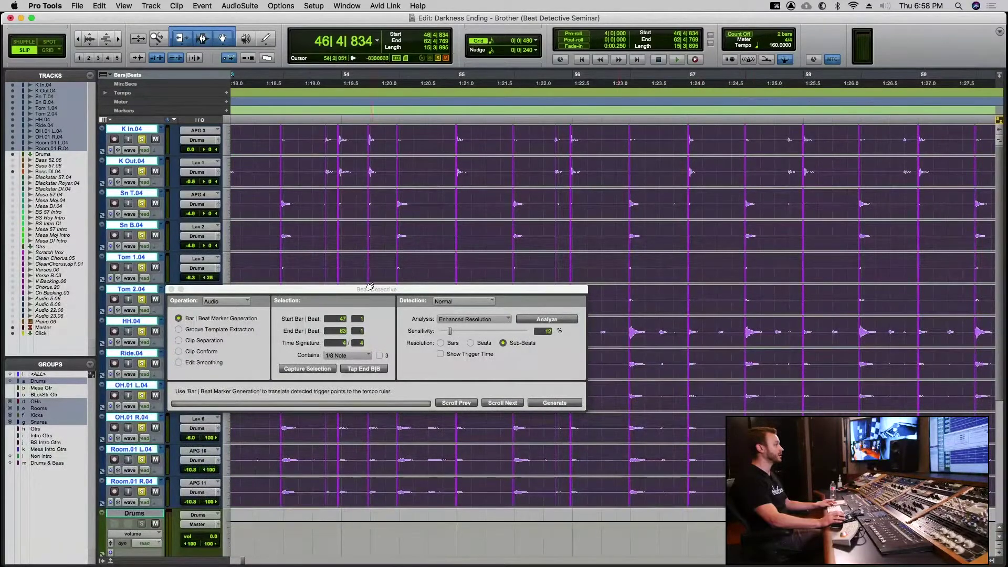
pyautogui.moveTo(345, 292); pyautogui.dragTo(165, 332)
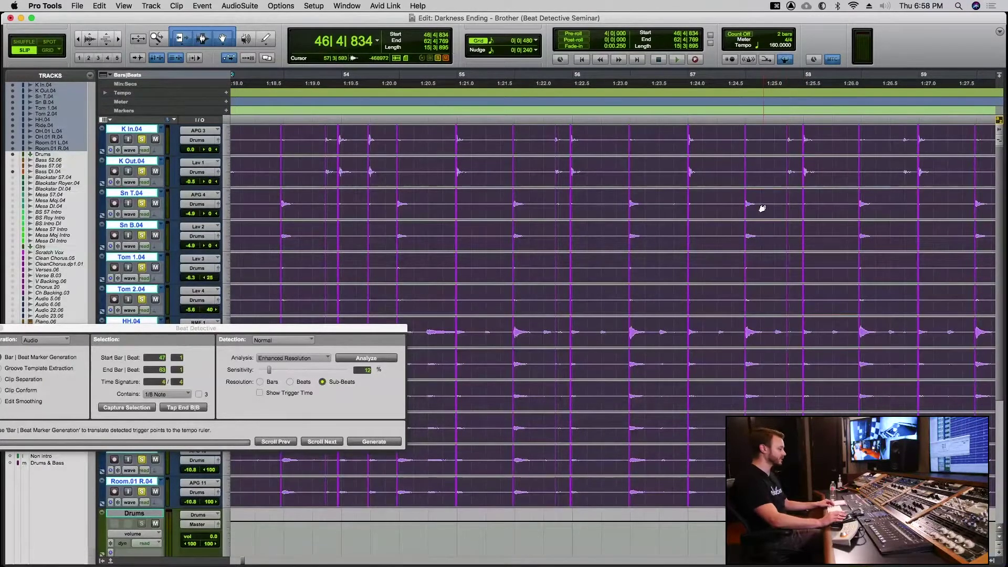
pyautogui.hscroll(5, 762, 209)
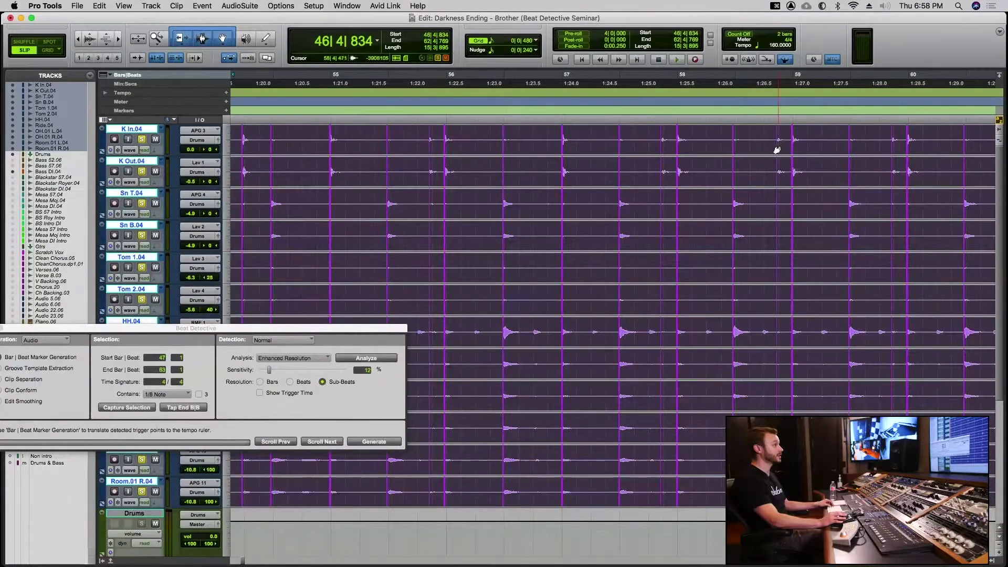
pyautogui.hscroll(15, 777, 150)
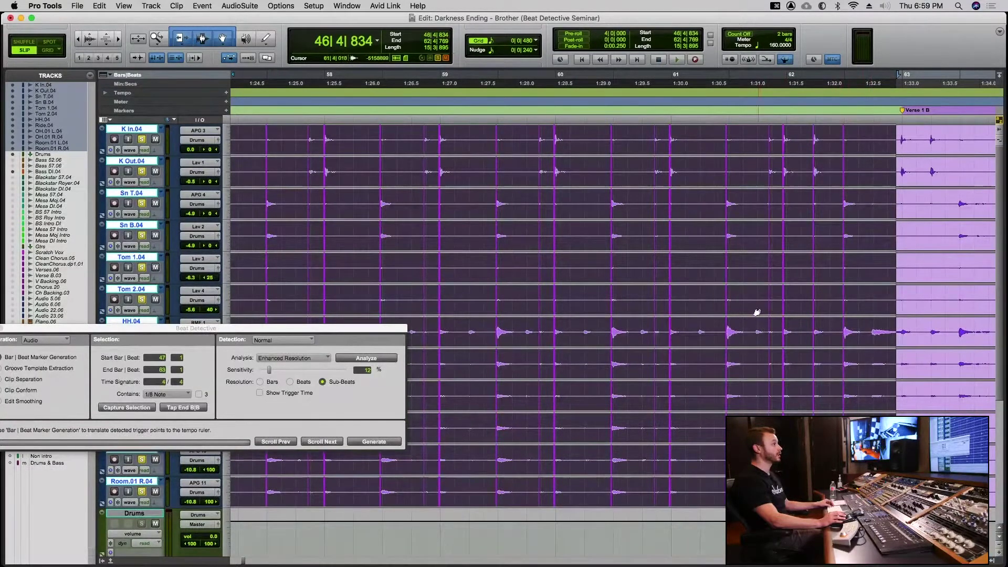
pyautogui.press('r')
pyautogui.press('r')
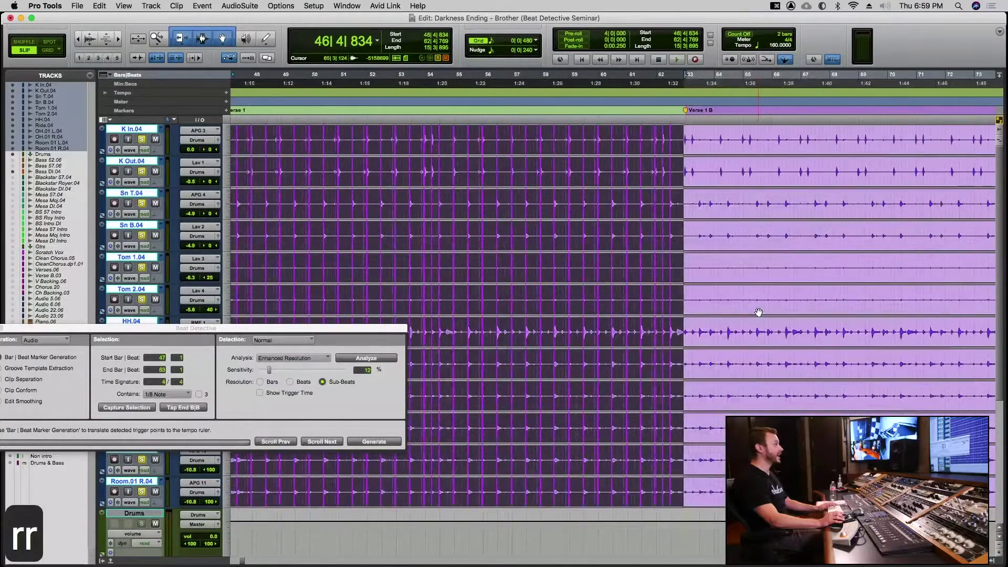
pyautogui.hscroll(-3, 758, 312)
pyautogui.hscroll(-1, 758, 312)
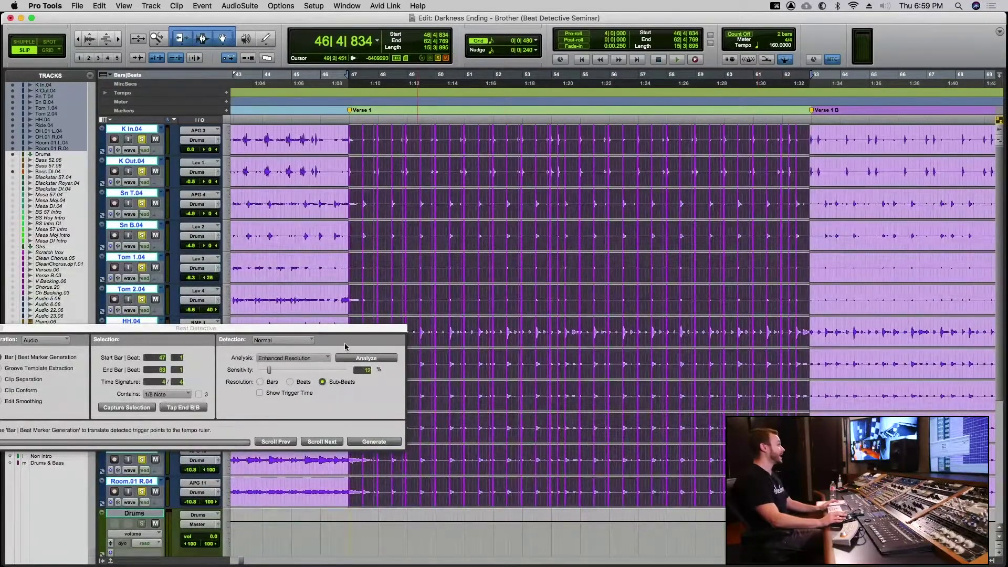
pyautogui.moveTo(331, 331); pyautogui.dragTo(498, 241)
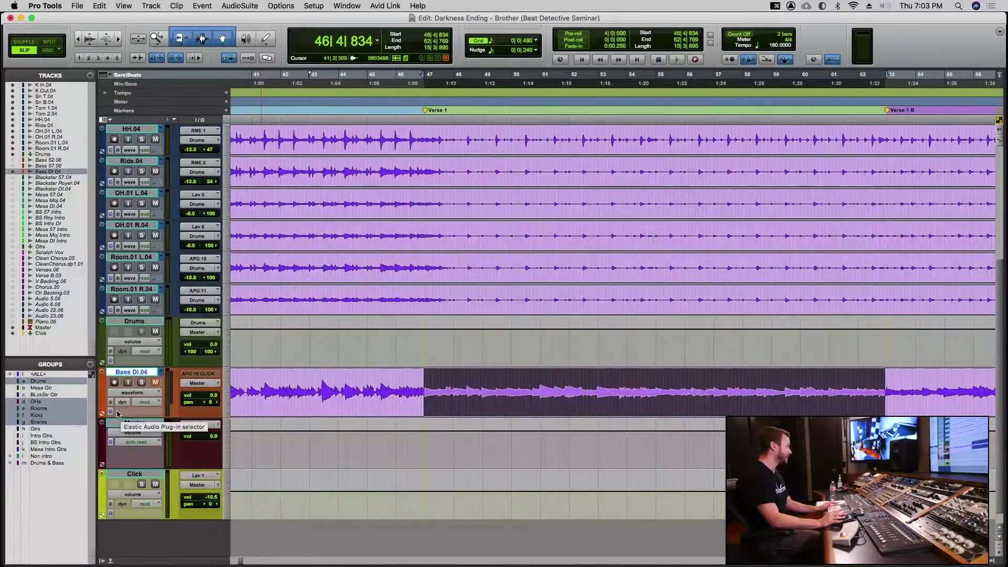
# - Enable Elastic Audio on the Bass DI.04 track using the Monophonic algorithm
pyautogui.click(117, 413)
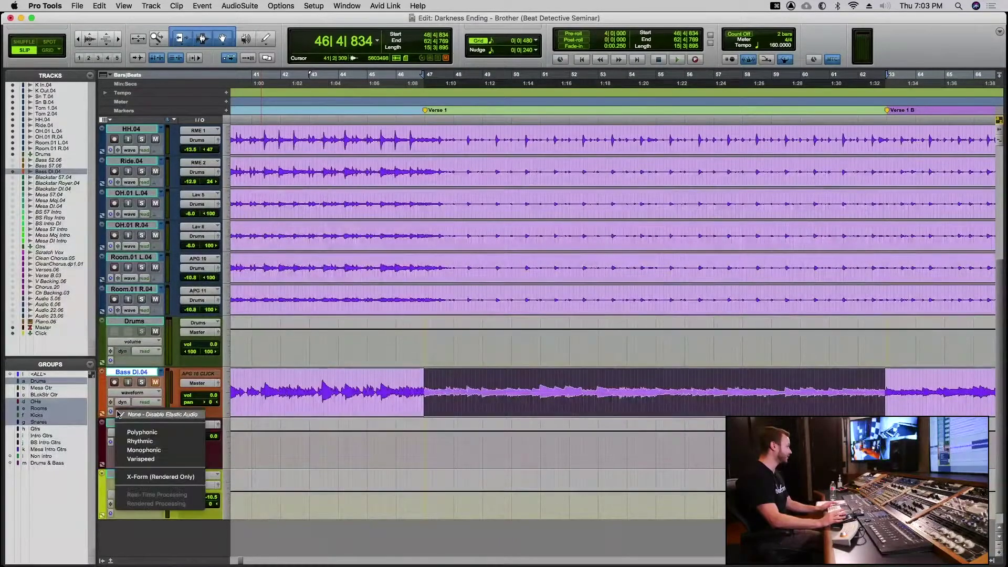
pyautogui.click(145, 450)
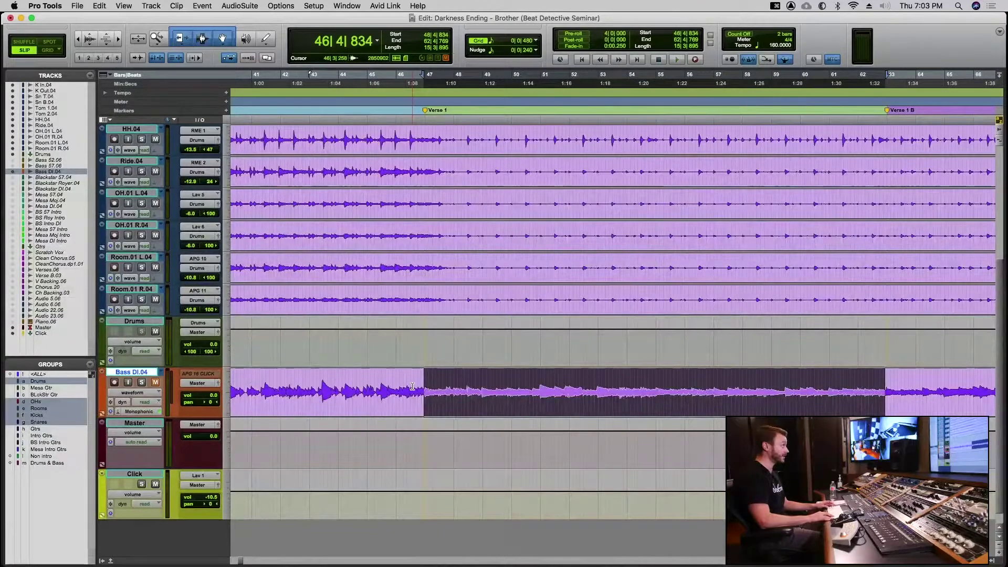
# - Quantize the Elastic Audio events of the Verse 1 bass selection to the Groove Clipboard at 100% timing
pyautogui.hotkey('alt', '0')
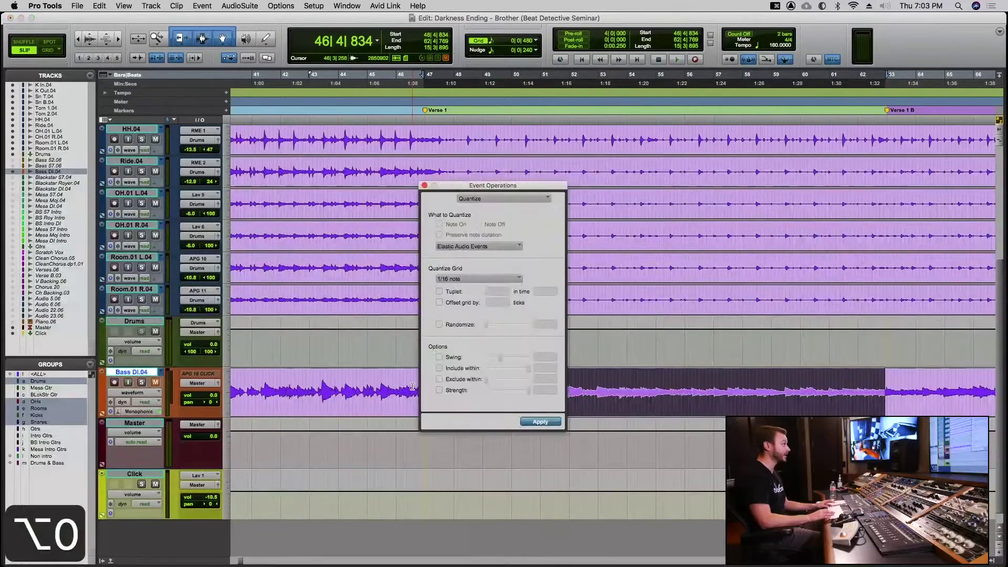
pyautogui.click(201, 7)
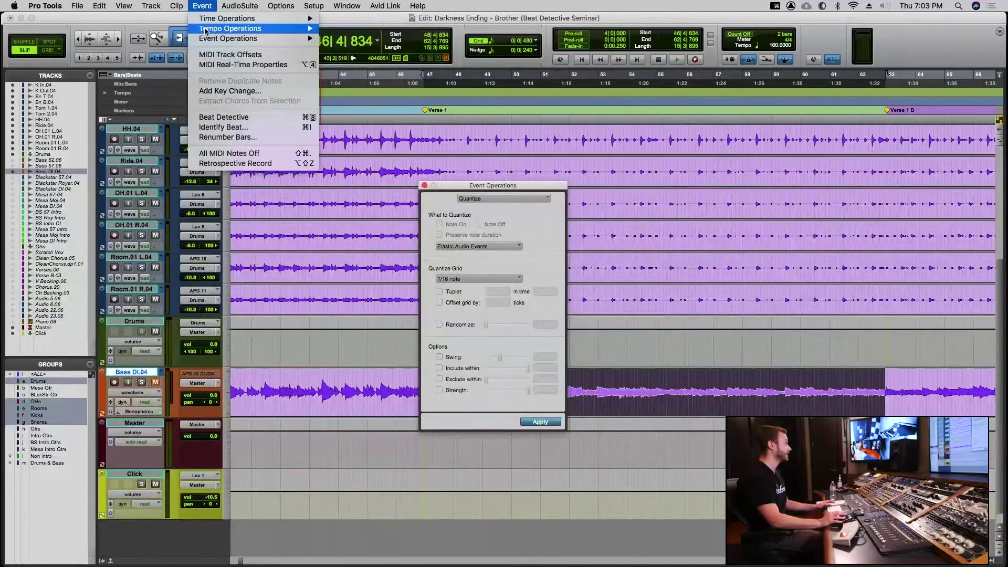
pyautogui.moveTo(205, 29)
pyautogui.moveTo(273, 39)
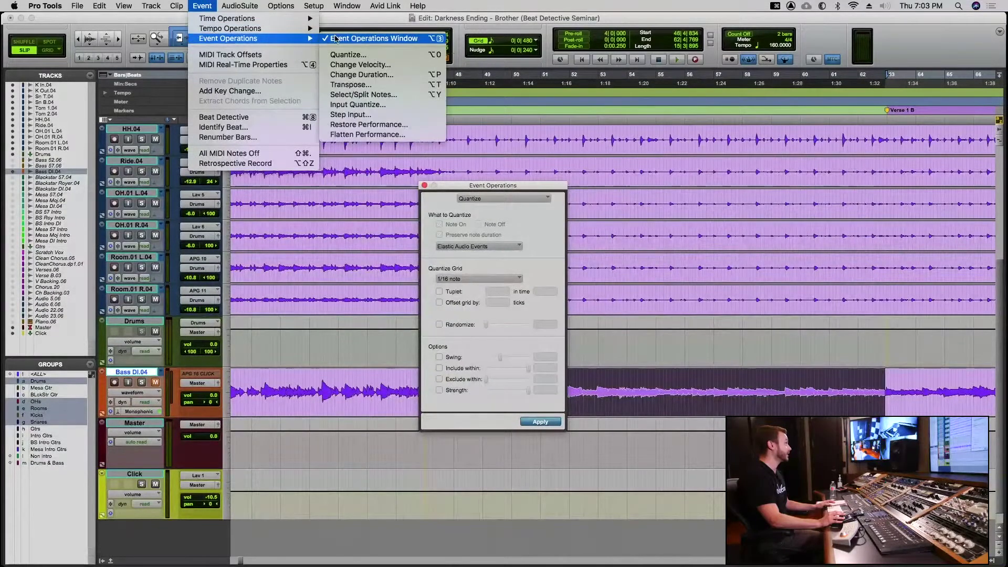
pyautogui.click(205, 6)
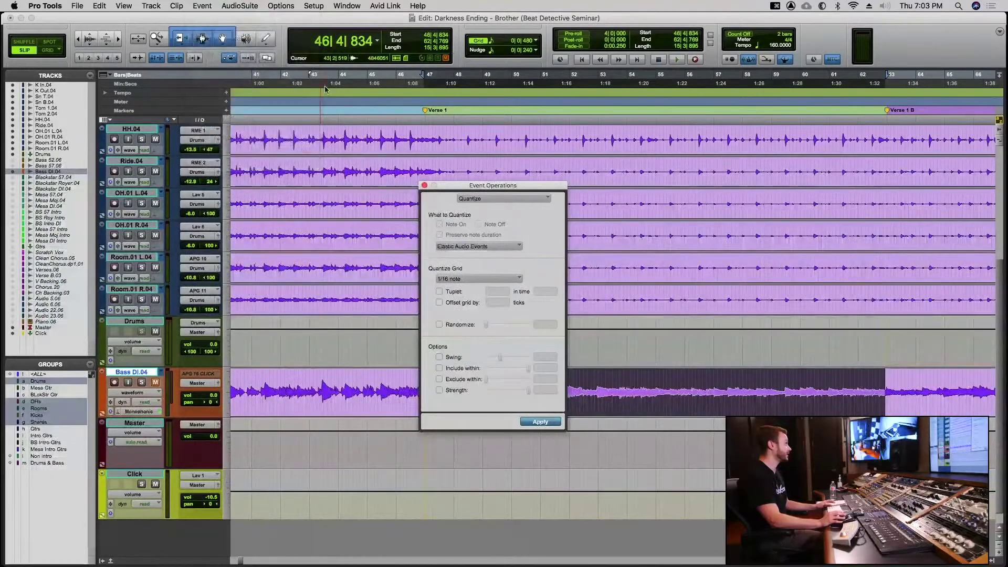
pyautogui.click(507, 282)
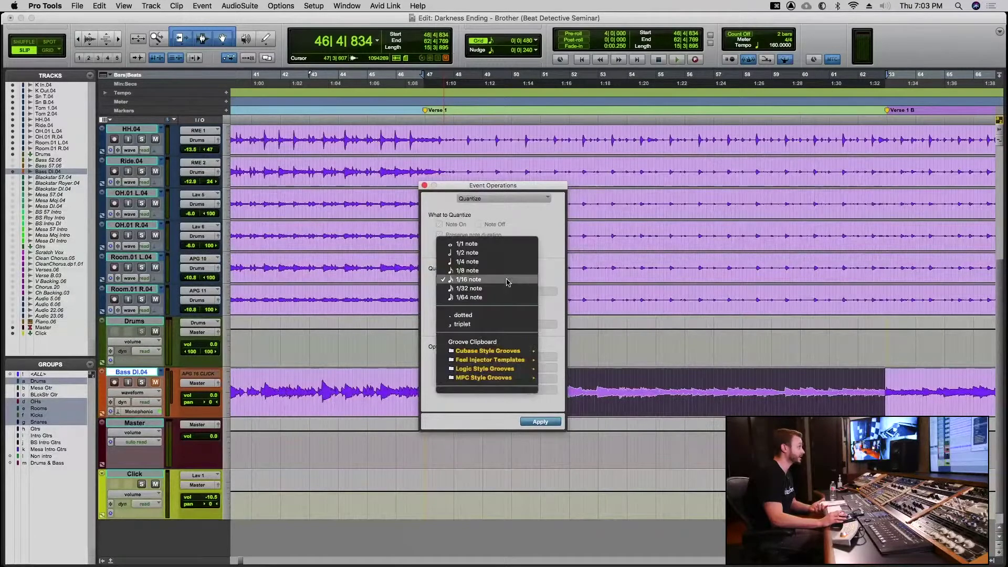
pyautogui.click(497, 342)
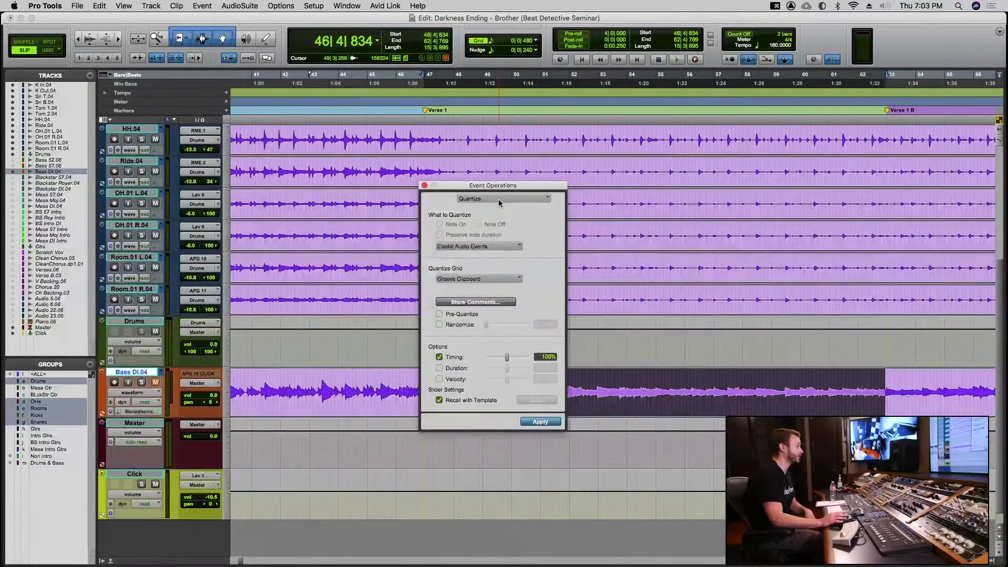
pyautogui.click(548, 423)
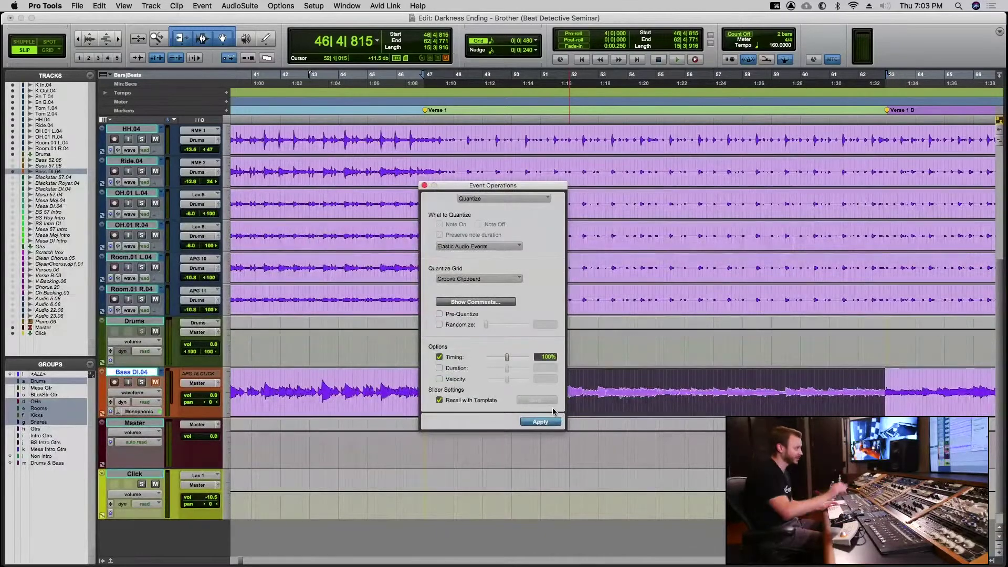
pyautogui.click(423, 186)
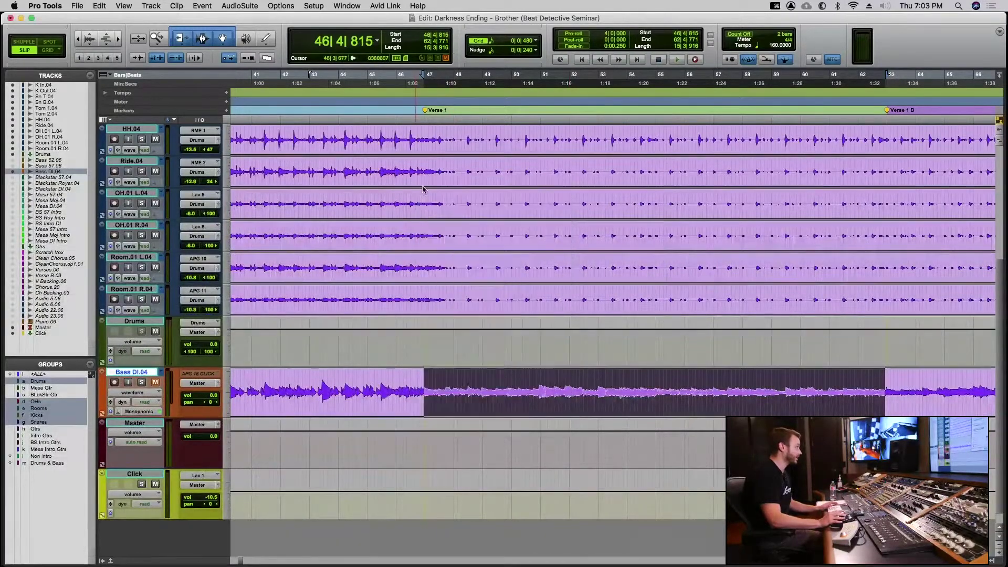
# - Inspect the quantized bass in warp view while playing Verse 1 with the drums, and return the track to waveform view
pyautogui.click(135, 390)
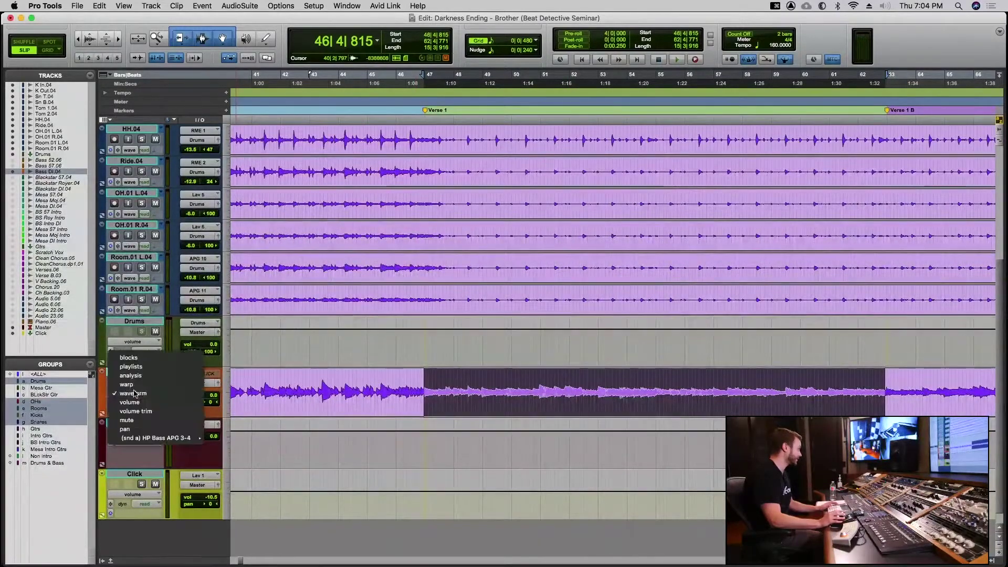
pyautogui.click(132, 389)
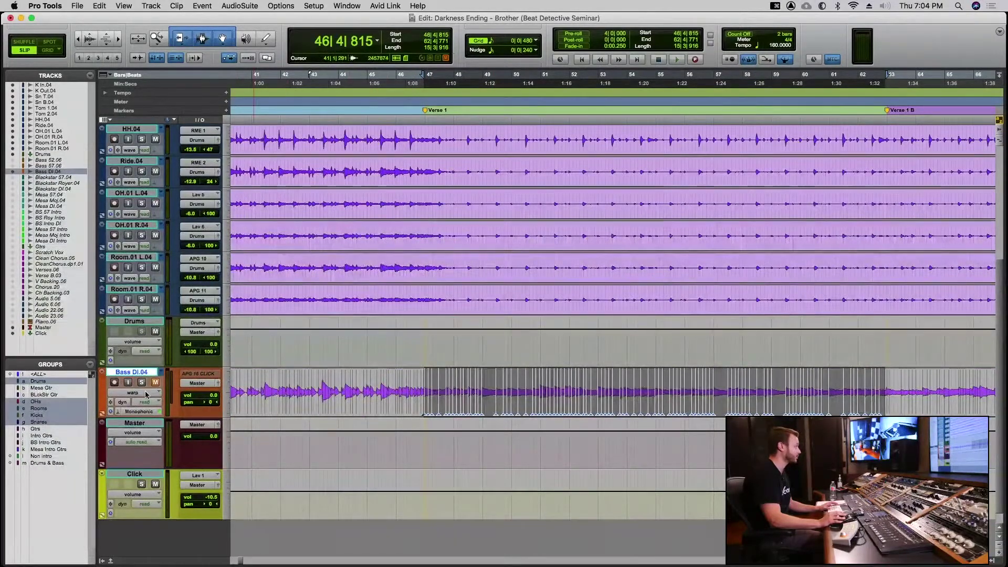
pyautogui.click(141, 382)
pyautogui.press('space')
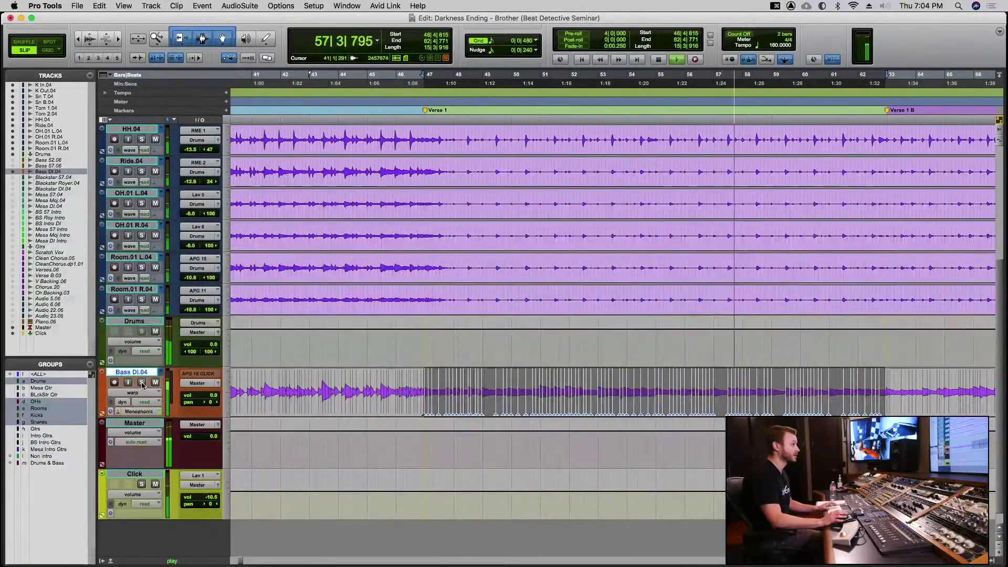
pyautogui.press('space')
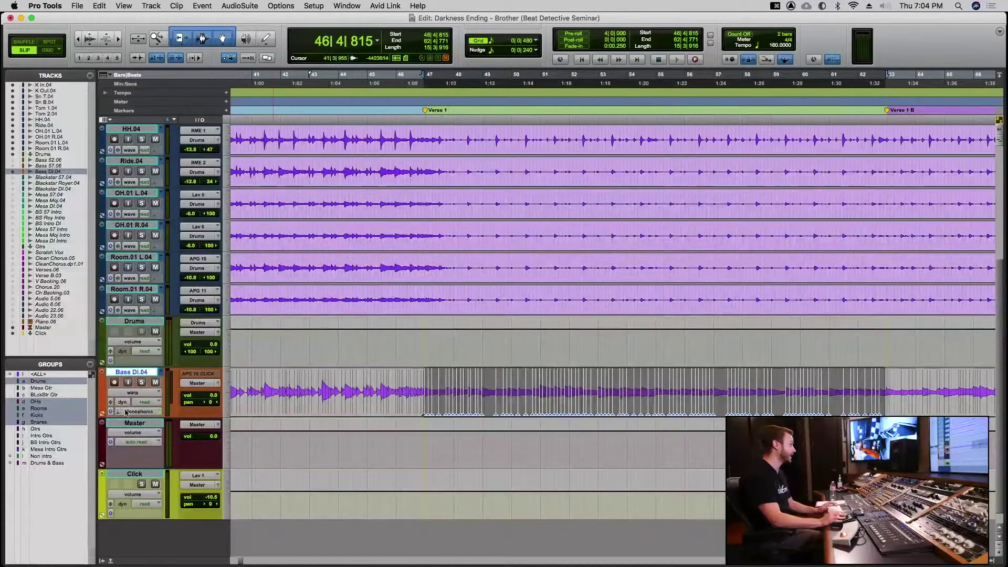
pyautogui.click(131, 393)
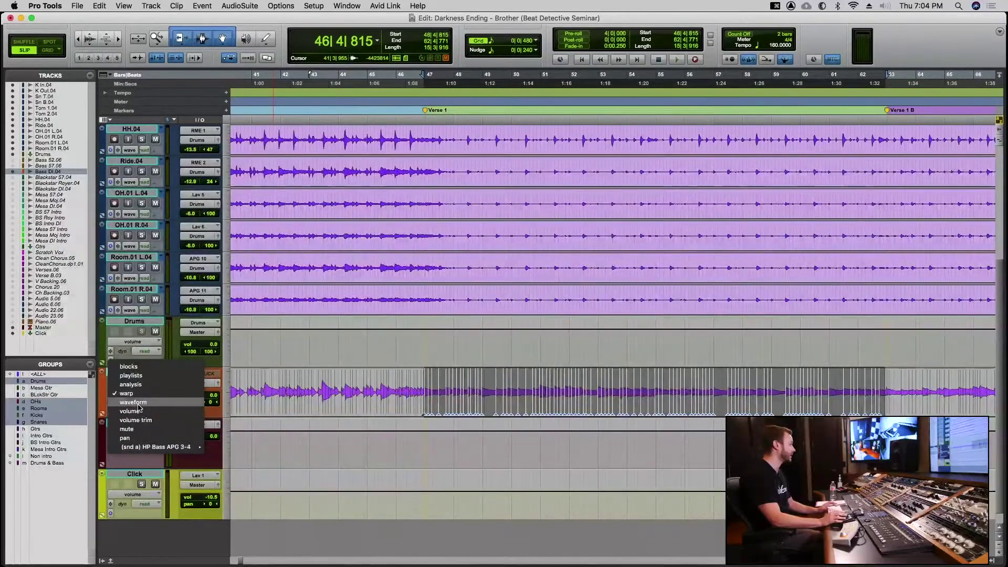
pyautogui.click(133, 403)
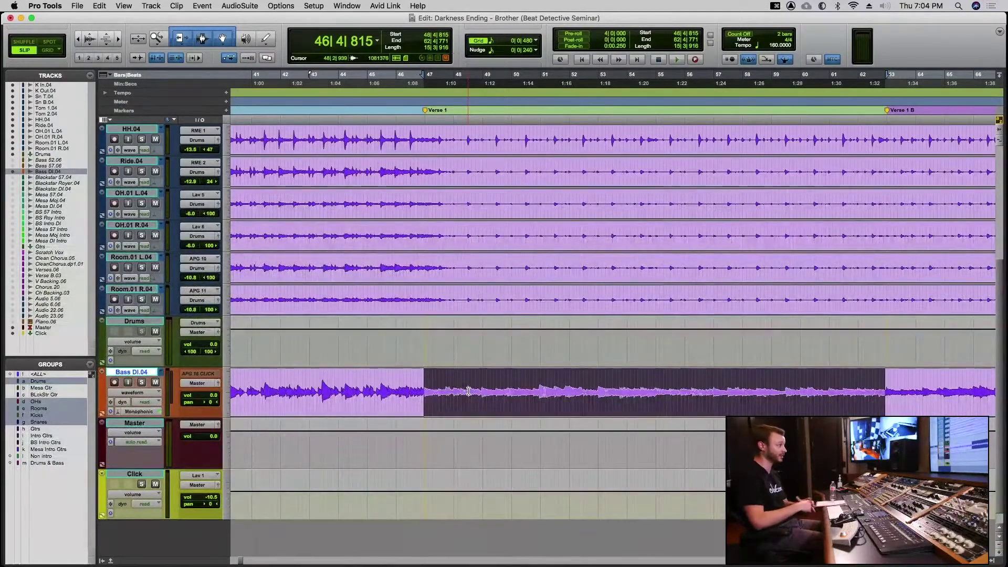
# - Undo the bass quantization and move the Verse 1 selection back up to all the drum tracks
pyautogui.press('super+z')
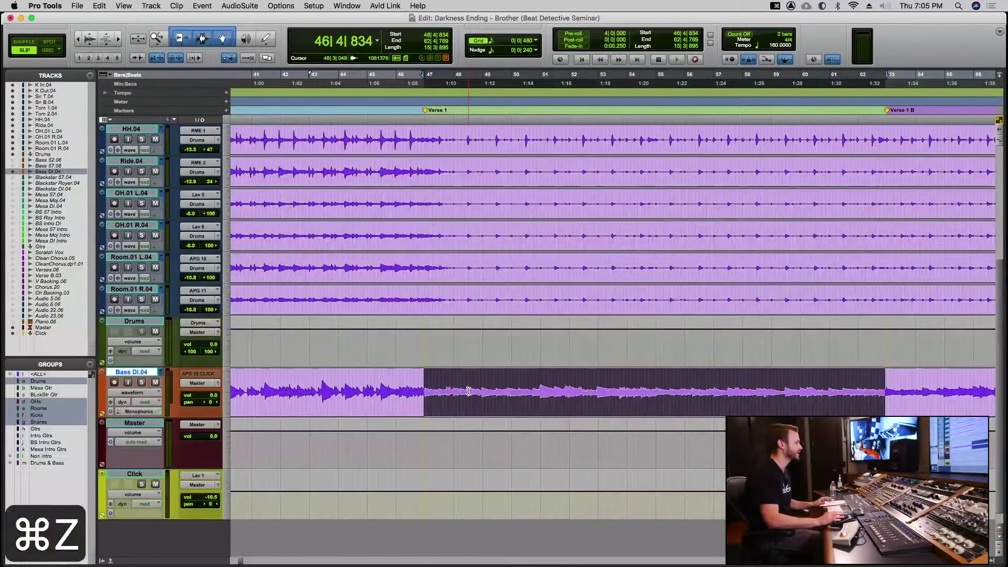
pyautogui.scroll(4, 455, 265)
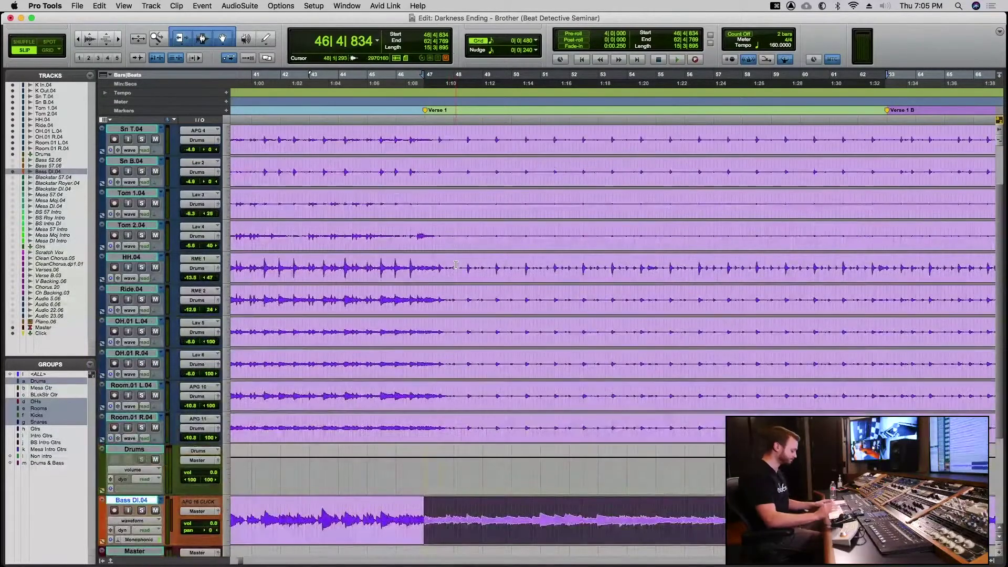
pyautogui.hotkey('ctrl', 'p')
pyautogui.hotkey('ctrl', 'p')
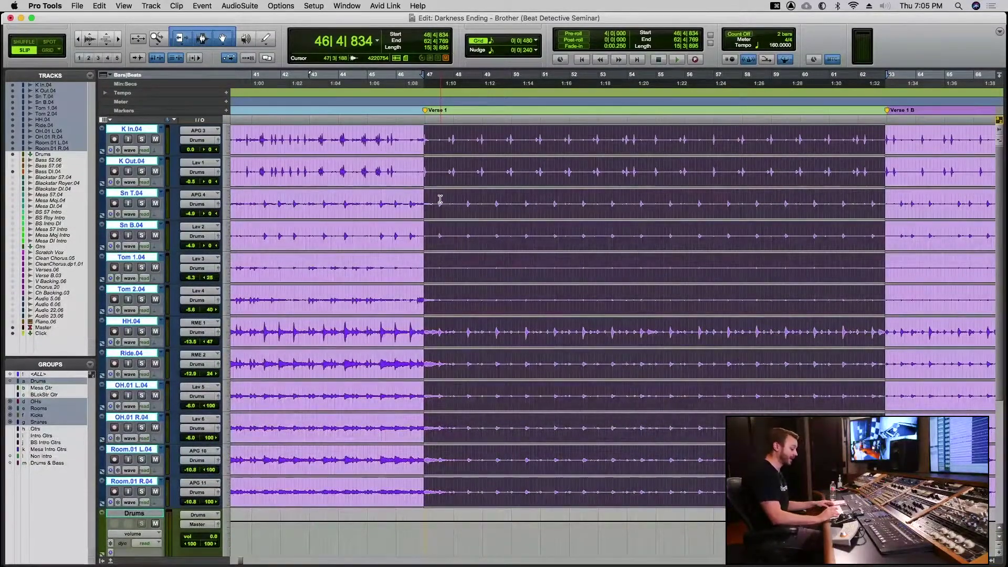
# - Reopen Beat Detective, switch it to Clip Separation and add the missing triggers on the first kick and snare hits of bar 47
pyautogui.press('super+8')
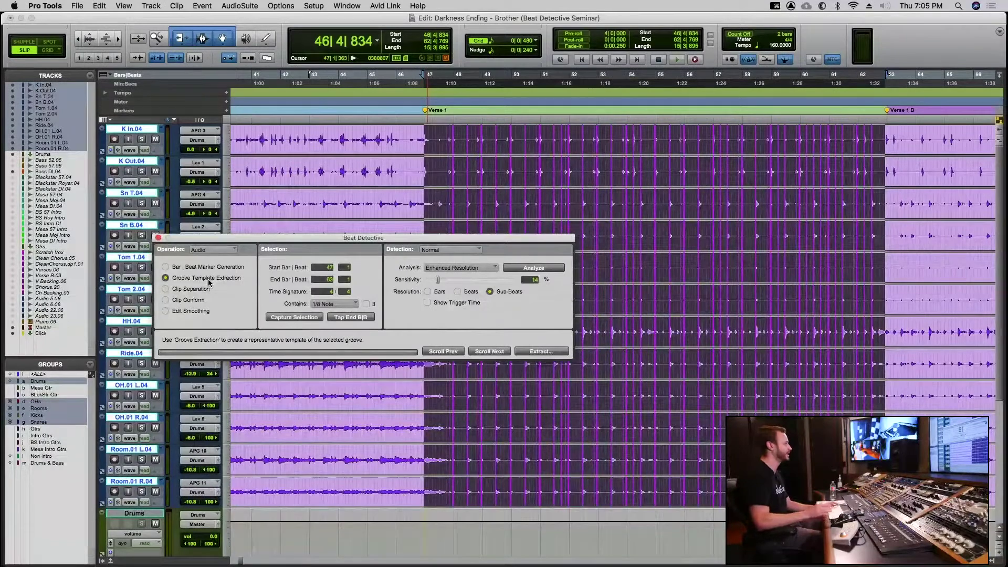
pyautogui.click(165, 290)
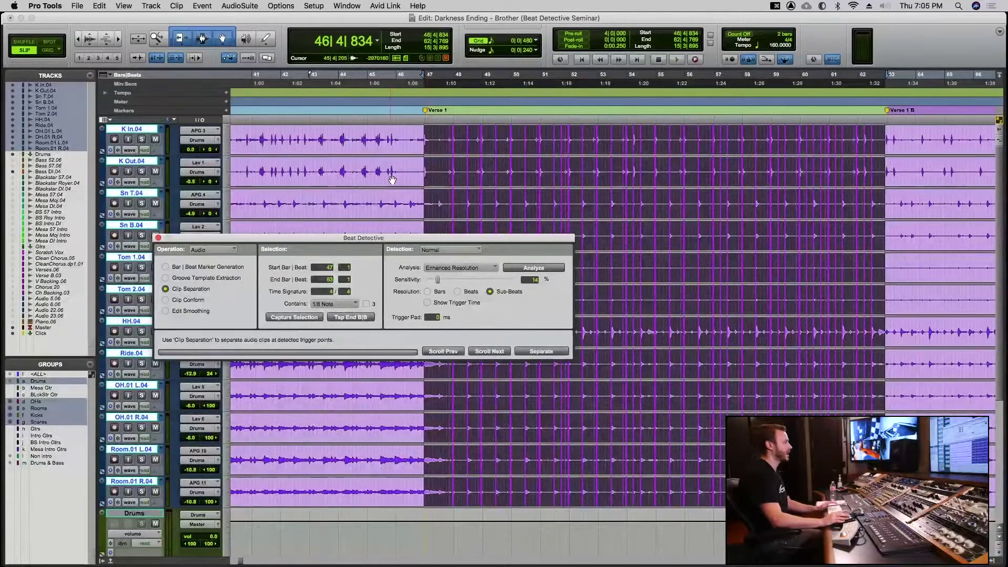
pyautogui.press('super+bracketright')
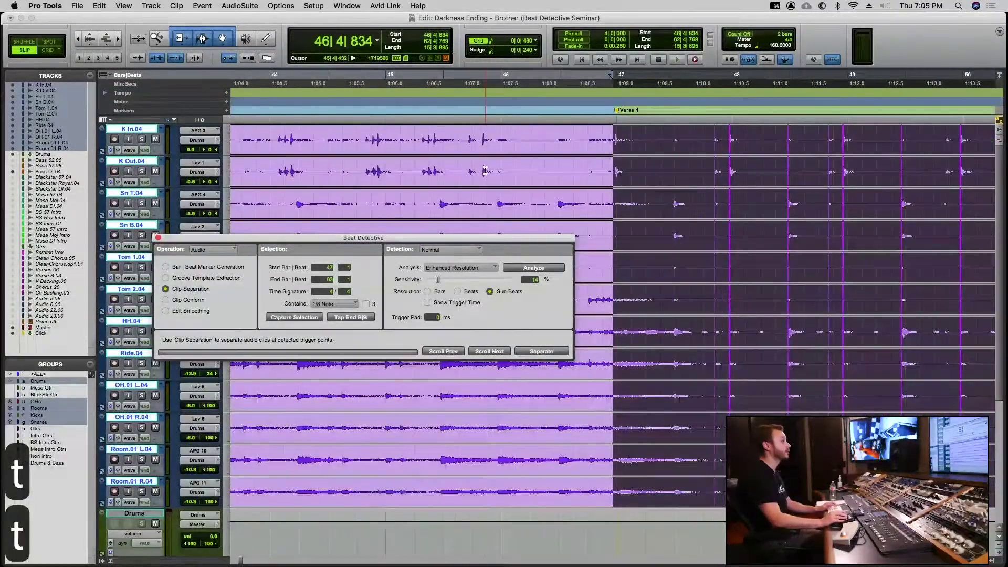
pyautogui.press('super+bracketright')
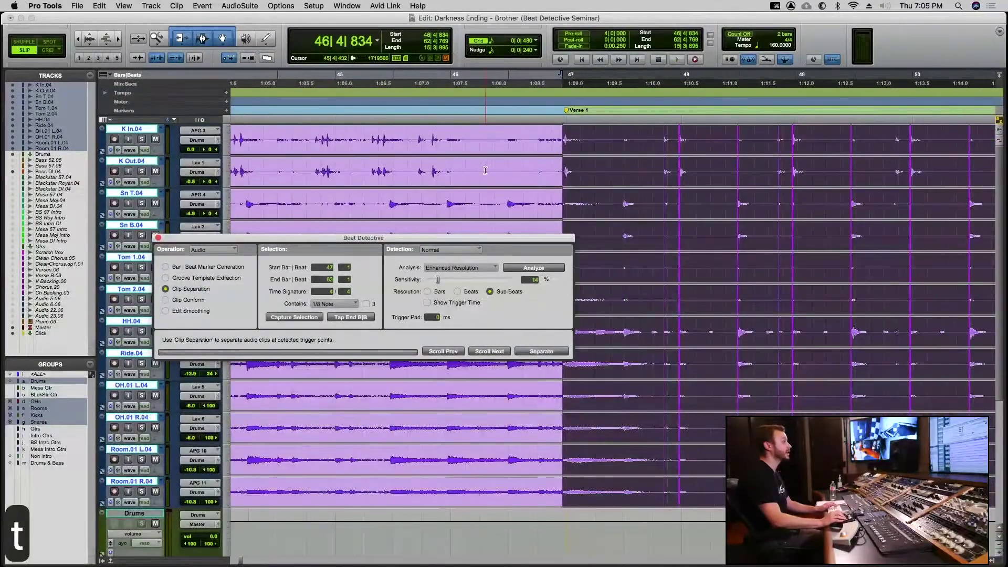
pyautogui.click(564, 145)
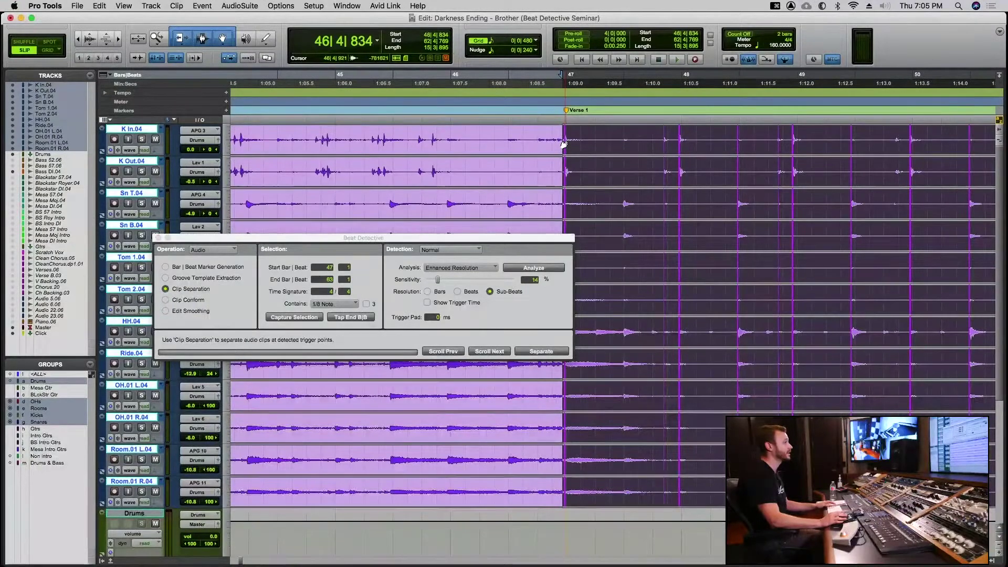
pyautogui.click(622, 206)
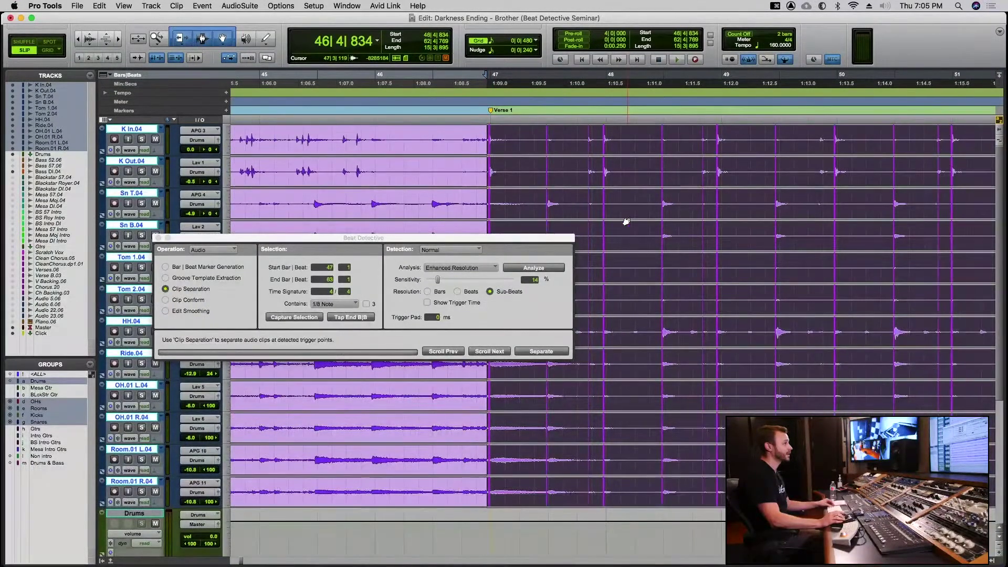
pyautogui.hscroll(3, 626, 221)
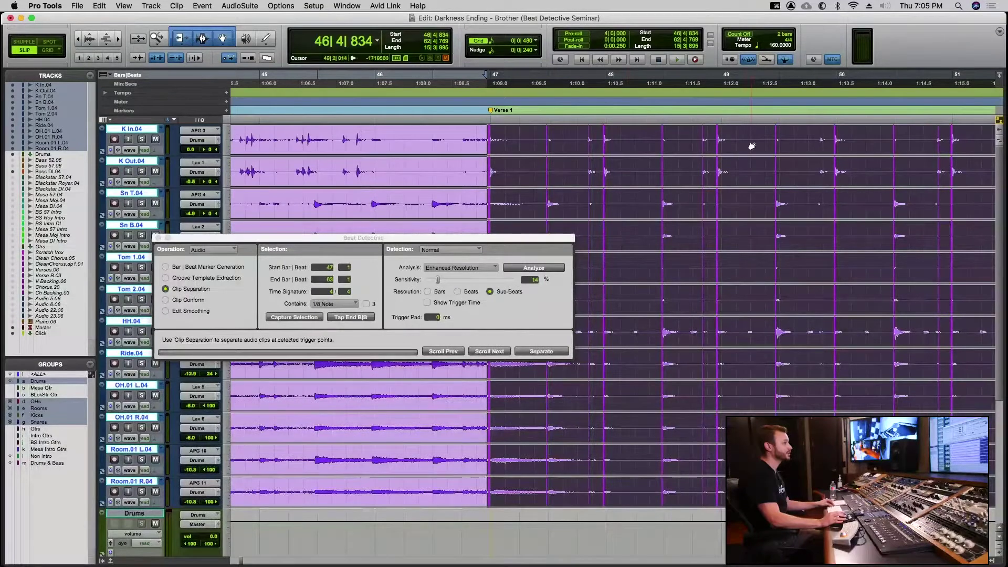
# - Check the detected triggers across Verse 1 up to bar 63 and add the missing trigger on the open hi-hat hit late in bar 62
pyautogui.click(819, 179)
pyautogui.hscroll(5, 818, 180)
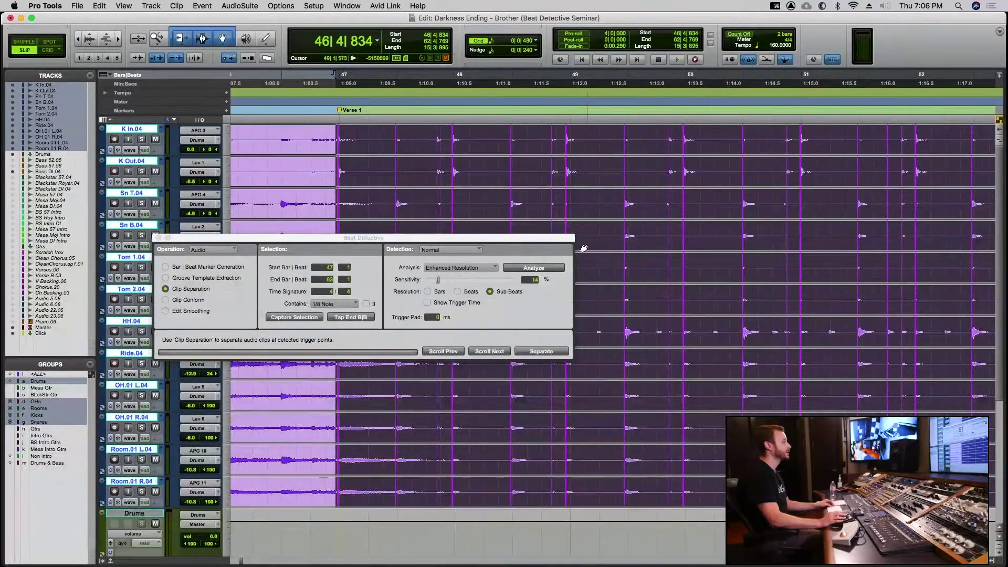
pyautogui.moveTo(565, 244); pyautogui.dragTo(561, 396)
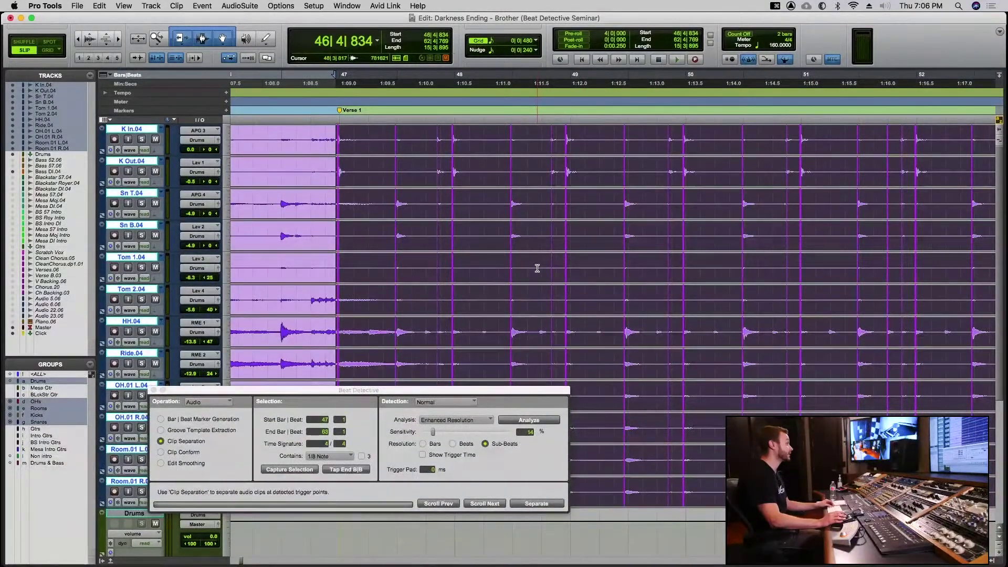
pyautogui.hscroll(3, 537, 268)
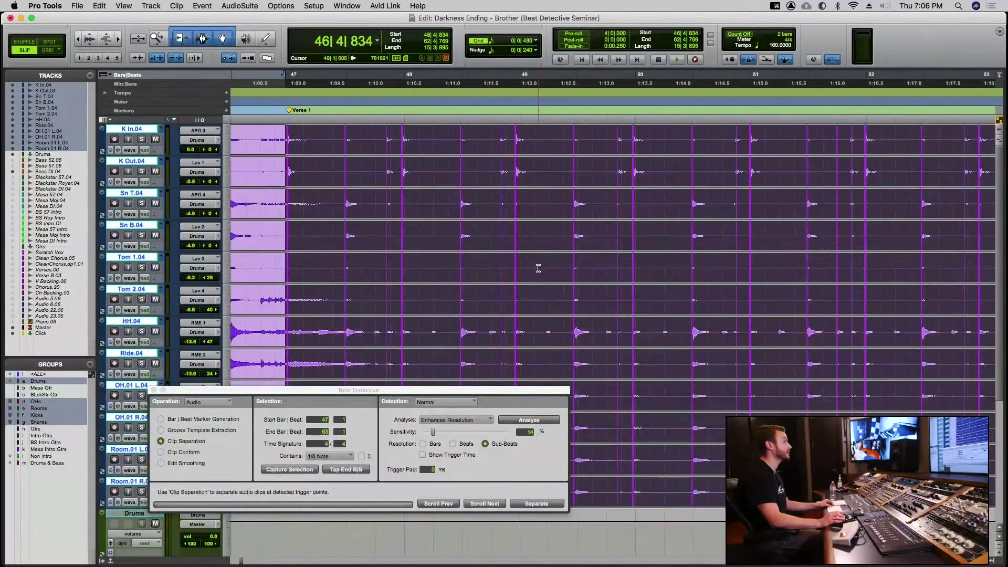
pyautogui.hscroll(3, 538, 268)
pyautogui.hscroll(12, 538, 268)
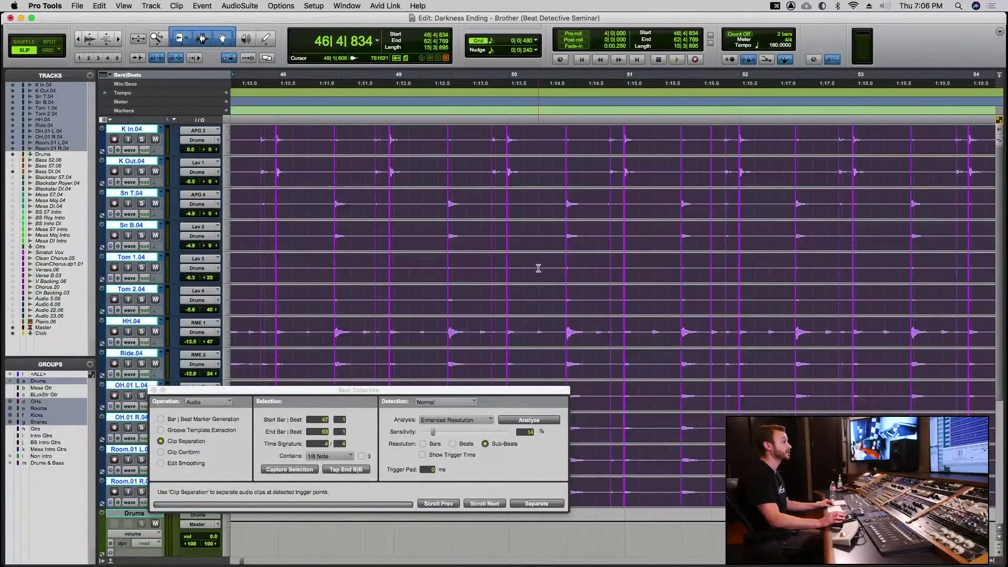
pyautogui.hscroll(13, 538, 268)
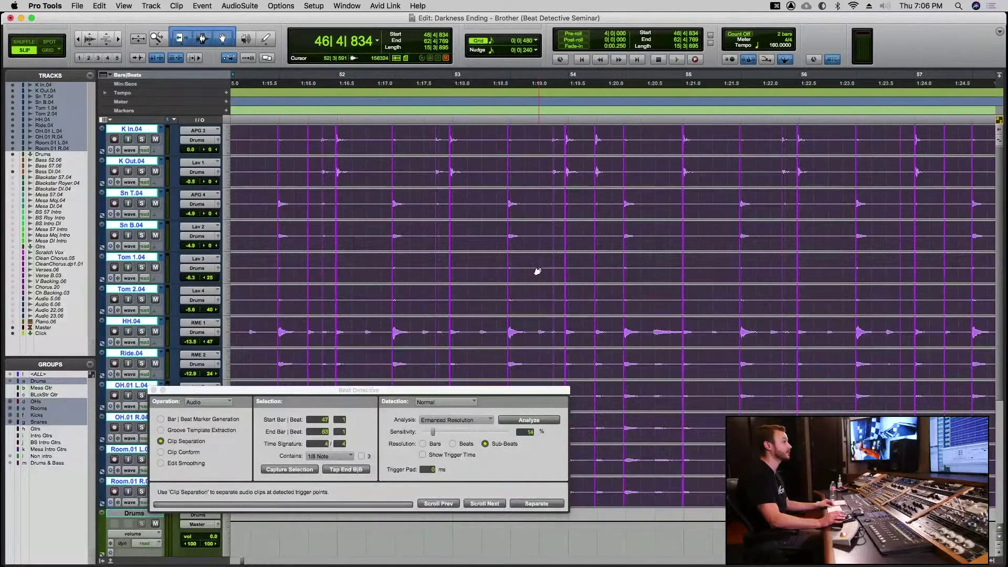
pyautogui.hscroll(9, 539, 271)
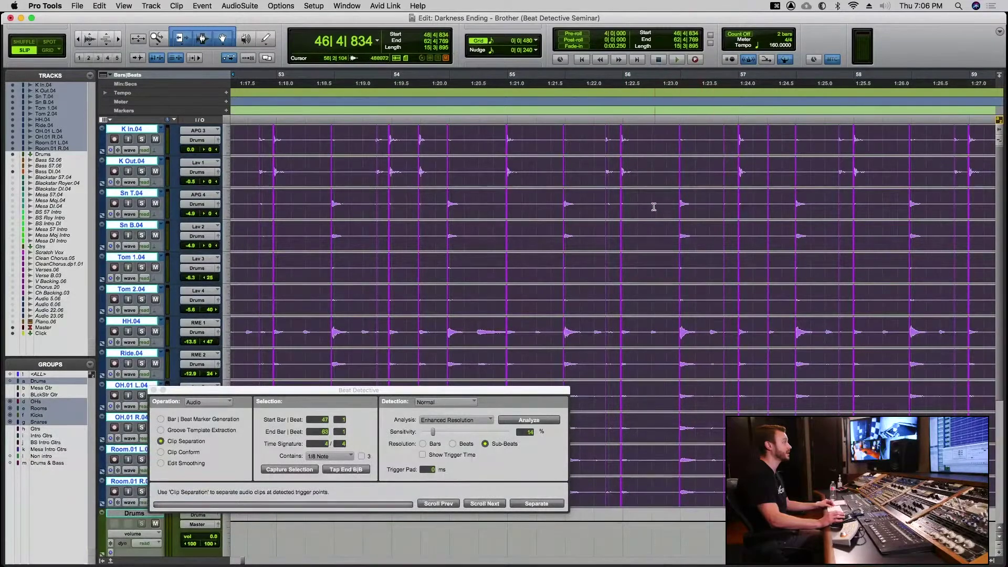
pyautogui.hscroll(3, 702, 211)
pyautogui.hscroll(15, 703, 211)
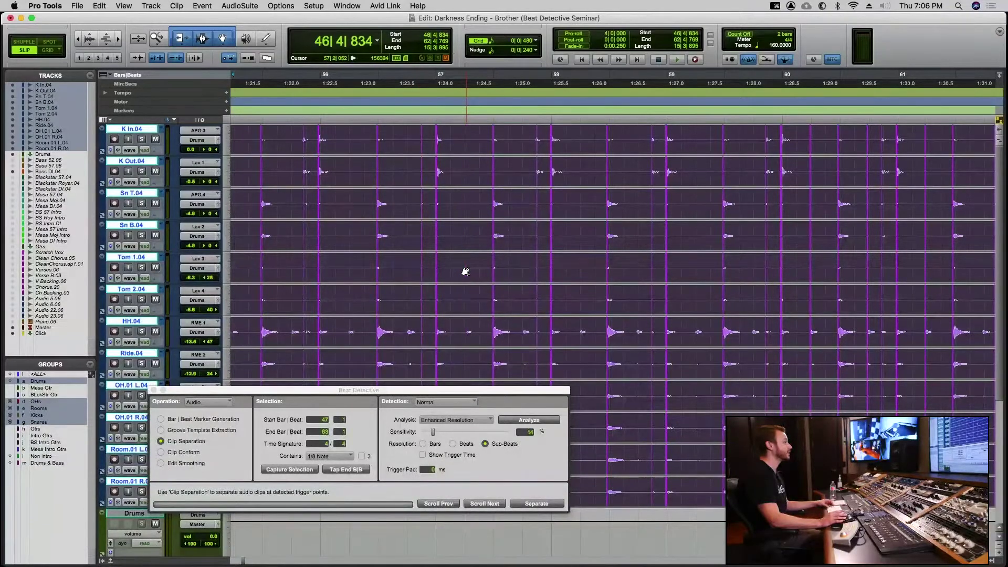
pyautogui.hscroll(5, 524, 271)
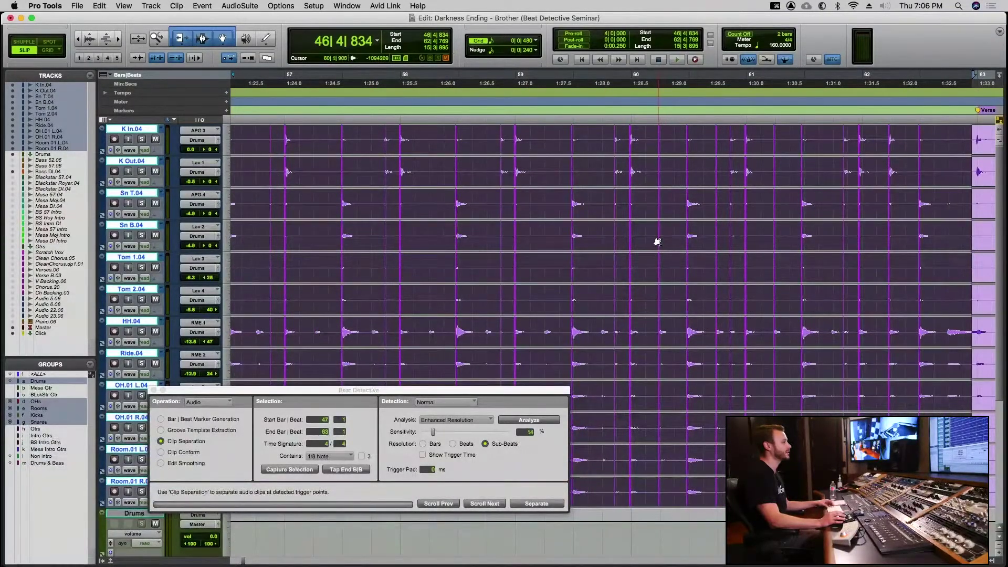
pyautogui.hscroll(2, 658, 242)
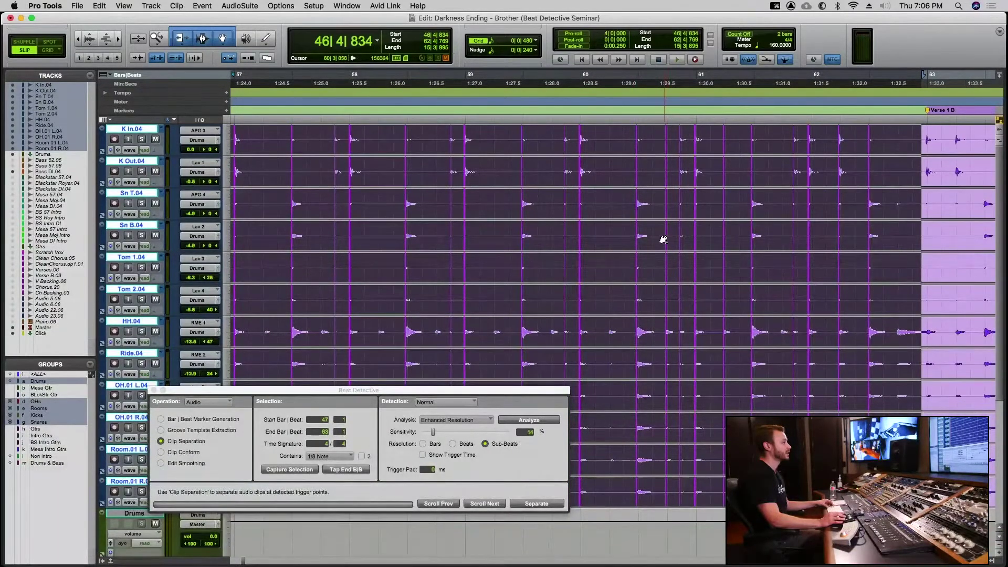
pyautogui.hscroll(3, 663, 239)
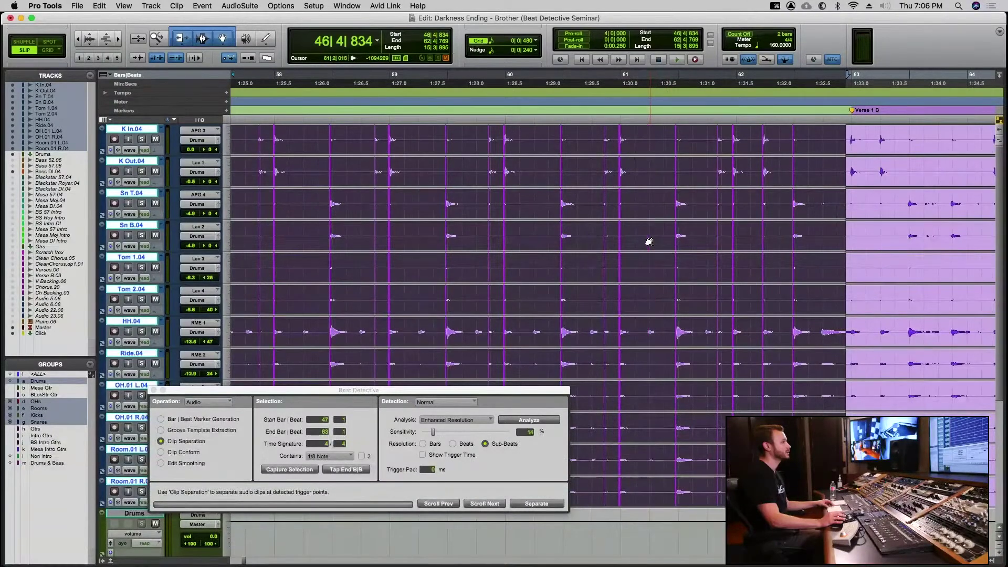
pyautogui.hscroll(2, 650, 241)
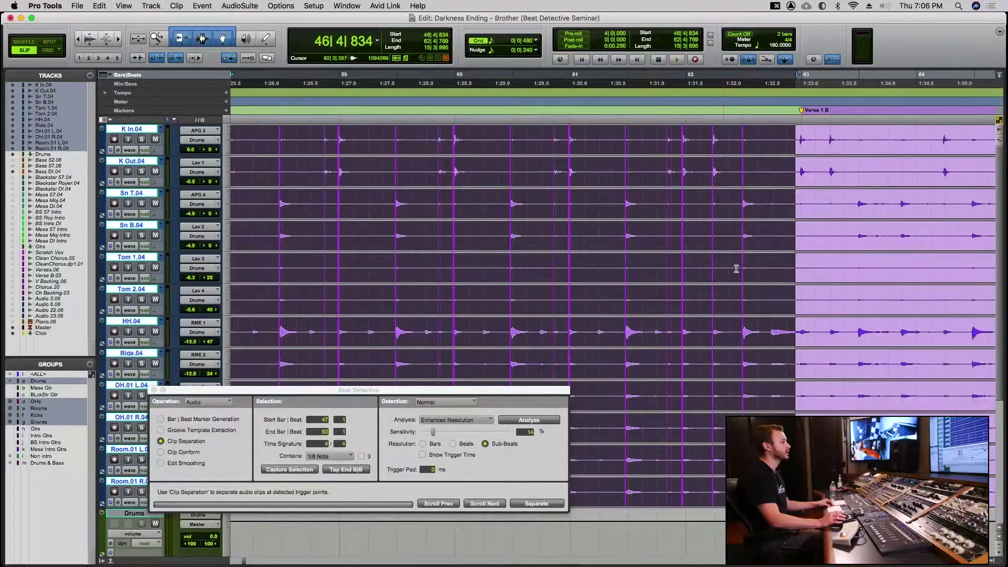
pyautogui.click(771, 332)
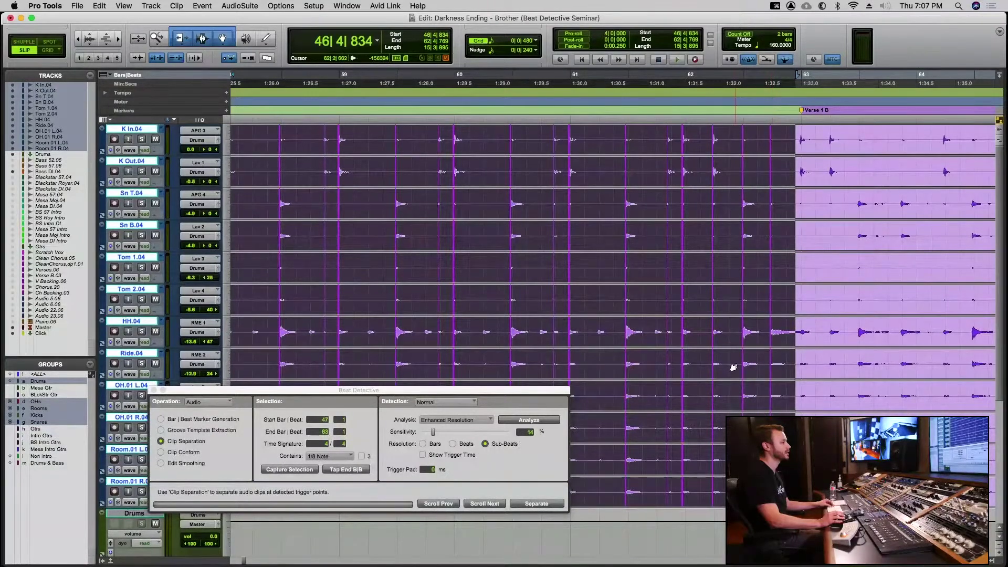
# - Separate the Verse 1 selection into clips at the trigger points on all drum tracks
pyautogui.press('r')
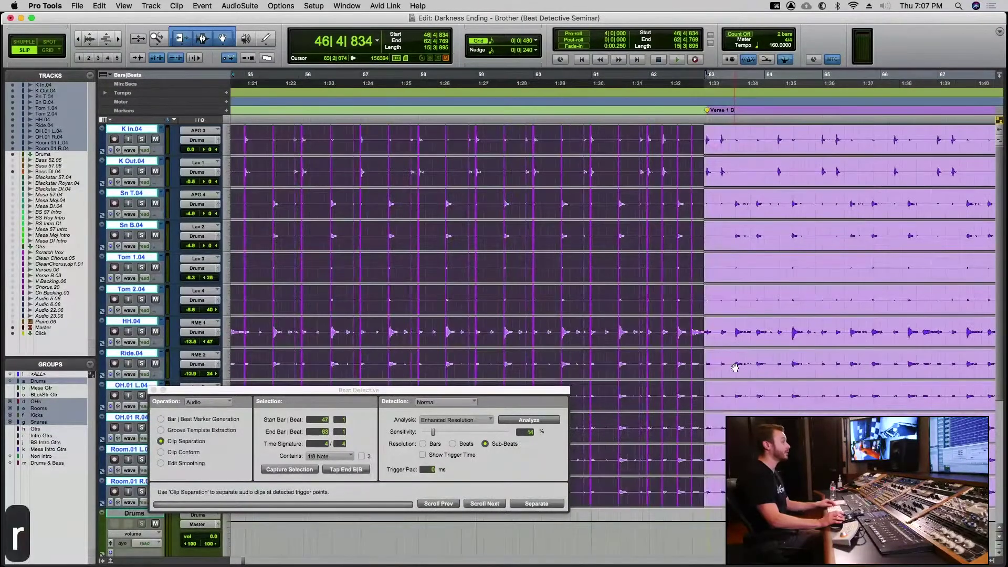
pyautogui.hscroll(-10, 735, 366)
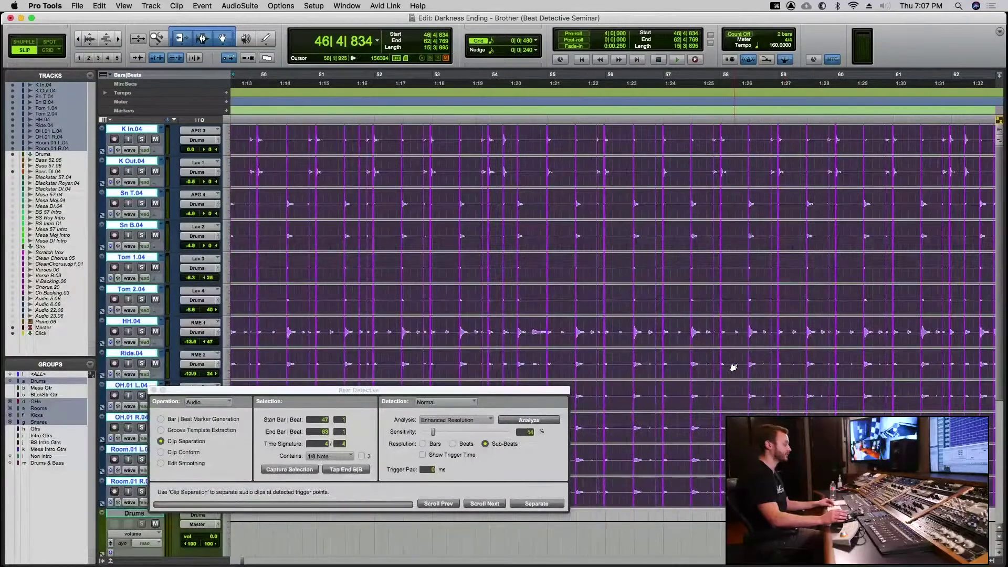
pyautogui.press('r')
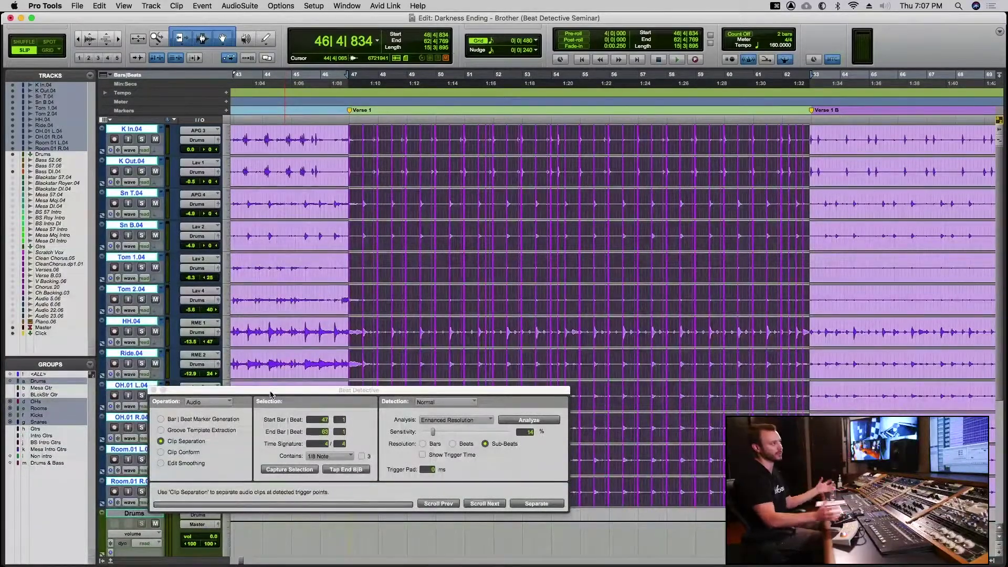
pyautogui.moveTo(270, 394); pyautogui.dragTo(227, 231)
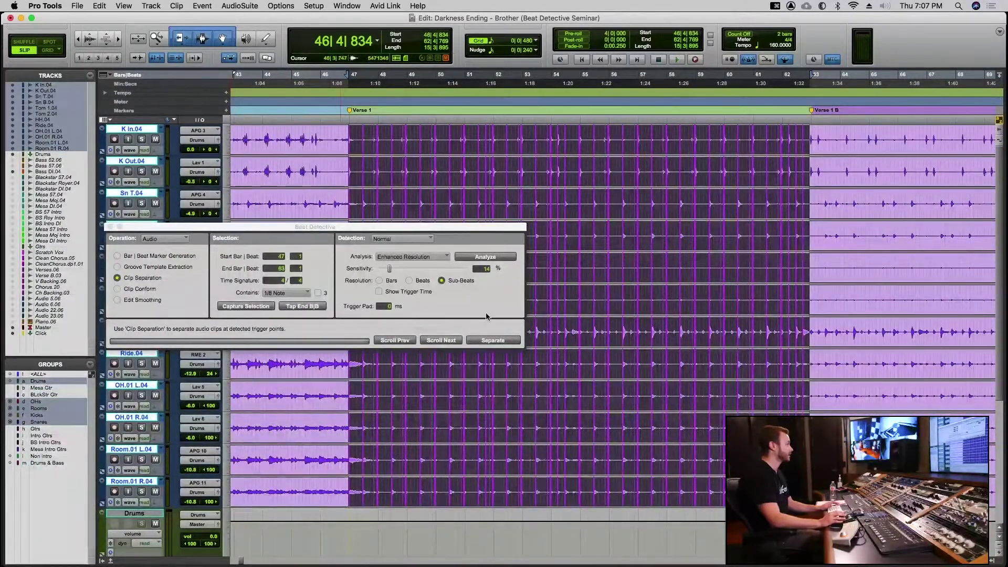
pyautogui.click(503, 341)
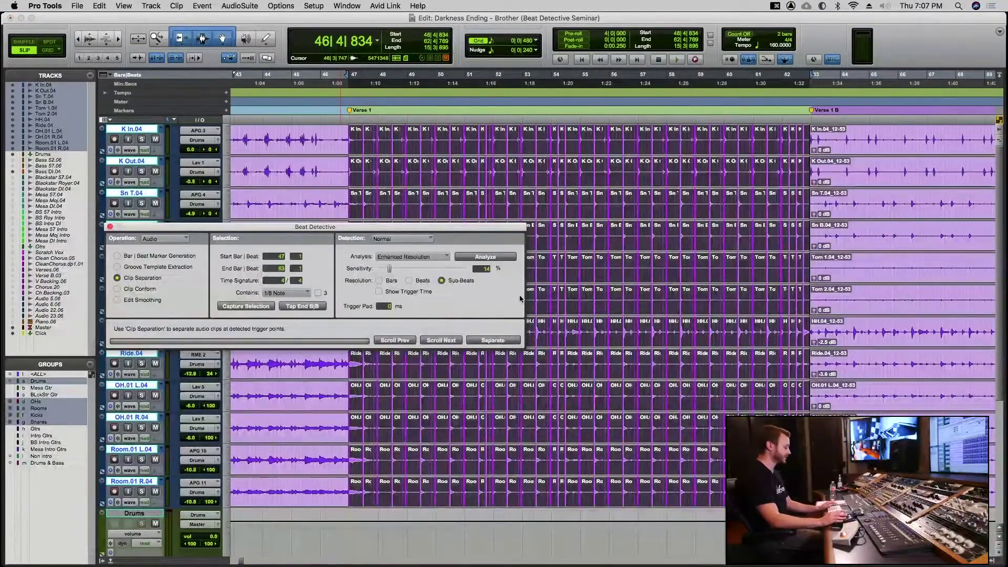
# - Examine the separated drum clips up close from the start of Verse 1 to about bar 51
pyautogui.press('t')
pyautogui.press('t')
pyautogui.press('t')
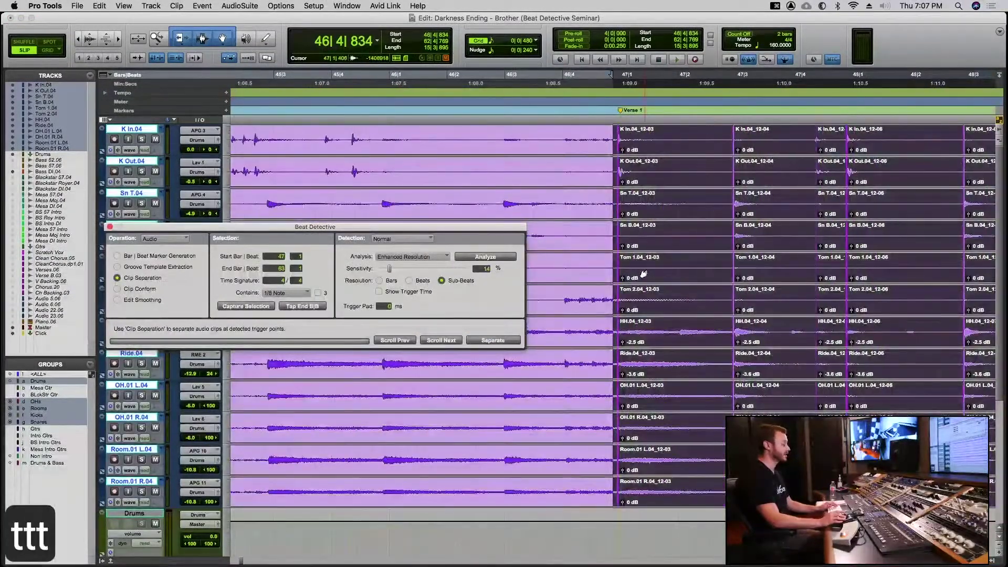
pyautogui.hscroll(5, 644, 274)
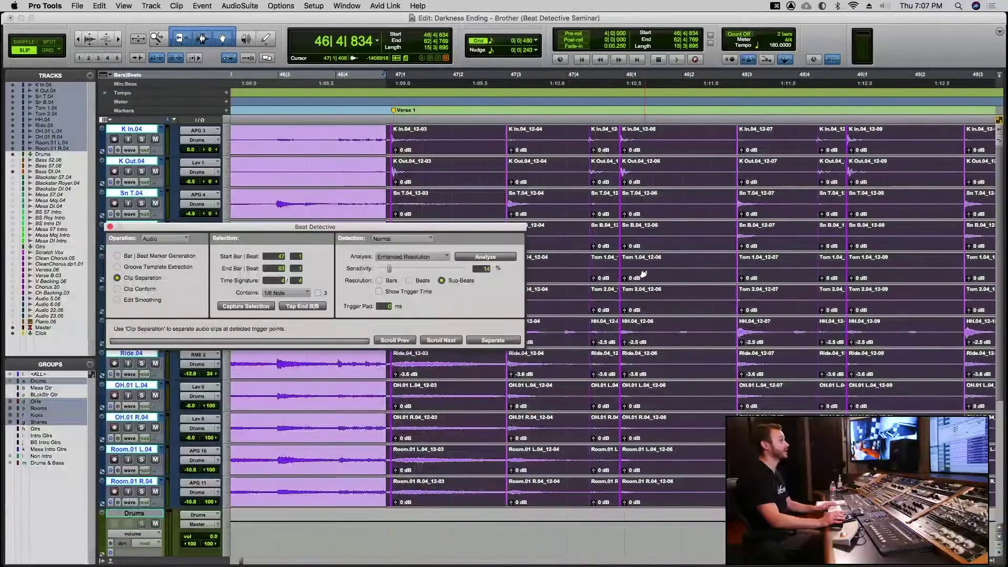
pyautogui.hscroll(7, 643, 273)
pyautogui.hscroll(3, 644, 276)
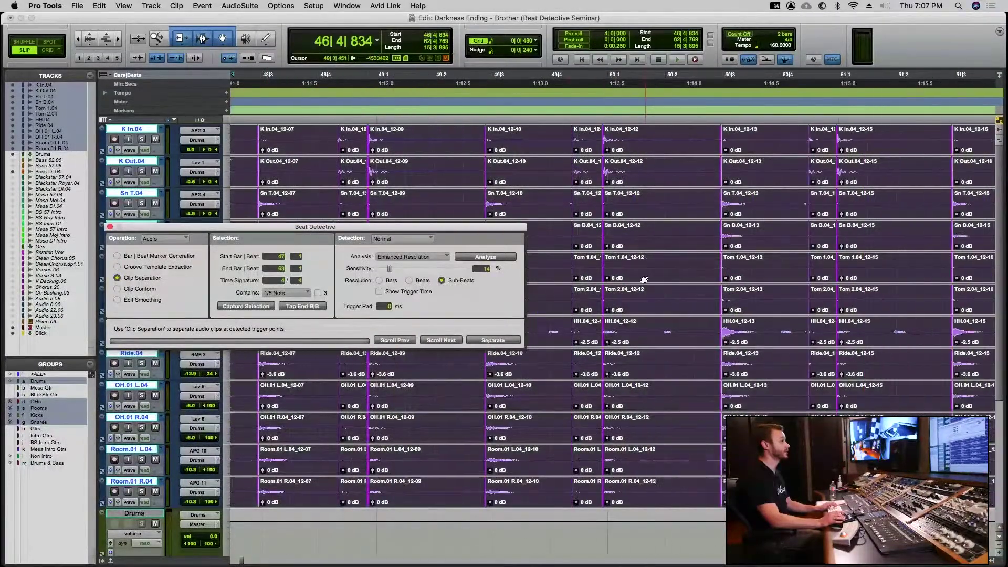
pyautogui.press('r')
pyautogui.press('r')
pyautogui.press('r')
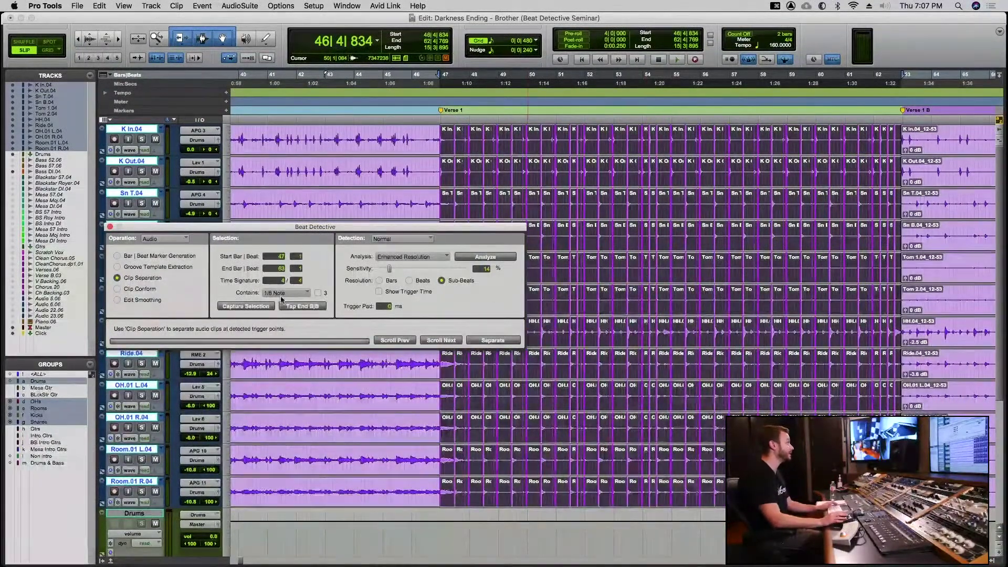
# - Switch Beat Detective to Clip Conform and enable Strength at 100%
pyautogui.click(117, 289)
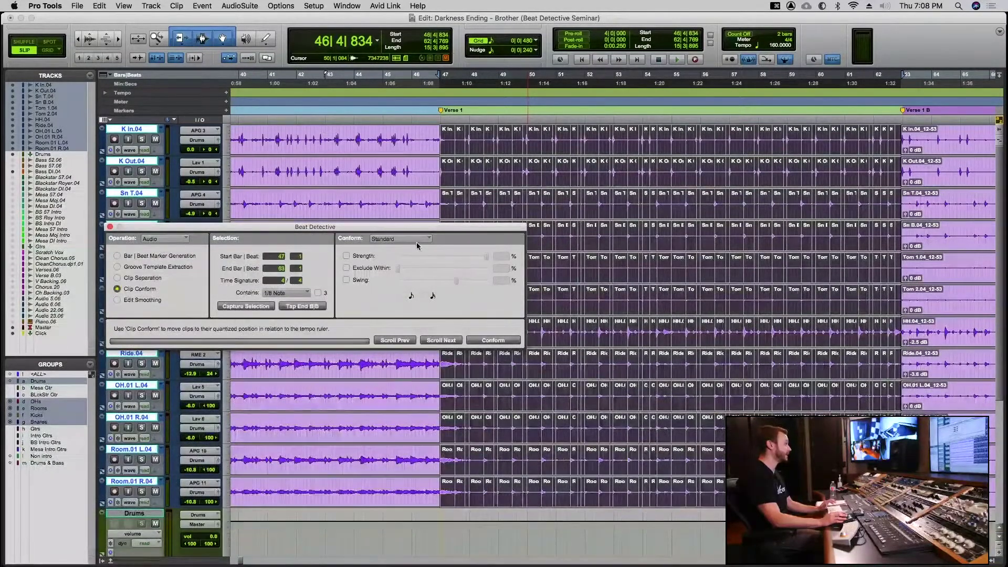
pyautogui.click(347, 257)
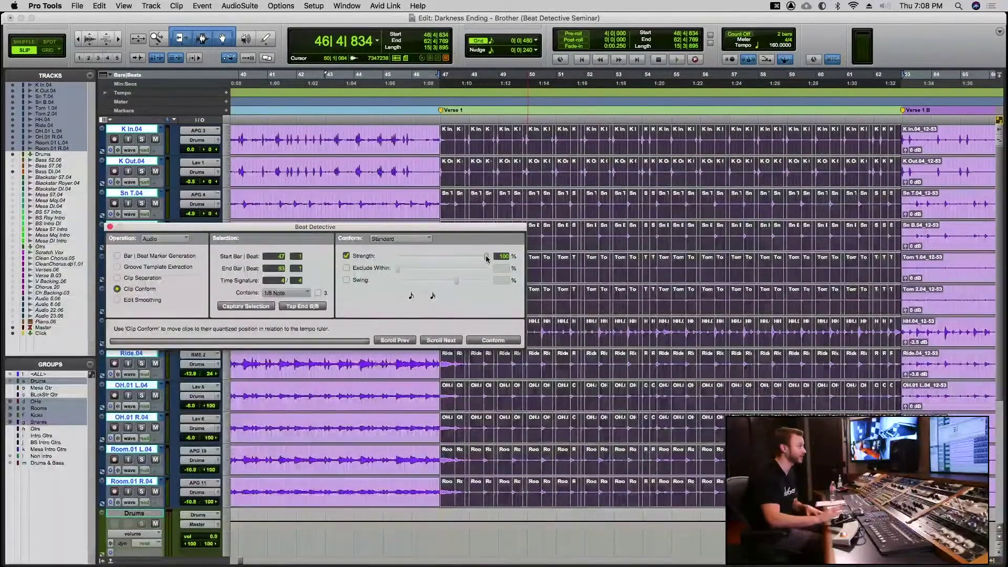
pyautogui.moveTo(486, 258); pyautogui.dragTo(435, 263)
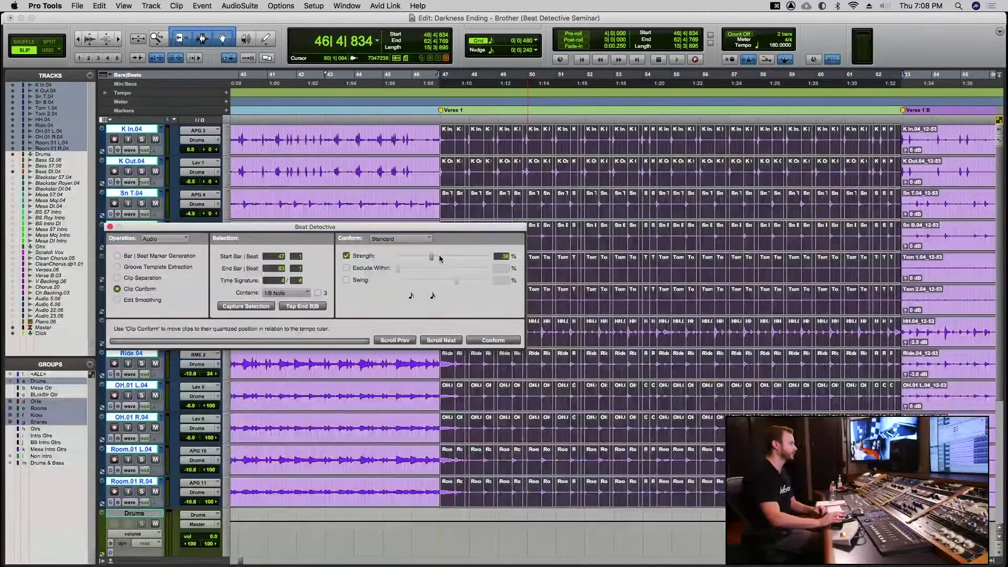
pyautogui.moveTo(433, 257); pyautogui.dragTo(524, 258)
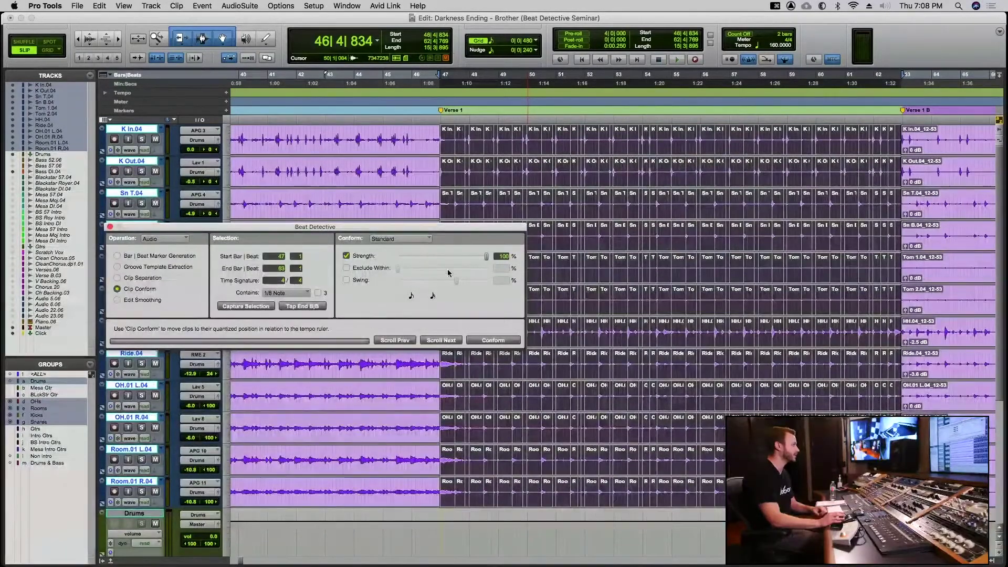
# - Try conform settings with Exclude Within at 10% and Strength at 90%
pyautogui.click(346, 269)
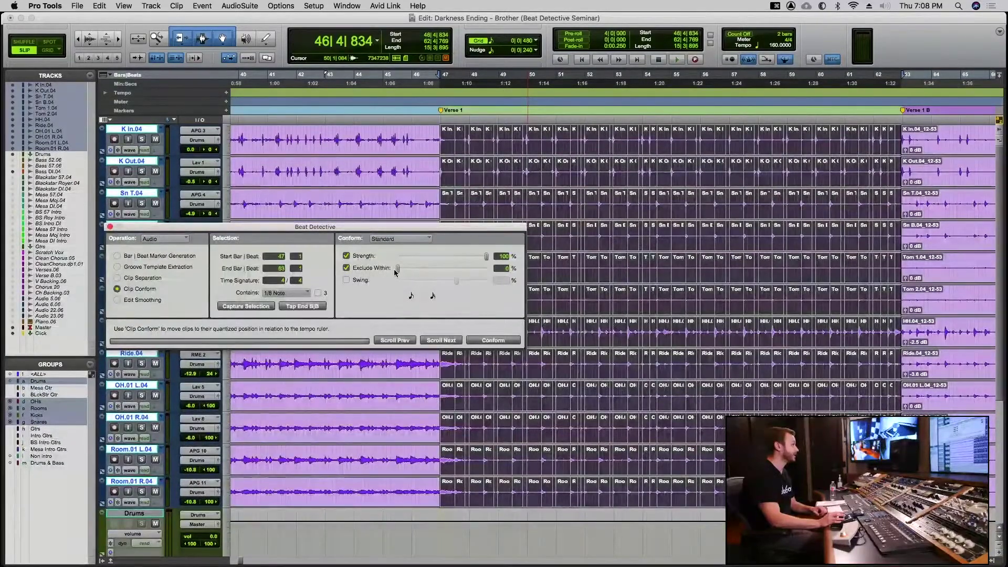
pyautogui.moveTo(397, 270)
pyautogui.mouseDown()
pyautogui.moveTo(494, 271)
pyautogui.moveTo(404, 272)
pyautogui.mouseUp()
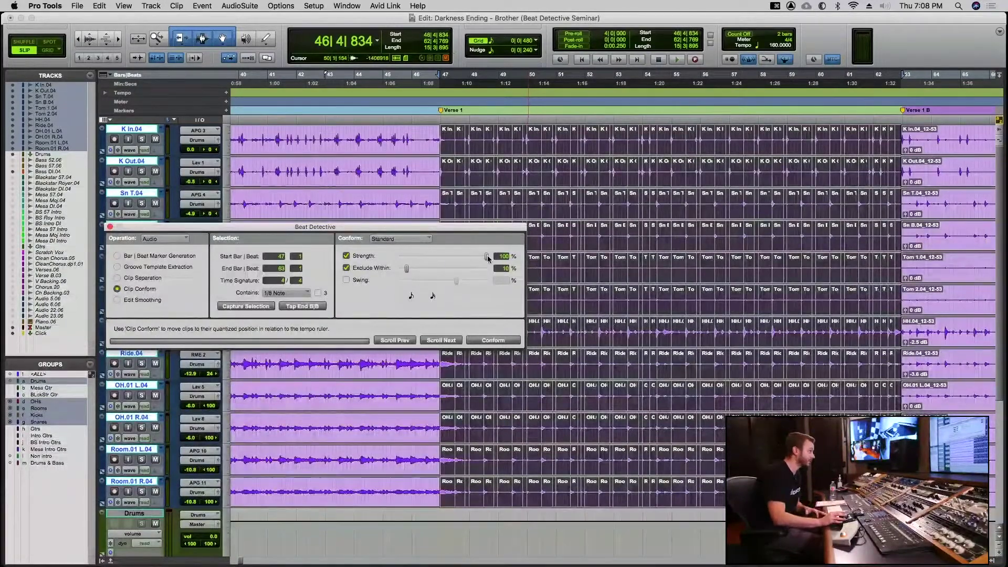
pyautogui.moveTo(486, 257); pyautogui.dragTo(478, 261)
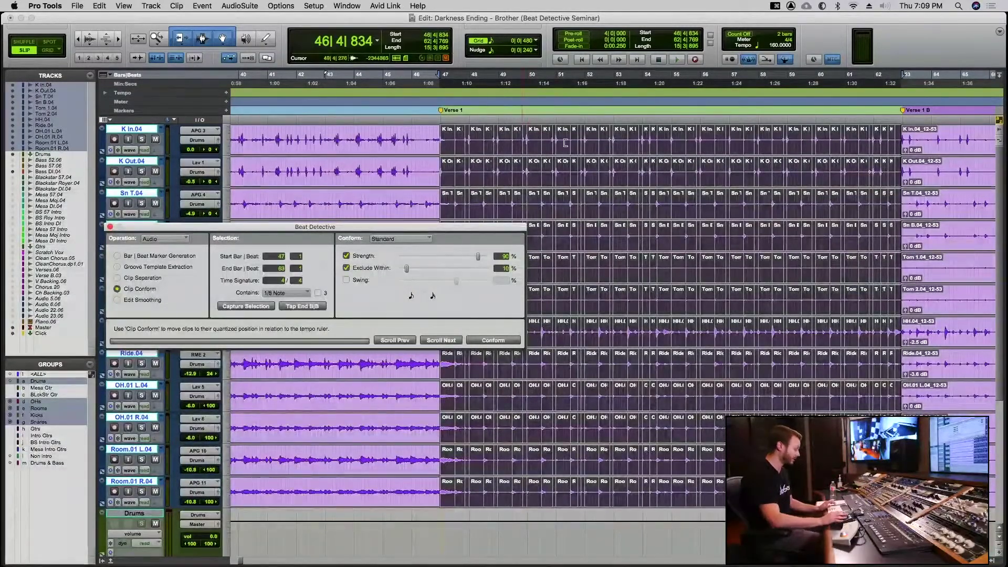
pyautogui.press('super+bracketright')
pyautogui.press('super+bracketright')
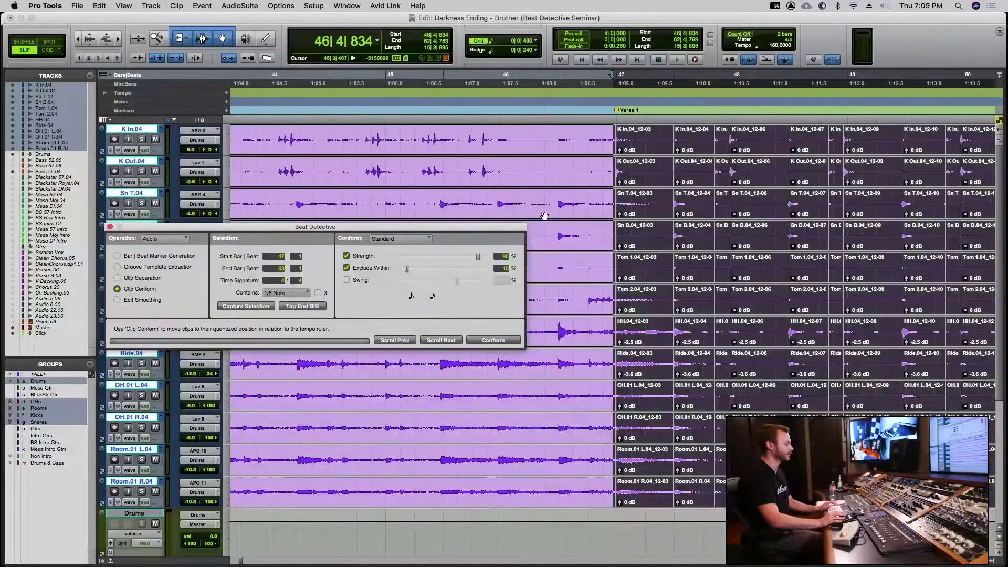
pyautogui.press('r')
pyautogui.press('r')
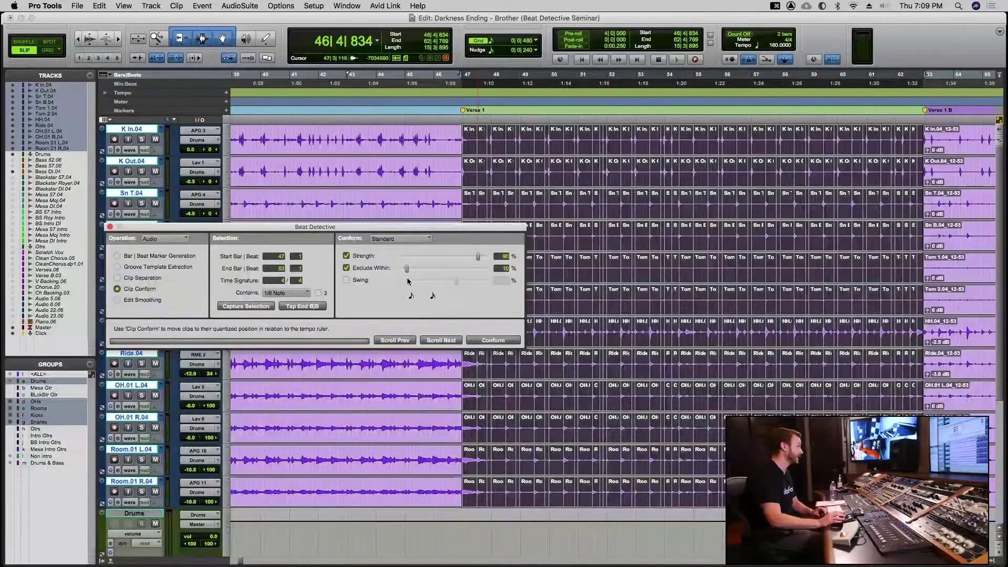
# - Conform the separated Verse 1 drum clips to the grid with Exclude Within off and Strength at 100%
pyautogui.moveTo(406, 269); pyautogui.dragTo(346, 272)
pyautogui.click(346, 270)
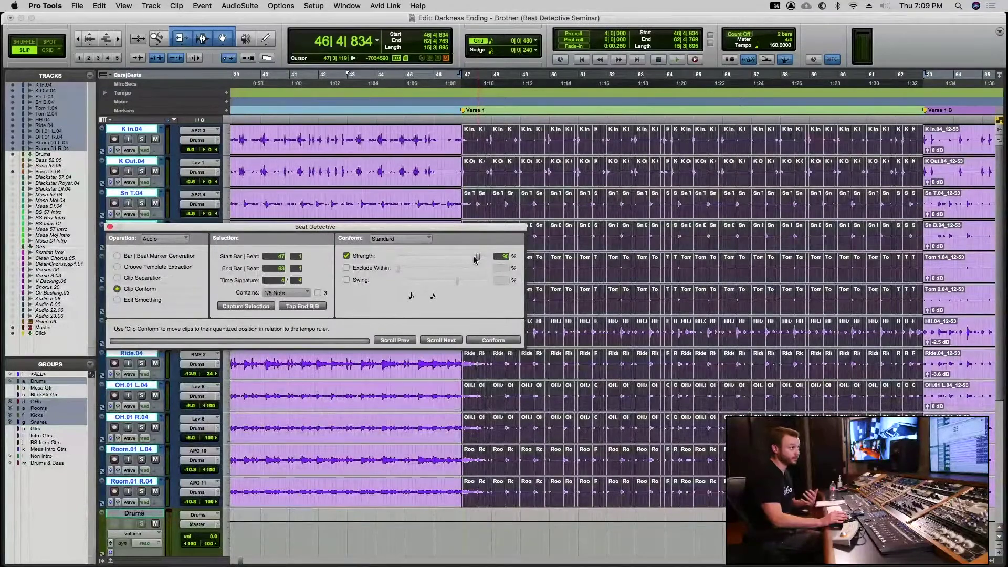
pyautogui.moveTo(474, 259); pyautogui.dragTo(486, 261)
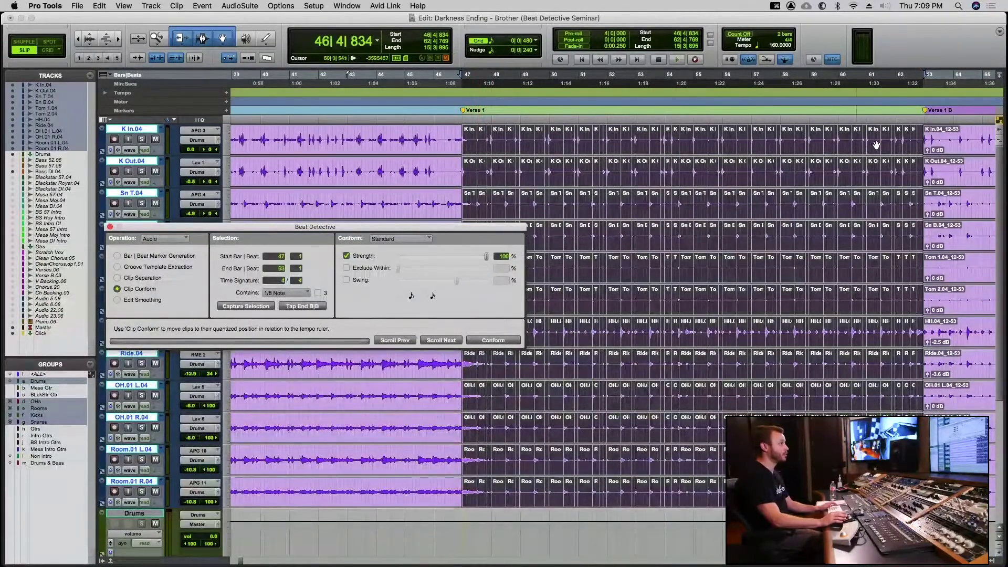
pyautogui.click(493, 340)
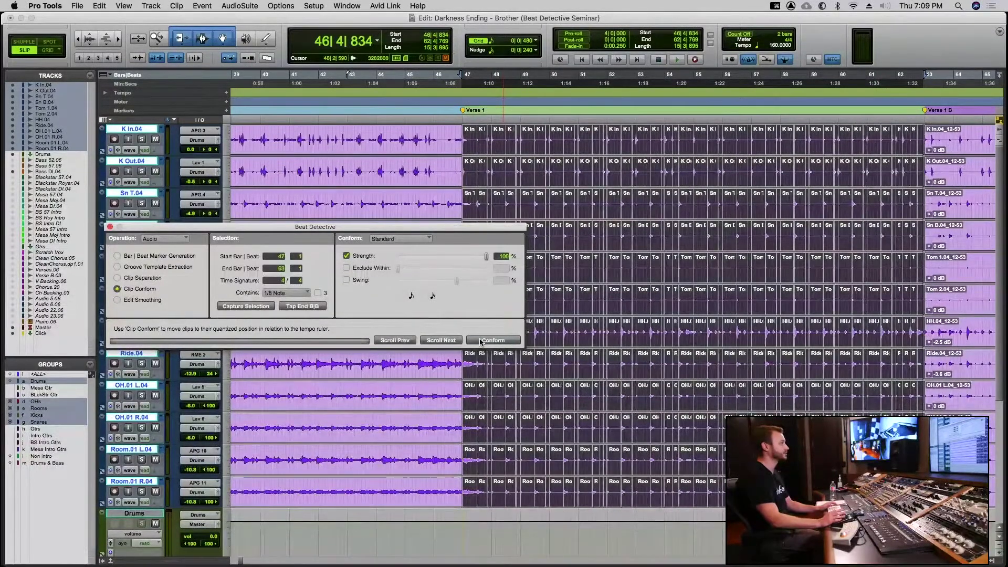
# - Examine the conformed drum clips up close from the start of Verse 1 to about bar 55
pyautogui.press('t')
pyautogui.press('t')
pyautogui.press('t')
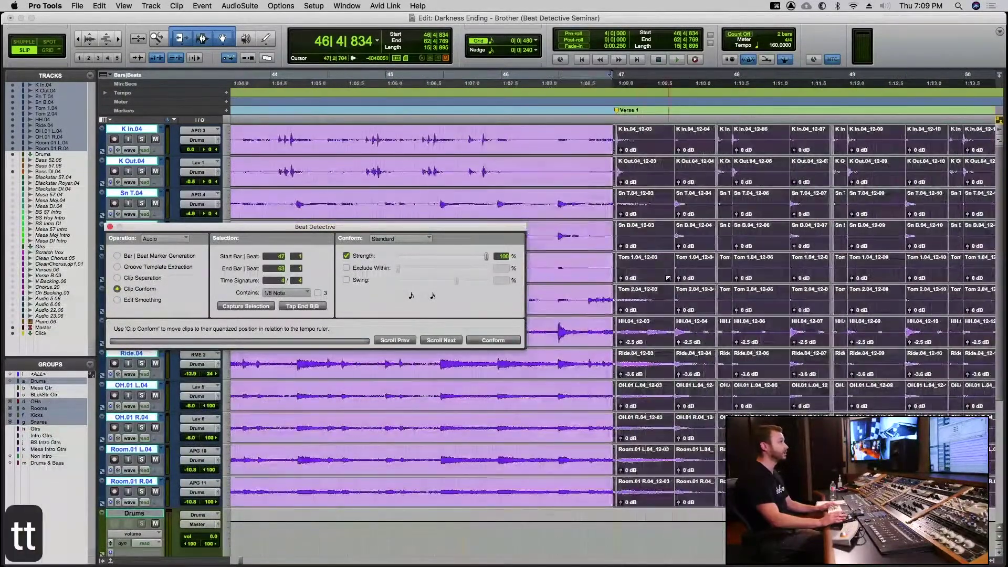
pyautogui.hscroll(2, 667, 278)
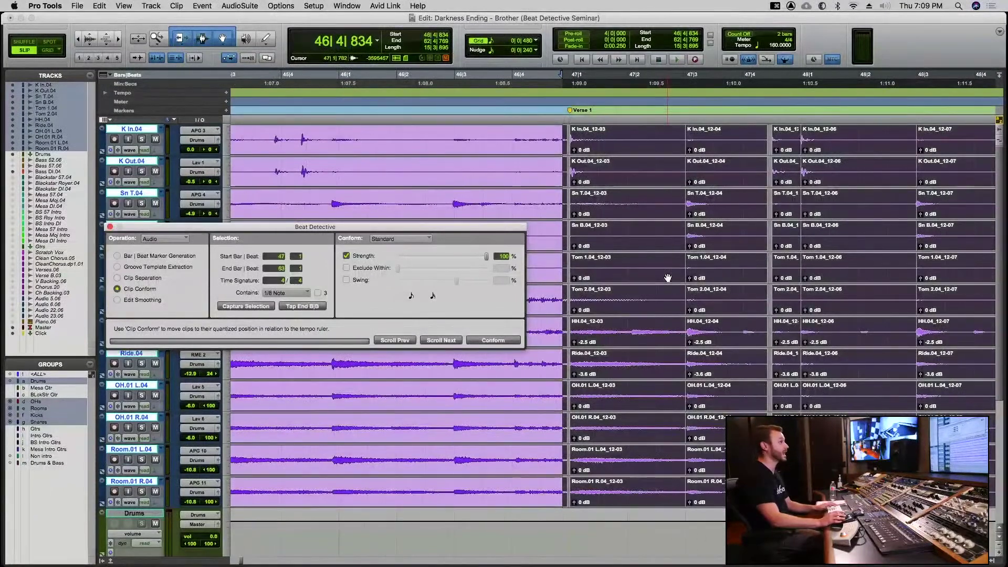
pyautogui.hscroll(4, 667, 278)
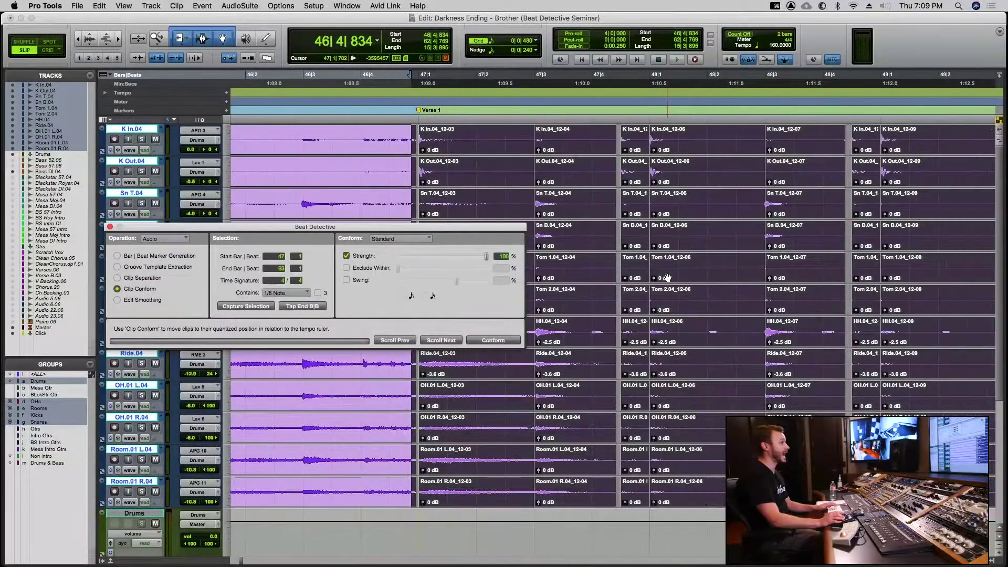
pyautogui.hscroll(4, 667, 278)
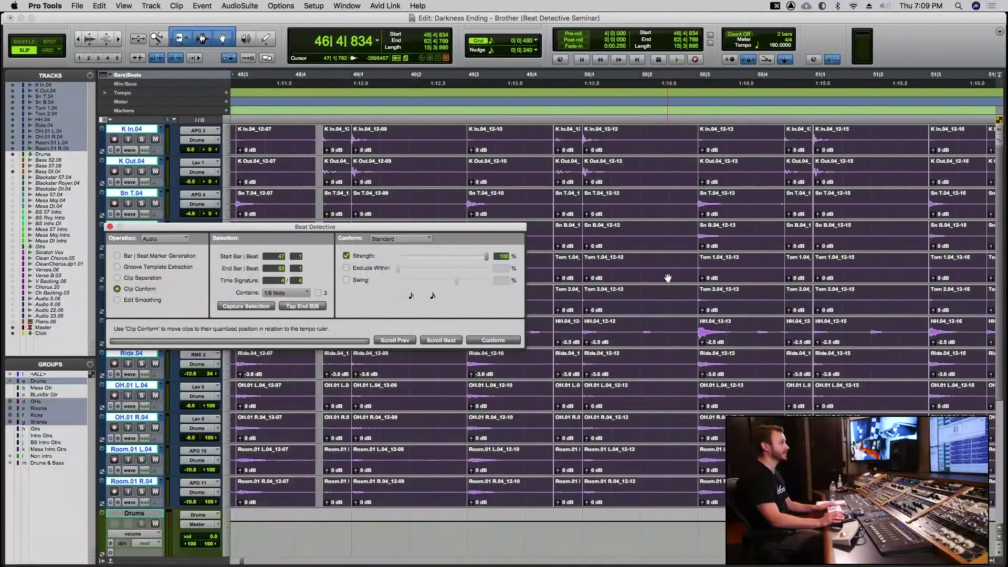
pyautogui.hscroll(4, 668, 278)
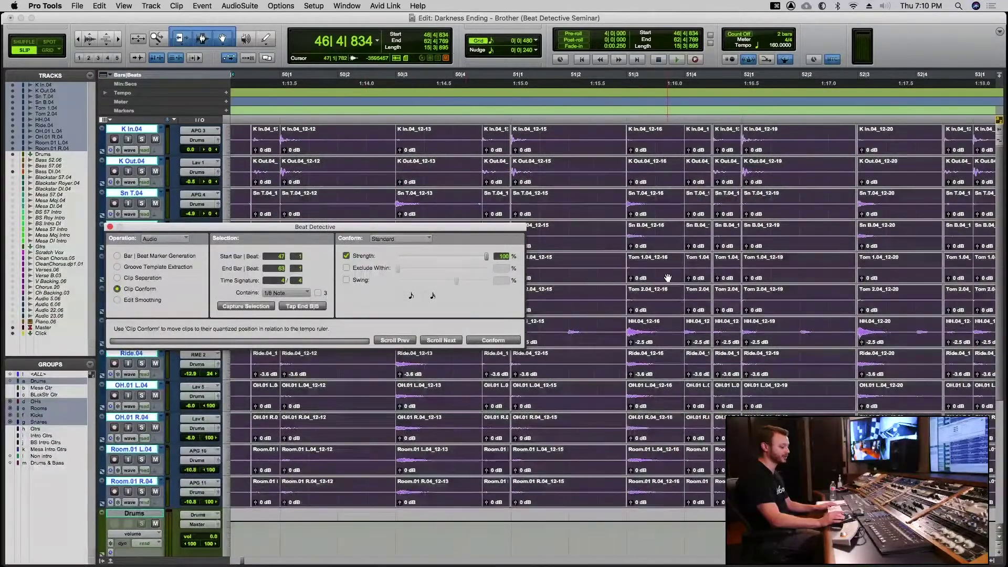
pyautogui.hscroll(4, 667, 278)
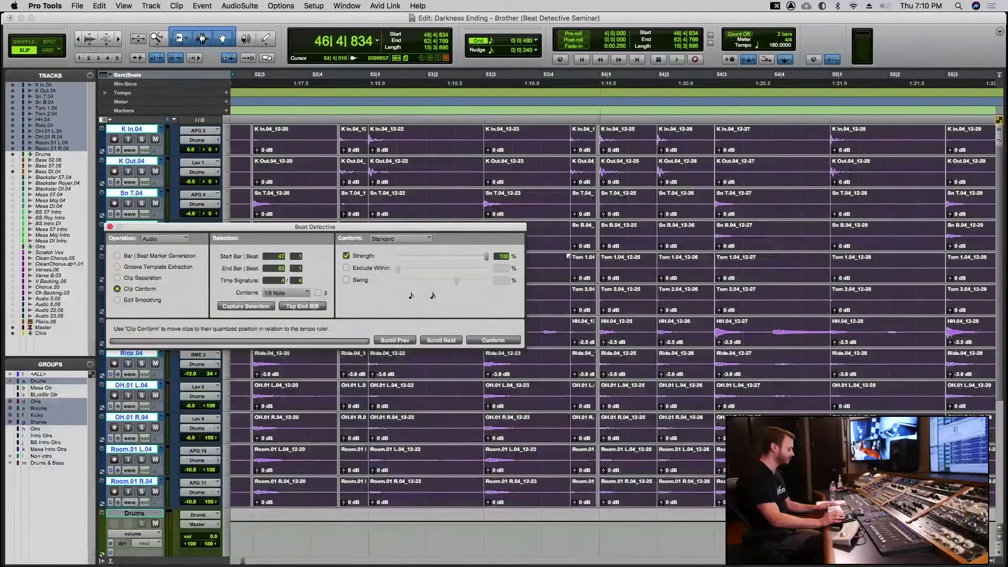
pyautogui.press('r')
pyautogui.press('r')
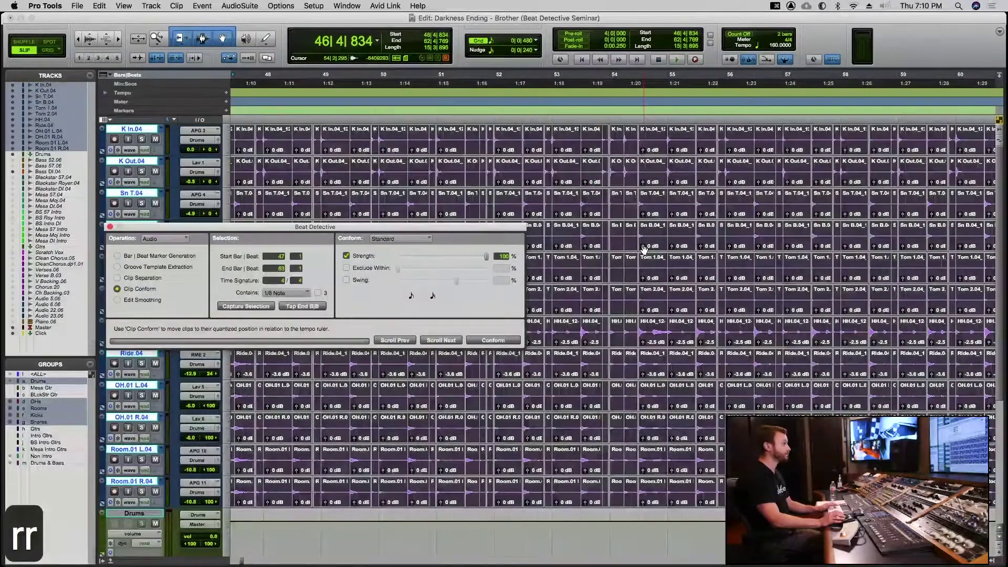
pyautogui.press('r')
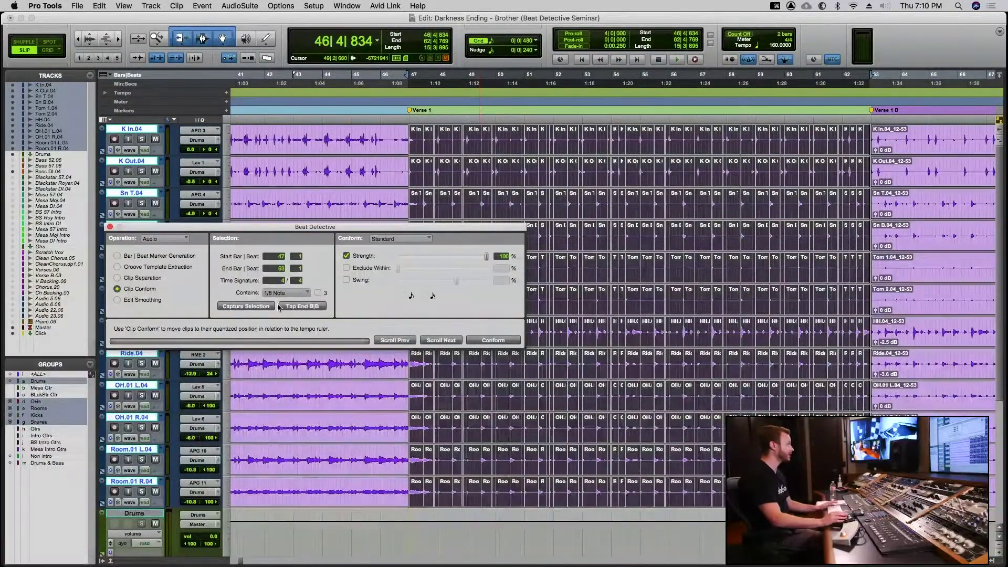
# - Smooth the conformed Verse 1 drum edits with Edit Smoothing set to Fill And Crossfade and a 10 ms crossfade length
pyautogui.click(116, 300)
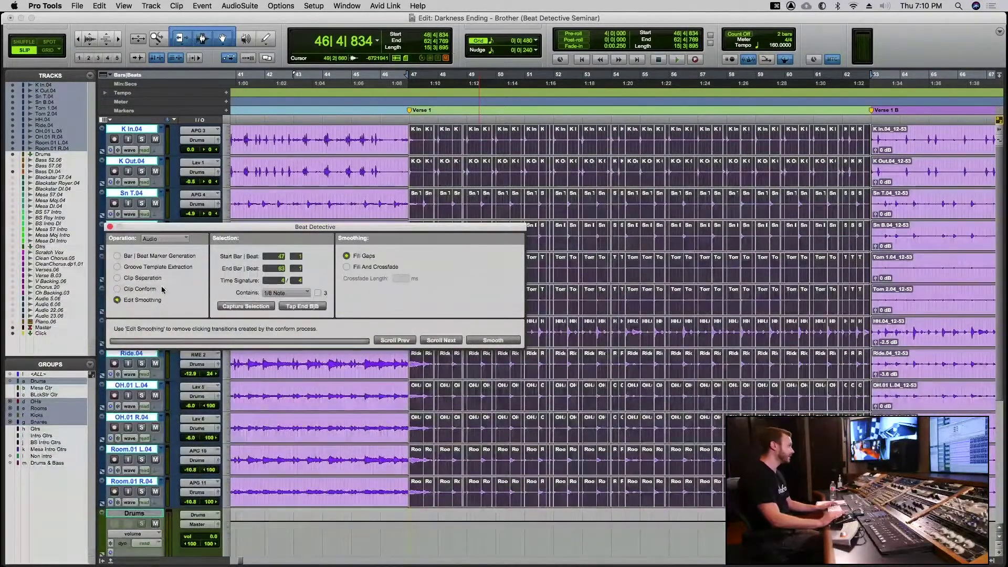
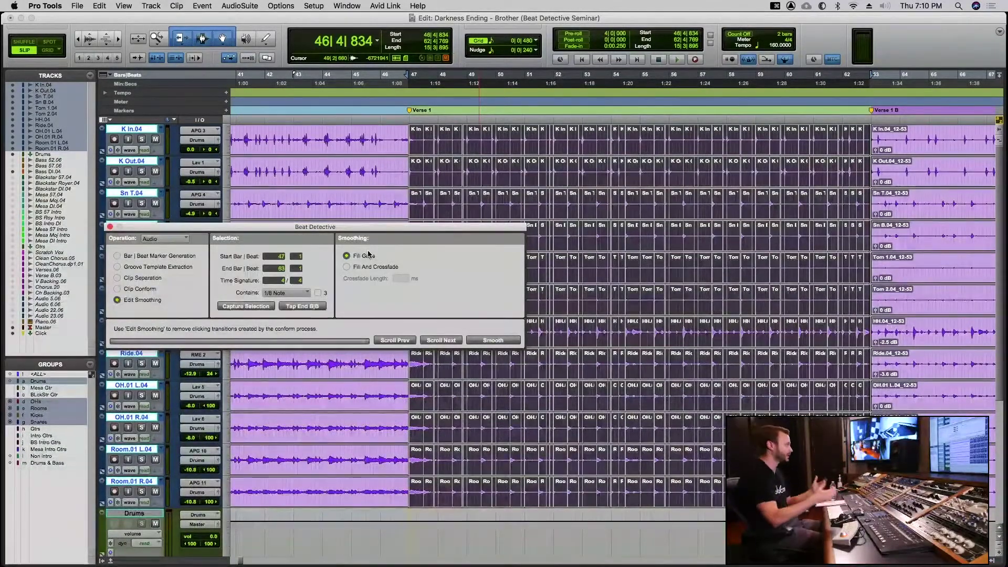
pyautogui.click(347, 268)
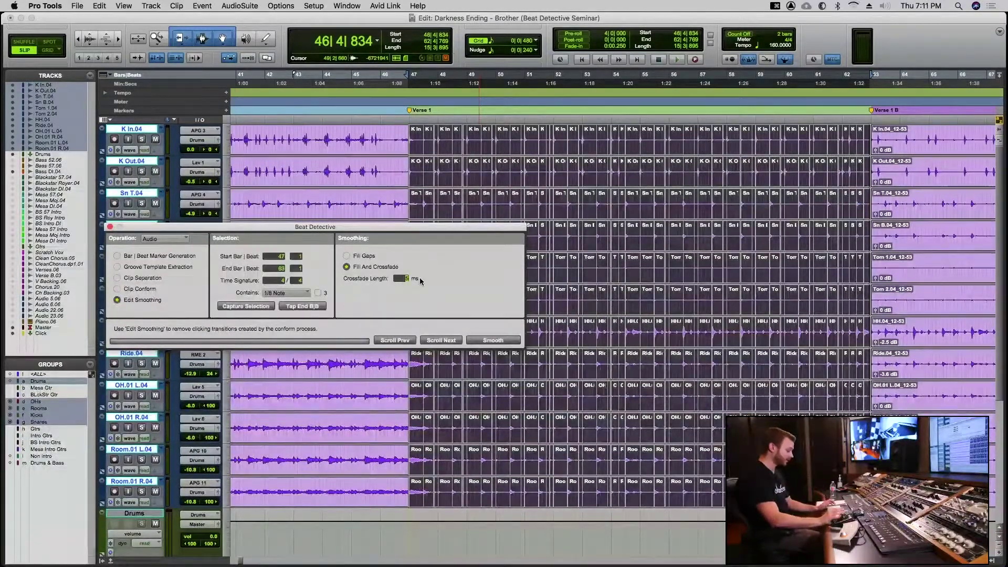
pyautogui.write('10')
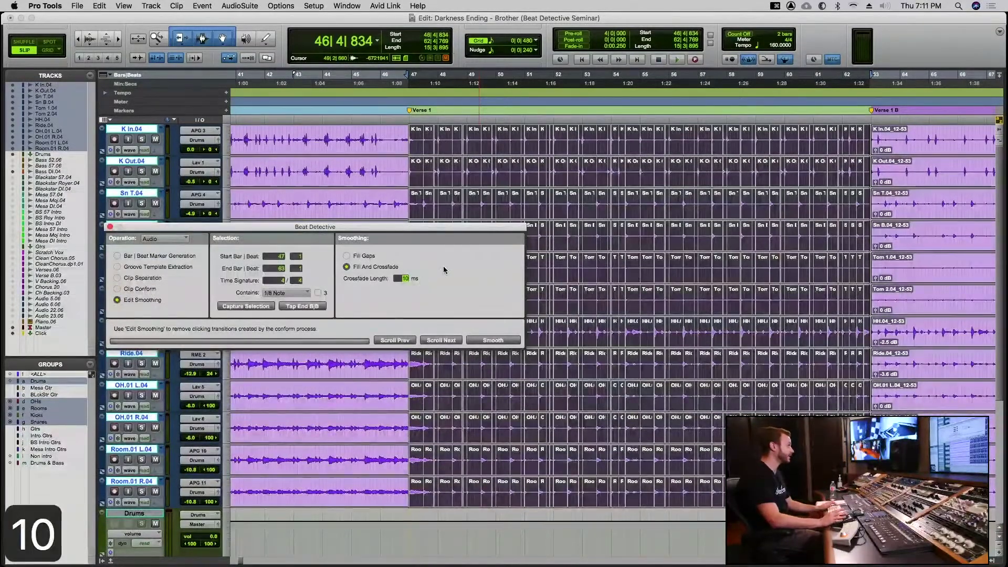
pyautogui.press('Return')
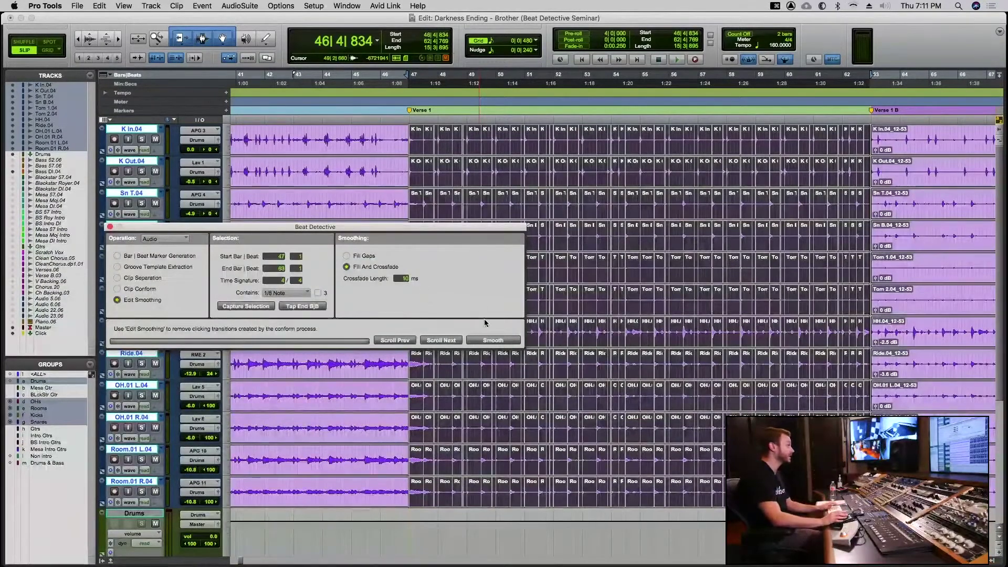
pyautogui.click(487, 339)
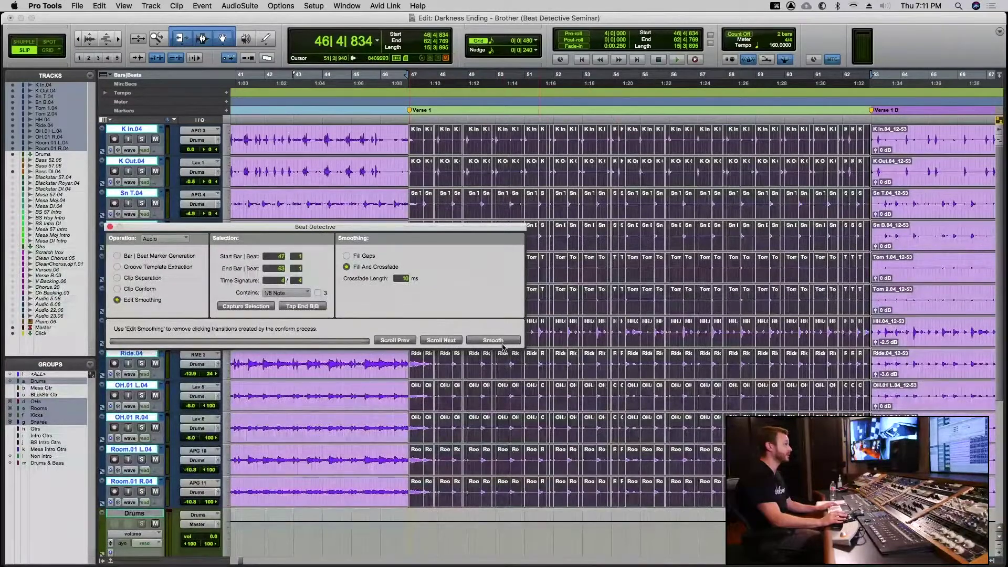
pyautogui.click(501, 340)
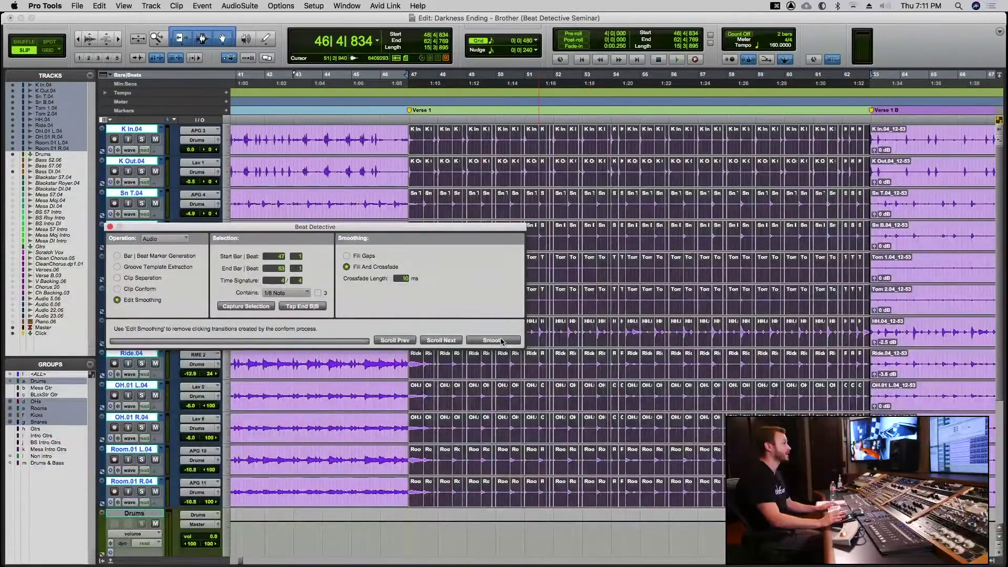
# - Inspect the filled gaps and crossfades between the smoothed drum clips in the first bars of Verse 1
pyautogui.press('t')
pyautogui.press('t')
pyautogui.press('t')
pyautogui.press('t')
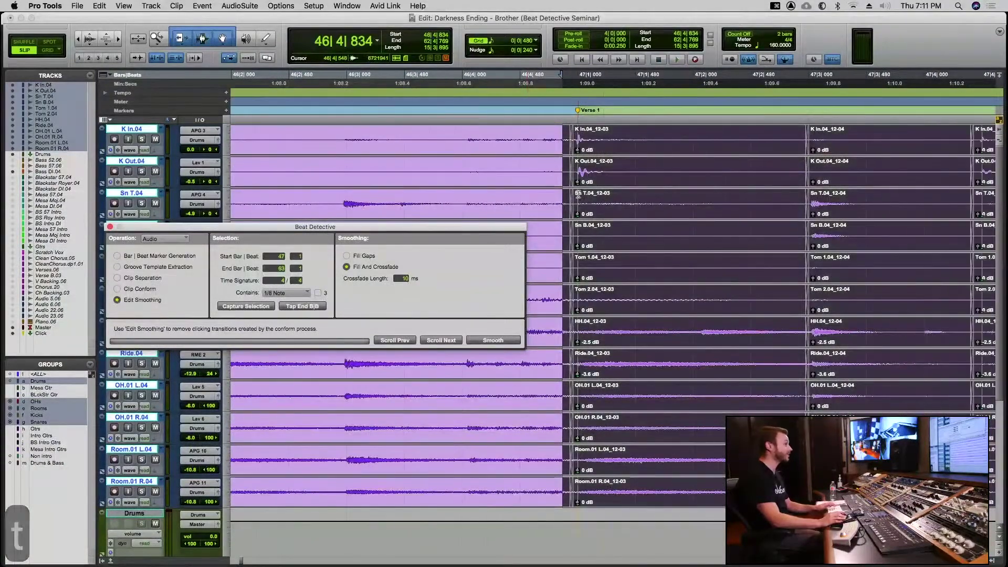
pyautogui.hscroll(10, 578, 197)
pyautogui.hscroll(2, 578, 202)
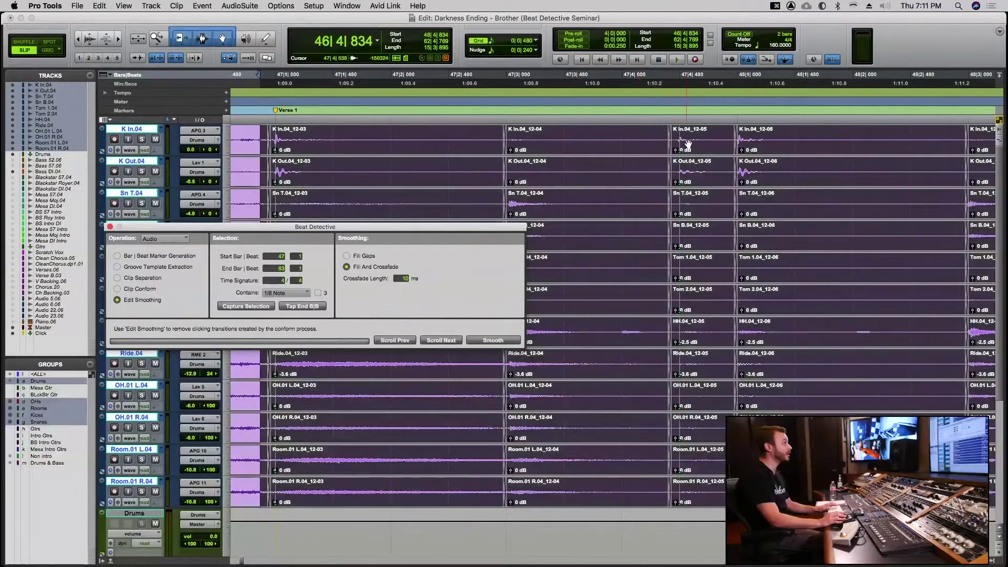
pyautogui.hscroll(5, 687, 144)
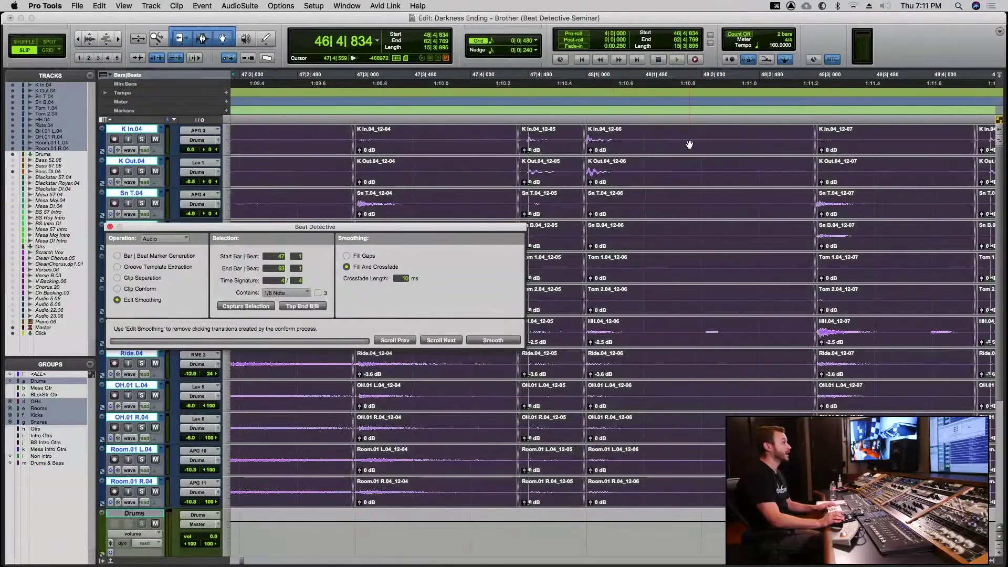
pyautogui.hscroll(2, 690, 144)
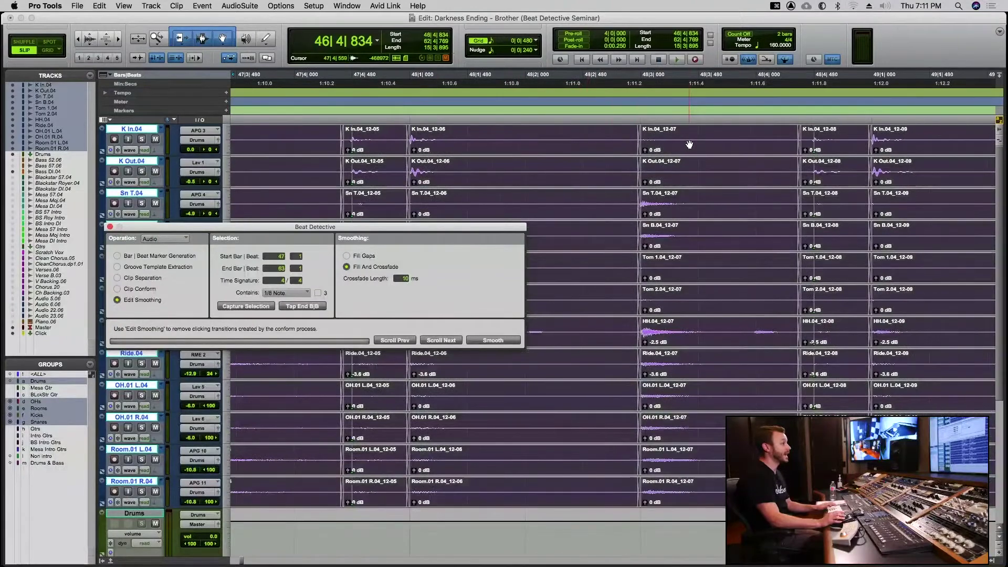
pyautogui.press('r')
pyautogui.press('r')
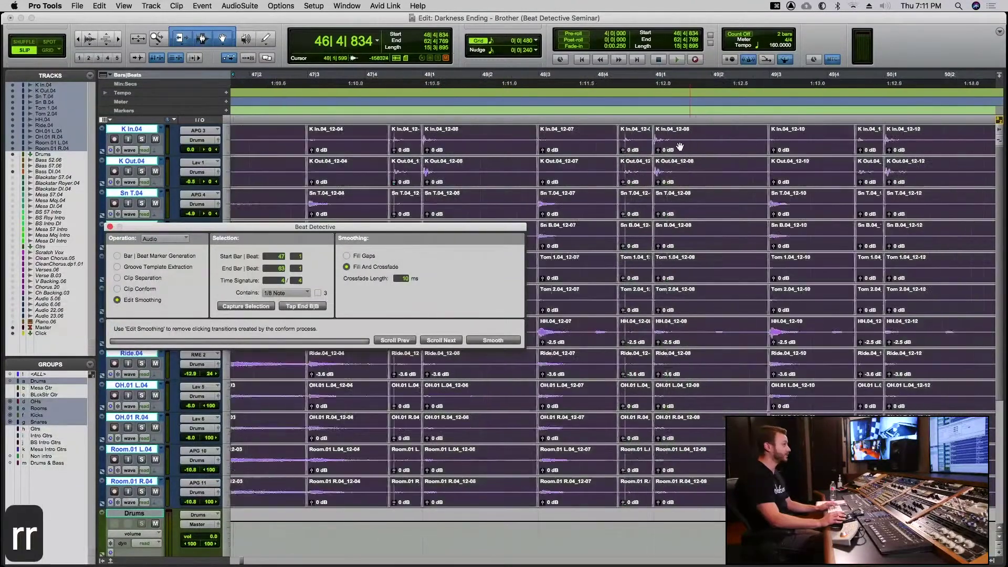
pyautogui.press('r')
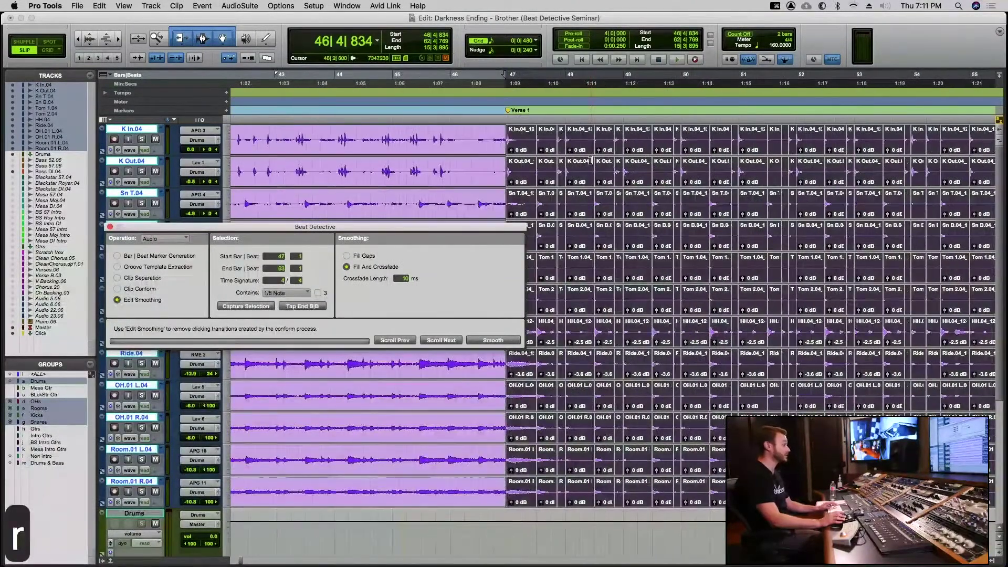
# - Toggle the mute on Bass DI.04 and briefly play the smoothed drums from the start of Verse 1
pyautogui.press('space')
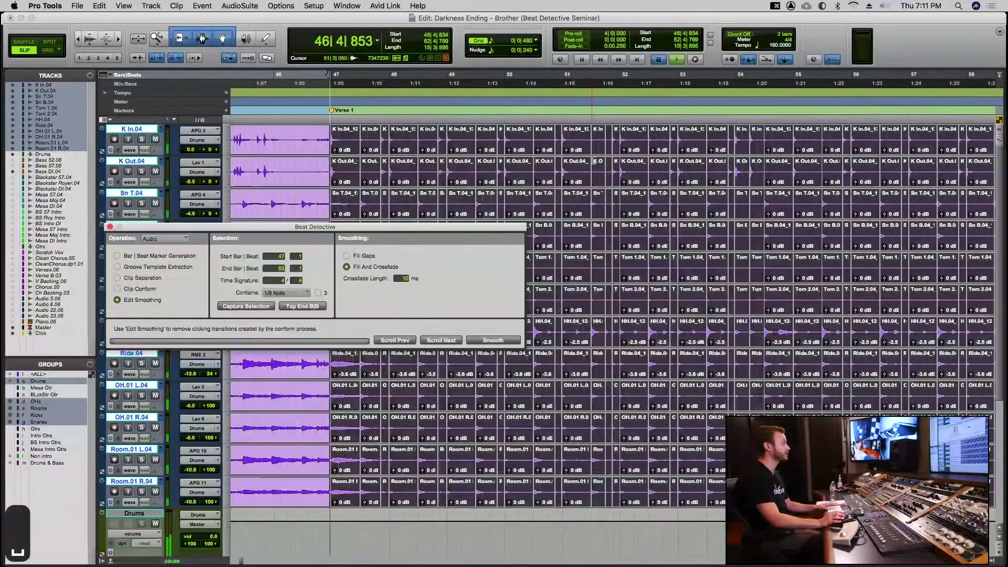
pyautogui.press('space')
pyautogui.scroll(-4, 189, 394)
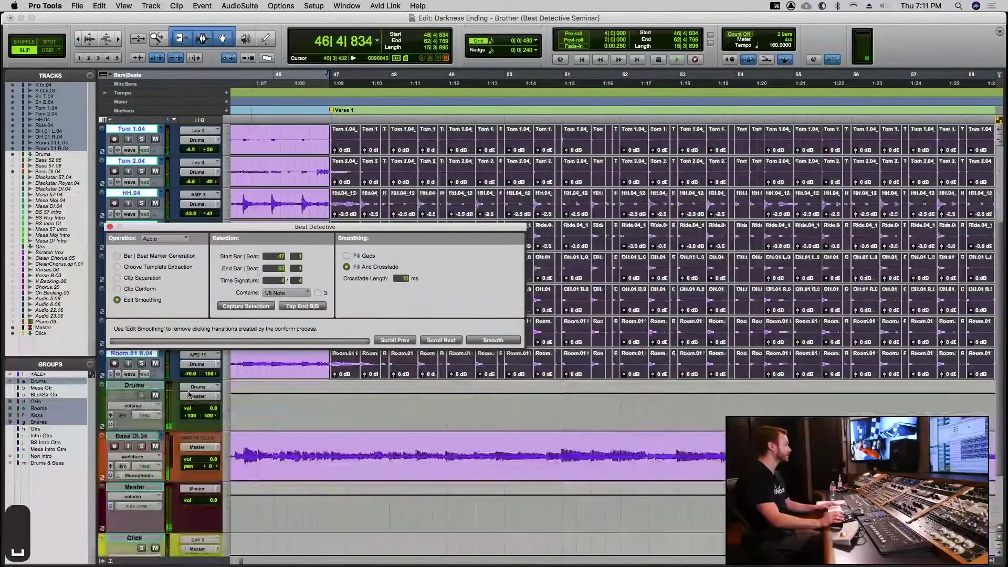
pyautogui.click(155, 447)
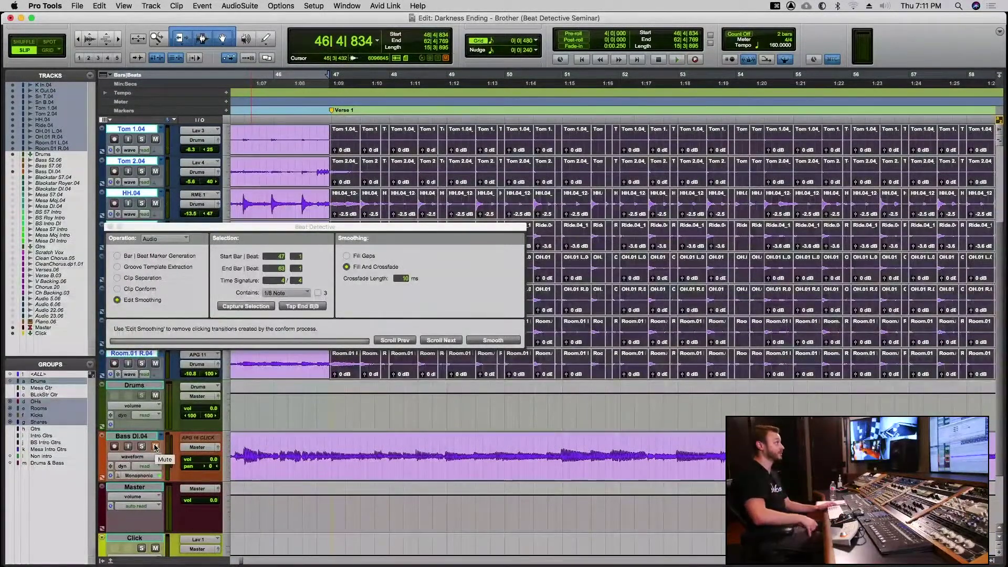
pyautogui.click(156, 447)
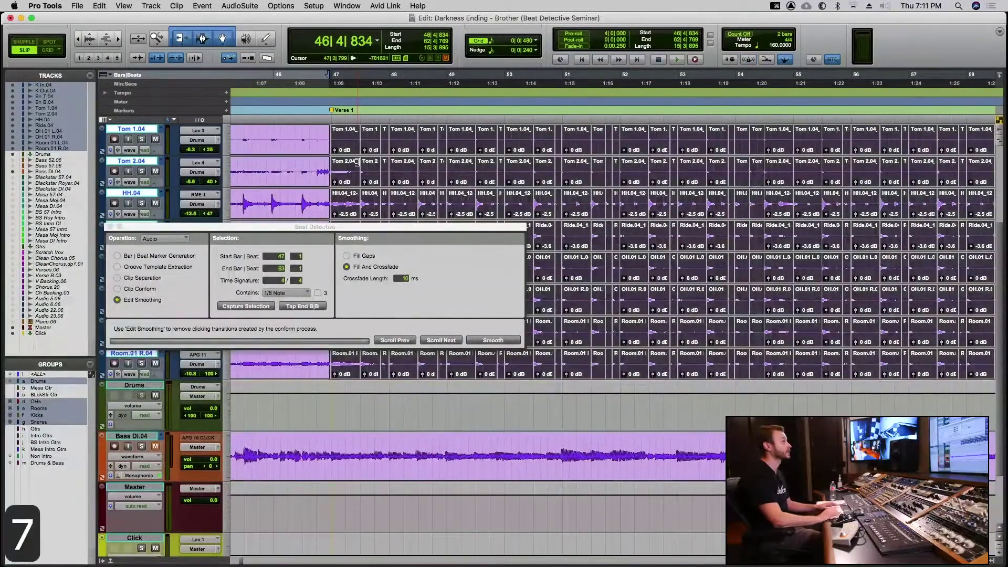
pyautogui.press('space')
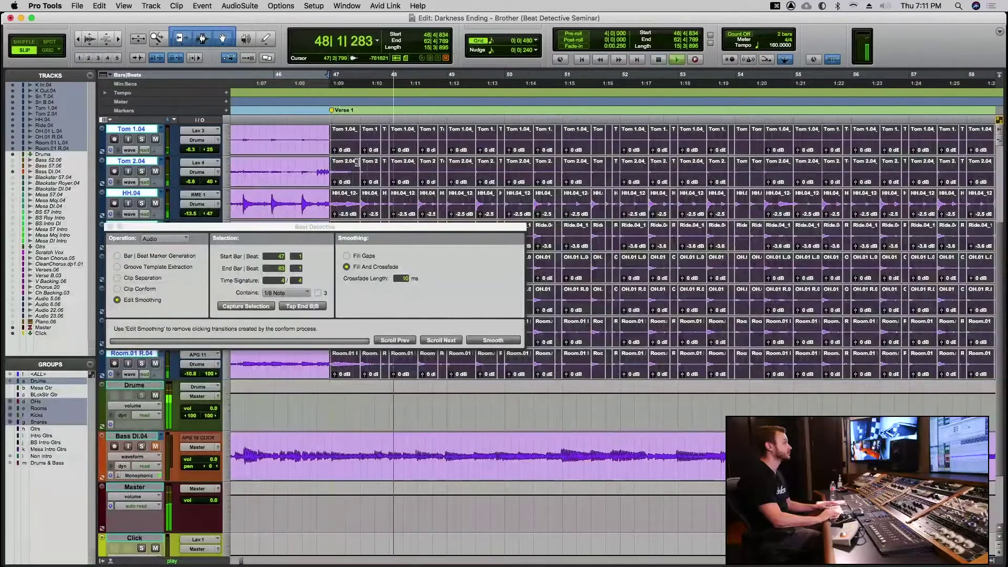
pyautogui.press('space')
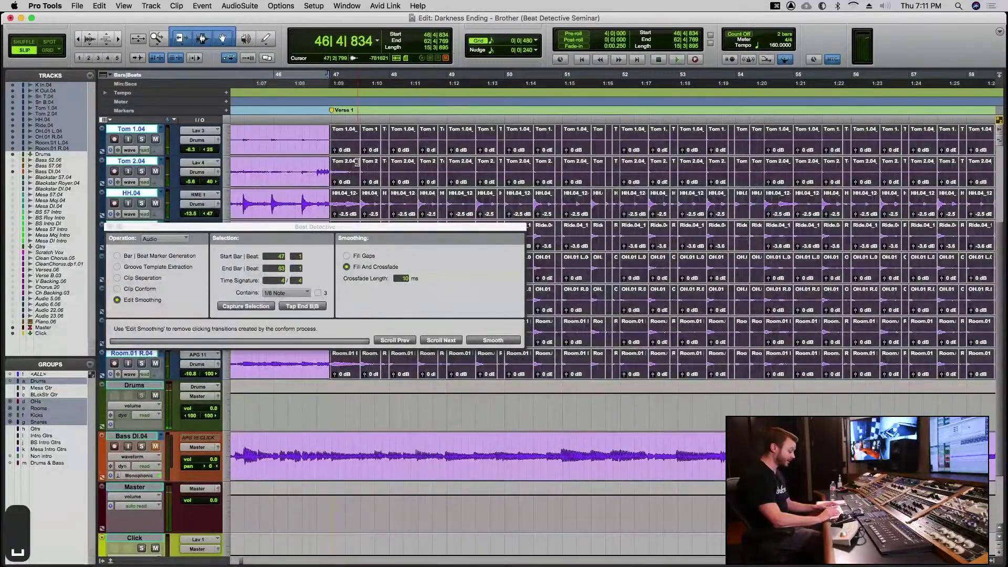
# - Play Verse 1 two more times from the start, toggling the metronome click between passes to judge the drum timing
pyautogui.press('space')
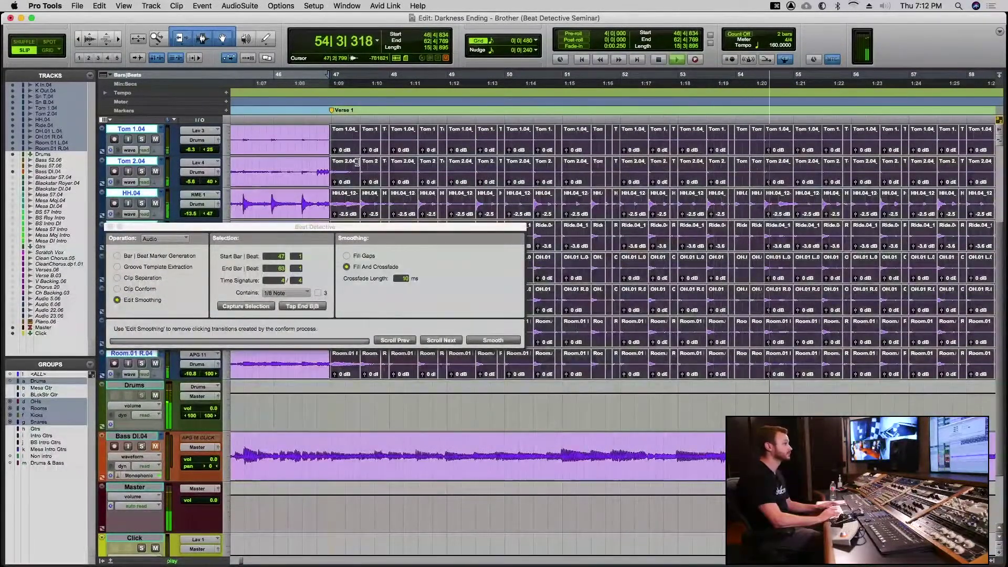
pyautogui.press('space')
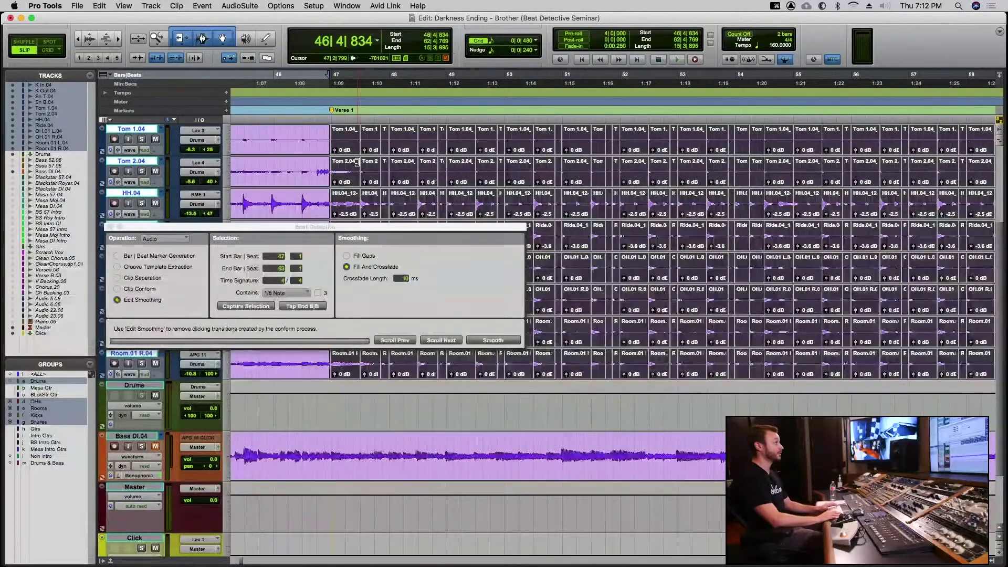
pyautogui.press('KP_7')
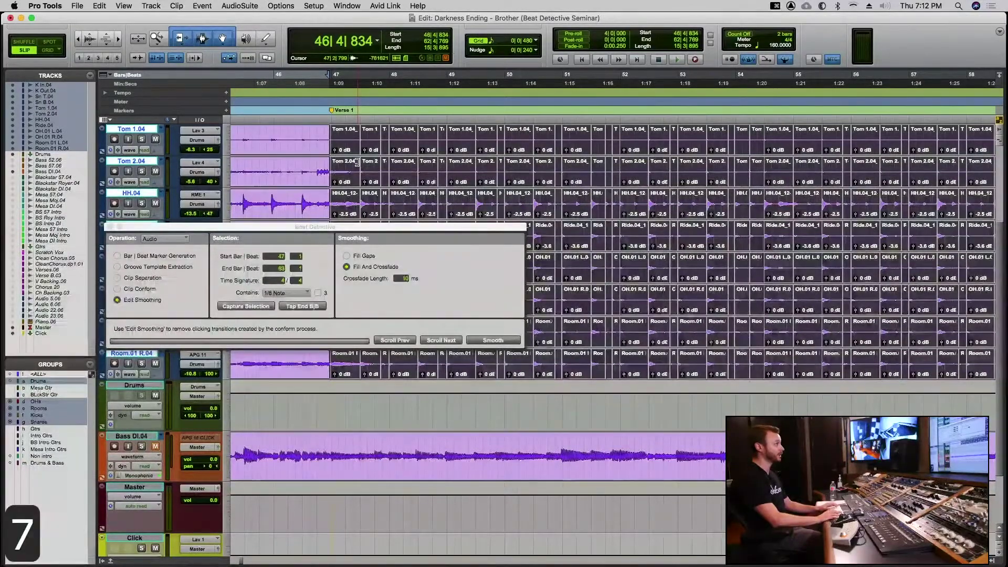
pyautogui.press('KP_7')
pyautogui.press('space')
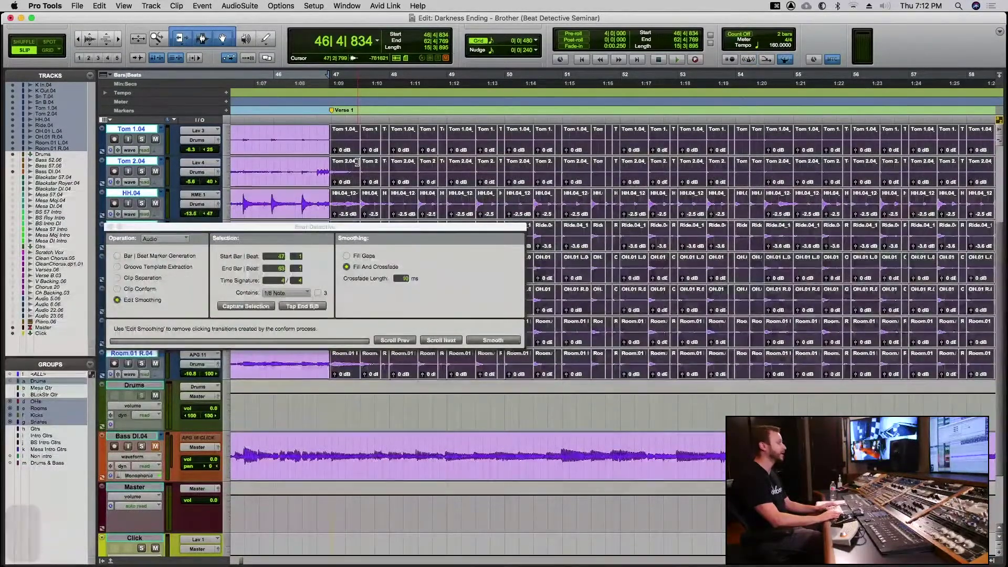
pyautogui.press('KP_7')
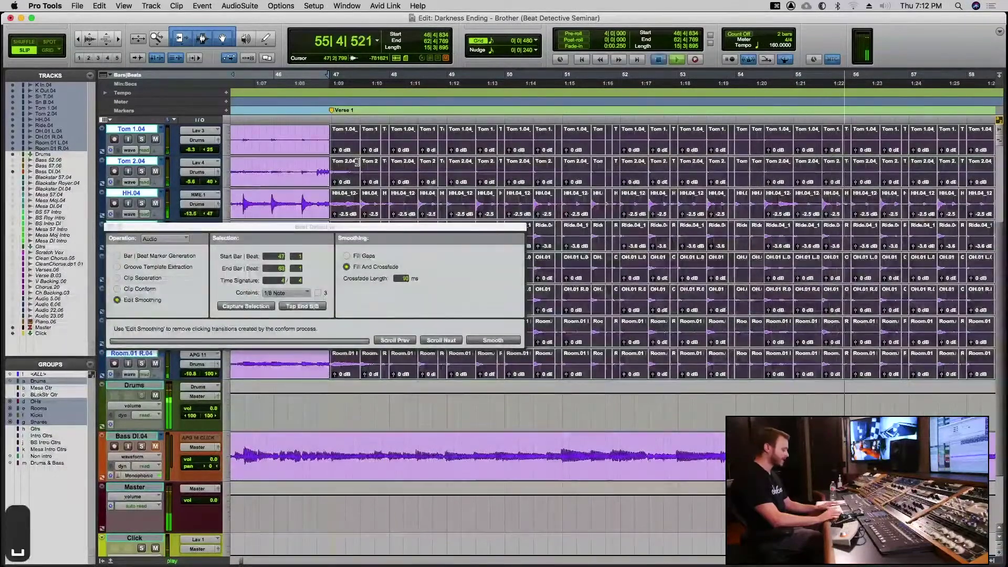
pyautogui.press('space')
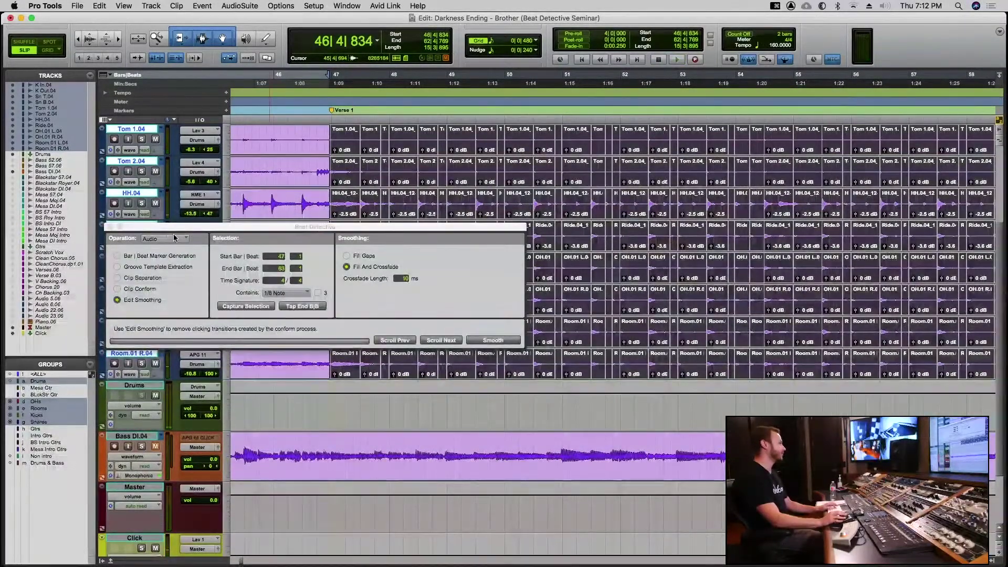
# - Close Beat Detective and show the whole edited Verse 1 selection together with Verse 1 B
pyautogui.click(112, 226)
pyautogui.press('r')
pyautogui.press('r')
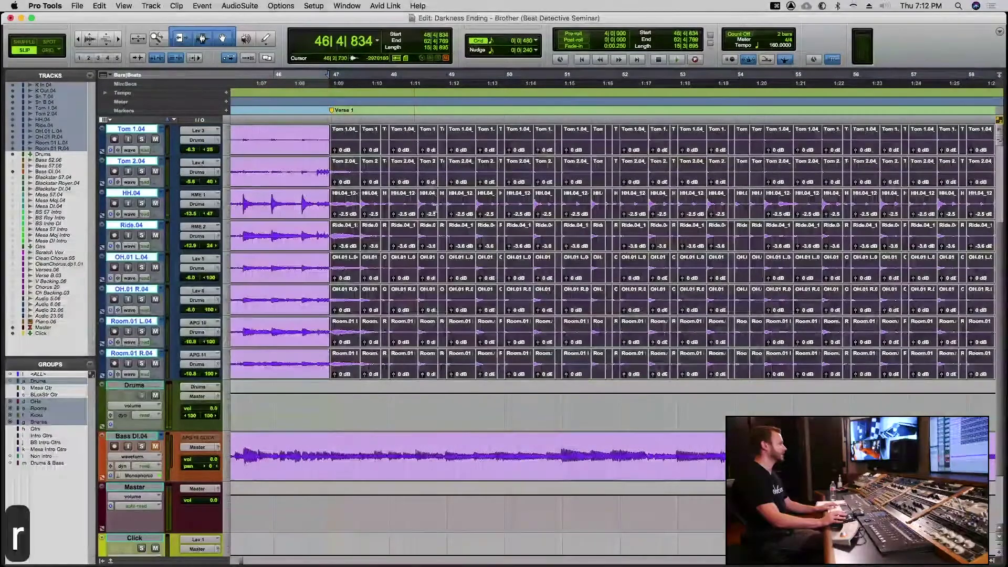
pyautogui.hscroll(6, 462, 210)
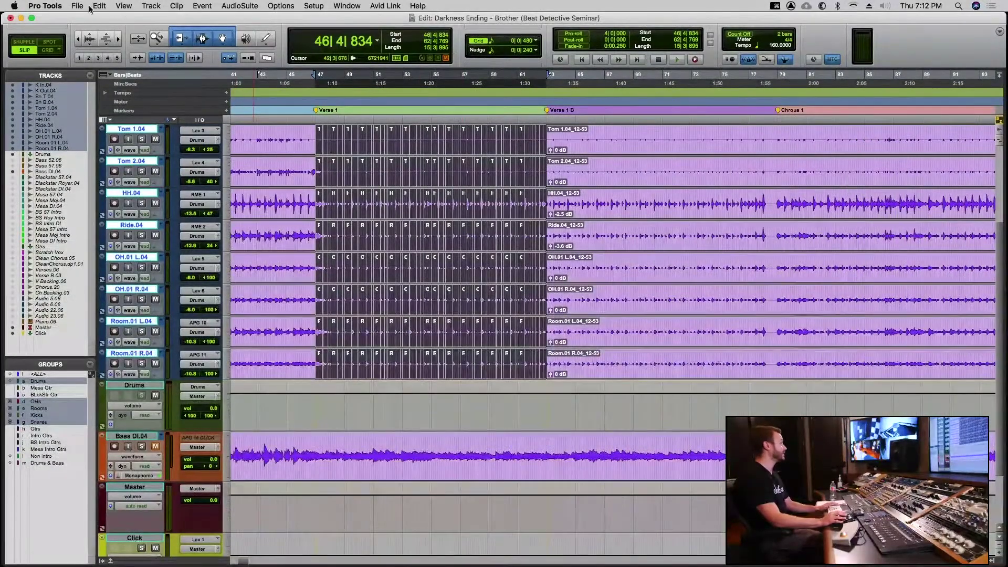
# - Select the unedited drum clips starting at Verse 1 B and play them briefly from the start of the section
pyautogui.click(575, 150)
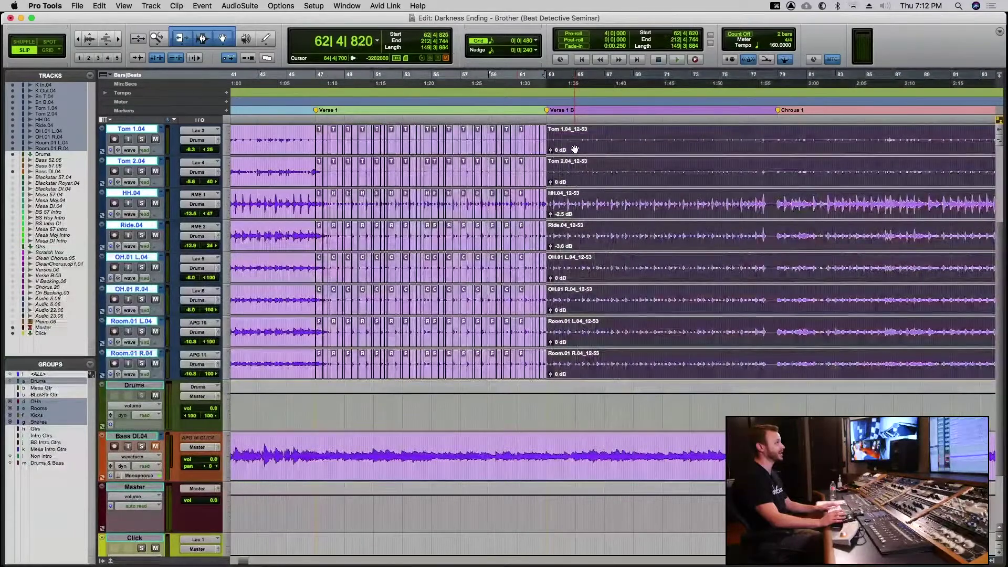
pyautogui.press('space')
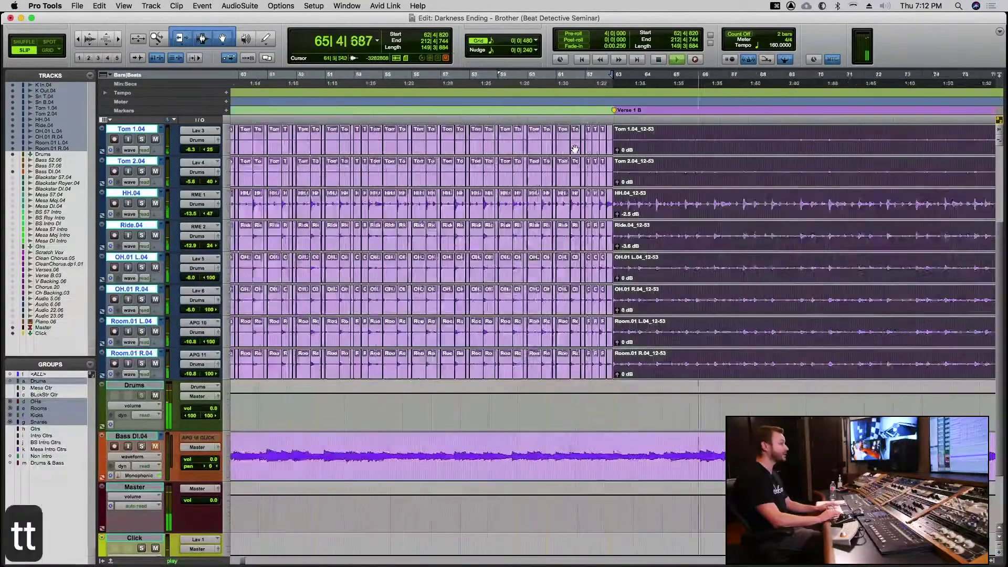
pyautogui.press('super+bracketright')
pyautogui.press('super+bracketright')
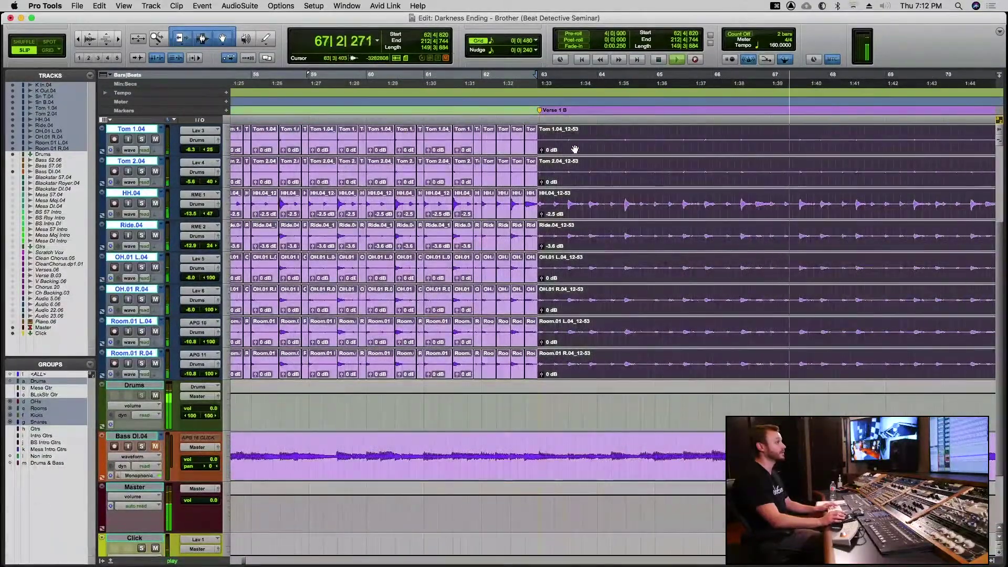
pyautogui.press('r')
pyautogui.press('r')
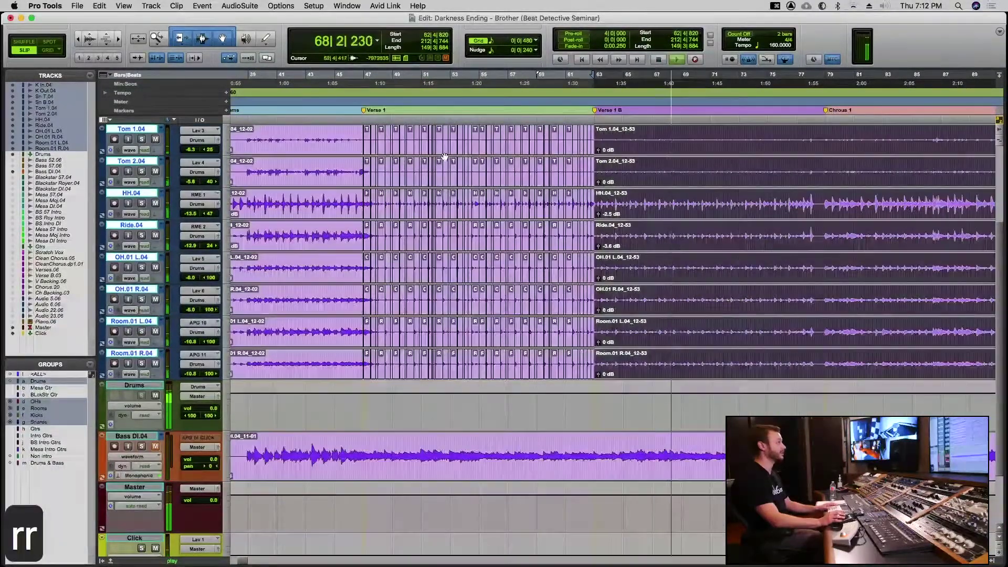
pyautogui.press('space')
# - Play the unedited drum intro from just before bar 39 to judge its timing
pyautogui.click(247, 170)
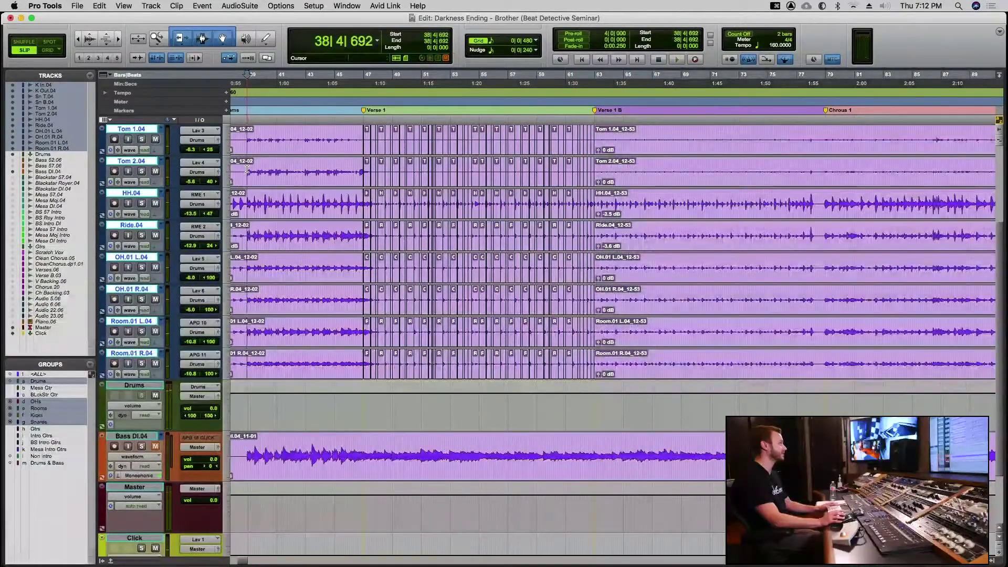
pyautogui.press('space')
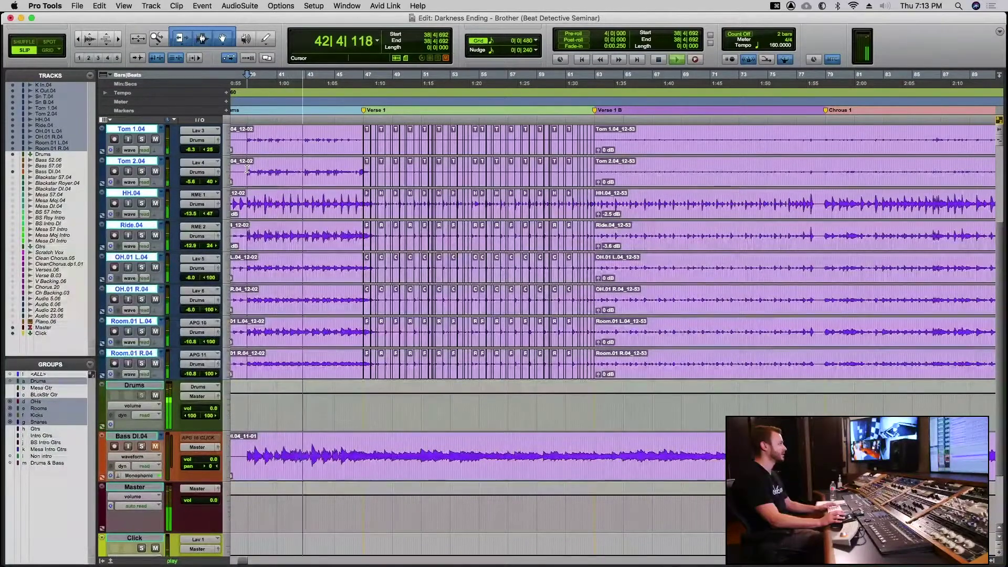
pyautogui.press('space')
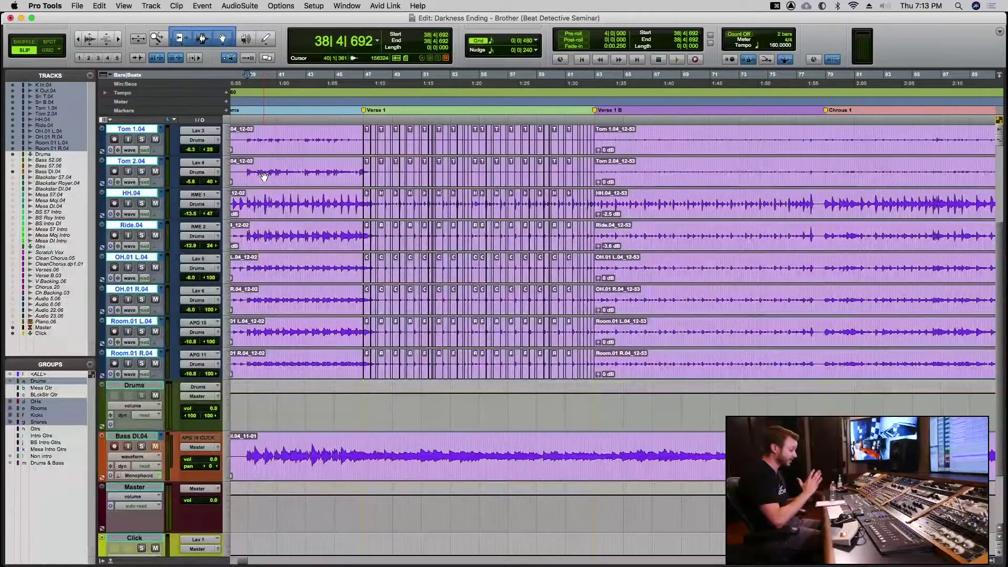
# - Show the kick and snare tracks and highlight the fast kick hits near the start of bars 39 and 40
pyautogui.scroll(4, 264, 175)
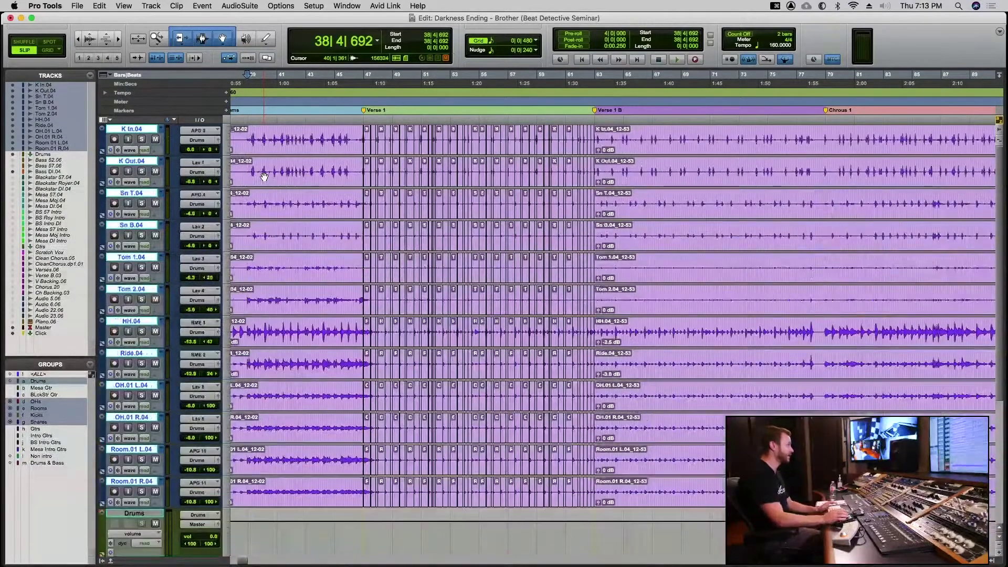
pyautogui.click(280, 135)
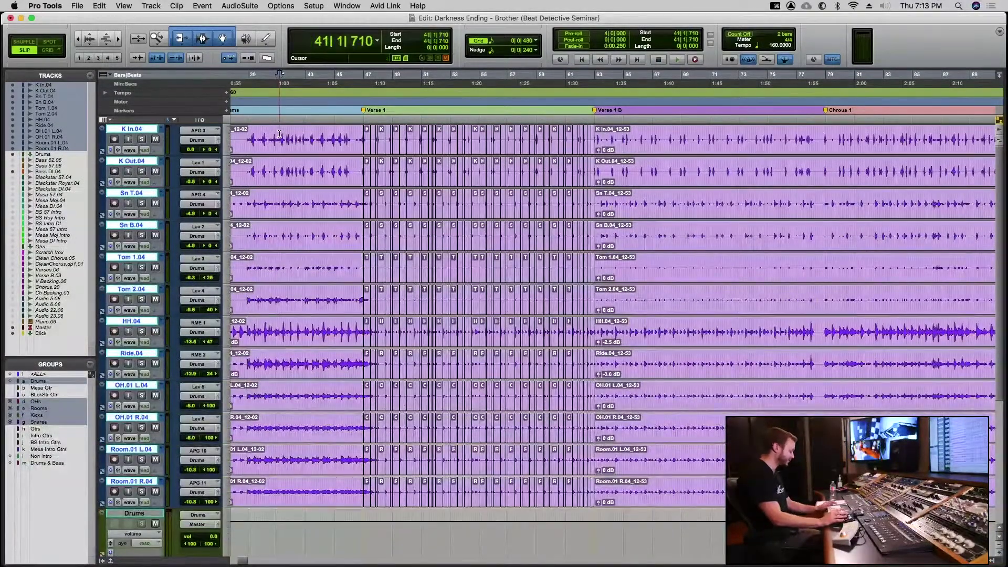
pyautogui.press('t')
pyautogui.press('t')
pyautogui.press('t')
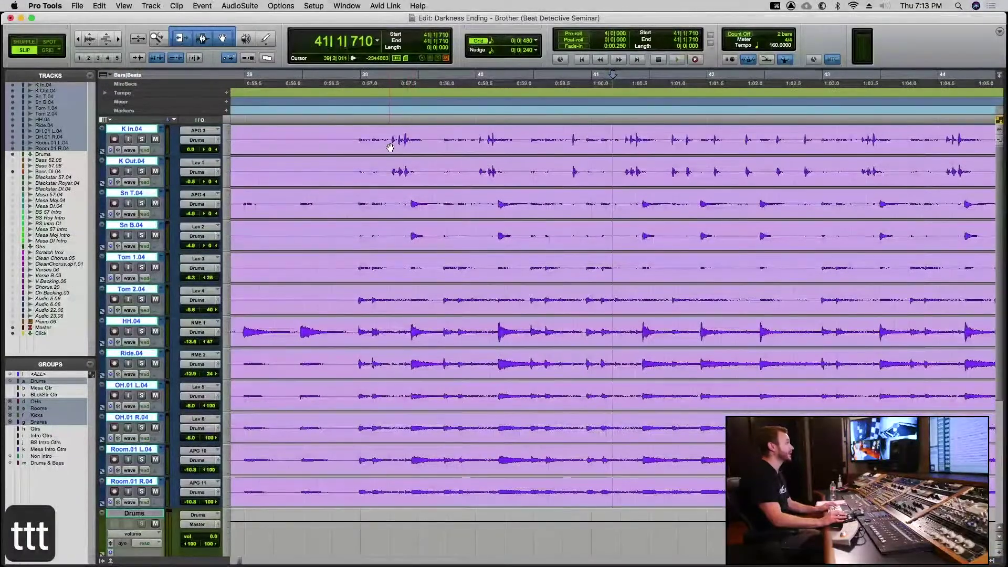
pyautogui.moveTo(390, 139); pyautogui.dragTo(414, 140)
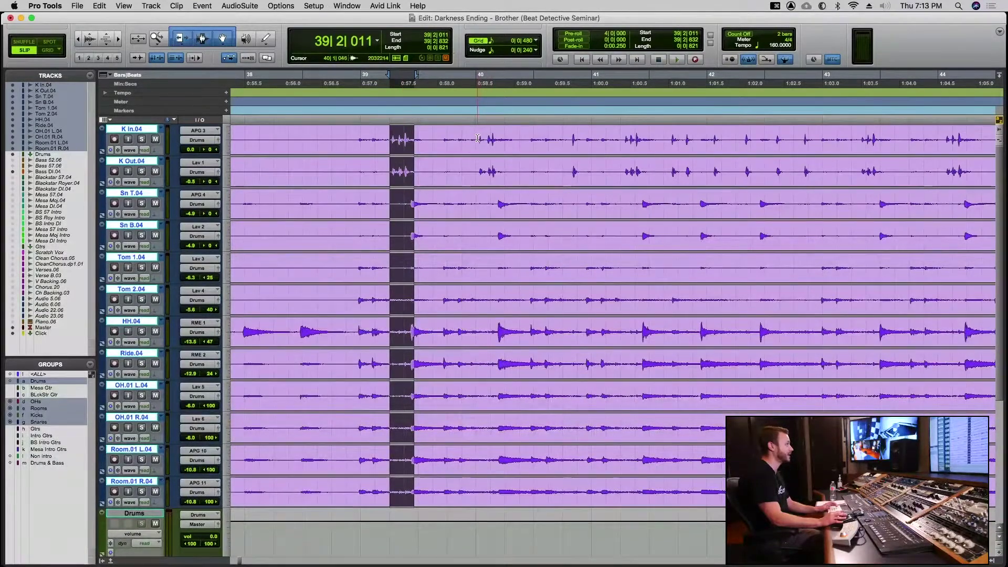
pyautogui.moveTo(479, 139); pyautogui.dragTo(502, 143)
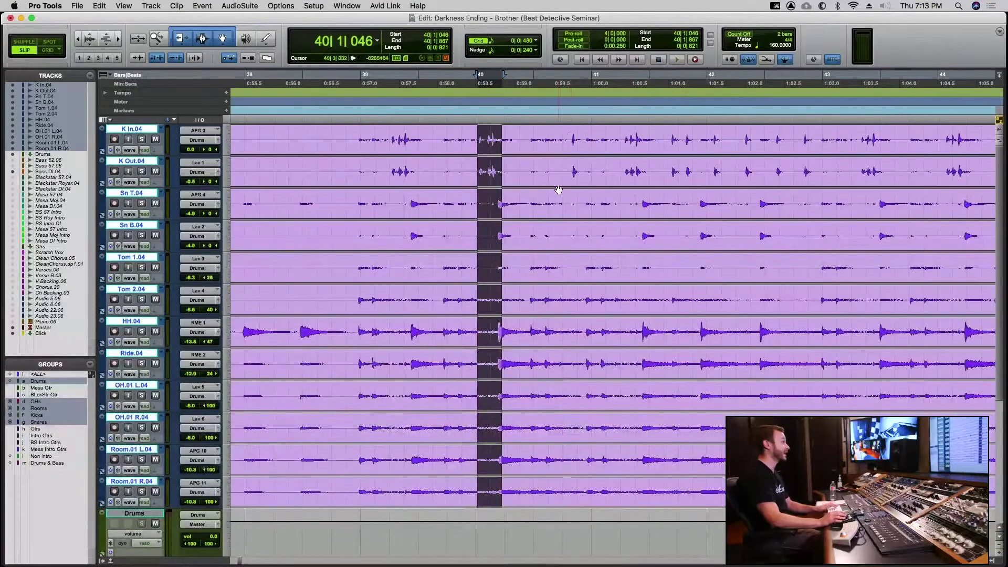
# - Compare the cut Verse 1 drum clips with the uncut clips before them and in Verse 1 B
pyautogui.hscroll(3, 496, 163)
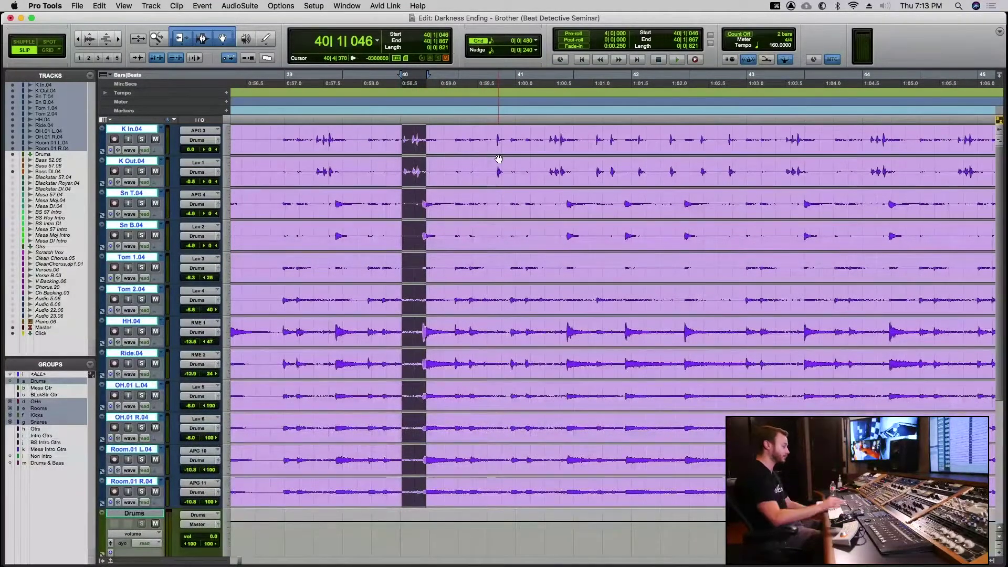
pyautogui.press('super+bracketleft')
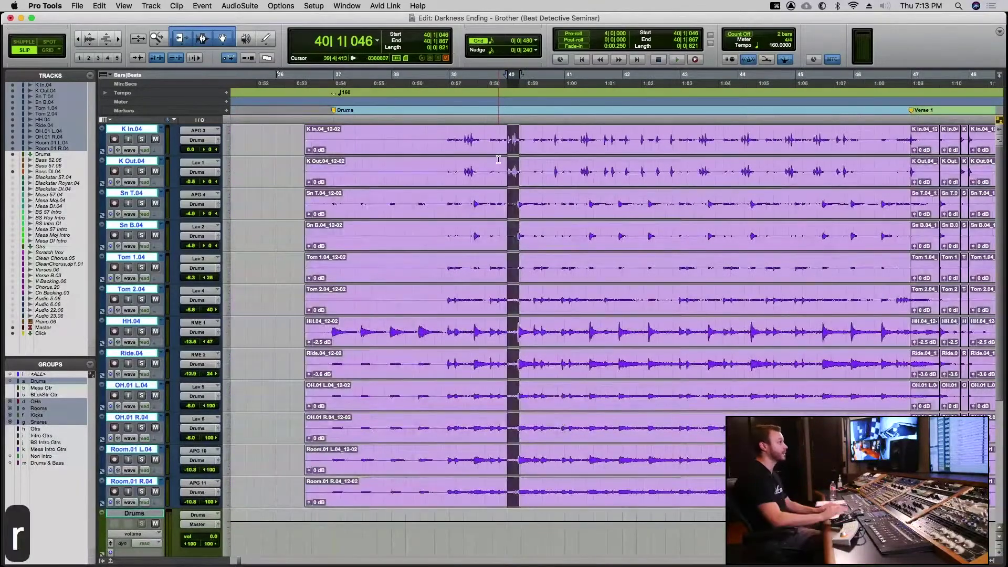
pyautogui.hscroll(20, 501, 166)
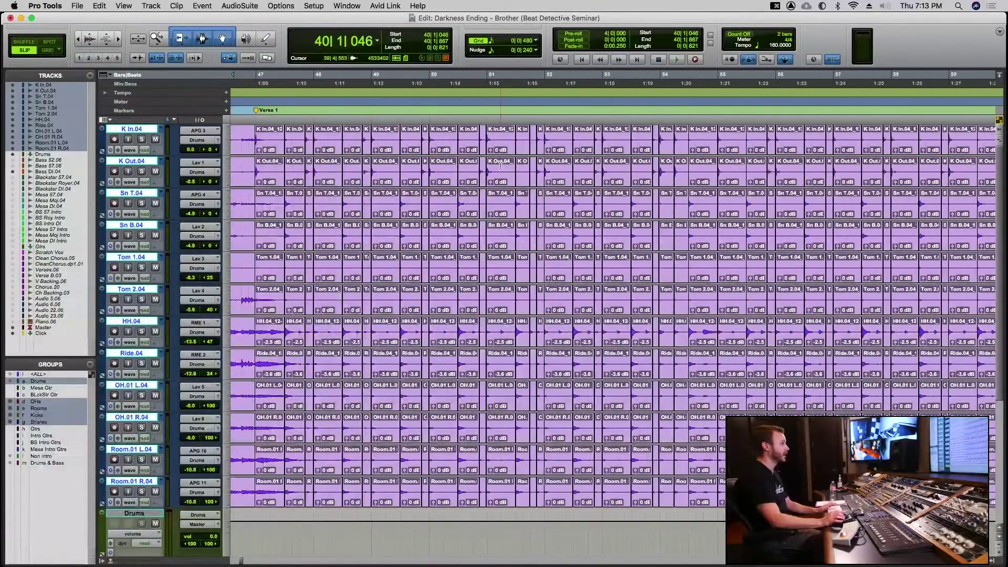
pyautogui.press('r')
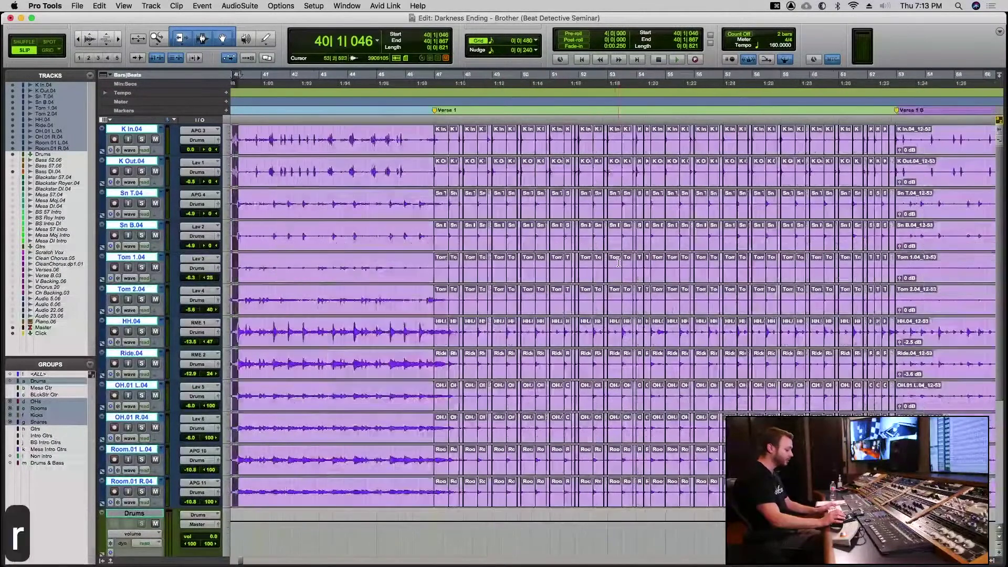
pyautogui.hscroll(20, 619, 263)
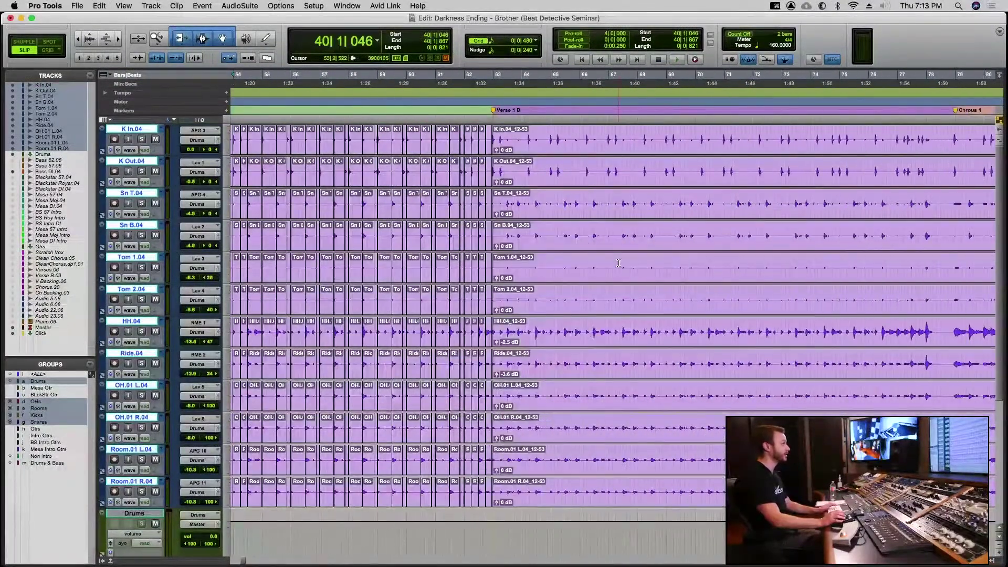
pyautogui.hscroll(-15, 619, 262)
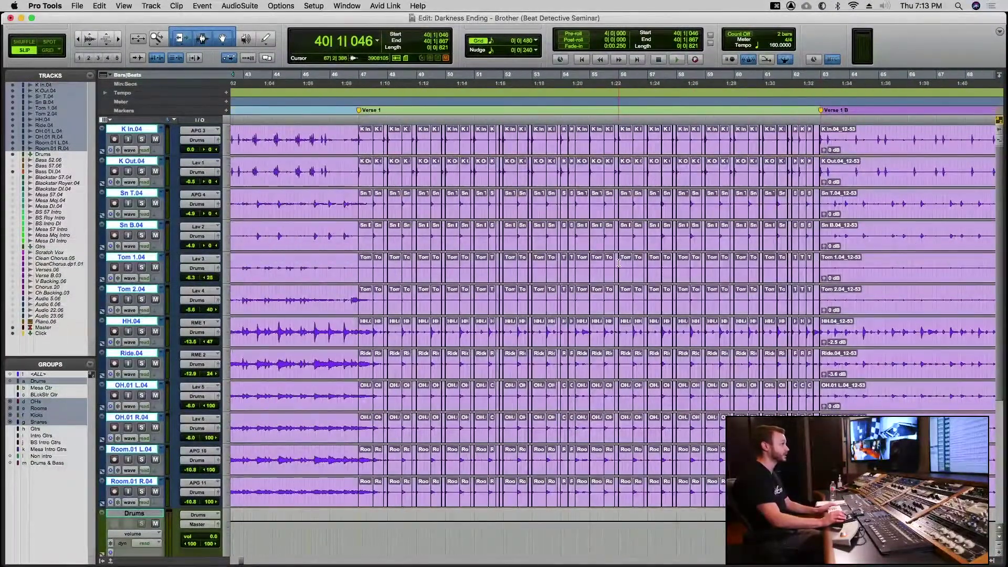
pyautogui.press('r')
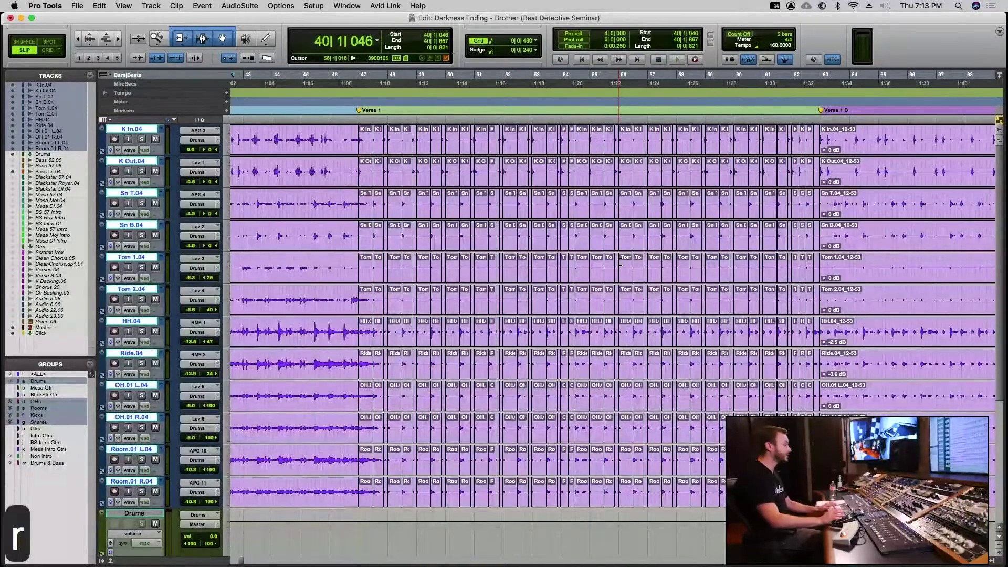
# - Review the remaining drum sections through Chorus 3, and examine the transition from the Drums section into the edited Verse 1
pyautogui.press('r')
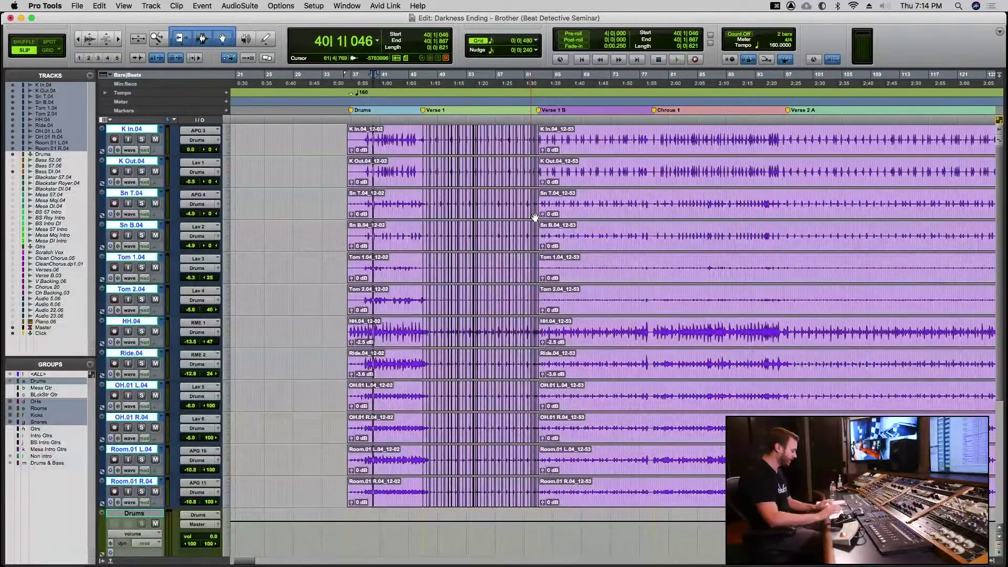
pyautogui.hscroll(6, 532, 226)
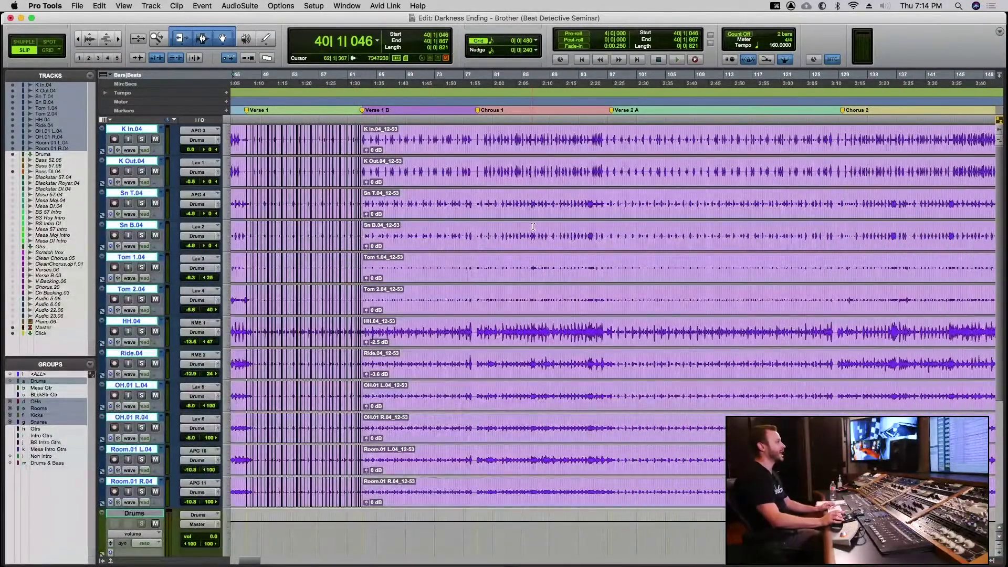
pyautogui.press('r')
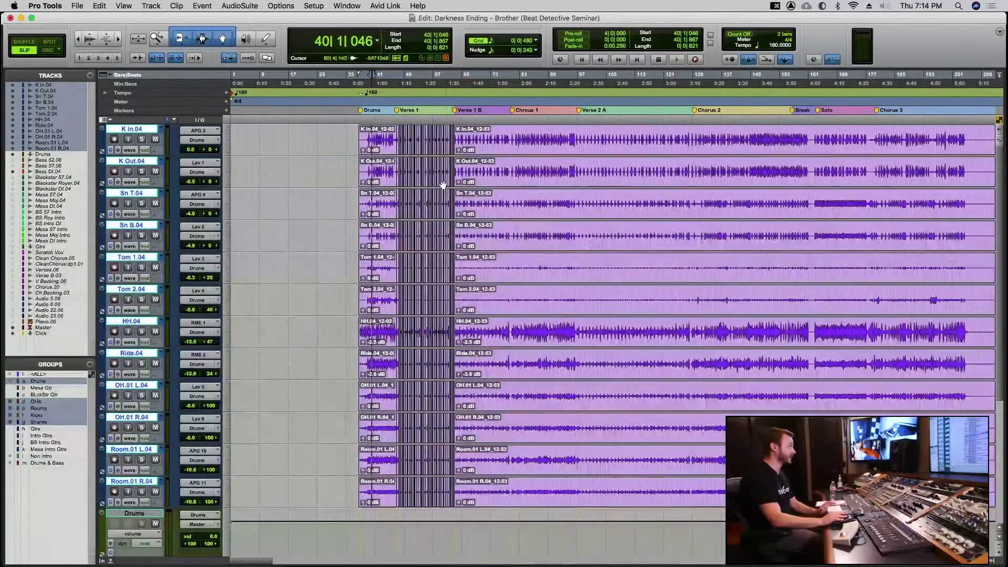
pyautogui.press('t')
pyautogui.press('t')
pyautogui.press('t')
pyautogui.press('t')
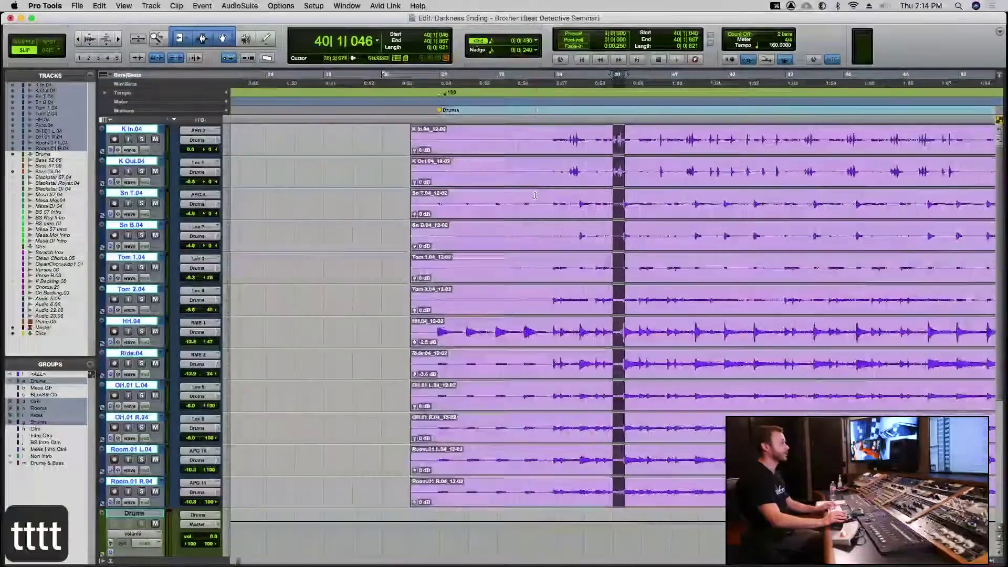
pyautogui.press('r')
pyautogui.press('r')
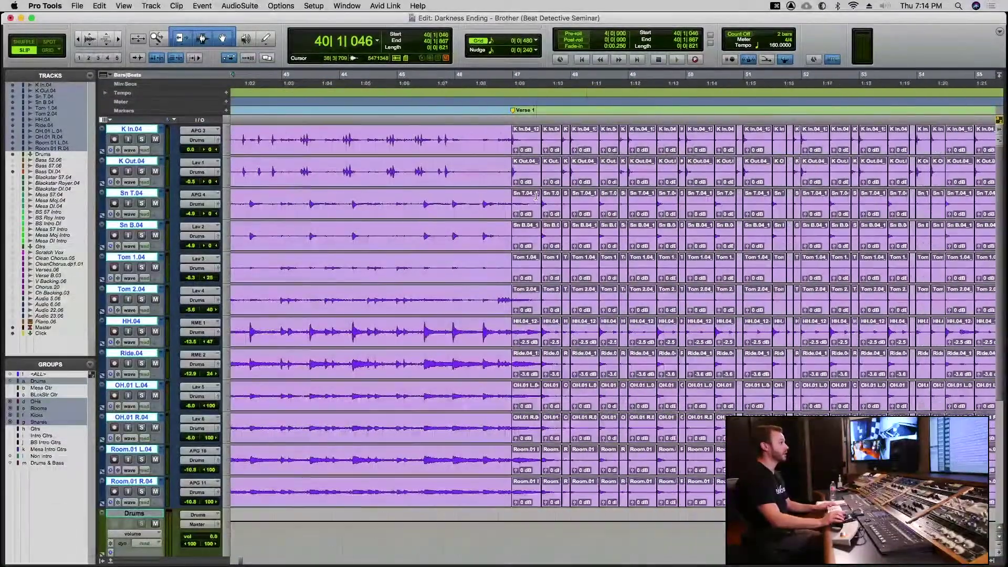
pyautogui.hscroll(3, 528, 189)
# - Select the Bass DI.04 audio from 38|4|273 to 47|1|433 and solo the track
pyautogui.scroll(-8, 527, 189)
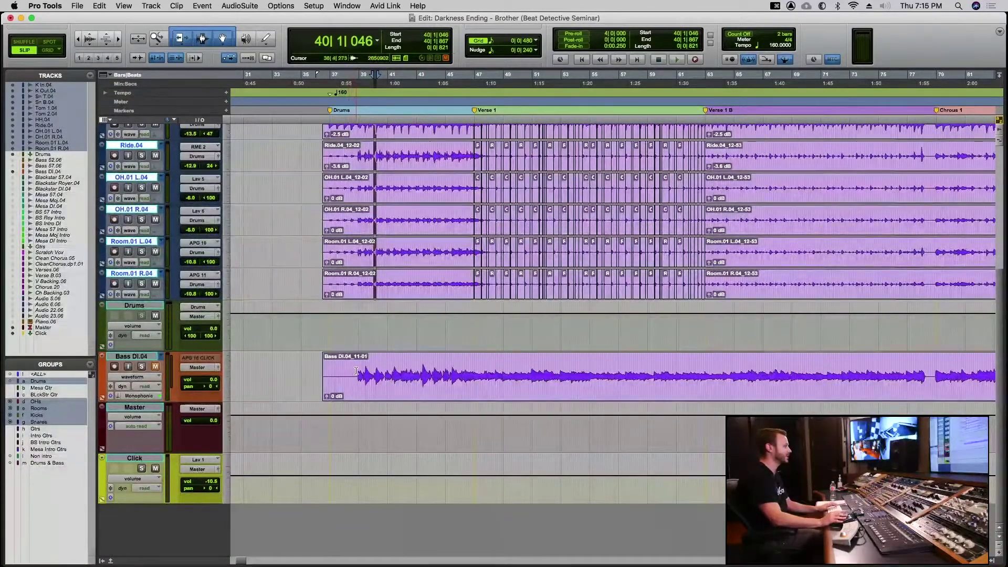
pyautogui.moveTo(357, 371); pyautogui.dragTo(476, 366)
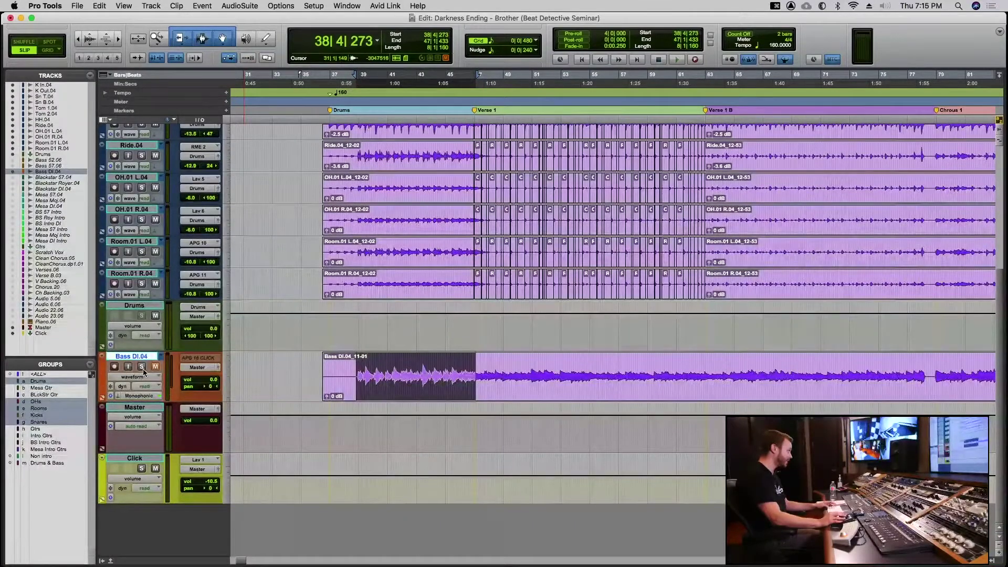
pyautogui.click(141, 366)
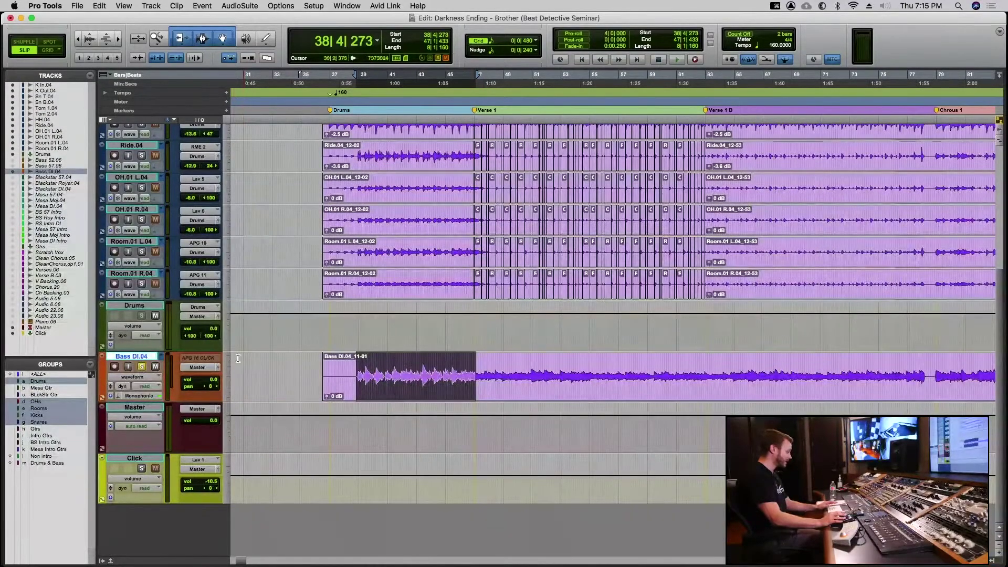
# - Play the soloed Bass DI.04 selection from its start to hear the bass line before Verse 1
pyautogui.press('super+bracketright')
pyautogui.press('super+bracketright')
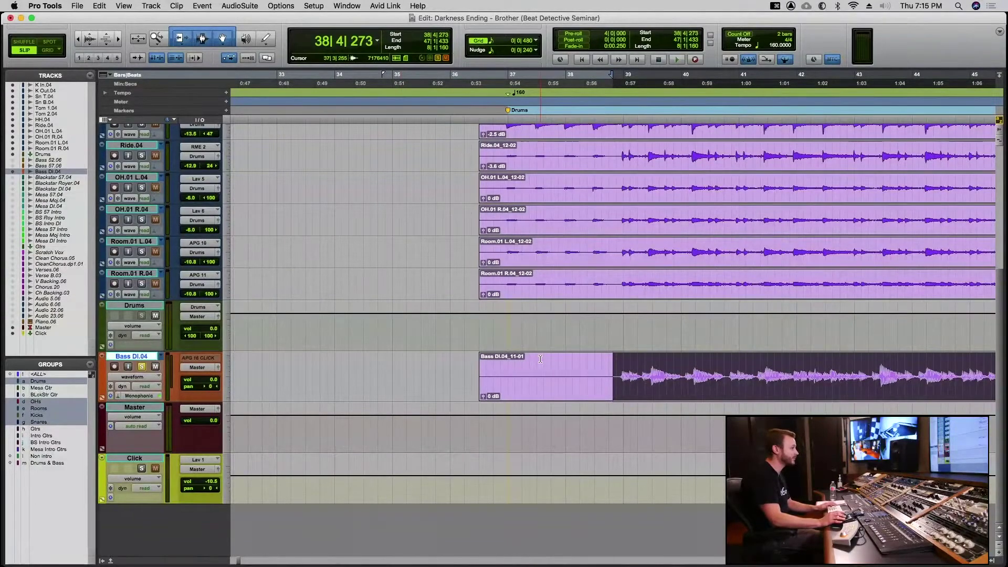
pyautogui.hscroll(3, 541, 359)
pyautogui.hscroll(2, 540, 358)
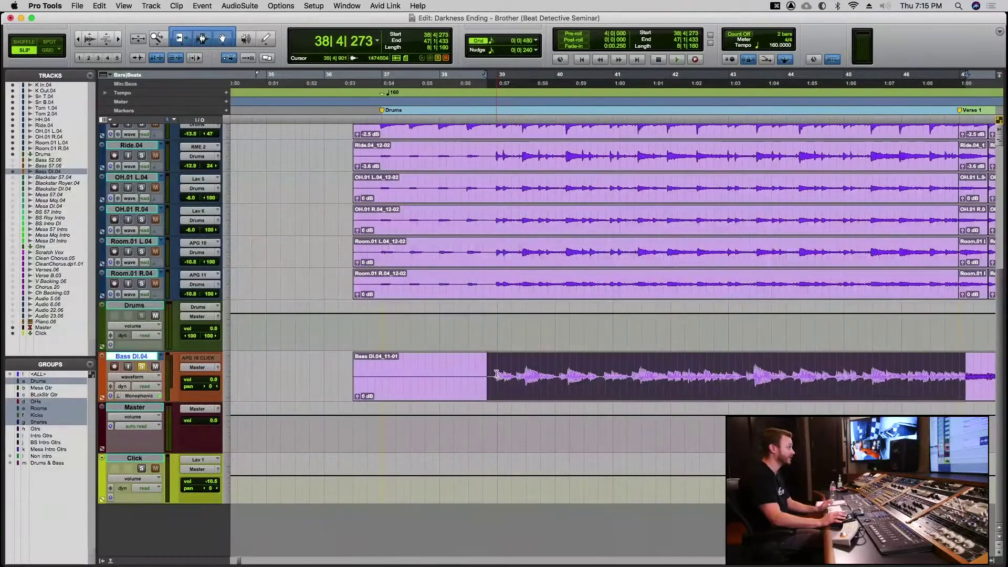
pyautogui.press('space')
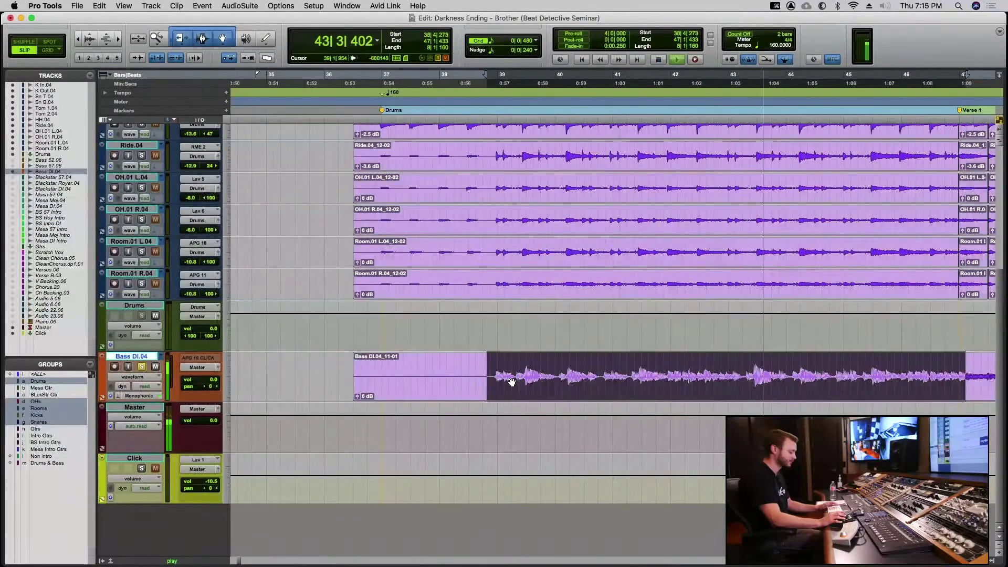
pyautogui.press('space')
# - In Beat Detective's Clip Separation mode, capture the bass selection from 38|4 to 47|1 and analyze it at 30% sensitivity
pyautogui.press('super+bracketleft')
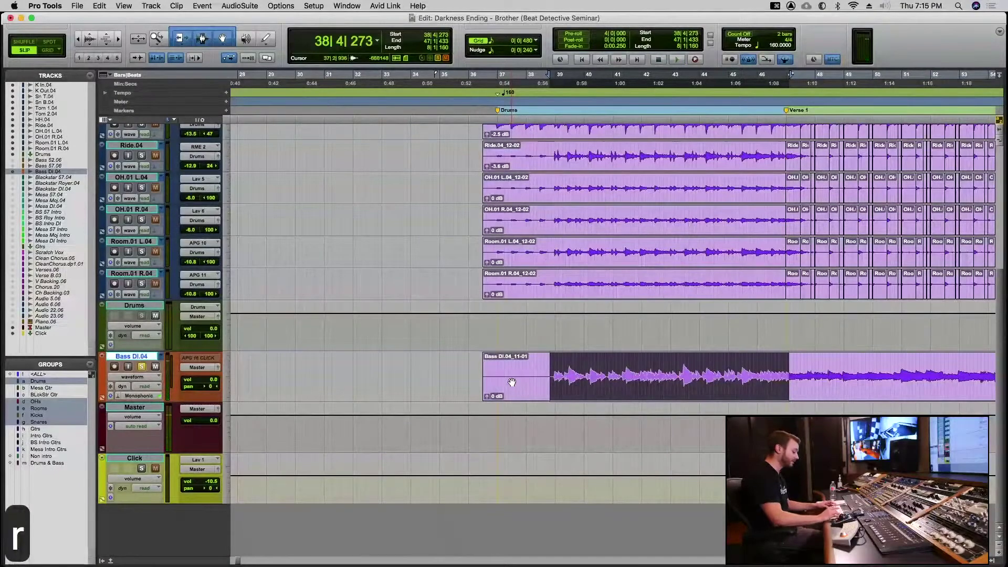
pyautogui.press('super+8')
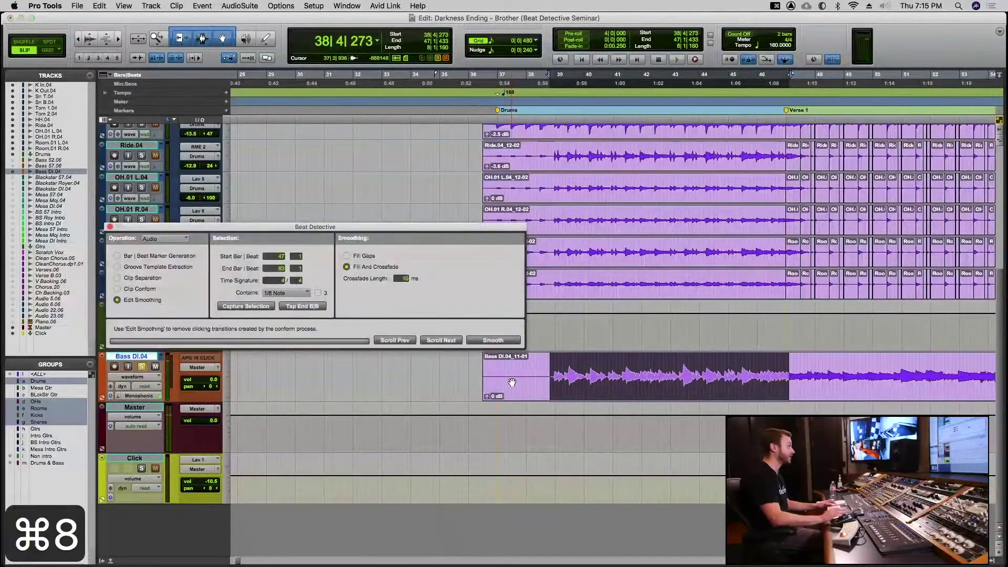
pyautogui.click(117, 278)
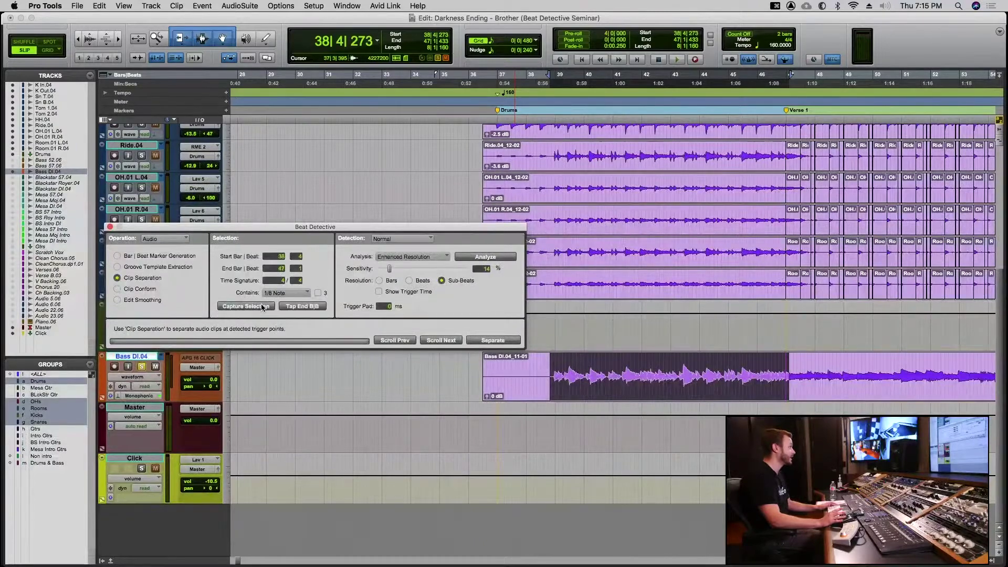
pyautogui.click(484, 257)
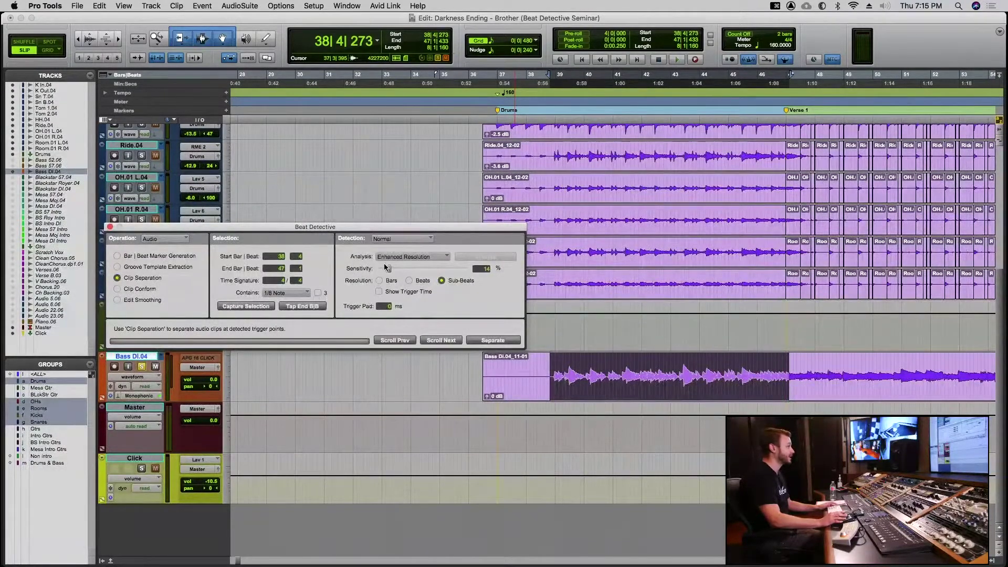
pyautogui.moveTo(381, 270); pyautogui.dragTo(403, 271)
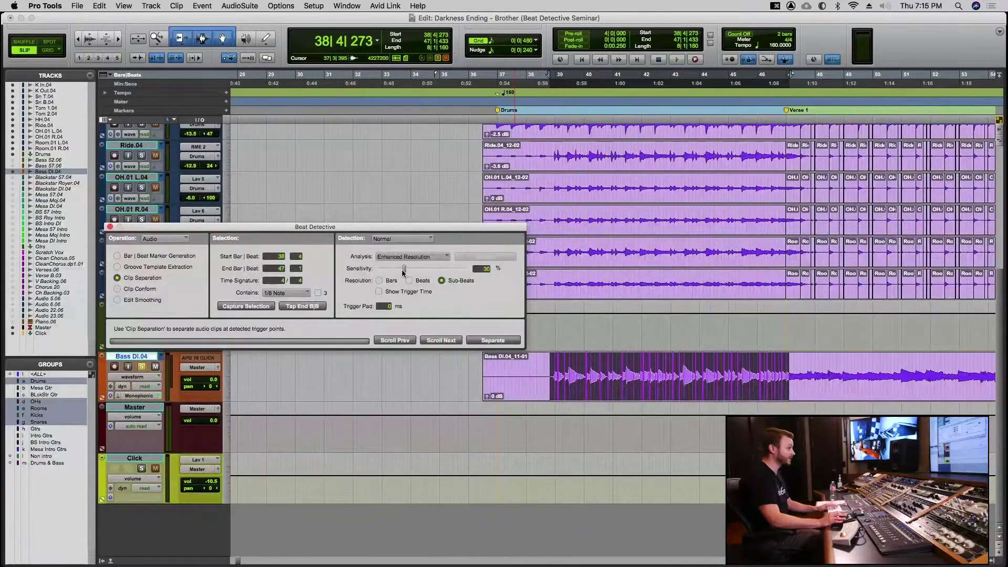
# - Check the detected triggers on the Bass DI.04 selection and separate the audio into clips at them
pyautogui.press('super+bracketright')
pyautogui.press('super+bracketright')
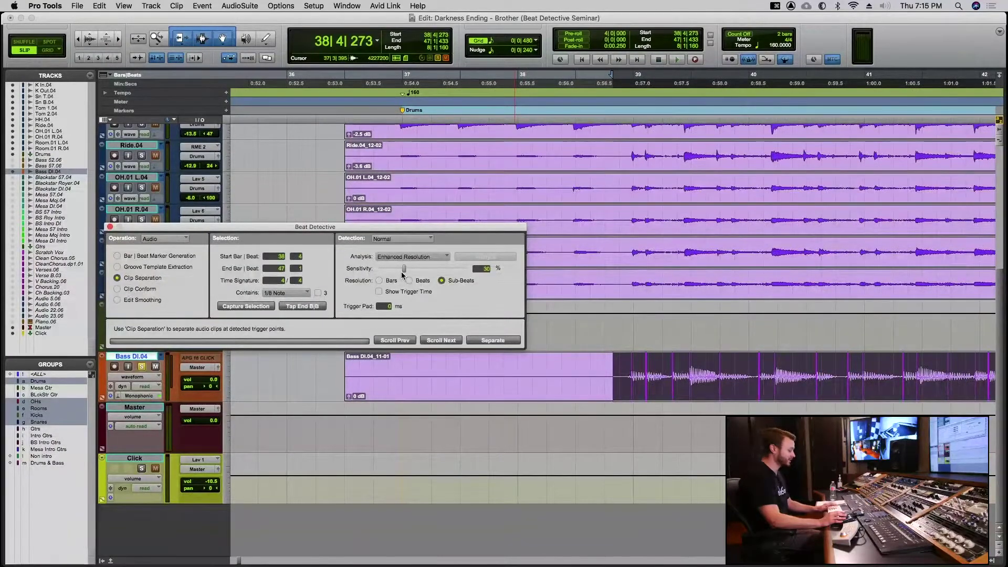
pyautogui.press('super+bracketleft')
pyautogui.press('super+bracketleft')
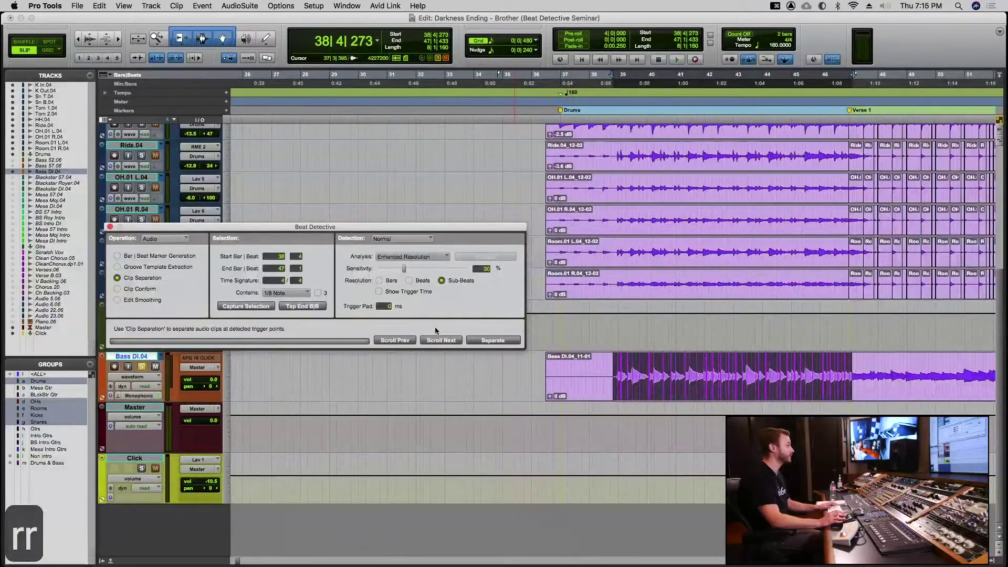
pyautogui.click(493, 340)
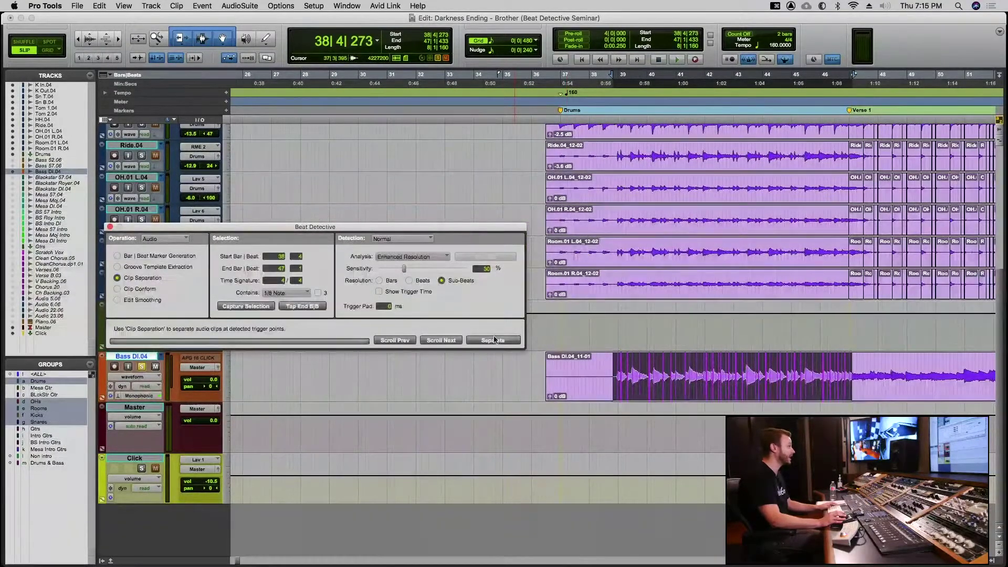
# - Conform the separated bass clips at 100% strength and smooth the edits with Fill And Crossfade at a 10 ms crossfade length
pyautogui.click(151, 289)
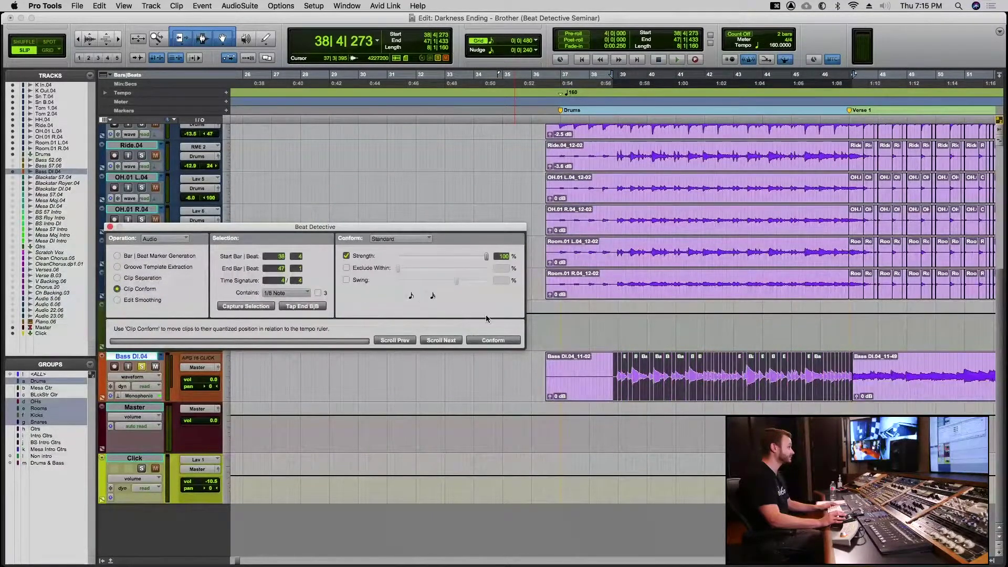
pyautogui.click(488, 340)
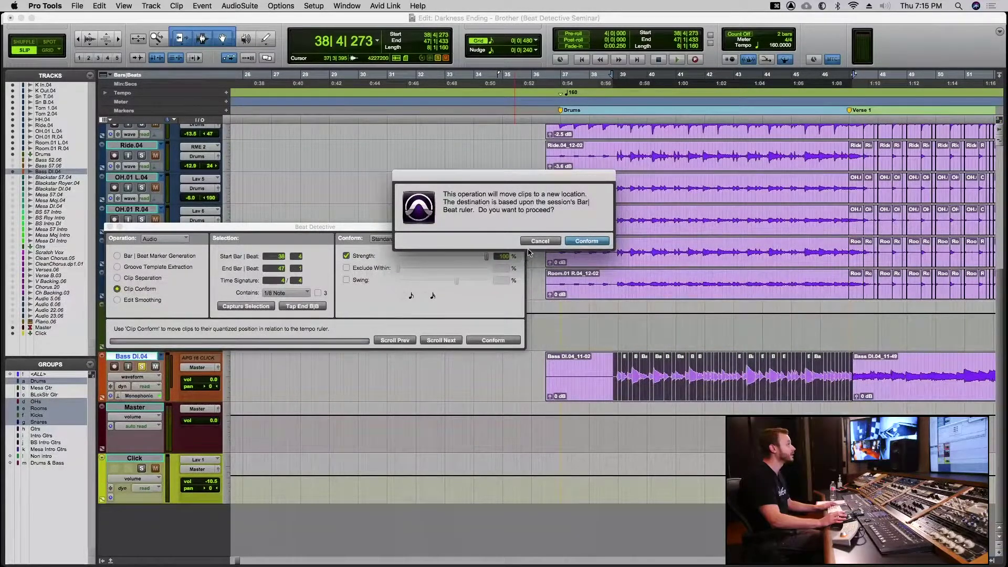
pyautogui.click(578, 241)
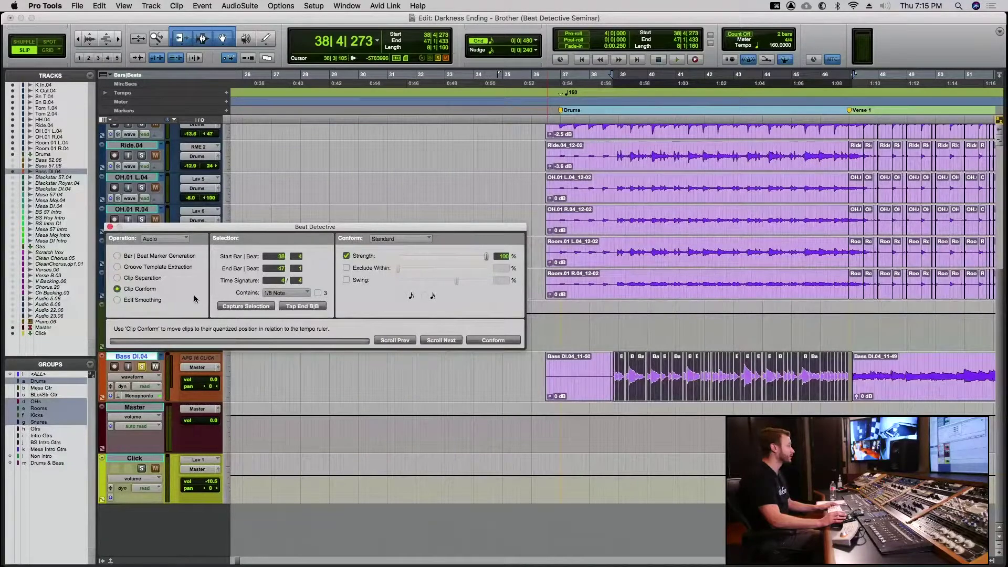
pyautogui.click(118, 300)
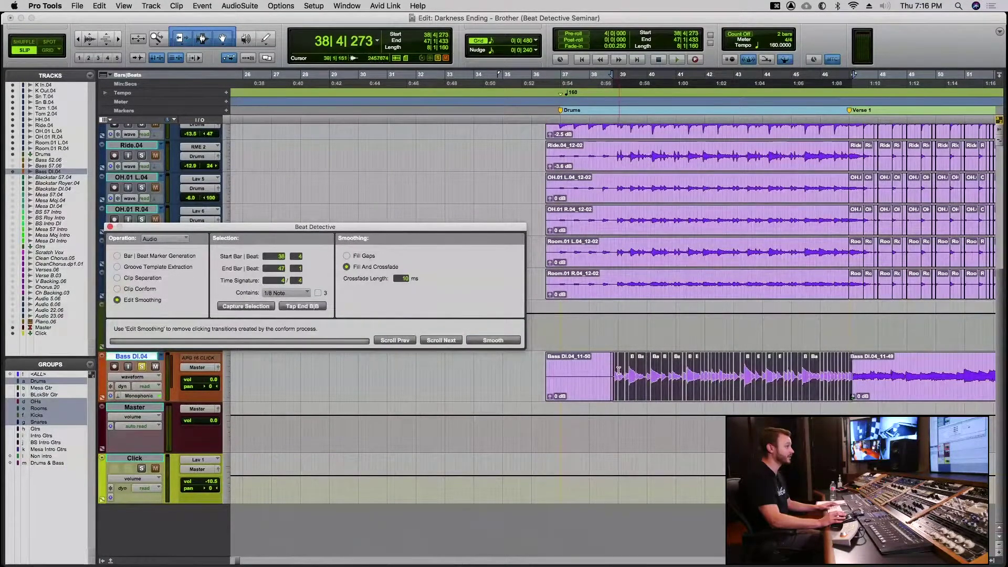
# - Play the conformed bass from 38|4|273 and try soloing the Click track for comparison before soloing Bass DI.04 again
pyautogui.press('space')
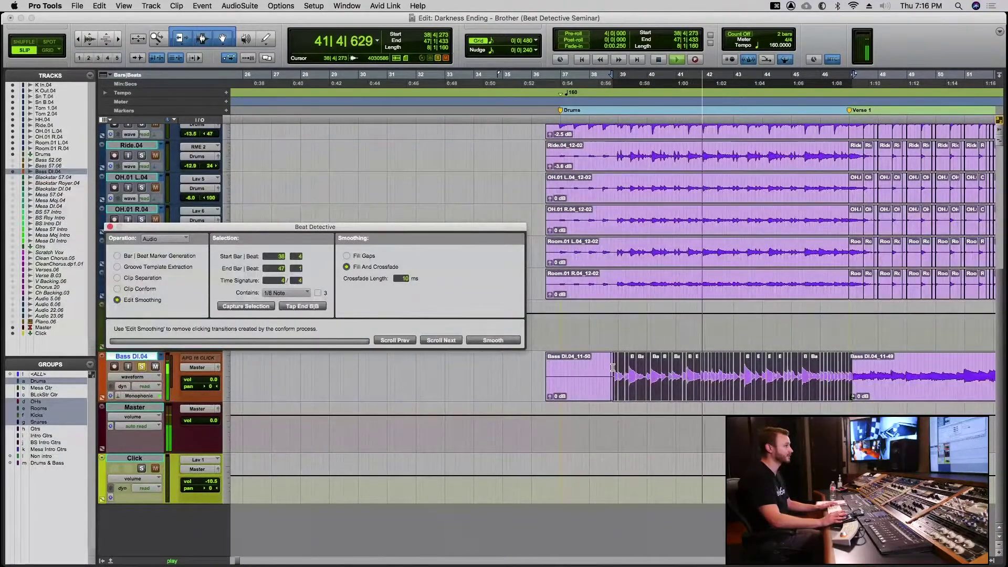
pyautogui.press('7')
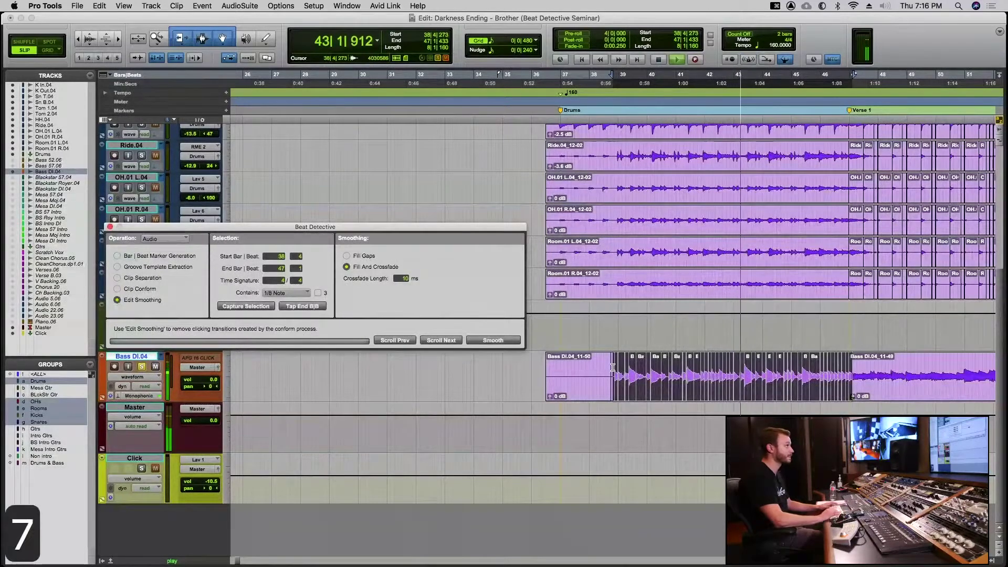
pyautogui.press('7')
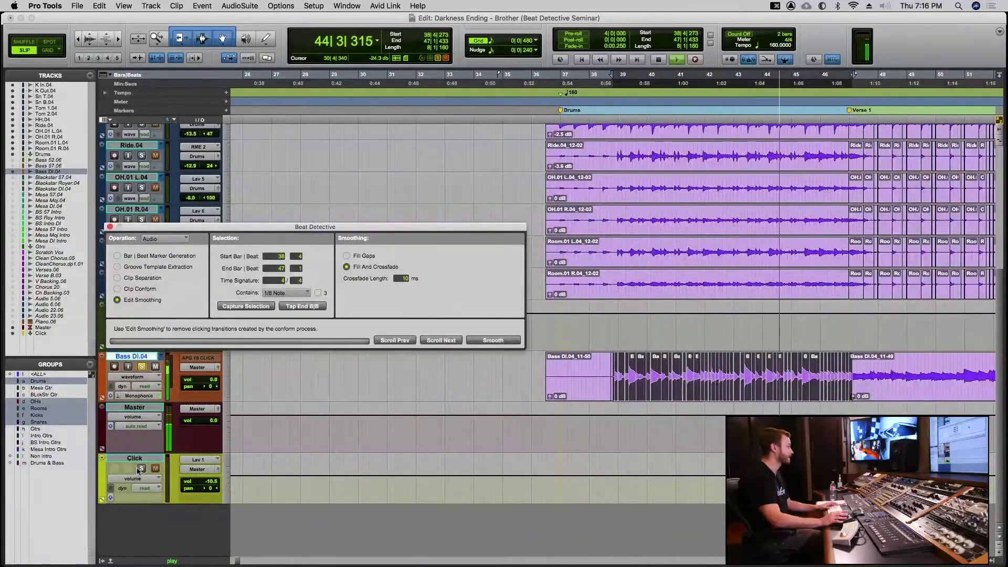
pyautogui.click(145, 447)
pyautogui.press('space')
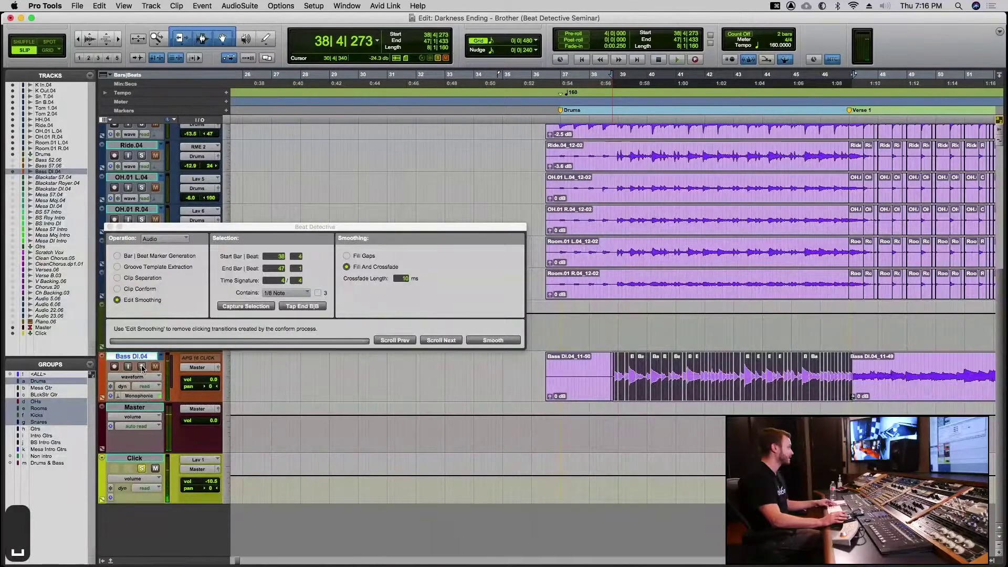
pyautogui.click(142, 366)
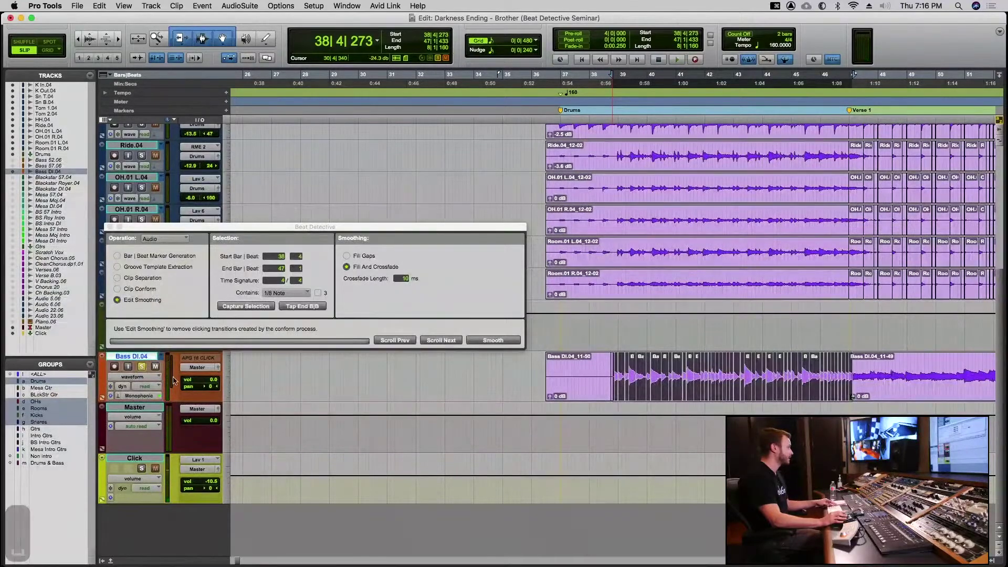
# - Set the Solo Mode to Latch, and play the conformed bass with both Bass DI.04 and the Click track soloed
pyautogui.click(280, 6)
pyautogui.moveTo(296, 294)
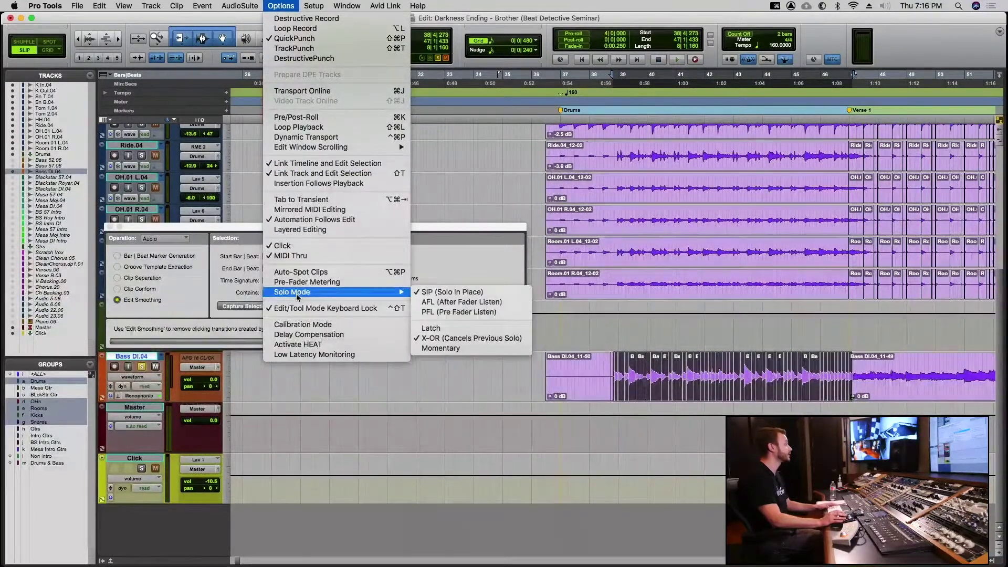
pyautogui.click(432, 329)
pyautogui.click(142, 469)
pyautogui.press('space')
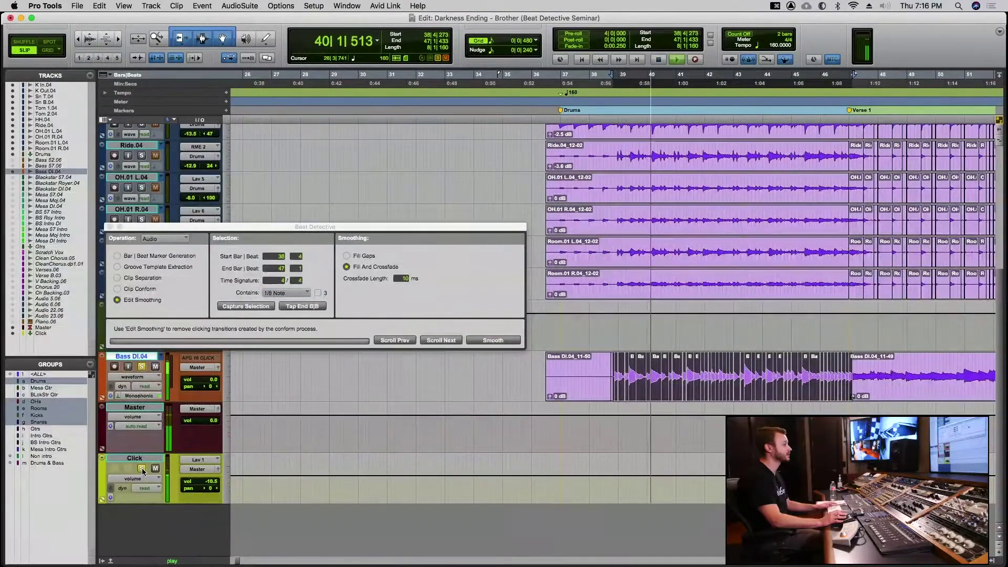
pyautogui.press('space')
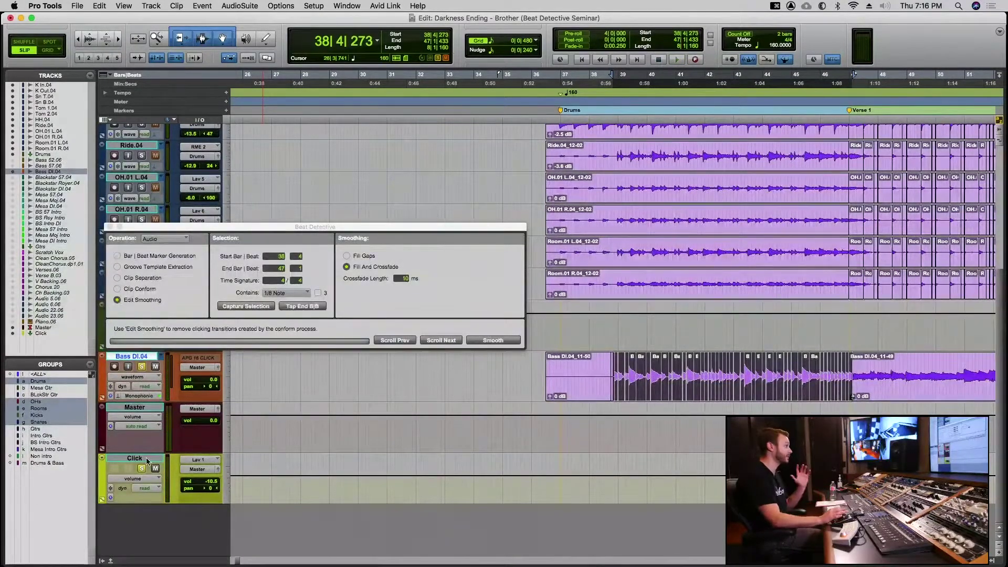
# - Undo the smoothing, conforming and separation of the Bass DI.04 audio, and close Beat Detective
pyautogui.press('super+z')
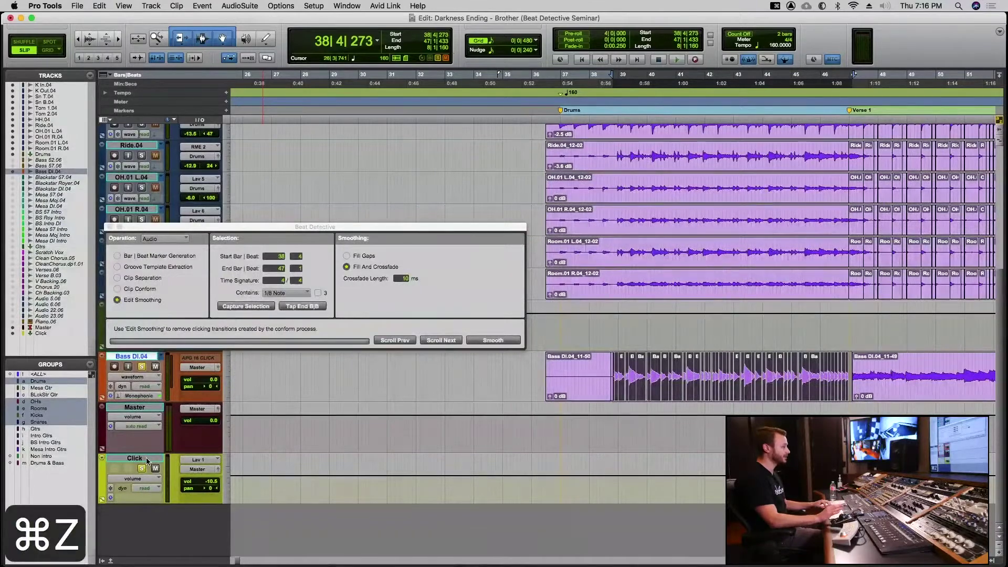
pyautogui.press('super+z')
pyautogui.press('super+z')
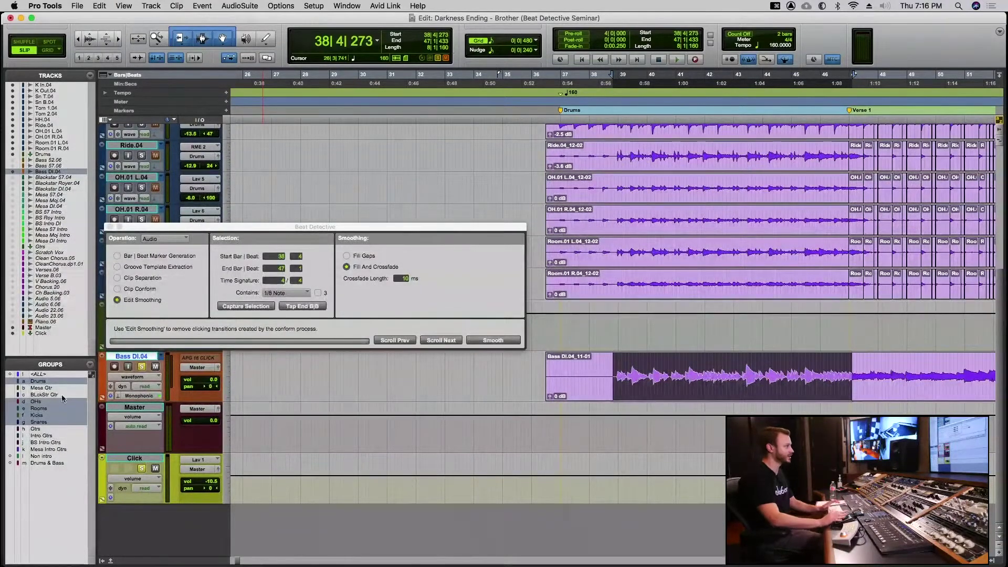
pyautogui.click(110, 227)
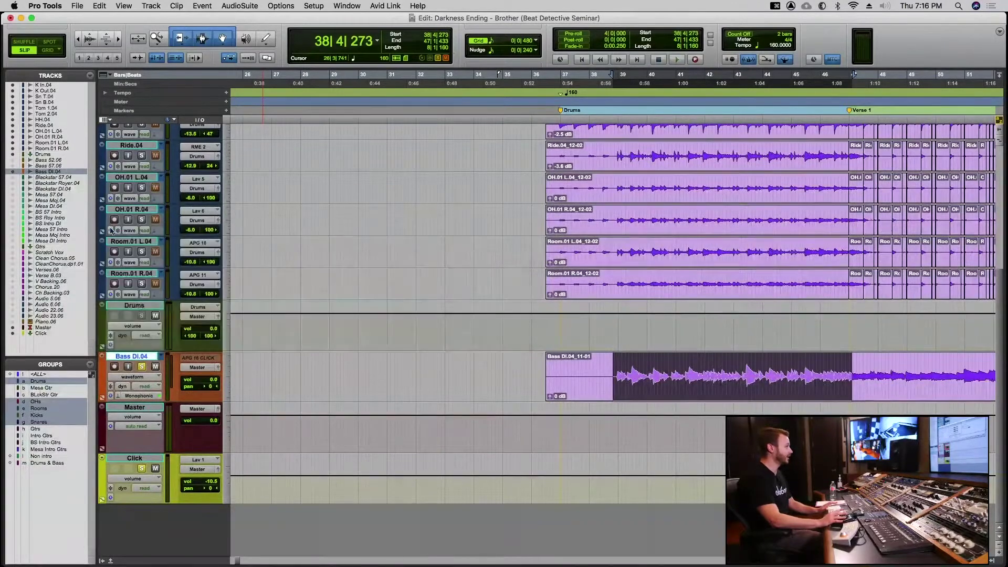
# - Select the Bass DI.04 audio from 38|4|308 to 45|2|764 and separate it into its own clip
pyautogui.click(650, 371)
pyautogui.press('t')
pyautogui.press('t')
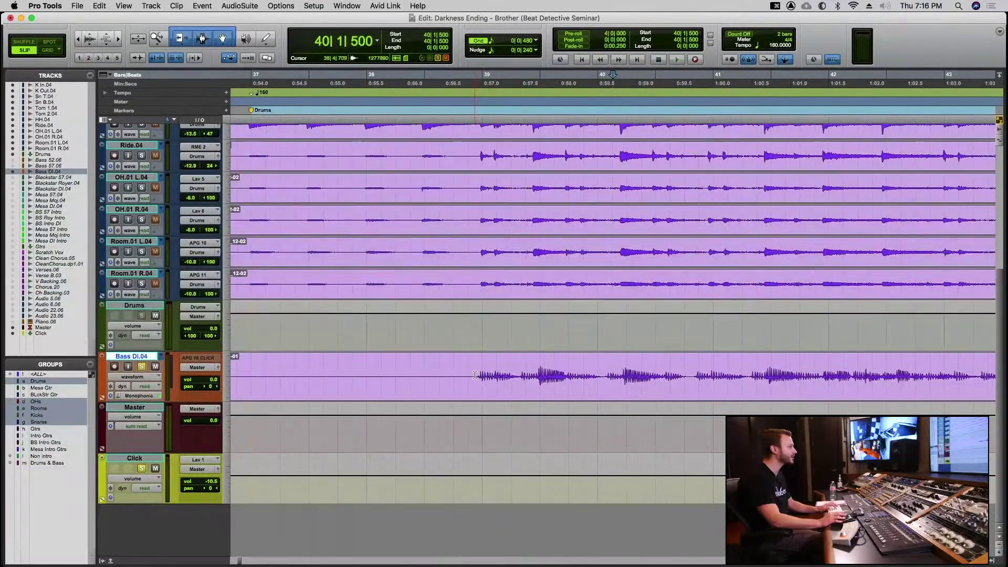
pyautogui.moveTo(476, 374); pyautogui.dragTo(938, 361)
pyautogui.press('r')
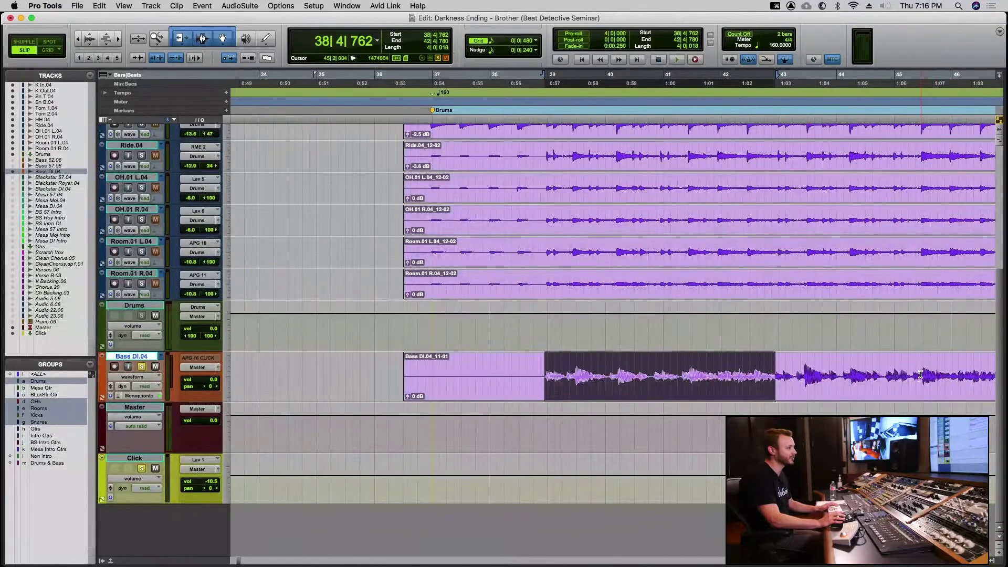
pyautogui.moveTo(920, 375); pyautogui.dragTo(537, 394)
pyautogui.press('b')
pyautogui.press('t')
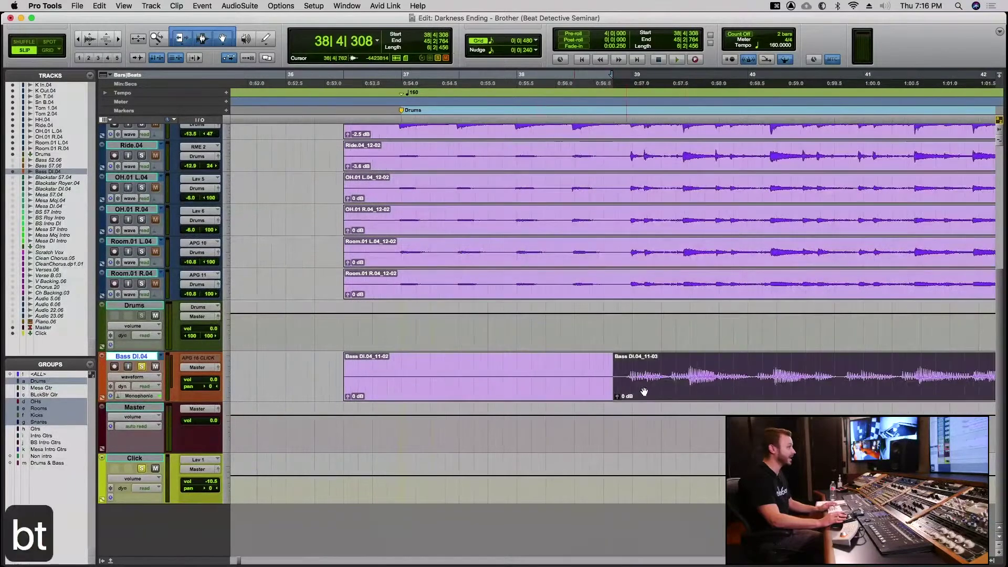
# - Slip the separated bass clip slightly later so it starts at 38|4|430, and select the bass clip that follows it
pyautogui.moveTo(679, 389); pyautogui.dragTo(683, 389)
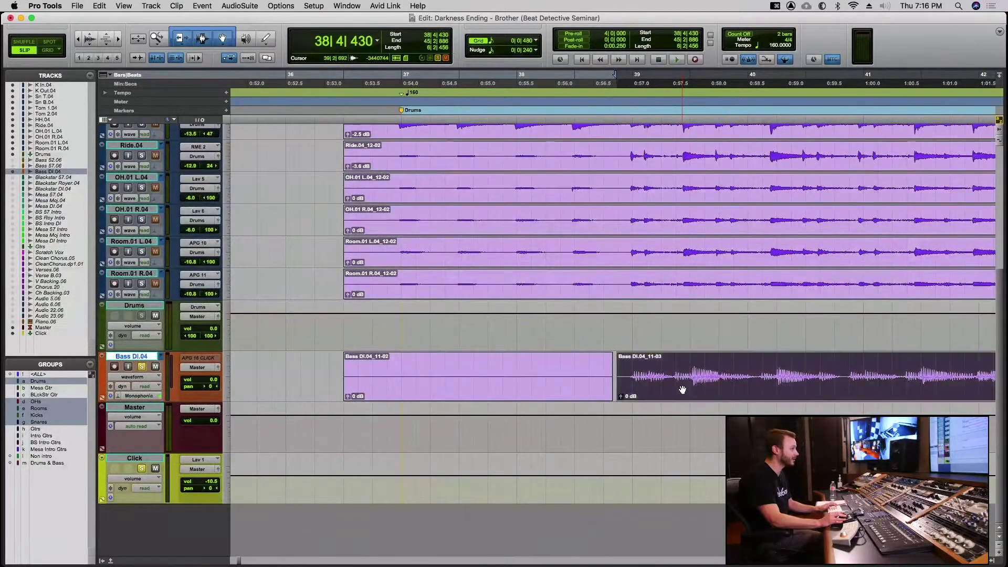
pyautogui.press('r')
pyautogui.press('r')
pyautogui.press('r')
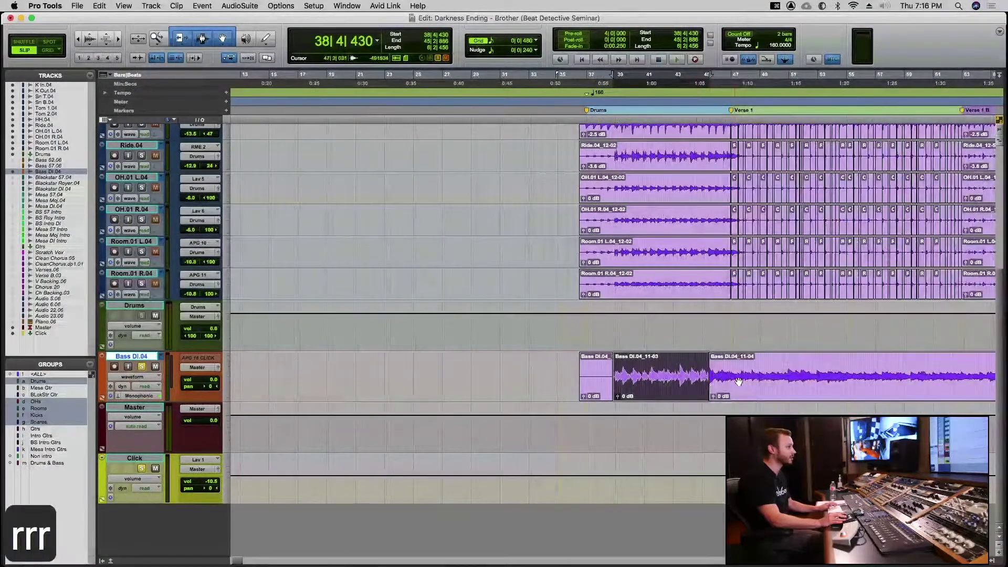
pyautogui.click(725, 380)
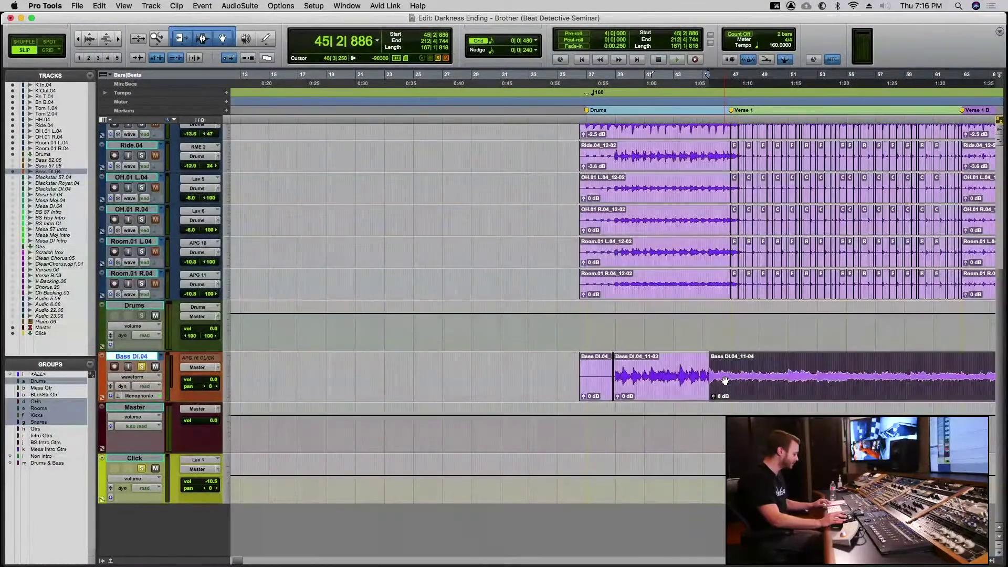
# - Undo the move and the manual separation of the Bass DI.04 clip
pyautogui.press('super+z')
pyautogui.press('super+z')
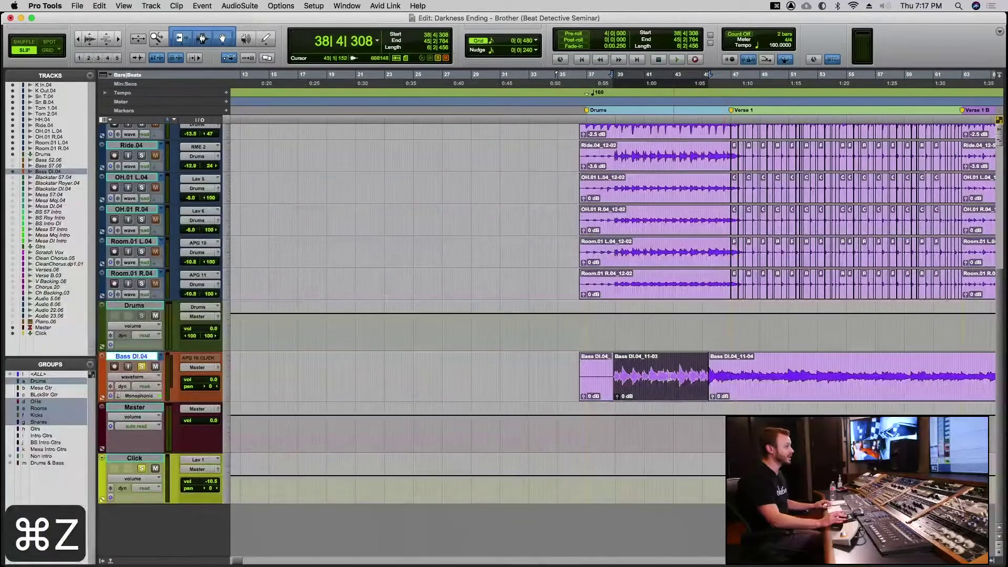
pyautogui.press('super+z')
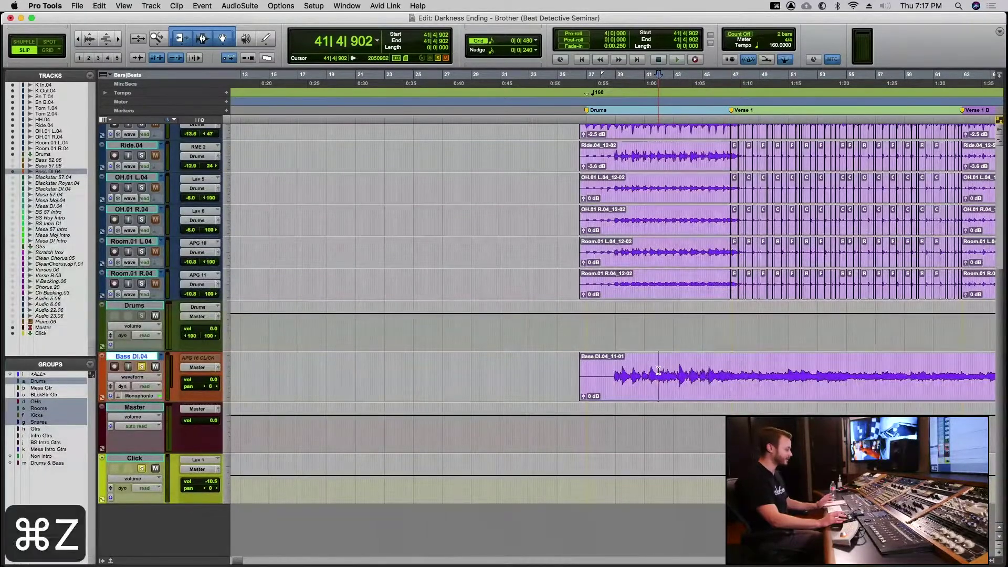
# - Open Beat Detective with the drum tracks selected from 77|1|023 to 96|2|116, review its operation modes, and close it
pyautogui.press('r')
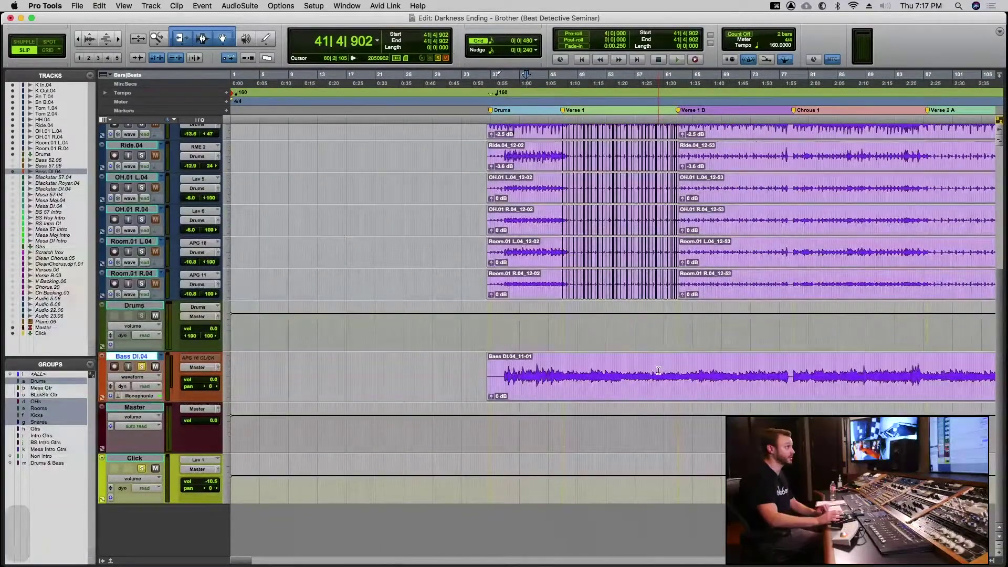
pyautogui.scroll(5, 659, 371)
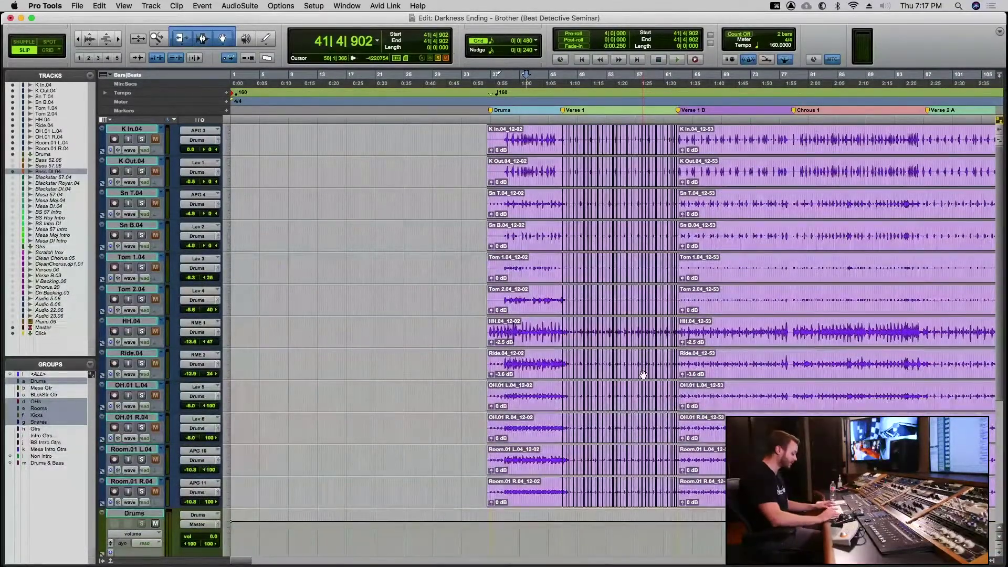
pyautogui.press('super+8')
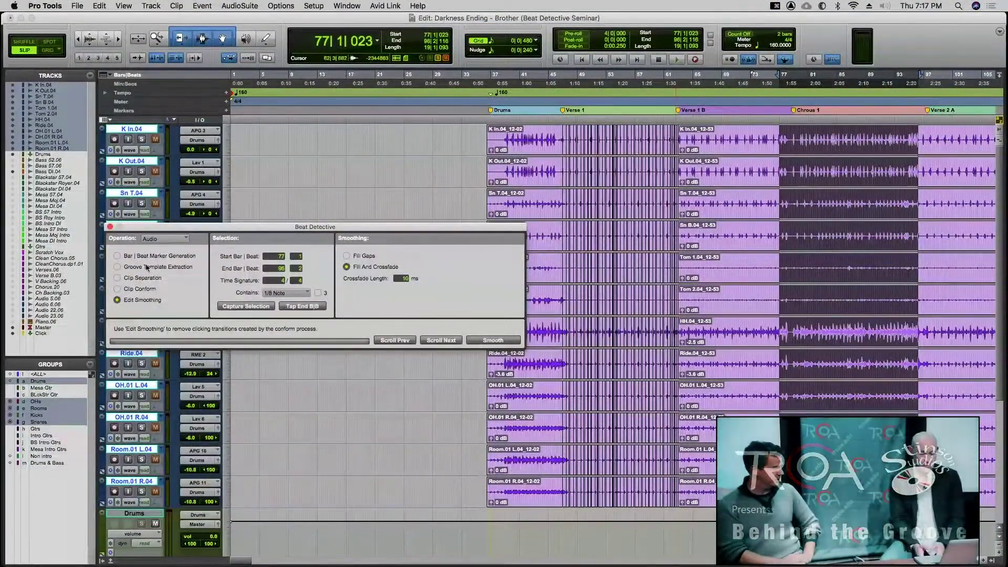
pyautogui.click(116, 255)
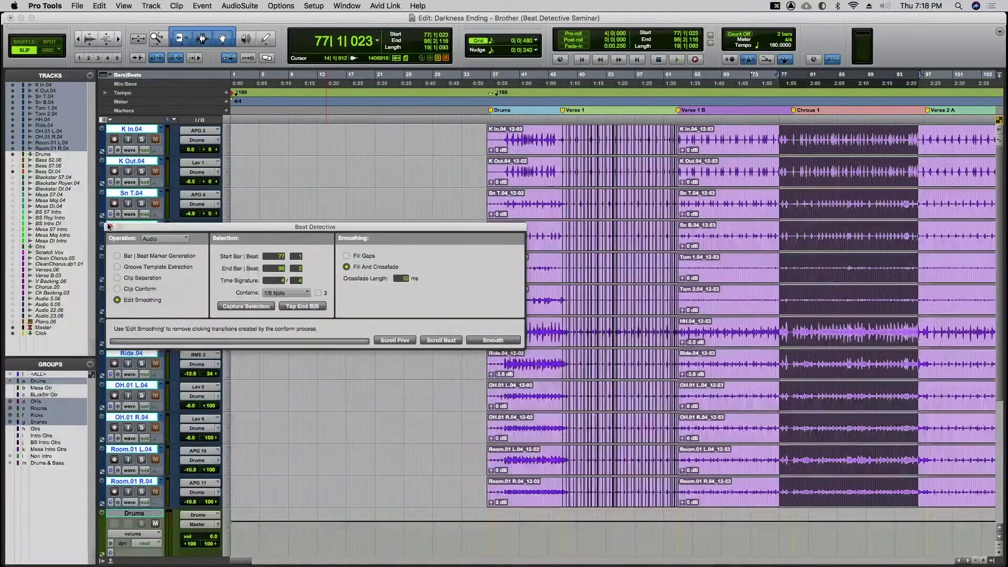
pyautogui.click(109, 227)
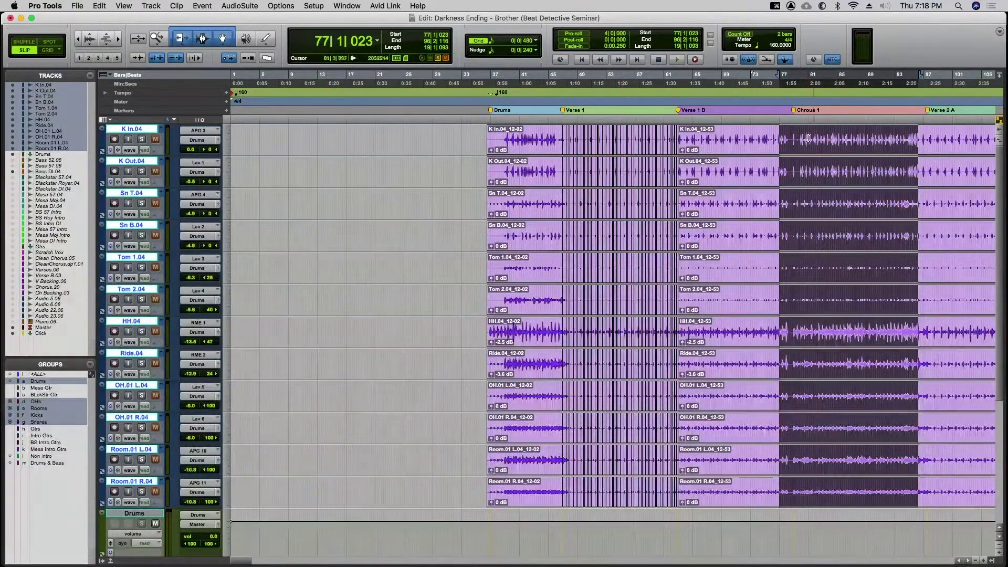
# - Place the edit cursor at 78|3|407 on the drum tracks, and switch the edit mode to Grid and back to Slip
pyautogui.click(791, 140)
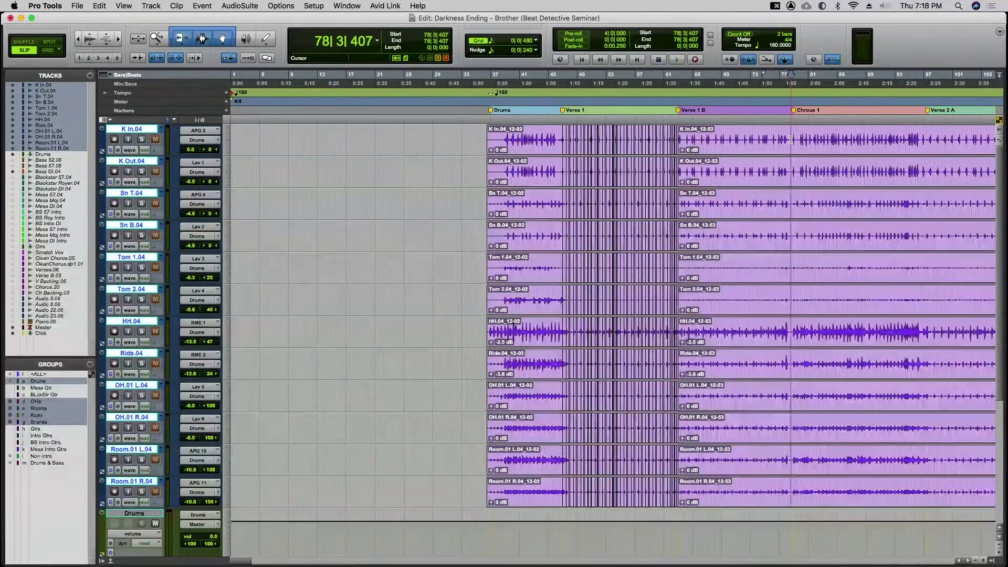
pyautogui.press('F3')
pyautogui.press('F4')
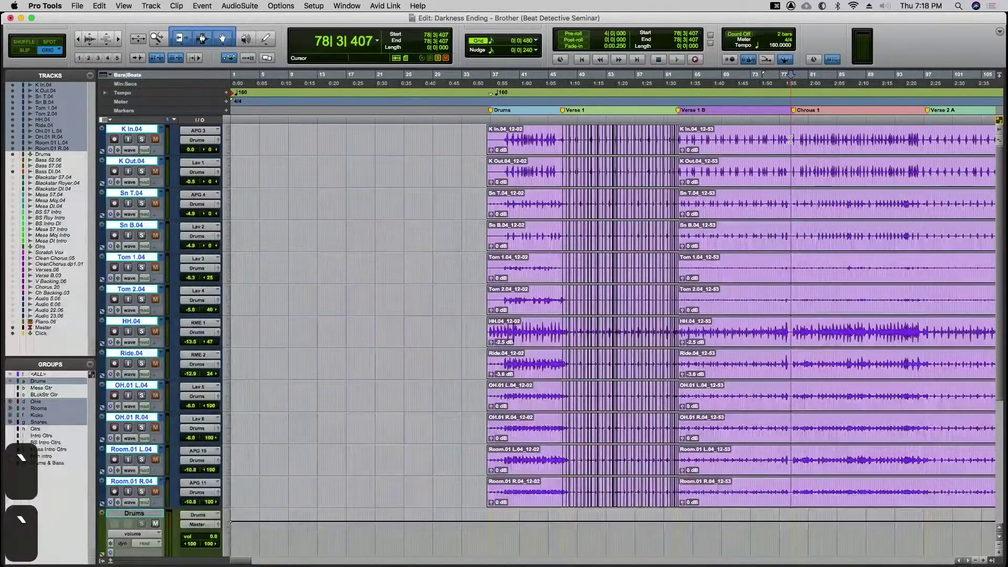
pyautogui.press('F1')
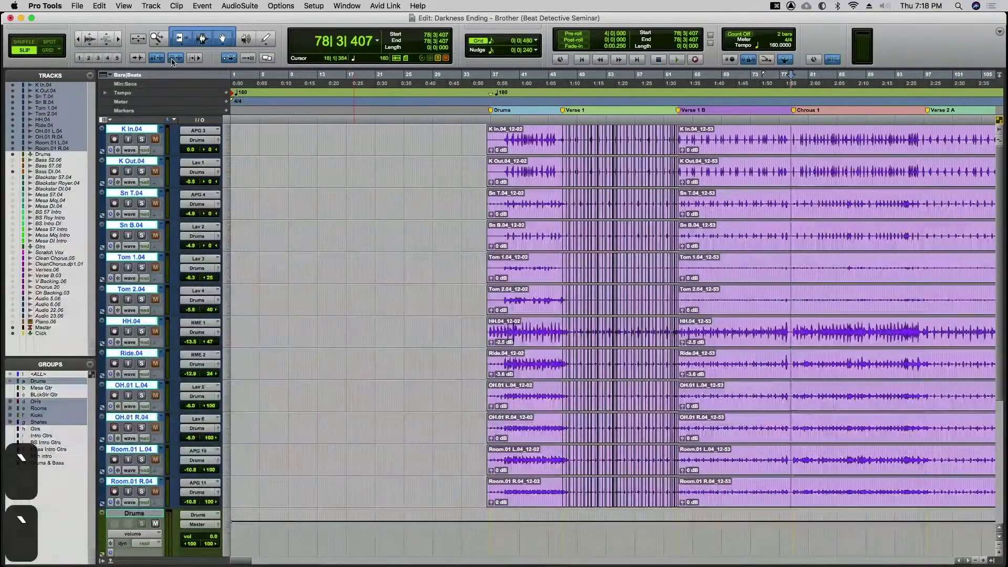
pyautogui.click(137, 58)
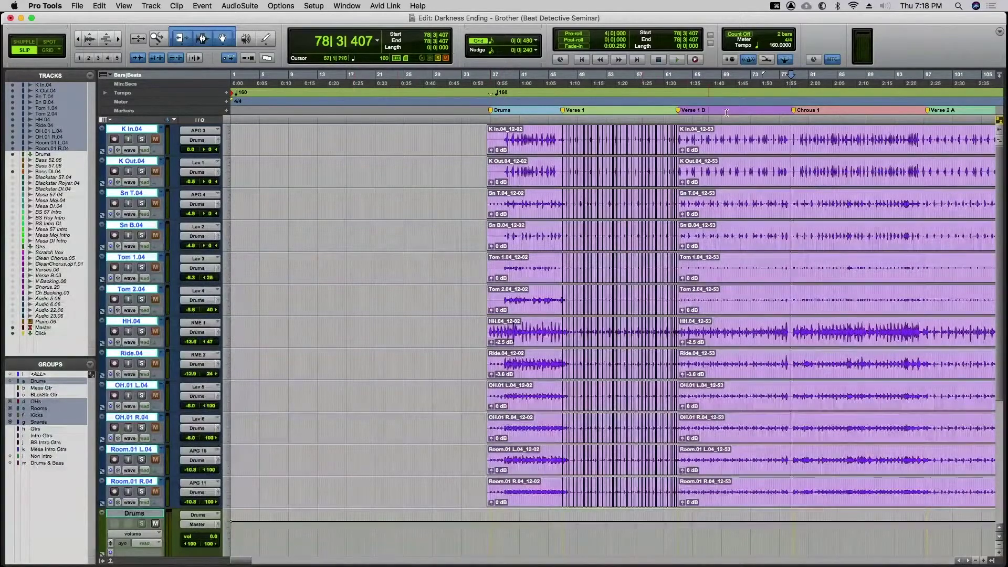
# - Separate the clips on all drum tracks at the transients at 78|4|894, 79|2|935, 80|1|004 and 80|1|940
pyautogui.press('t')
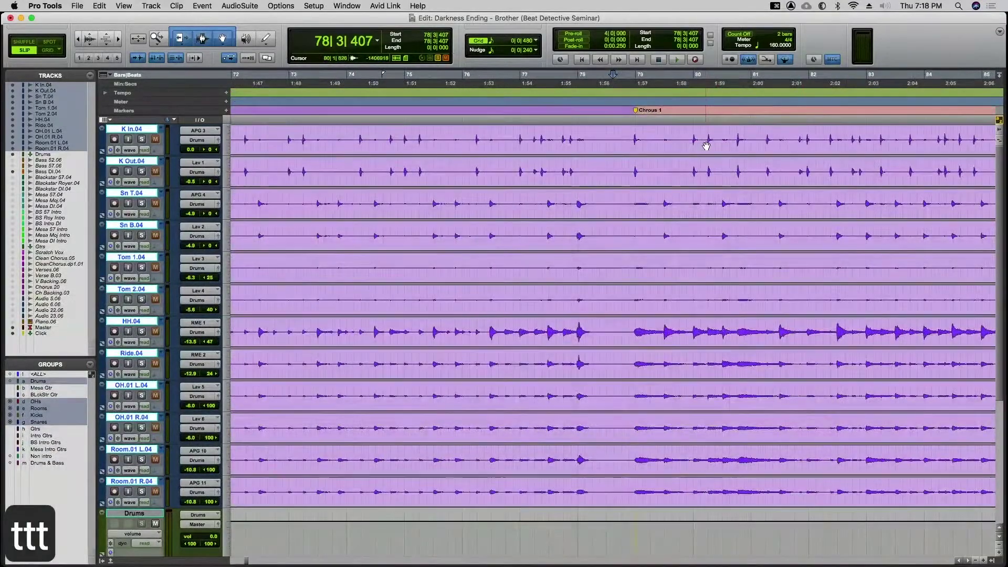
pyautogui.press('Tab')
pyautogui.press('b')
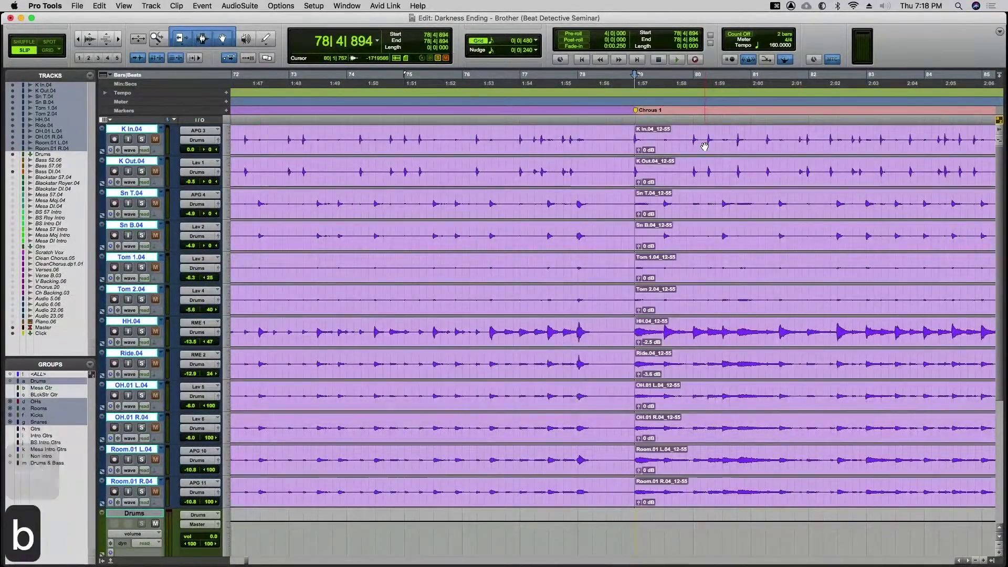
pyautogui.press('Tab')
pyautogui.press('Tab')
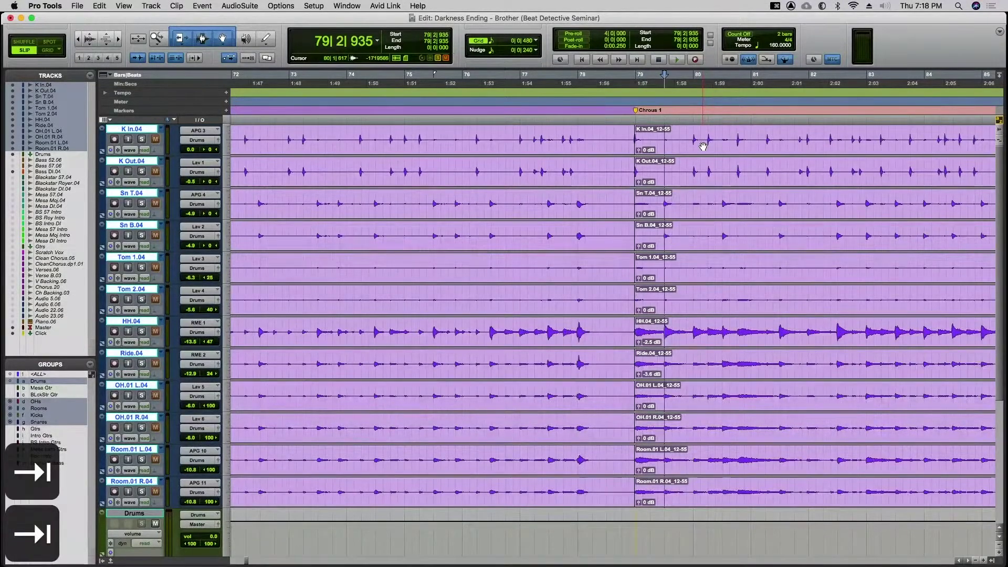
pyautogui.press('b')
pyautogui.press('Tab')
pyautogui.press('Tab')
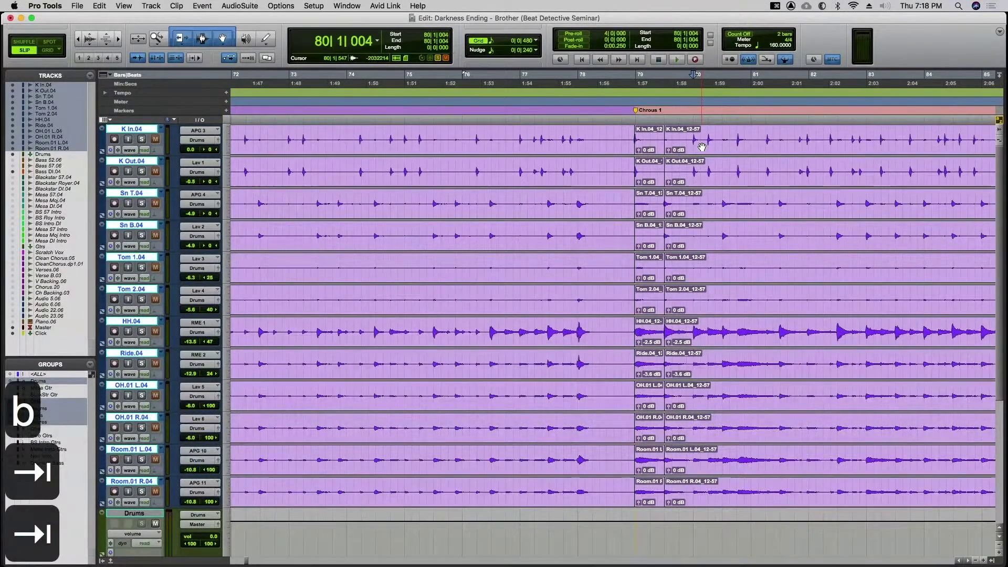
pyautogui.press('b')
pyautogui.press('Tab')
pyautogui.press('Tab')
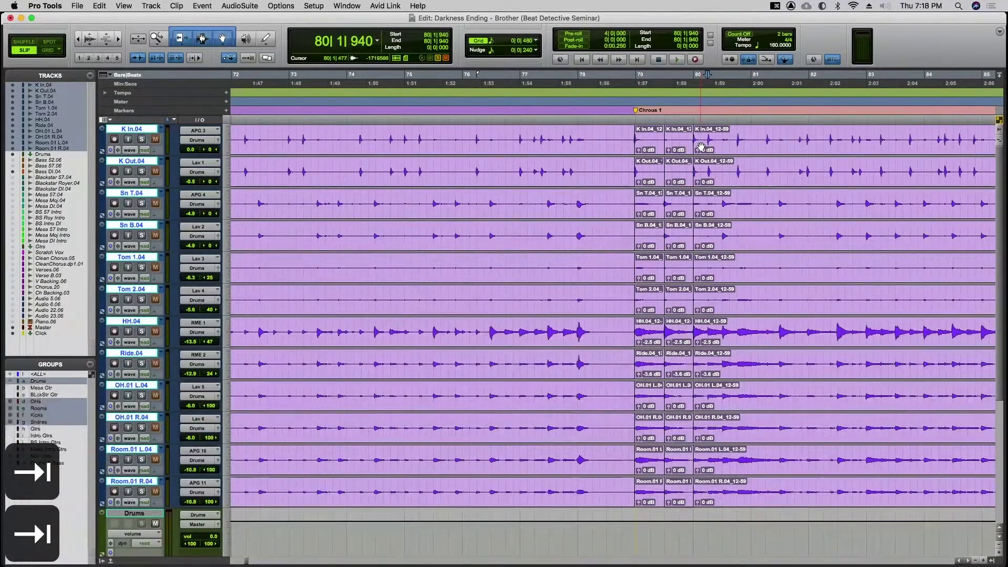
pyautogui.press('b')
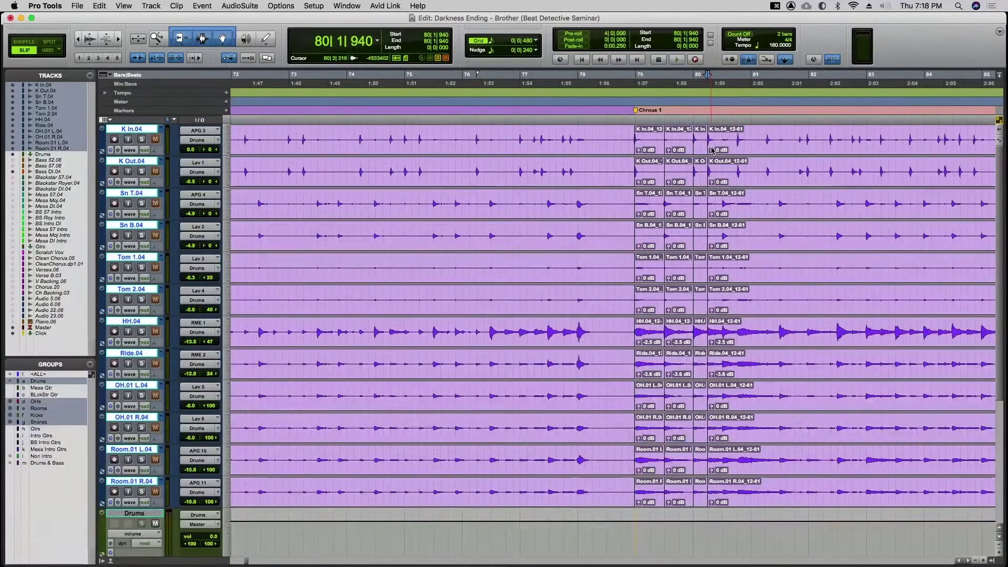
# - Select the three separated drum clips from 78|4|894 to 80|1|940 and quantize them to the grid
pyautogui.press('super+0')
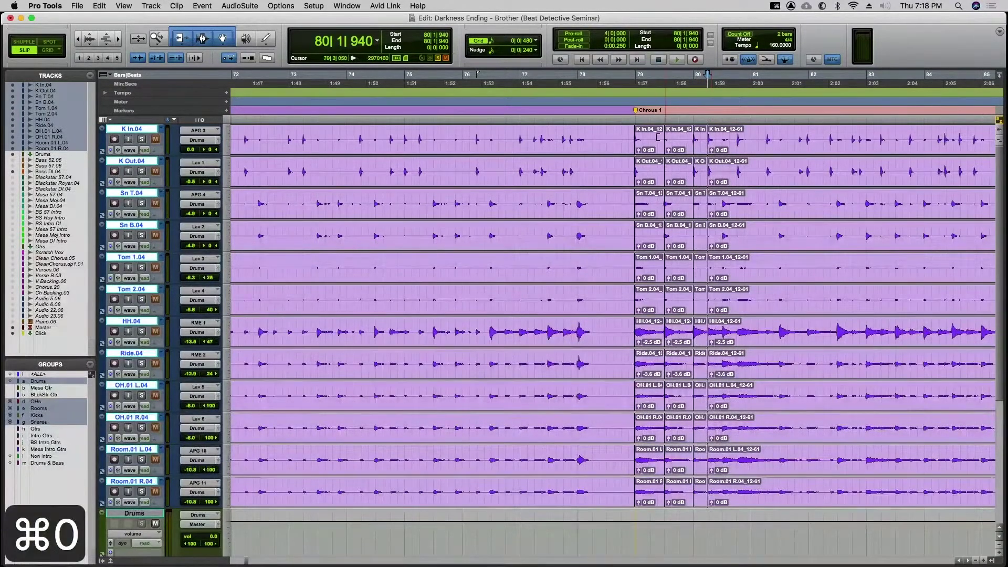
pyautogui.moveTo(663, 148); pyautogui.dragTo(657, 147)
pyautogui.press('super+z')
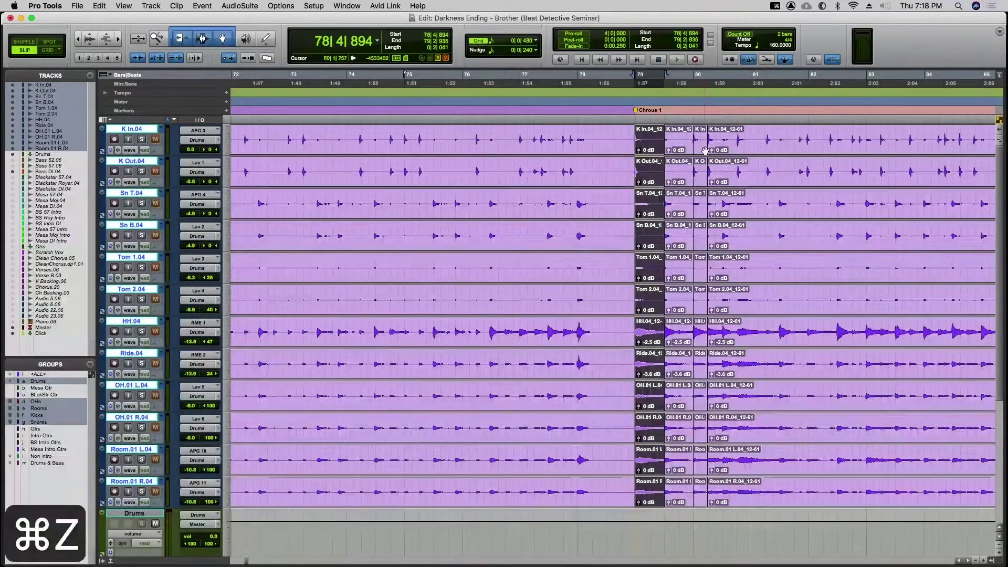
pyautogui.keyDown('shift'); pyautogui.click(700, 153); pyautogui.keyUp('shift')
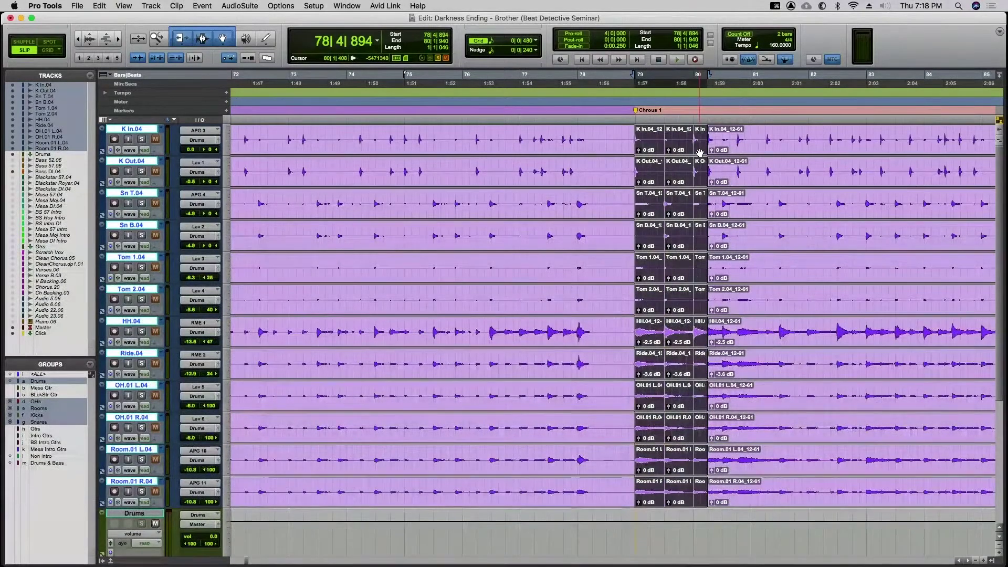
pyautogui.press('super+0')
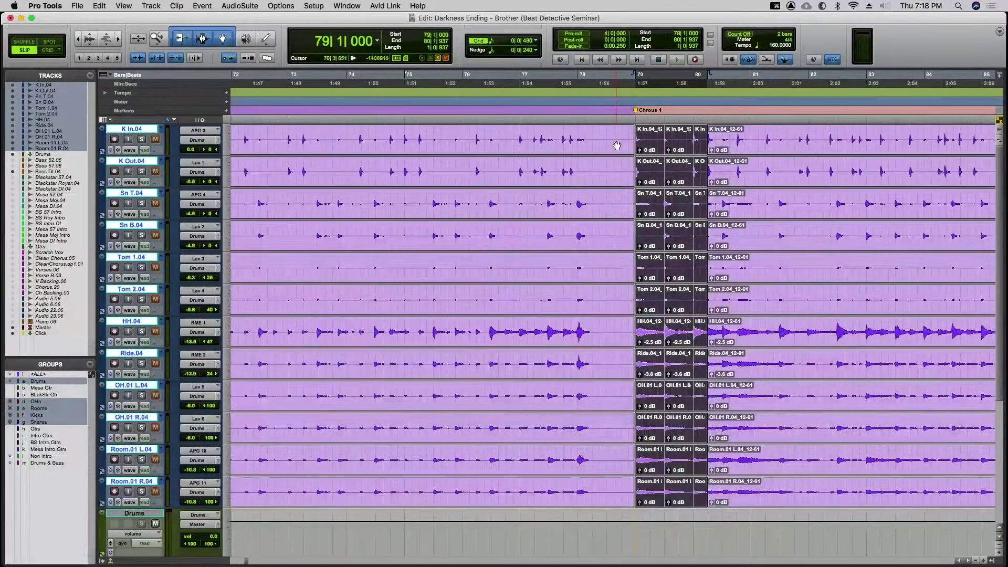
# - Undo the quantize of the three drum clips and reapply it to compare their positions against the grid
pyautogui.press('t')
pyautogui.press('t')
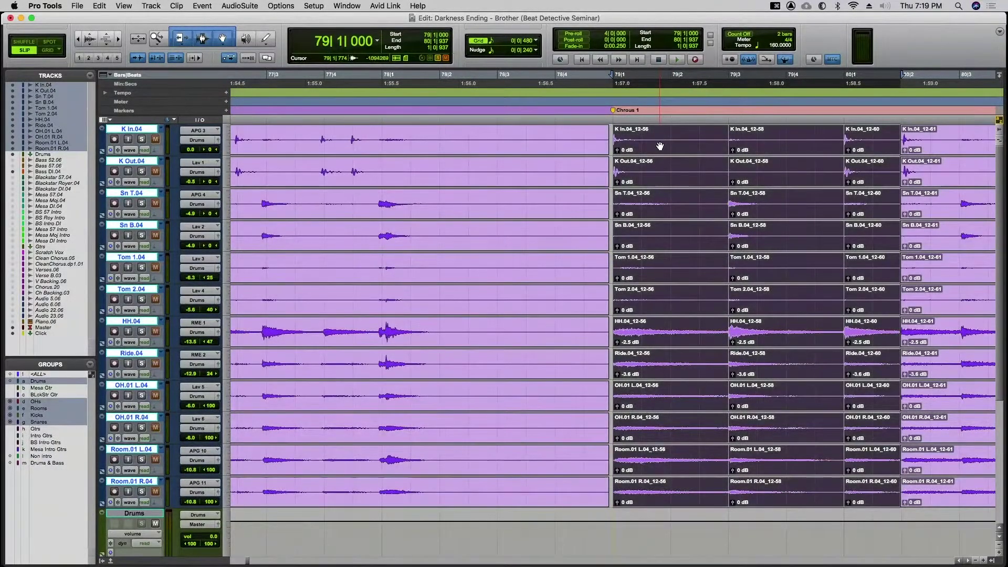
pyautogui.press('super+z')
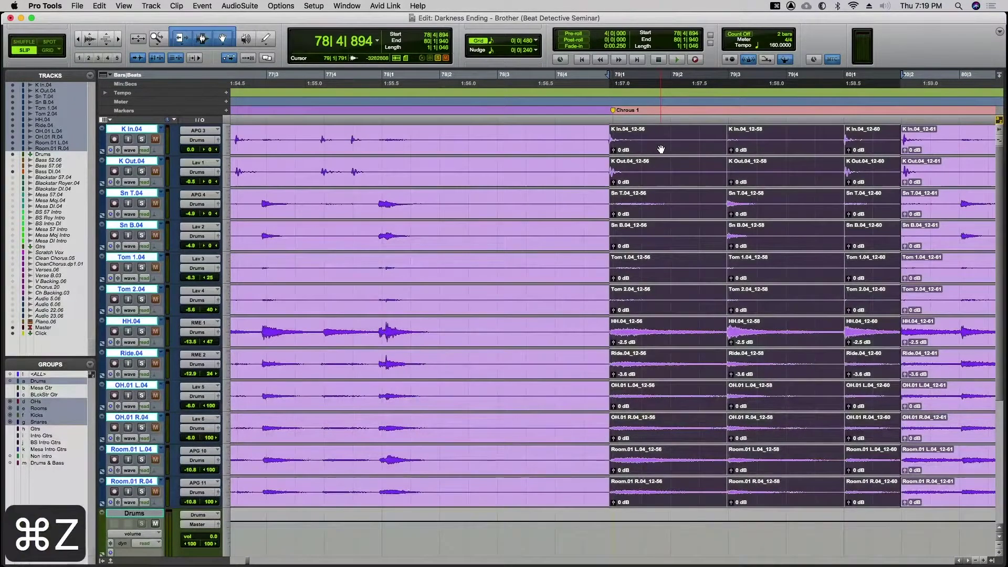
pyautogui.press('super+0')
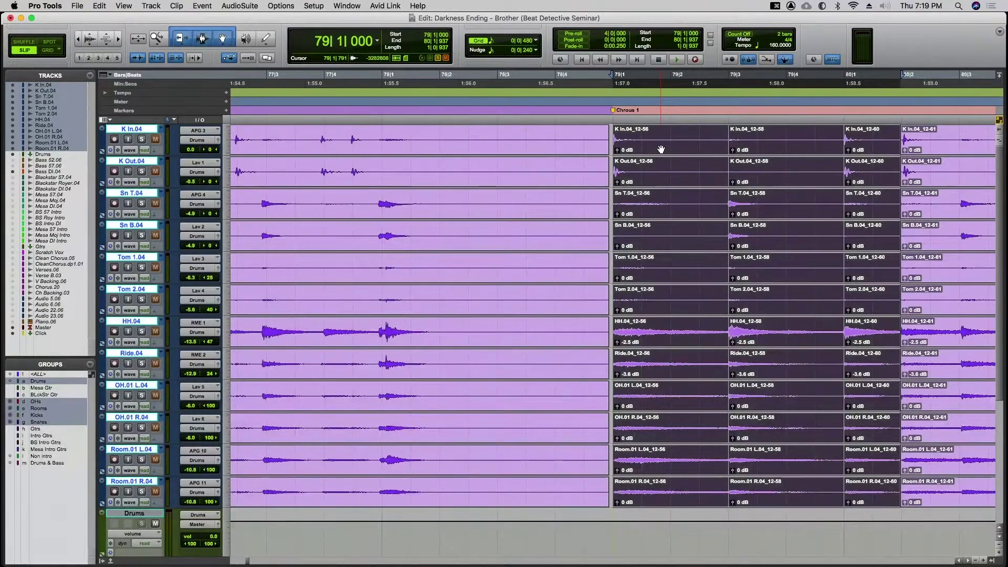
pyautogui.press('r')
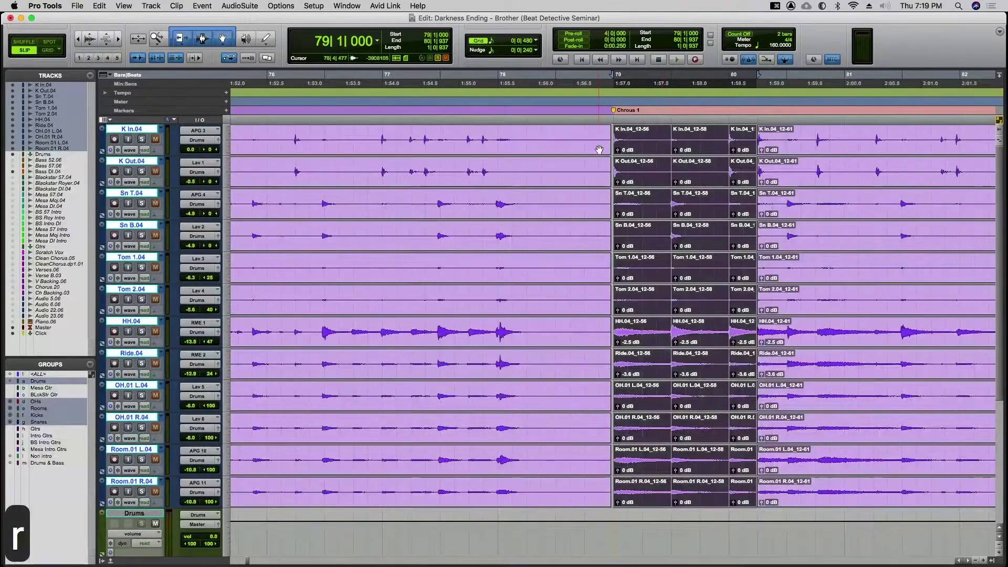
# - Select the drums from 78|4|459 to 80|2|931 and smooth the edits in Beat Detective with Fill And Crossfade at 10 ms
pyautogui.moveTo(598, 137); pyautogui.dragTo(786, 137)
pyautogui.press('super+8')
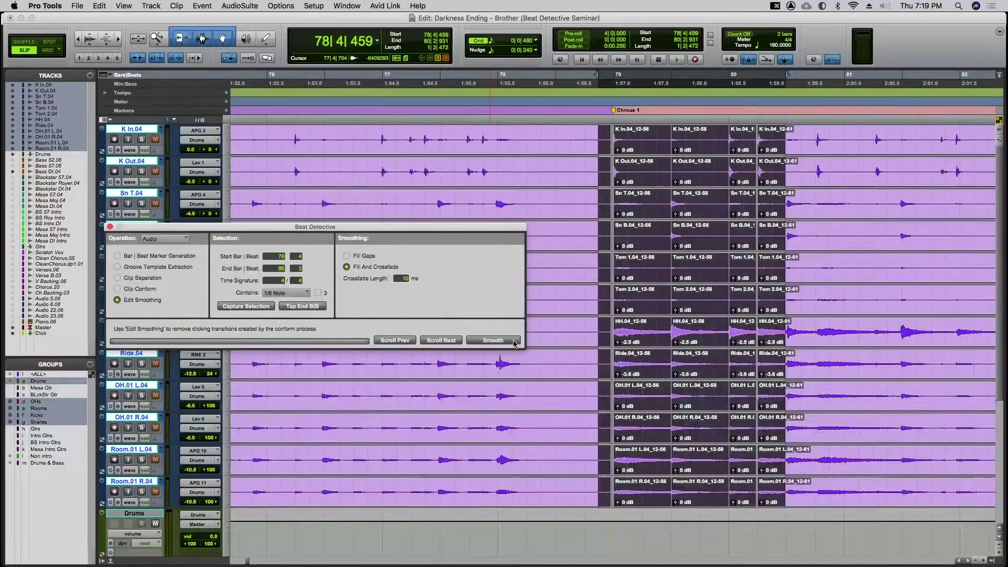
pyautogui.click(513, 342)
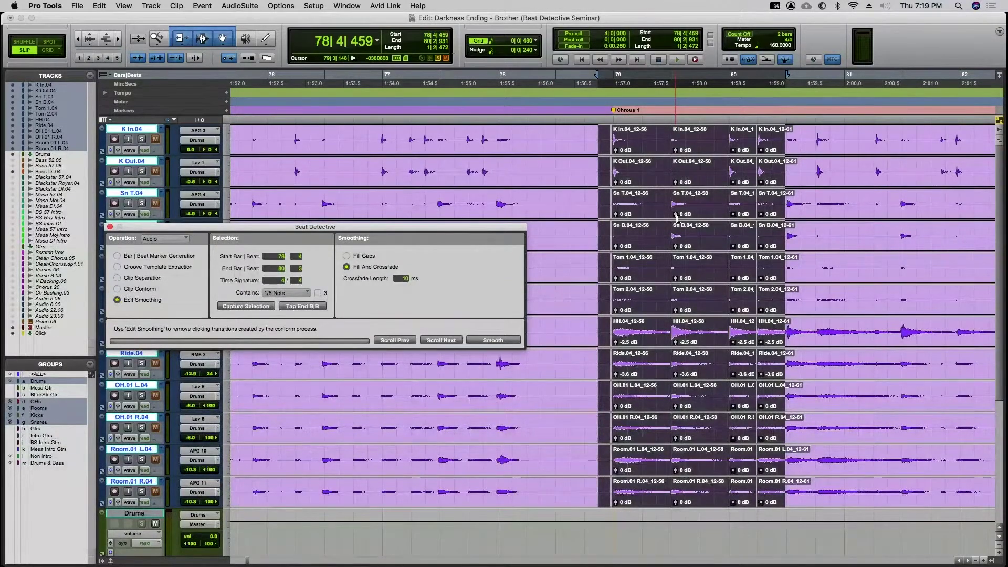
# - Undo the edit smoothing and the quantize of the drum clips, and close Beat Detective
pyautogui.press('super+z')
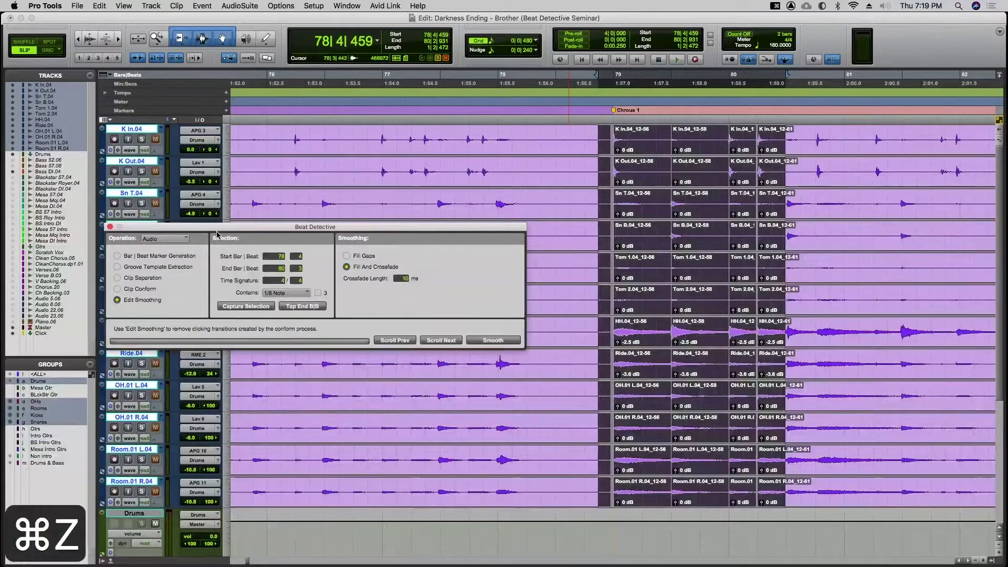
pyautogui.press('super+z')
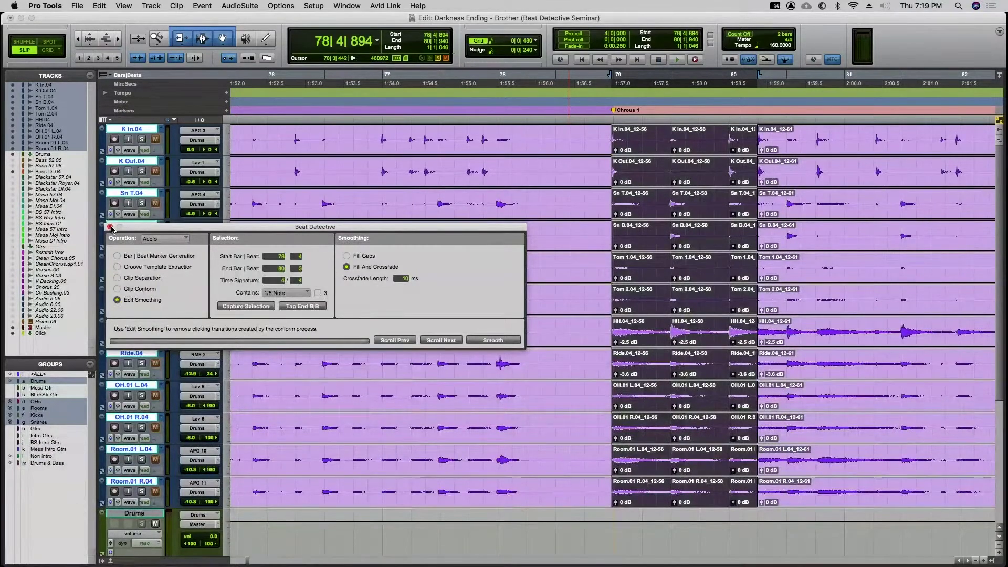
pyautogui.click(110, 227)
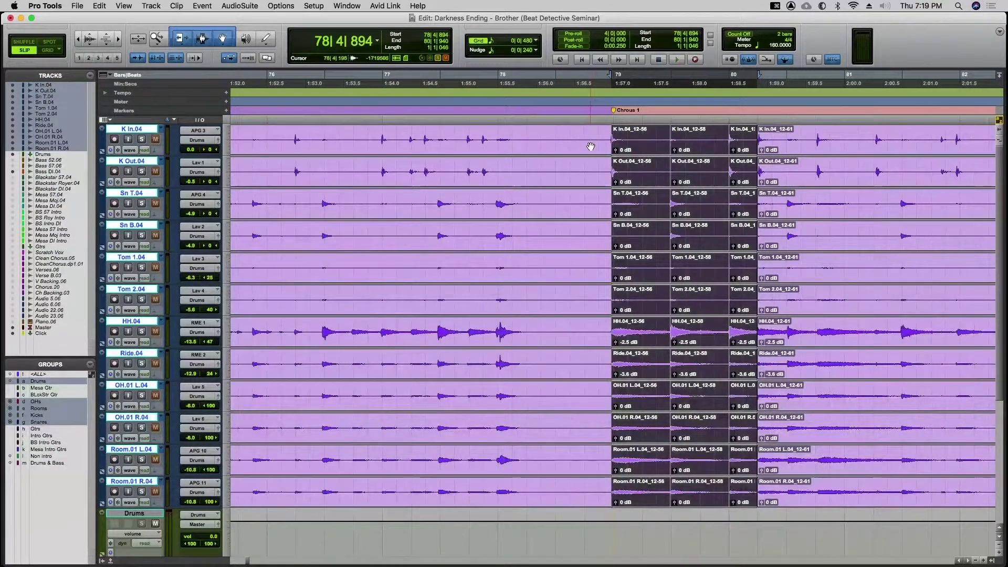
# - Apply 20 ms batch fades with an Equal Gain fade-out slope to the drums from 78|4|233 to 80|3|408, and undo them
pyautogui.moveTo(591, 139); pyautogui.dragTo(798, 120)
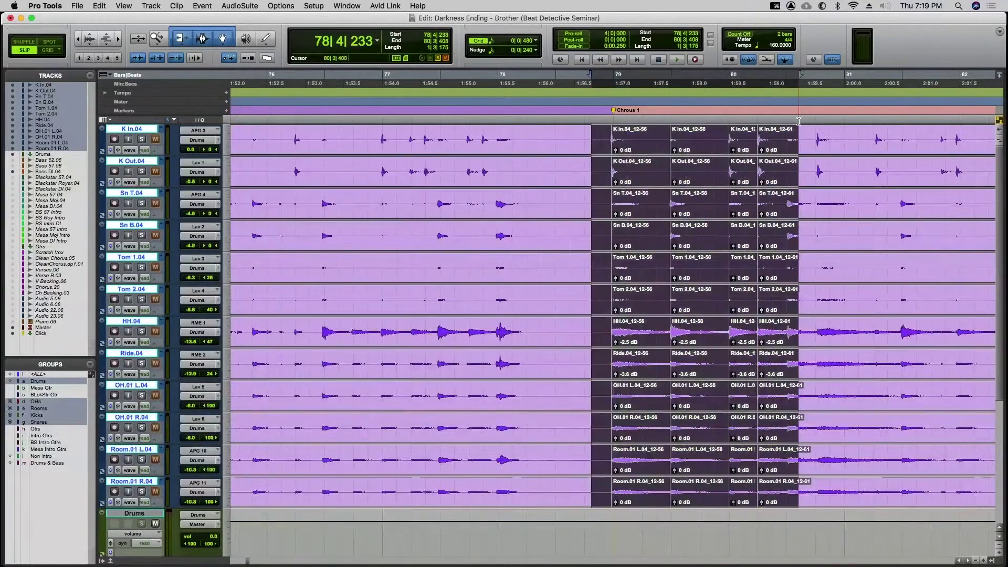
pyautogui.press('super+f')
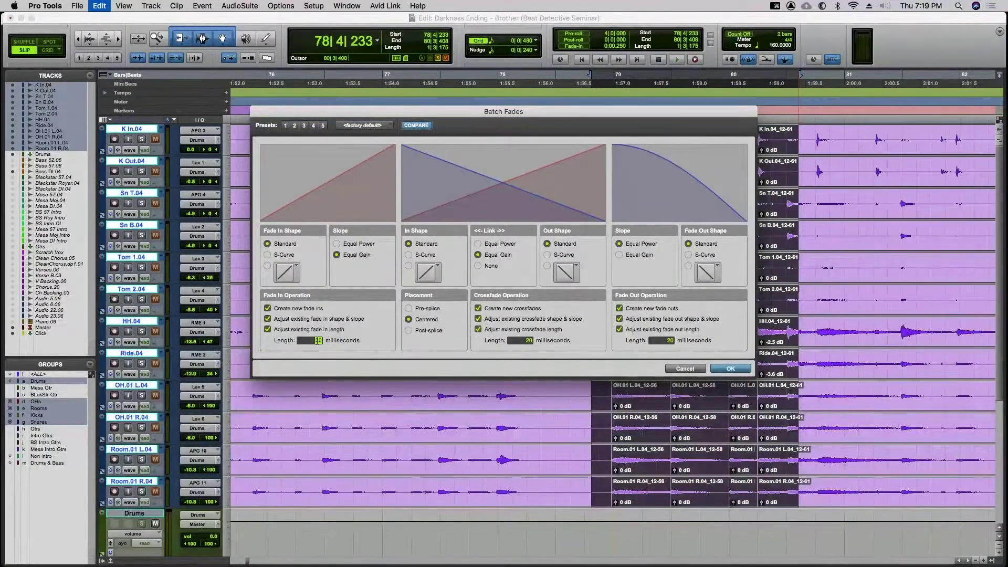
pyautogui.click(619, 255)
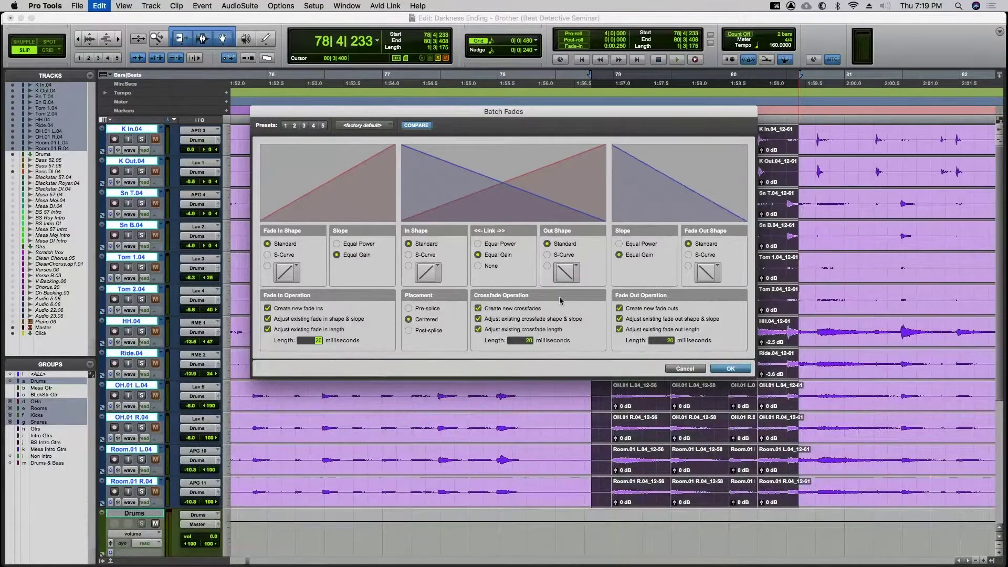
pyautogui.click(730, 369)
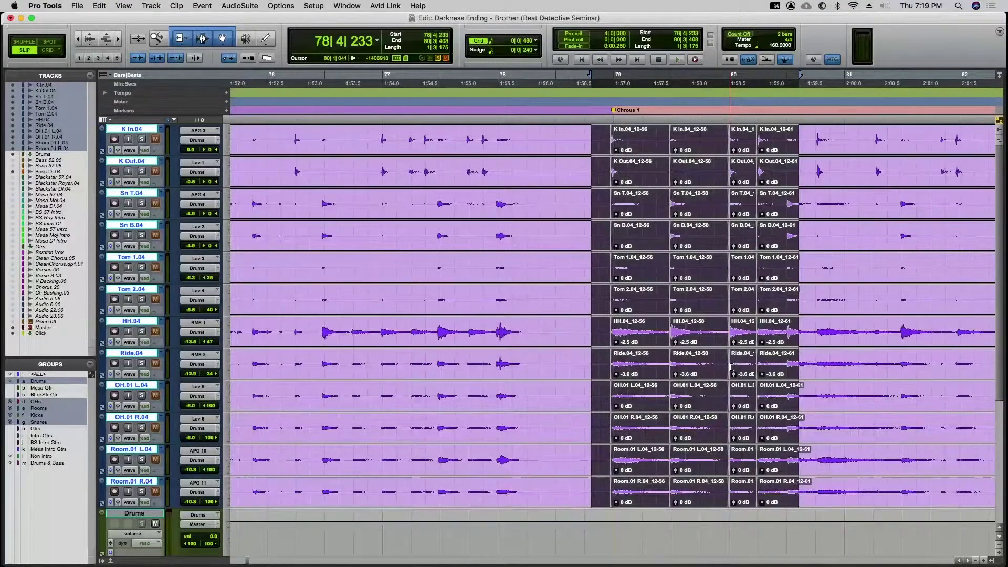
pyautogui.press('super+z')
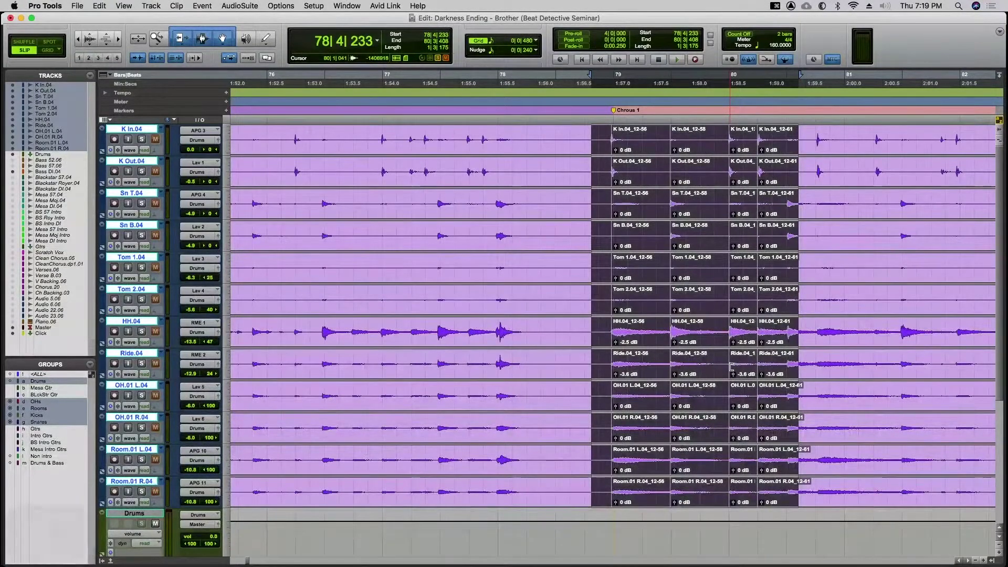